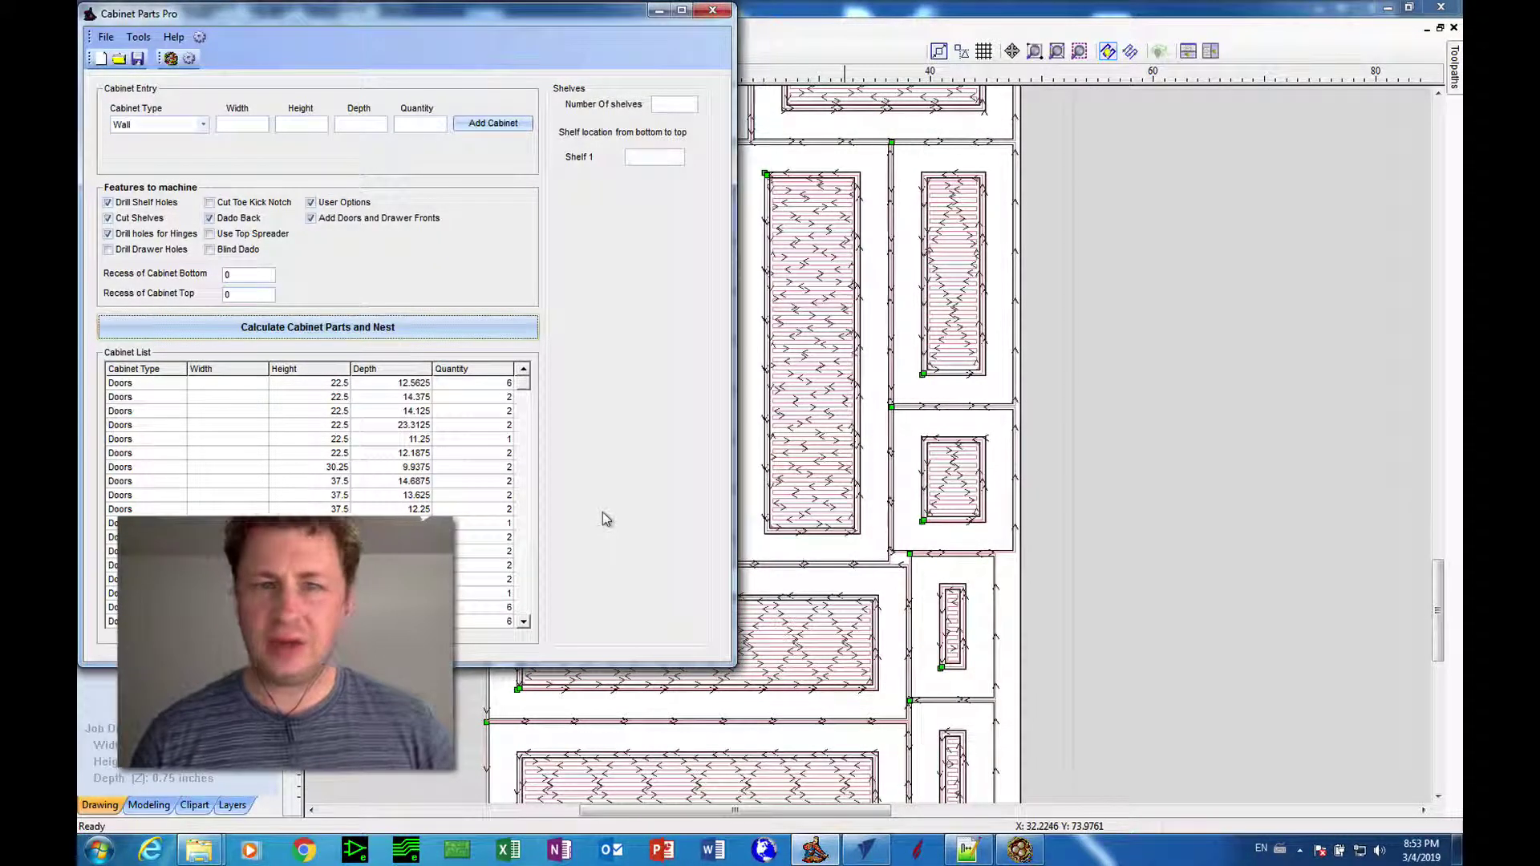
Bring VCarve Pro forward and inspect Sheet 1's nested parts and their pocket toolpaths.
left_click(786, 29)
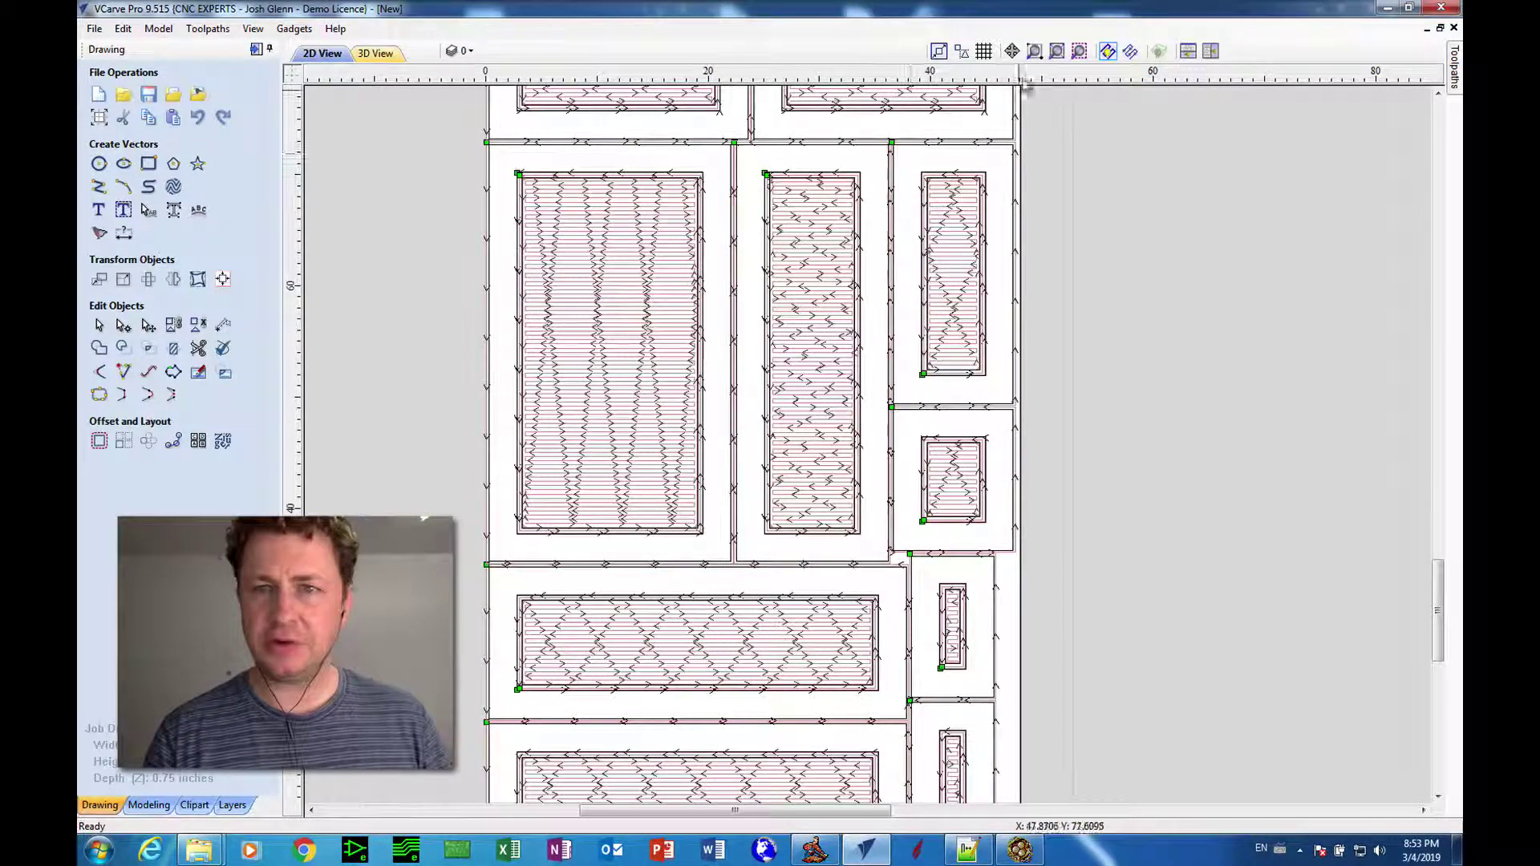
left_click(1080, 50)
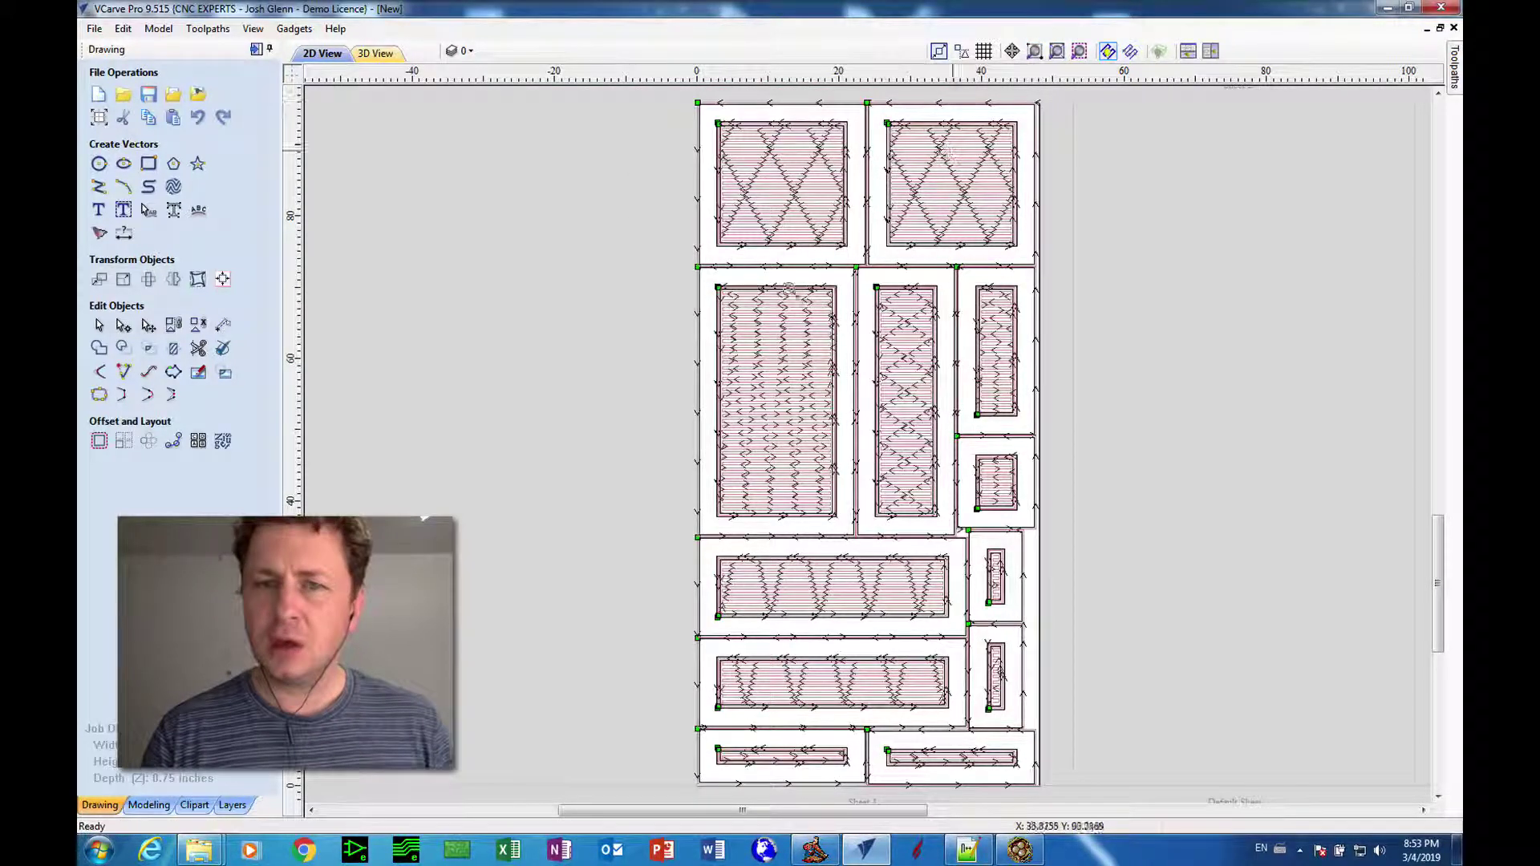
left_click_drag(694, 327, 855, 547)
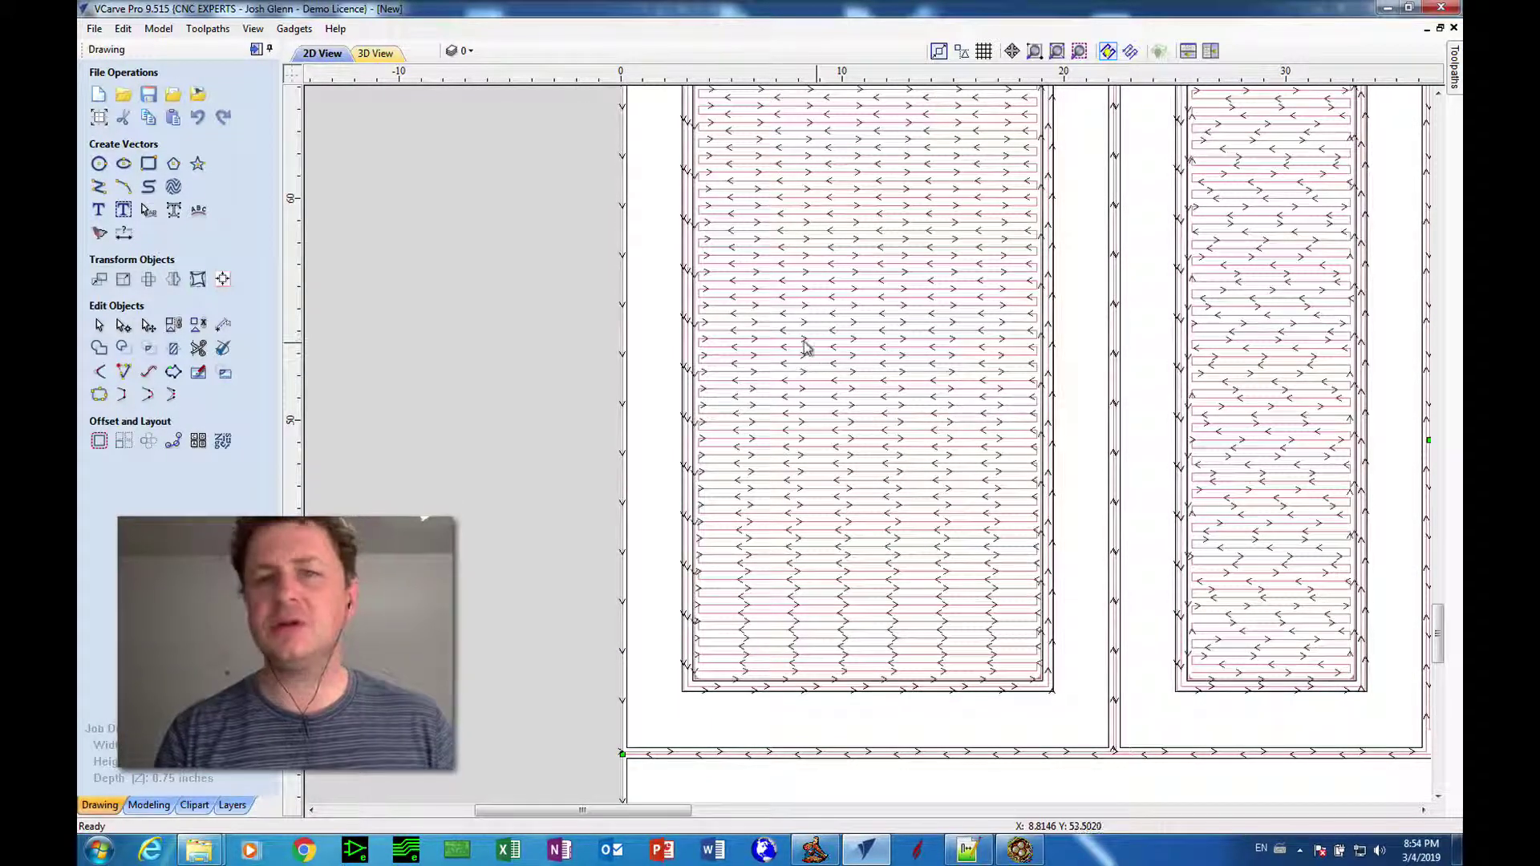
scroll(806, 353, "up", 3)
scroll(808, 348, "down", 2)
scroll(808, 347, "down", 6)
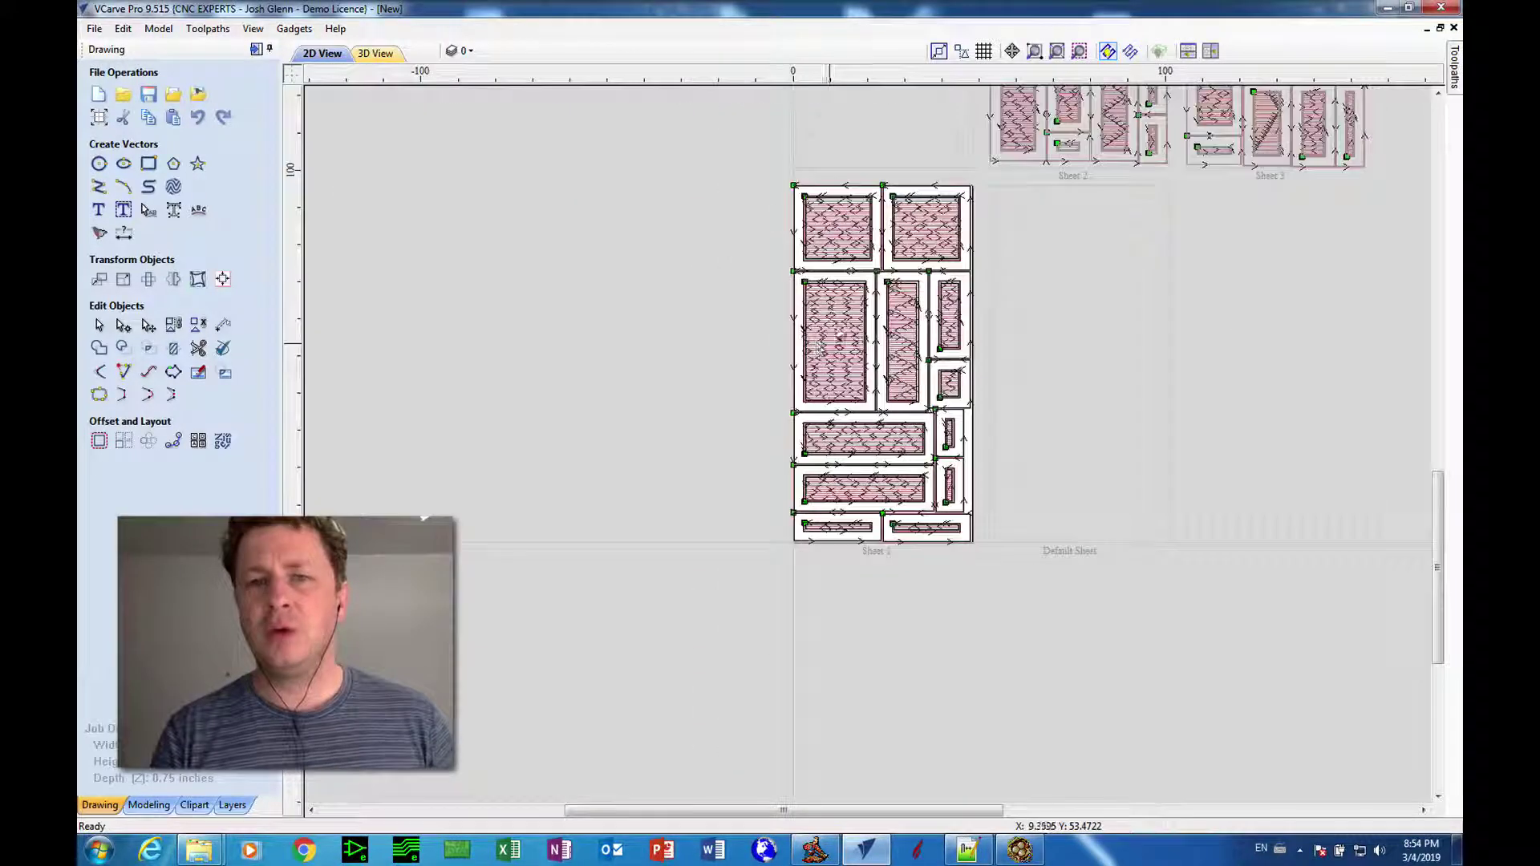
scroll(905, 333, "up", 3)
middle_click_drag(905, 333, 781, 371)
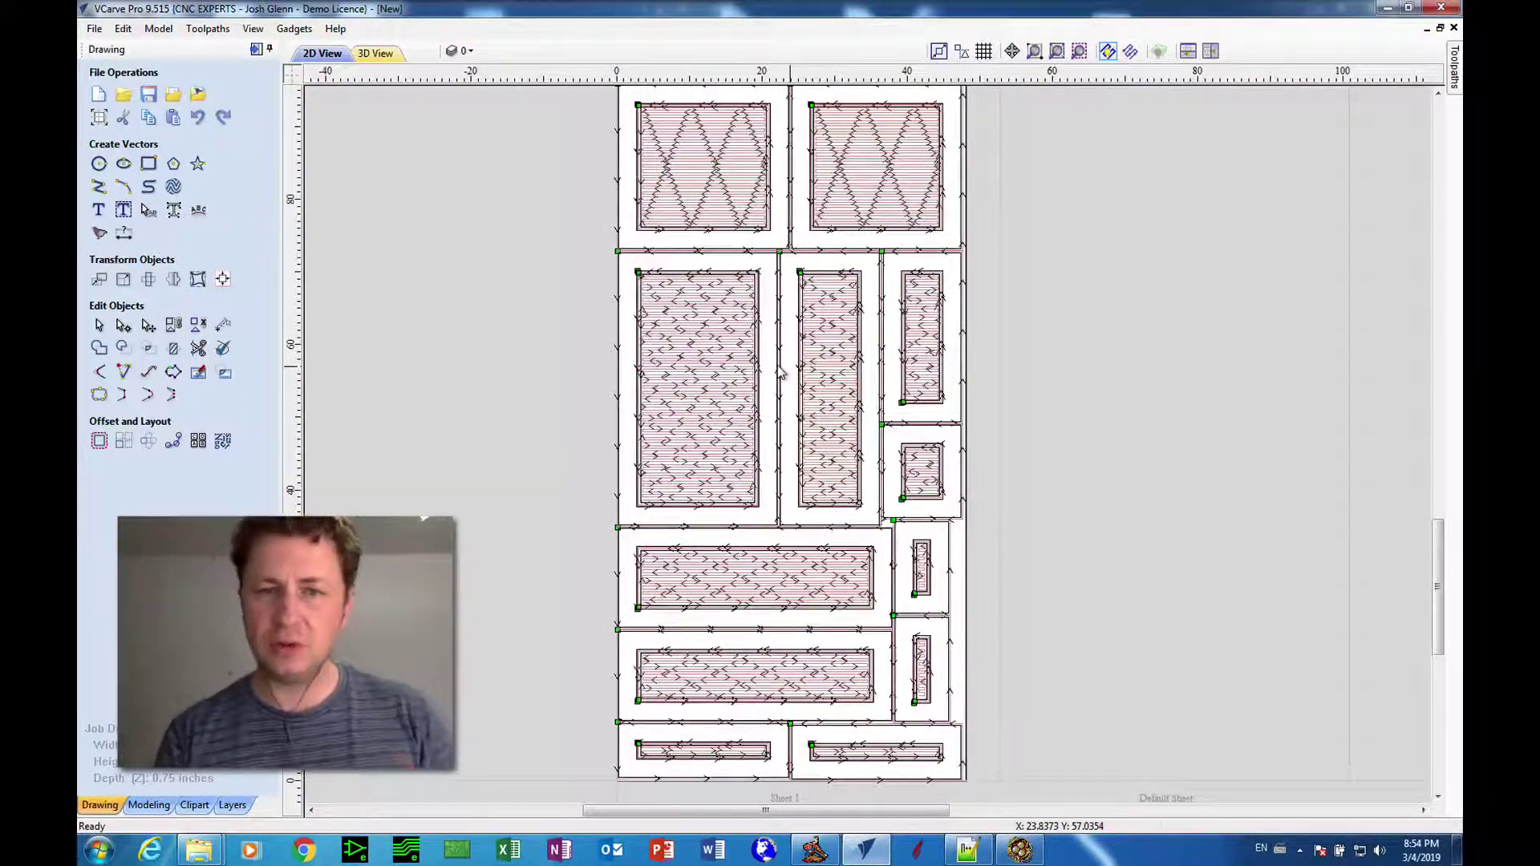
Open the recent 'Double-step Shaker Door - new test.crv' job, discarding changes to New.
left_click(93, 30)
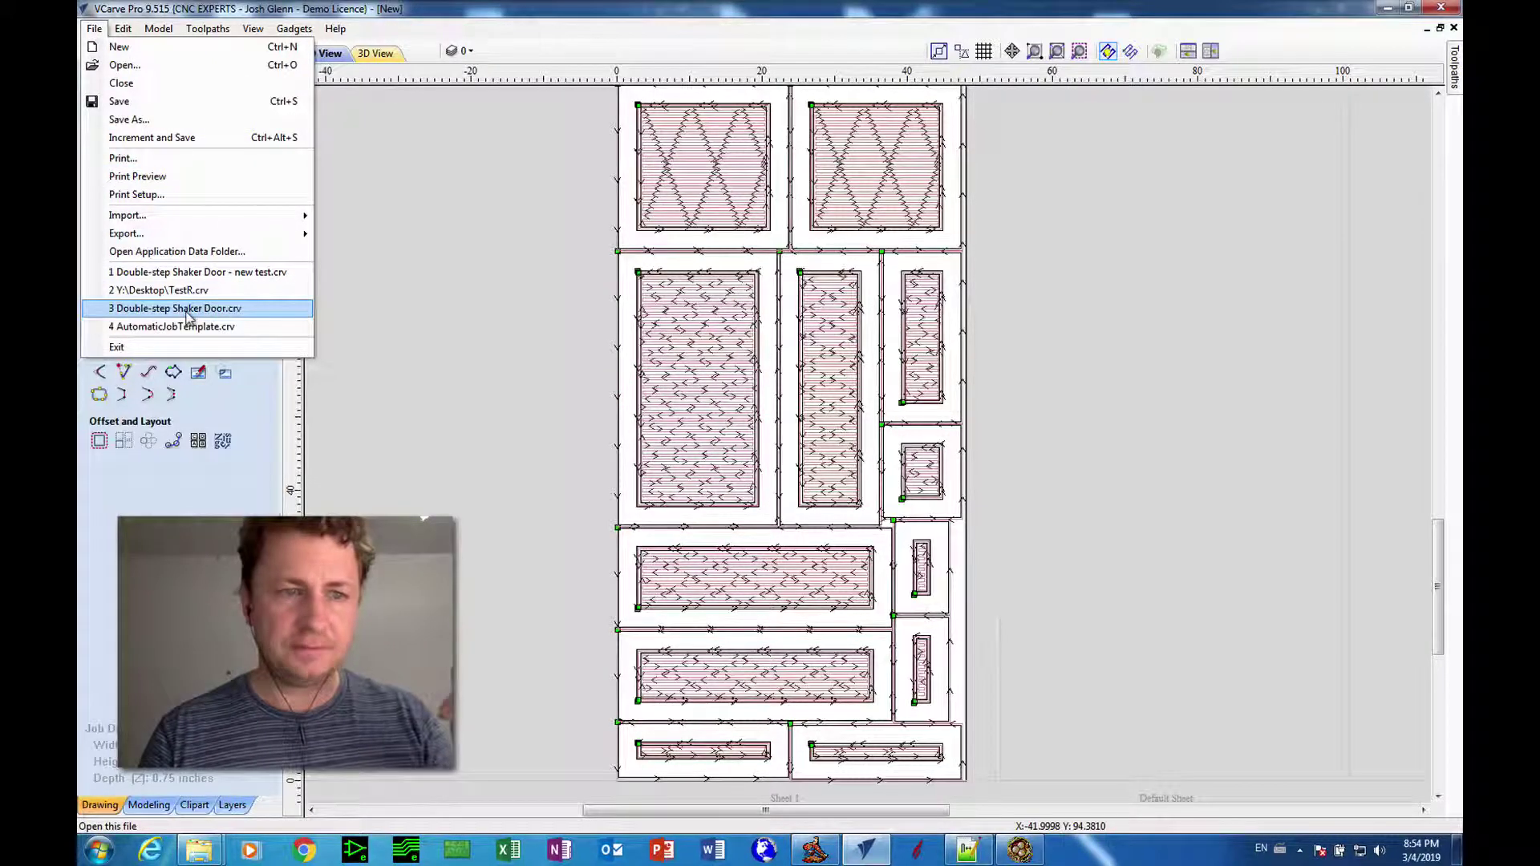
left_click(199, 273)
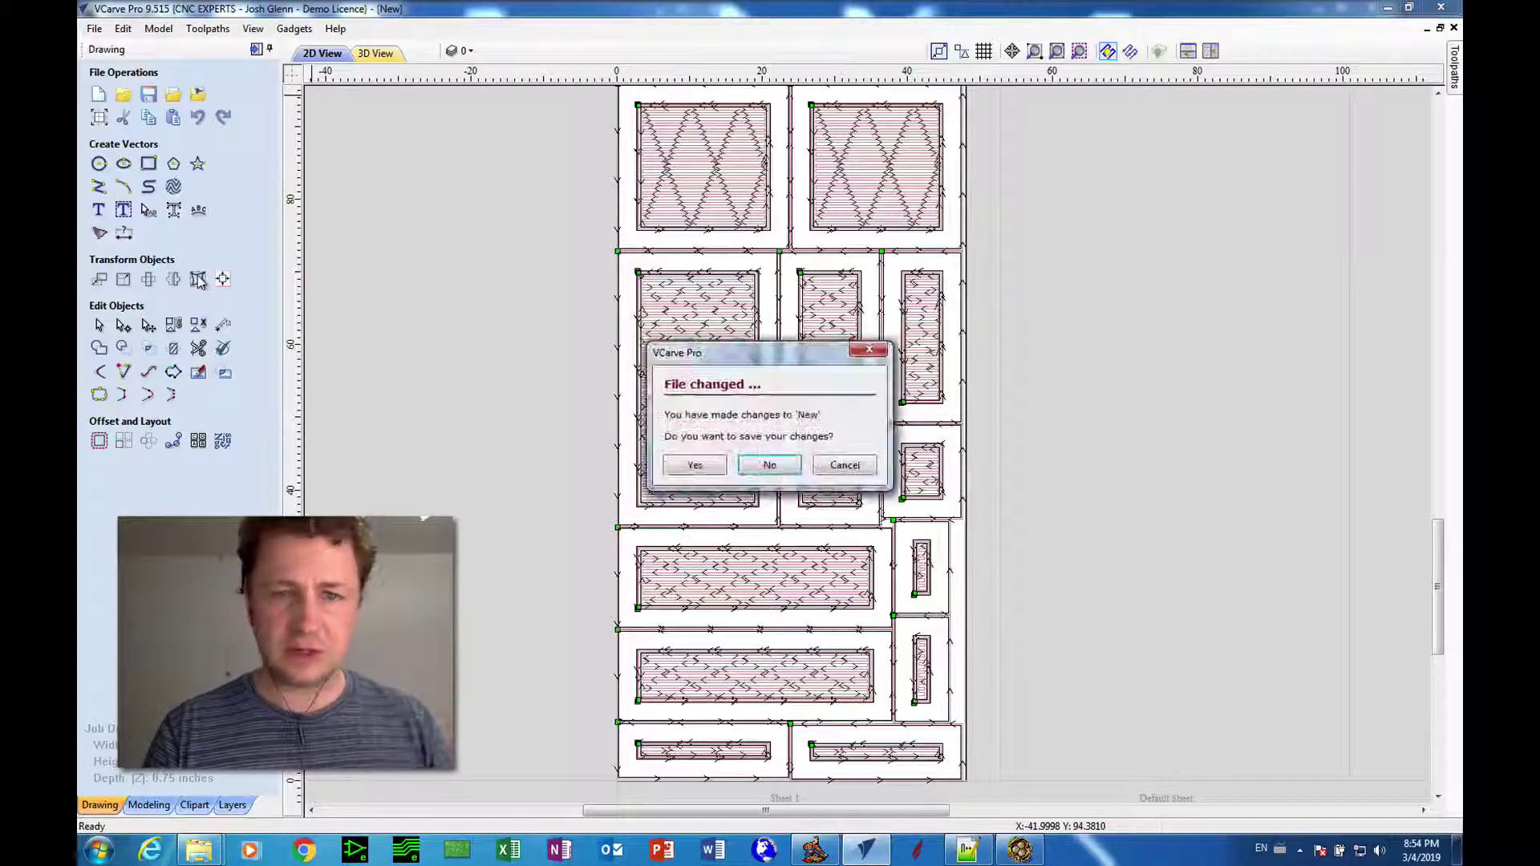
left_click(750, 466)
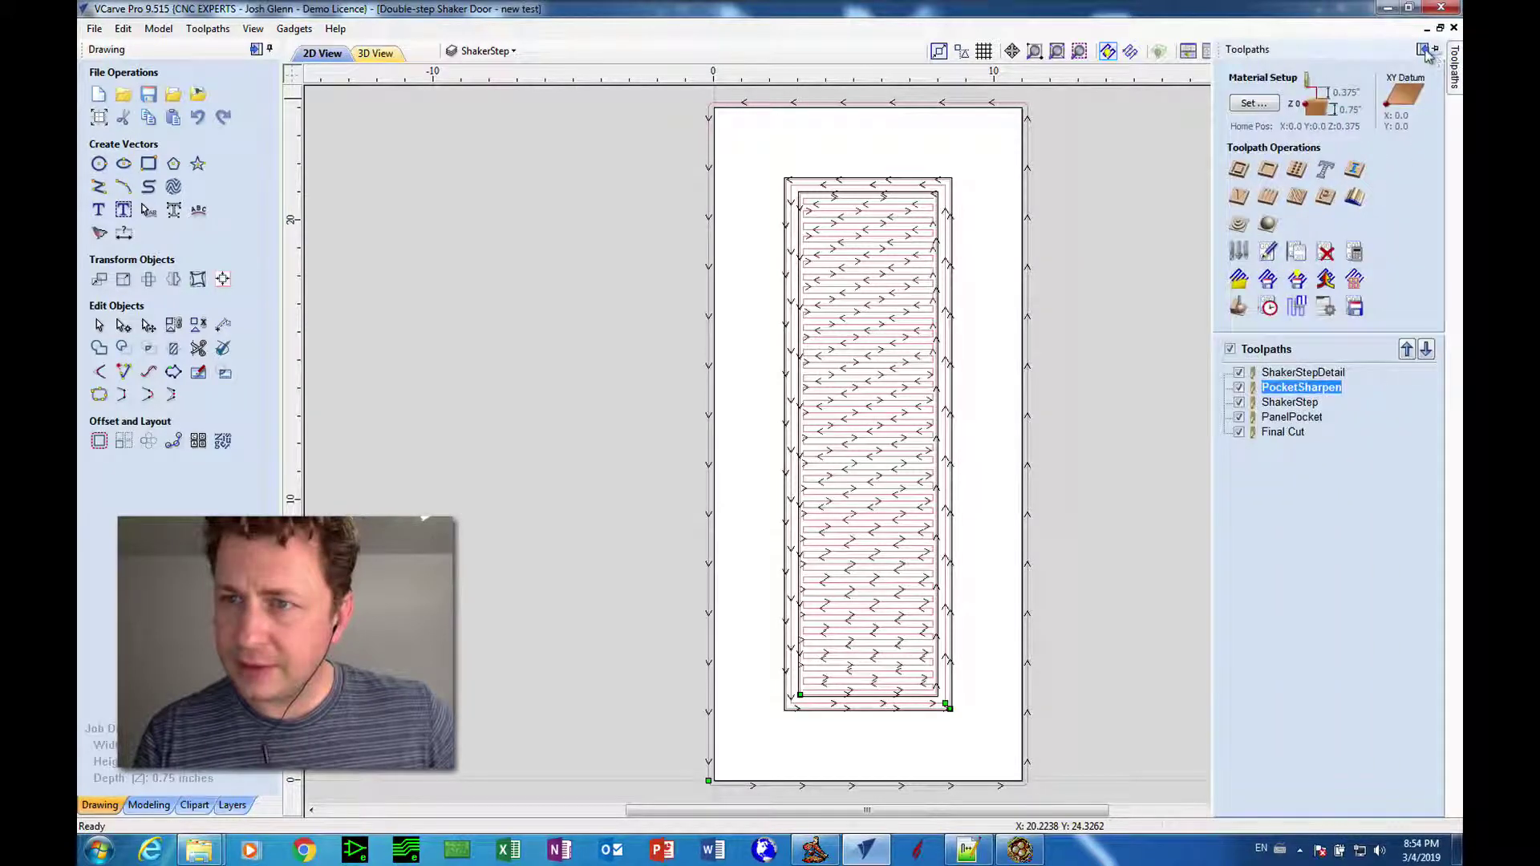
Pin the Toolpaths panel, show only PanelPocket, and open its pocket settings.
left_click(1437, 49)
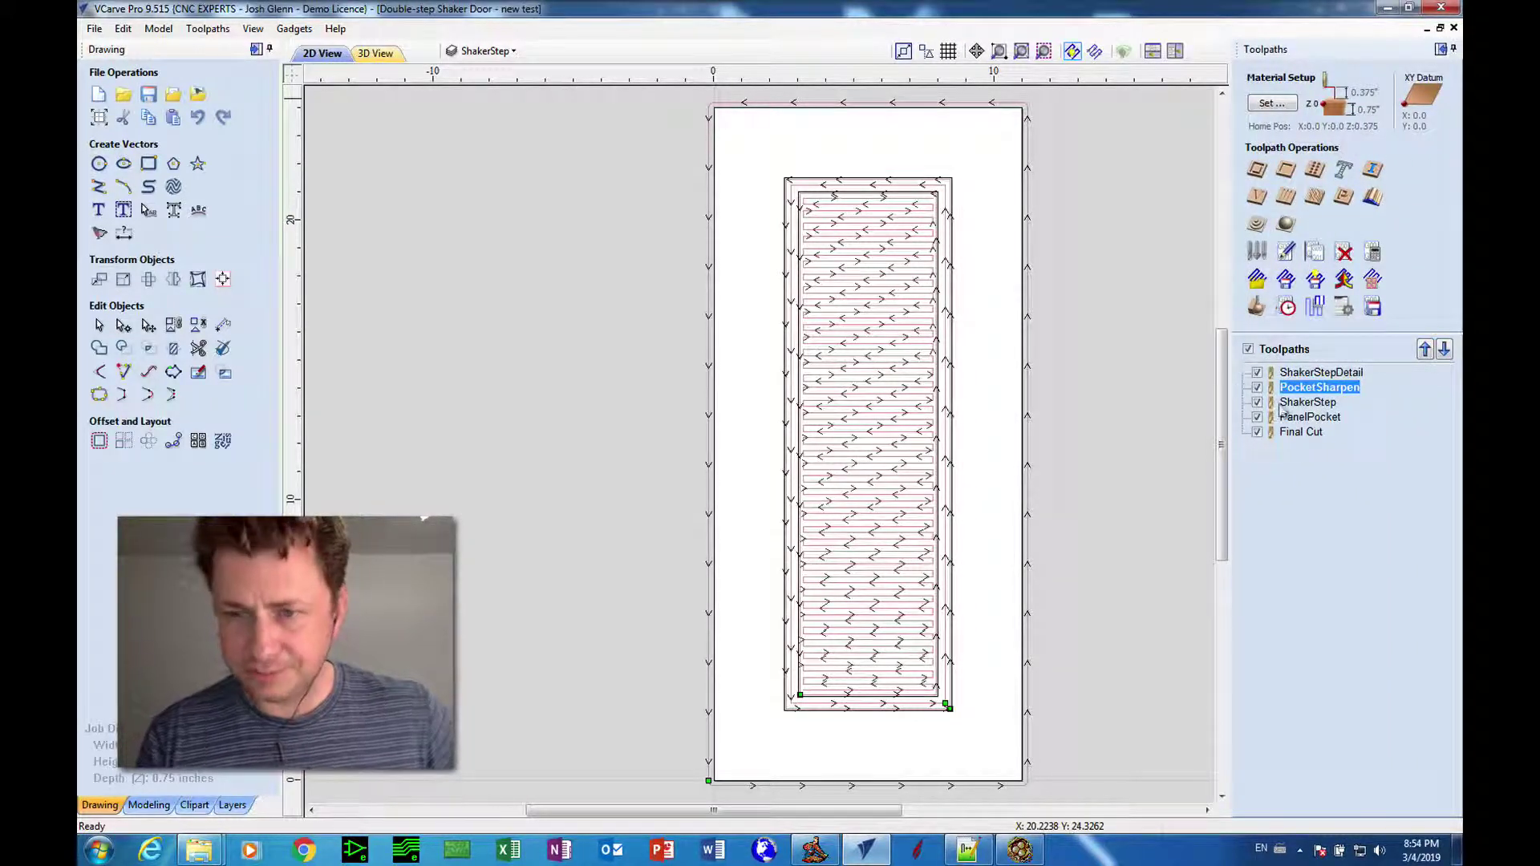
left_click(1236, 352)
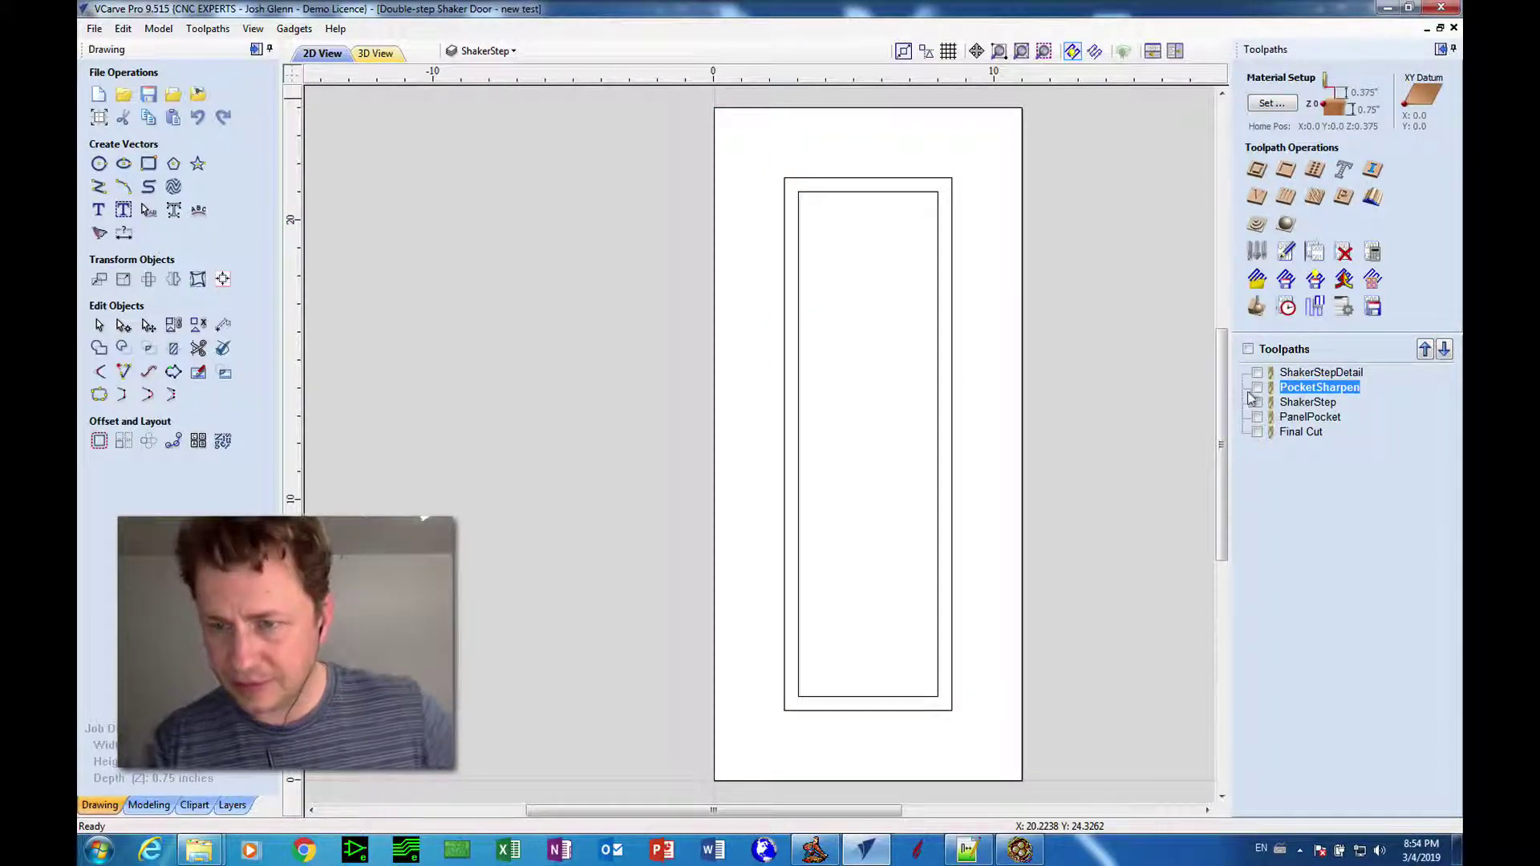
left_click(1256, 417)
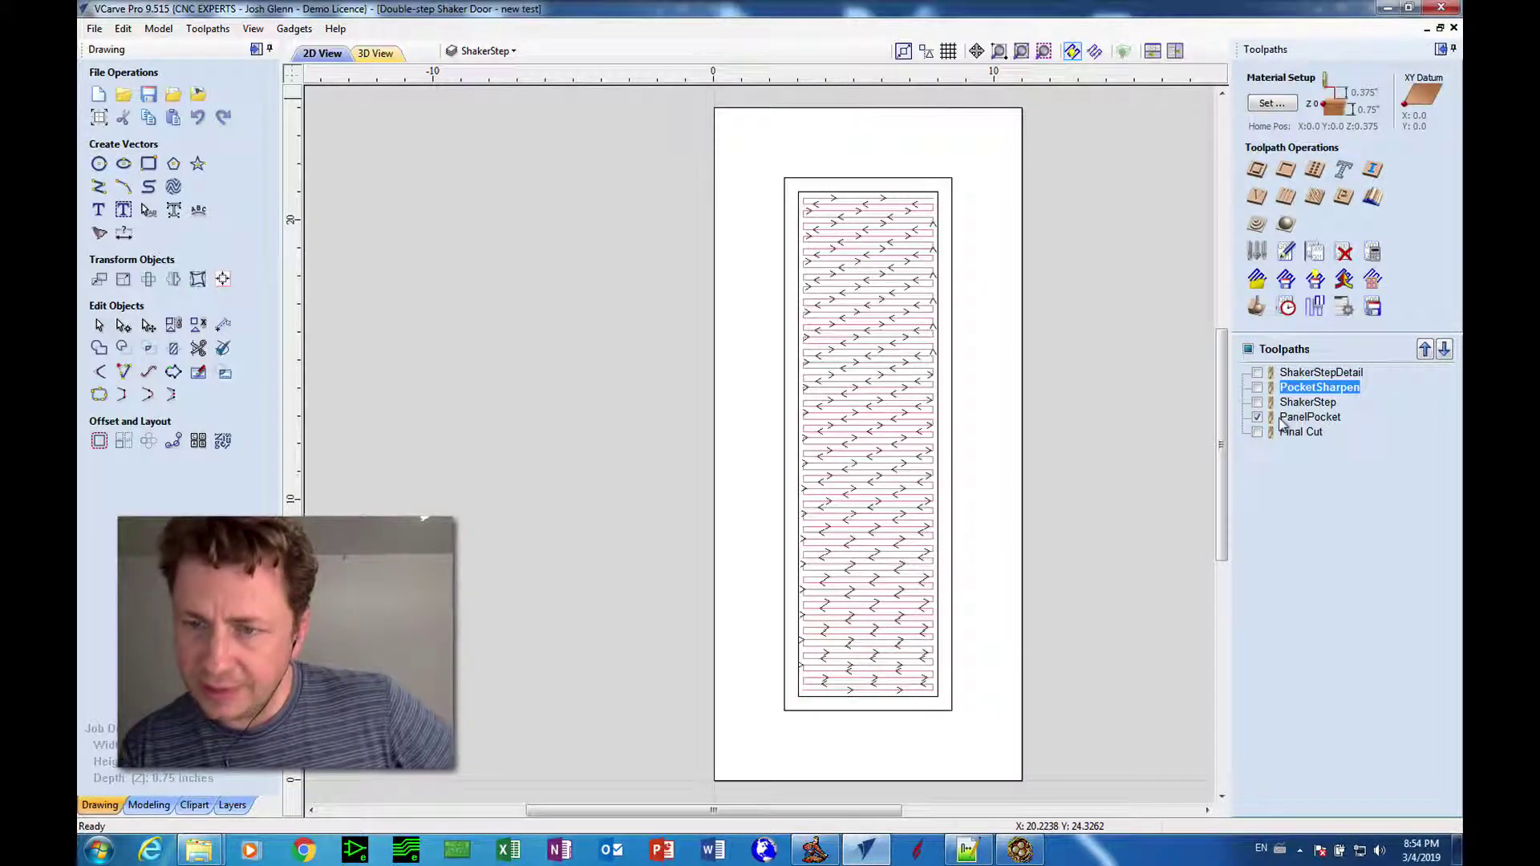
double_click(1284, 418)
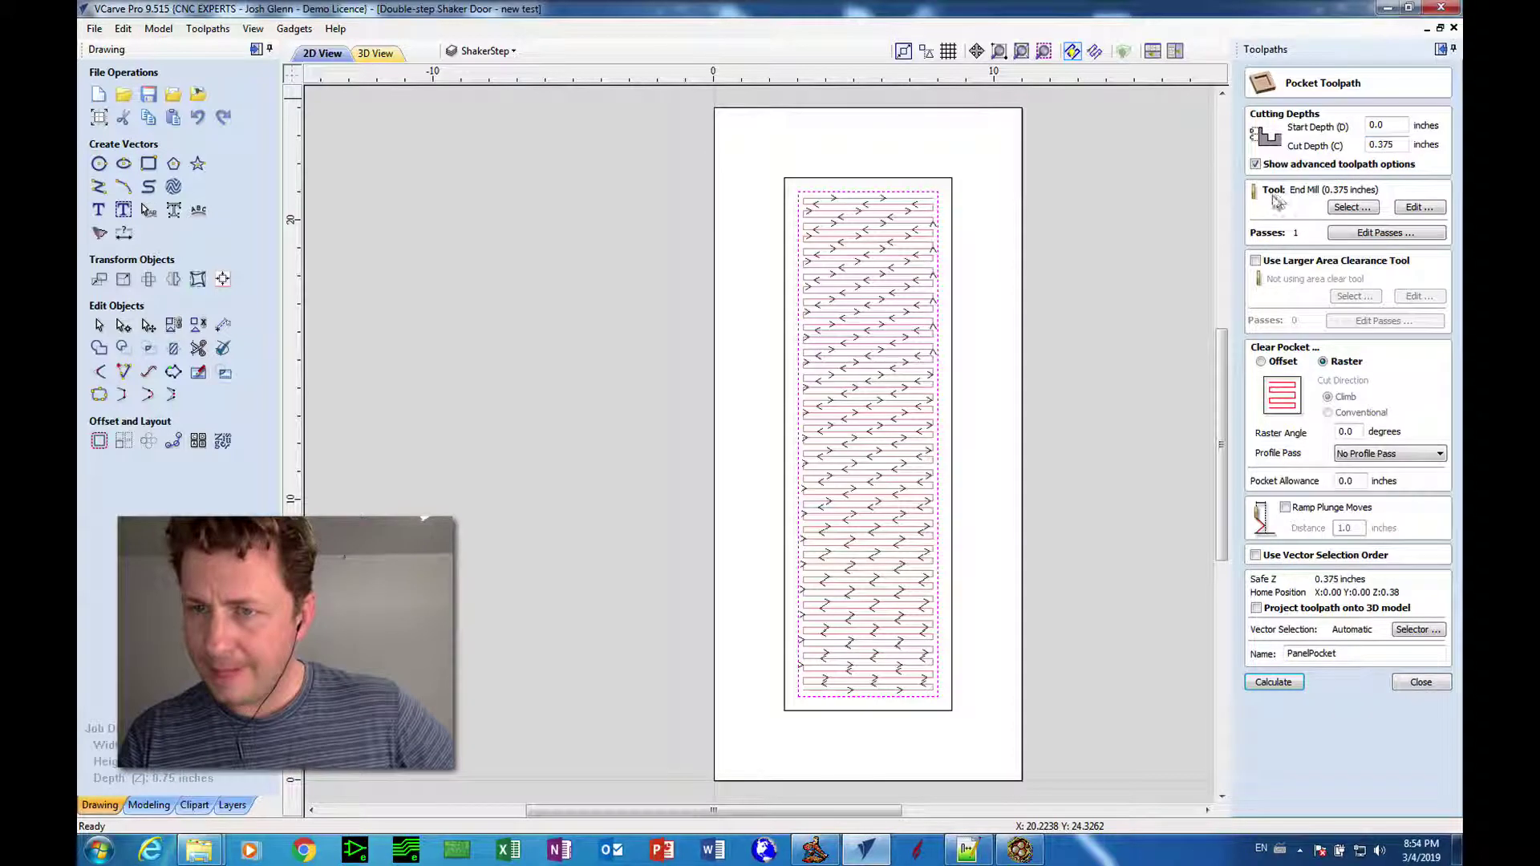
Create a new End Mill tool in the End Mills group with a 1.25-inch diameter.
left_click(1356, 207)
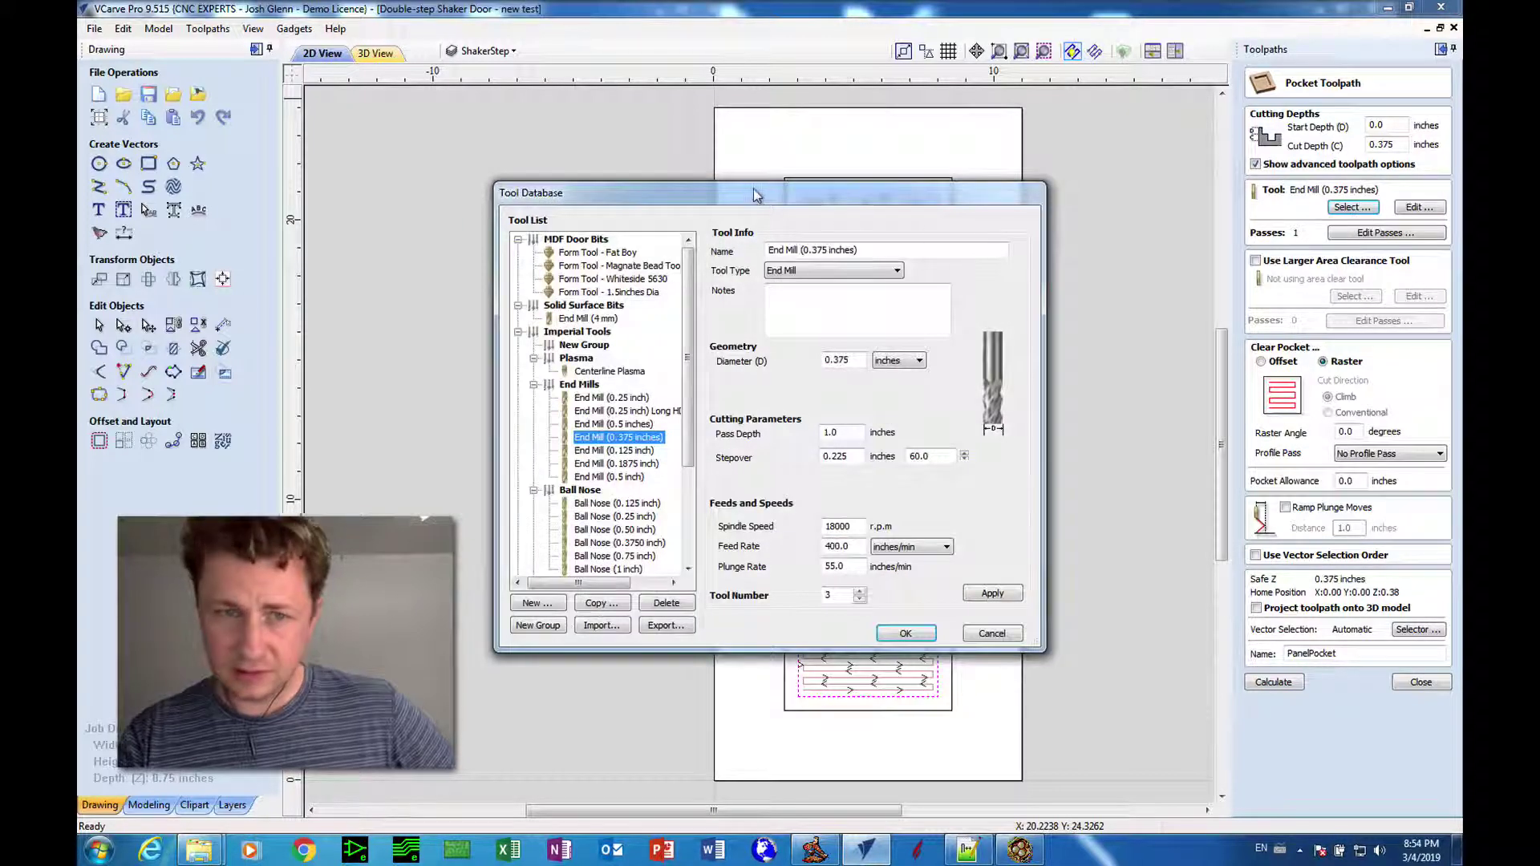
left_click_drag(770, 193, 763, 178)
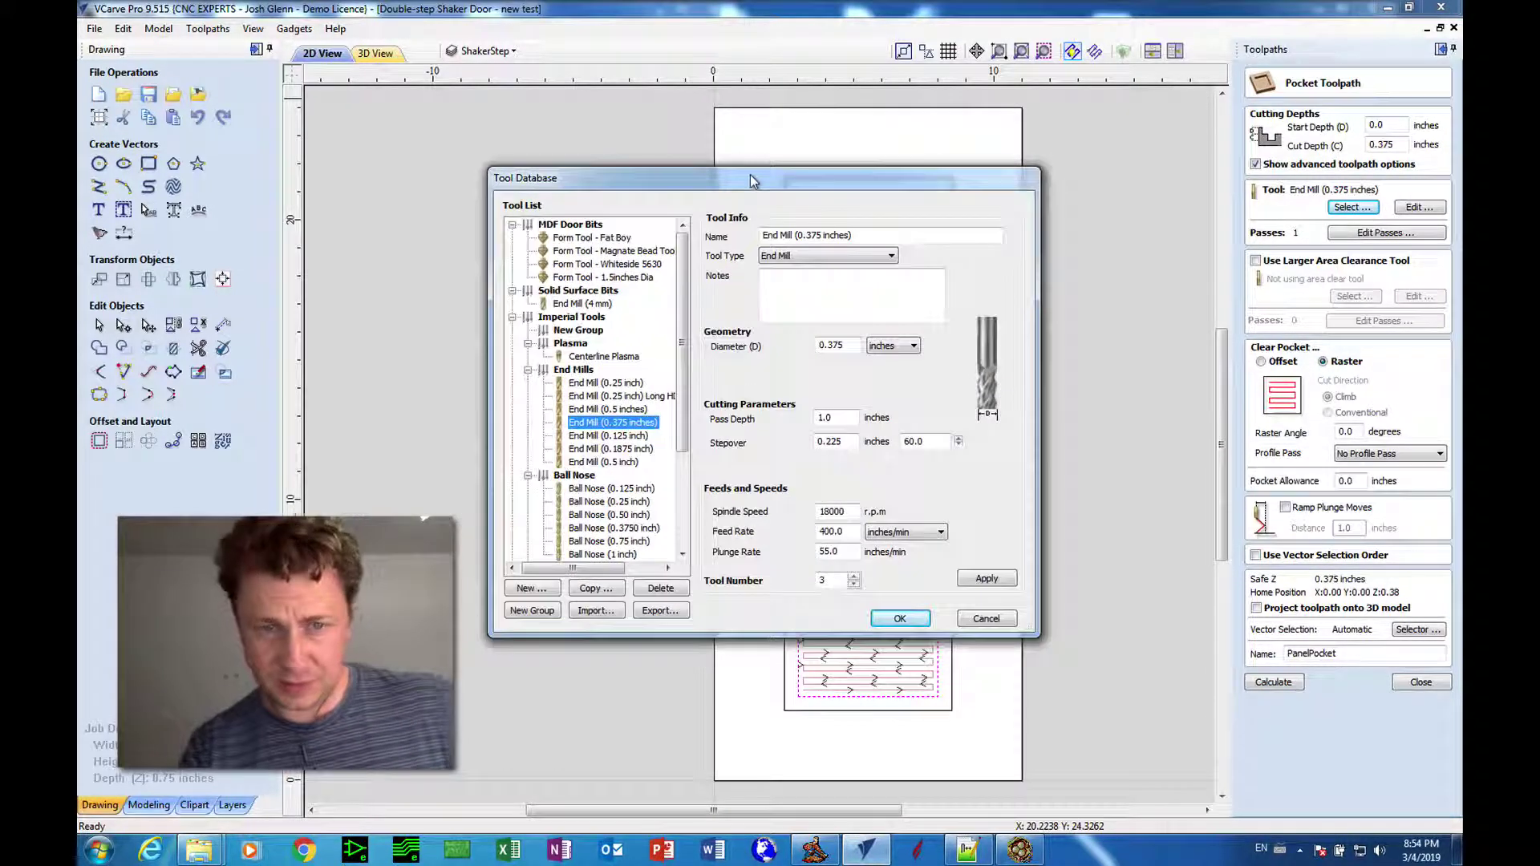
left_click(566, 371)
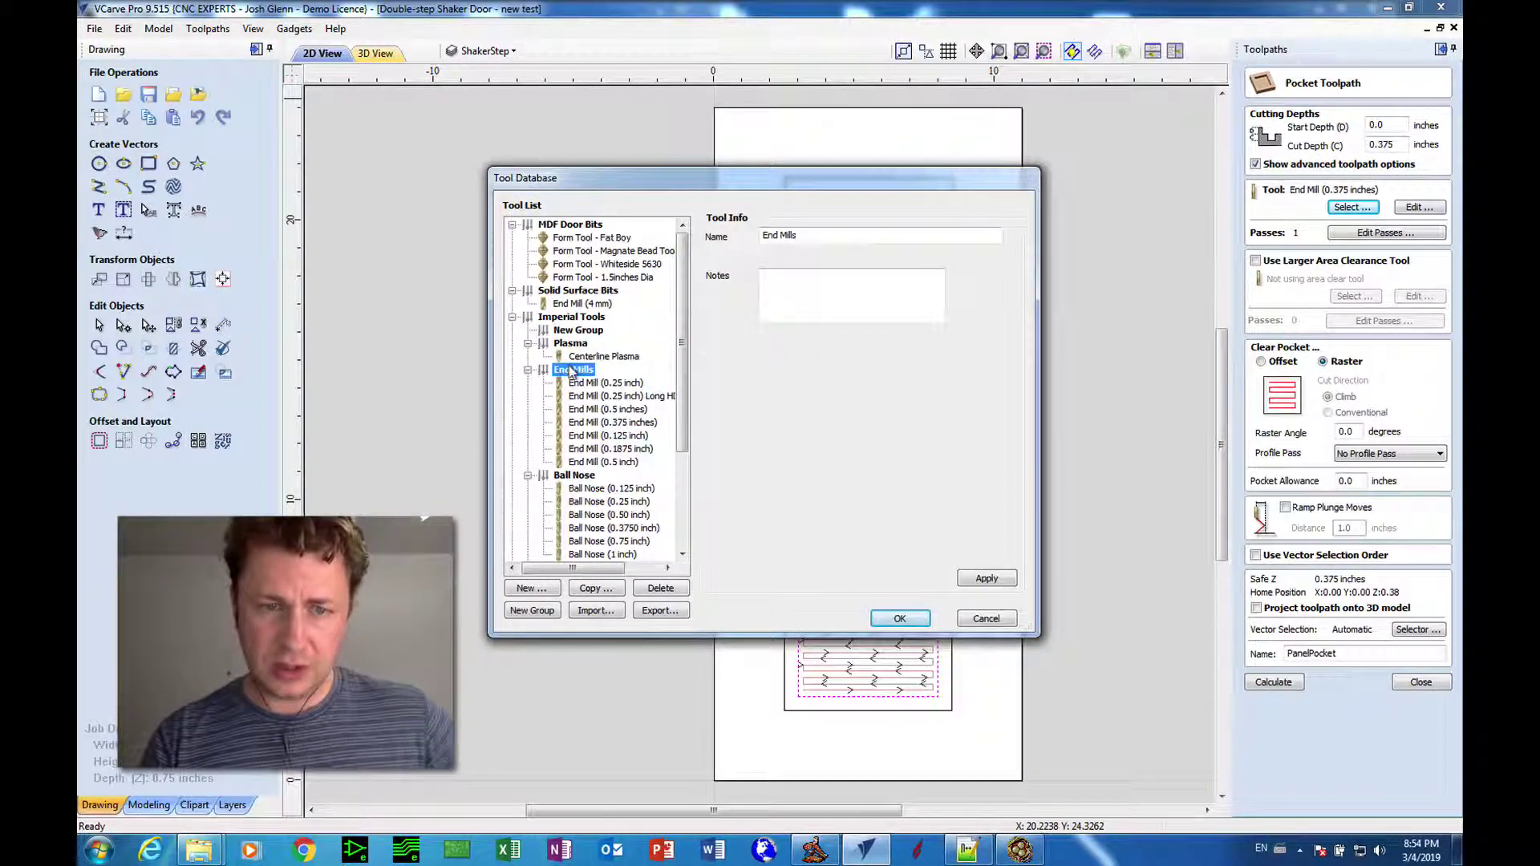
left_click(536, 592)
left_click(540, 590)
left_click(790, 256)
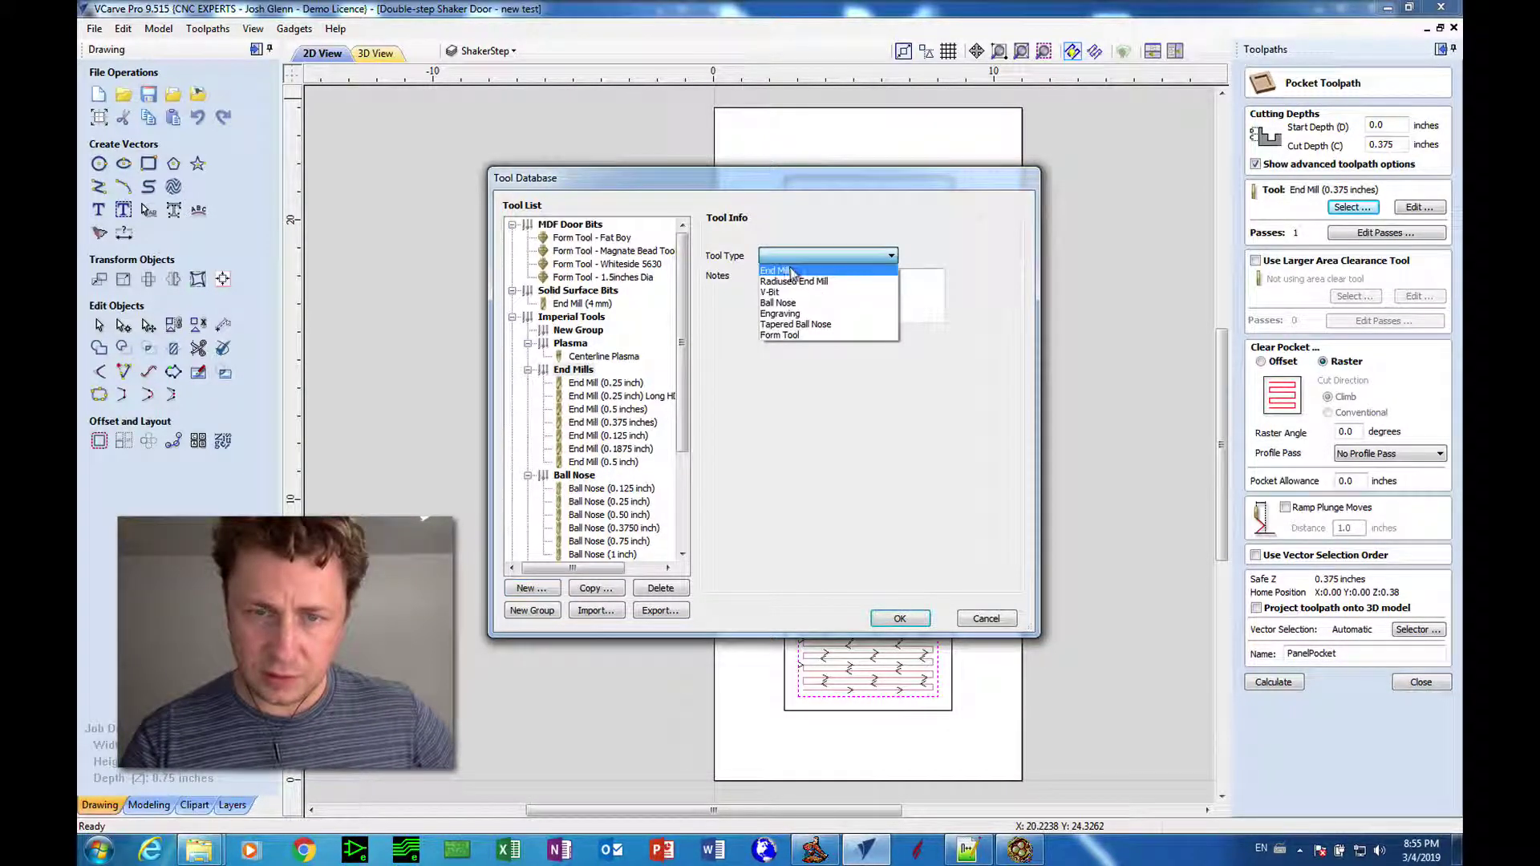
left_click(790, 272)
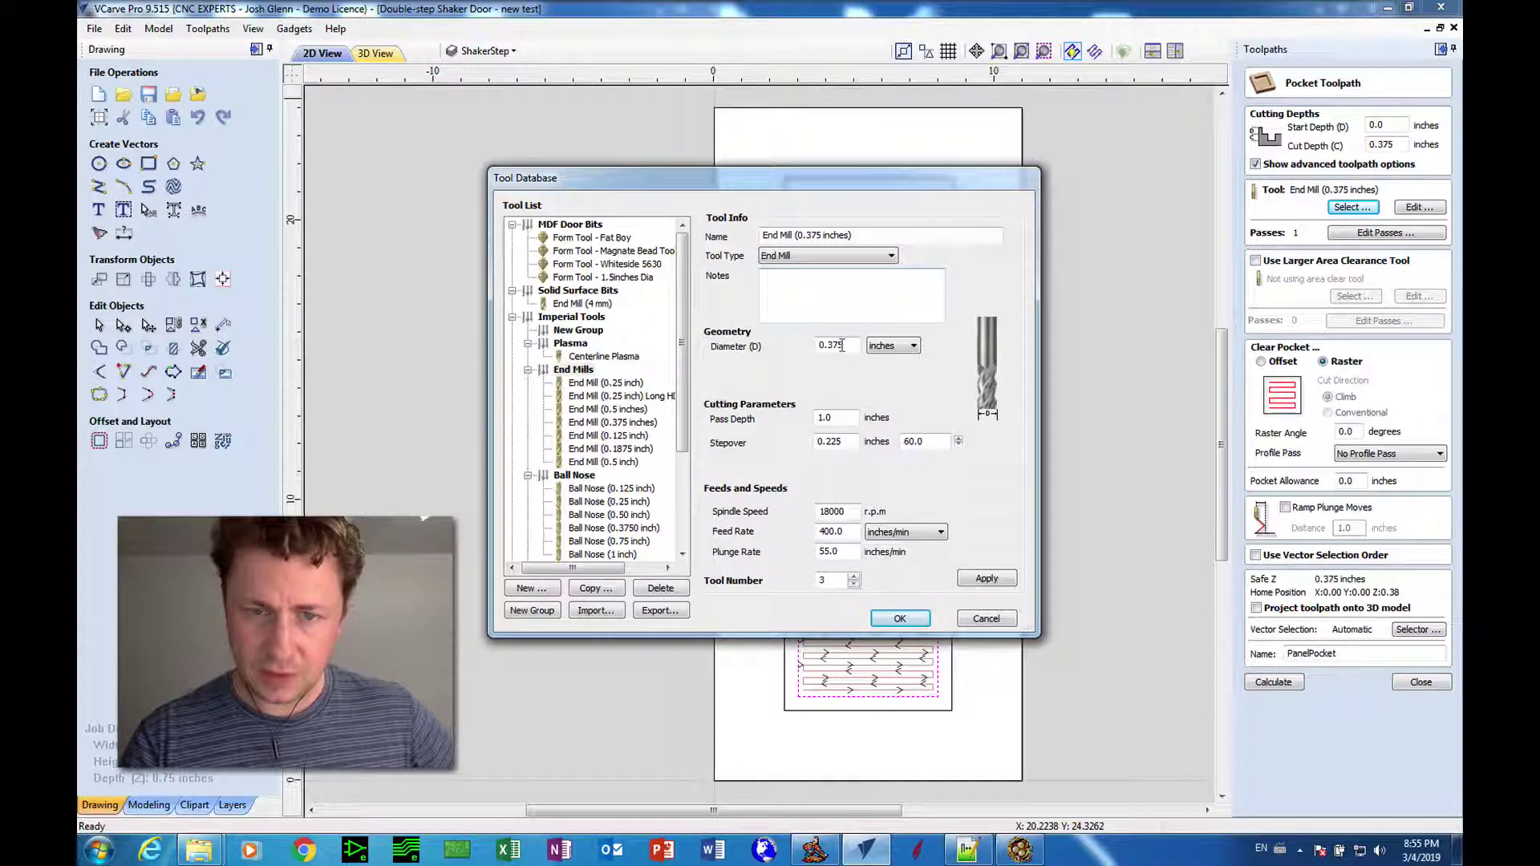
type("1.25")
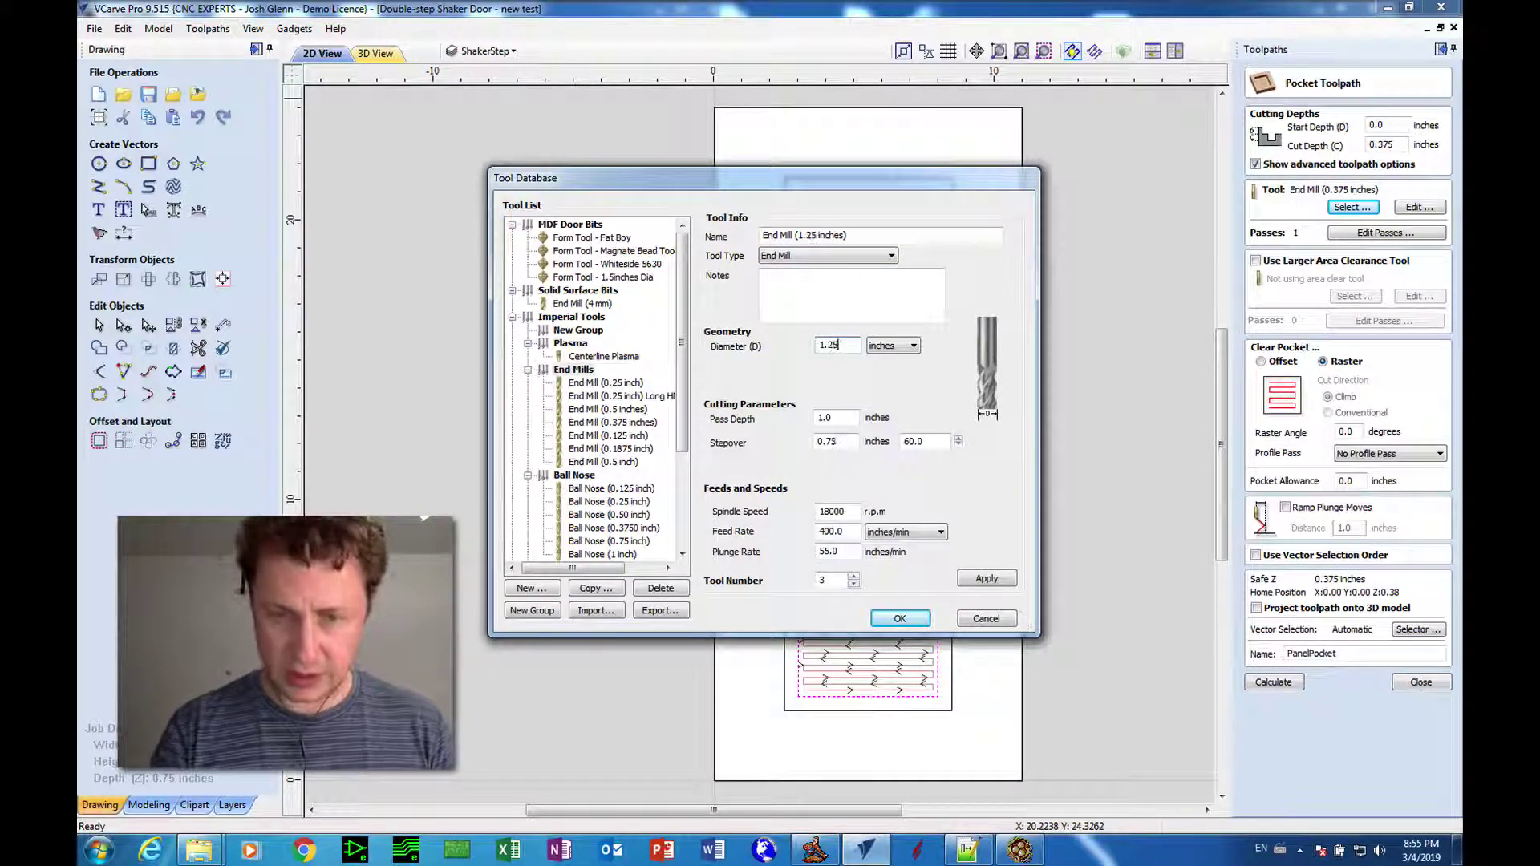
Set pass depth 0.5, stepover 75%, spindle 15000, feed 275, plunge 55, and apply.
double_click(826, 417)
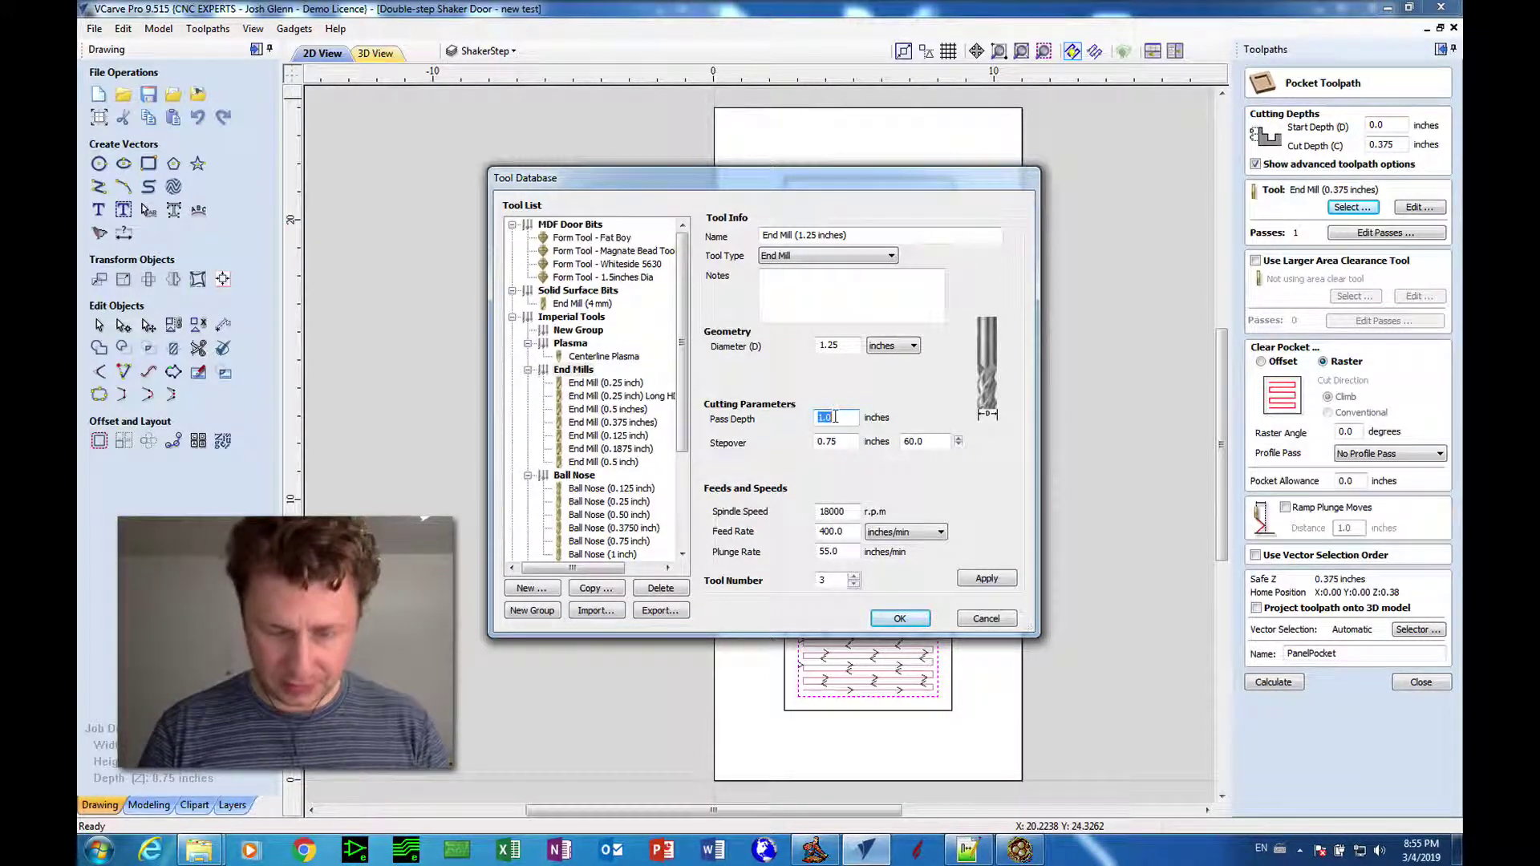
type(".5")
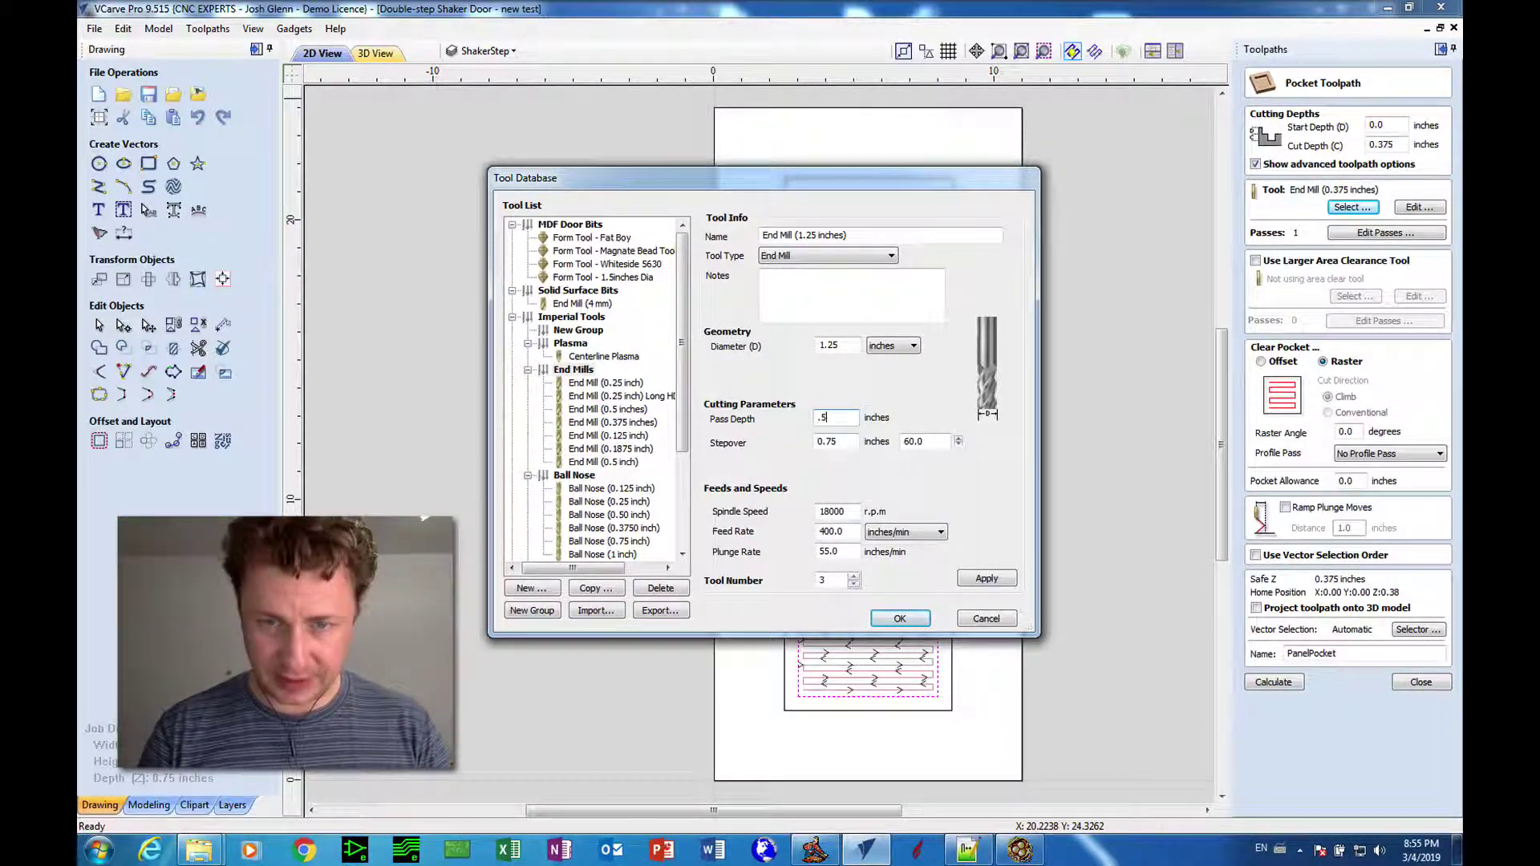
double_click(837, 437)
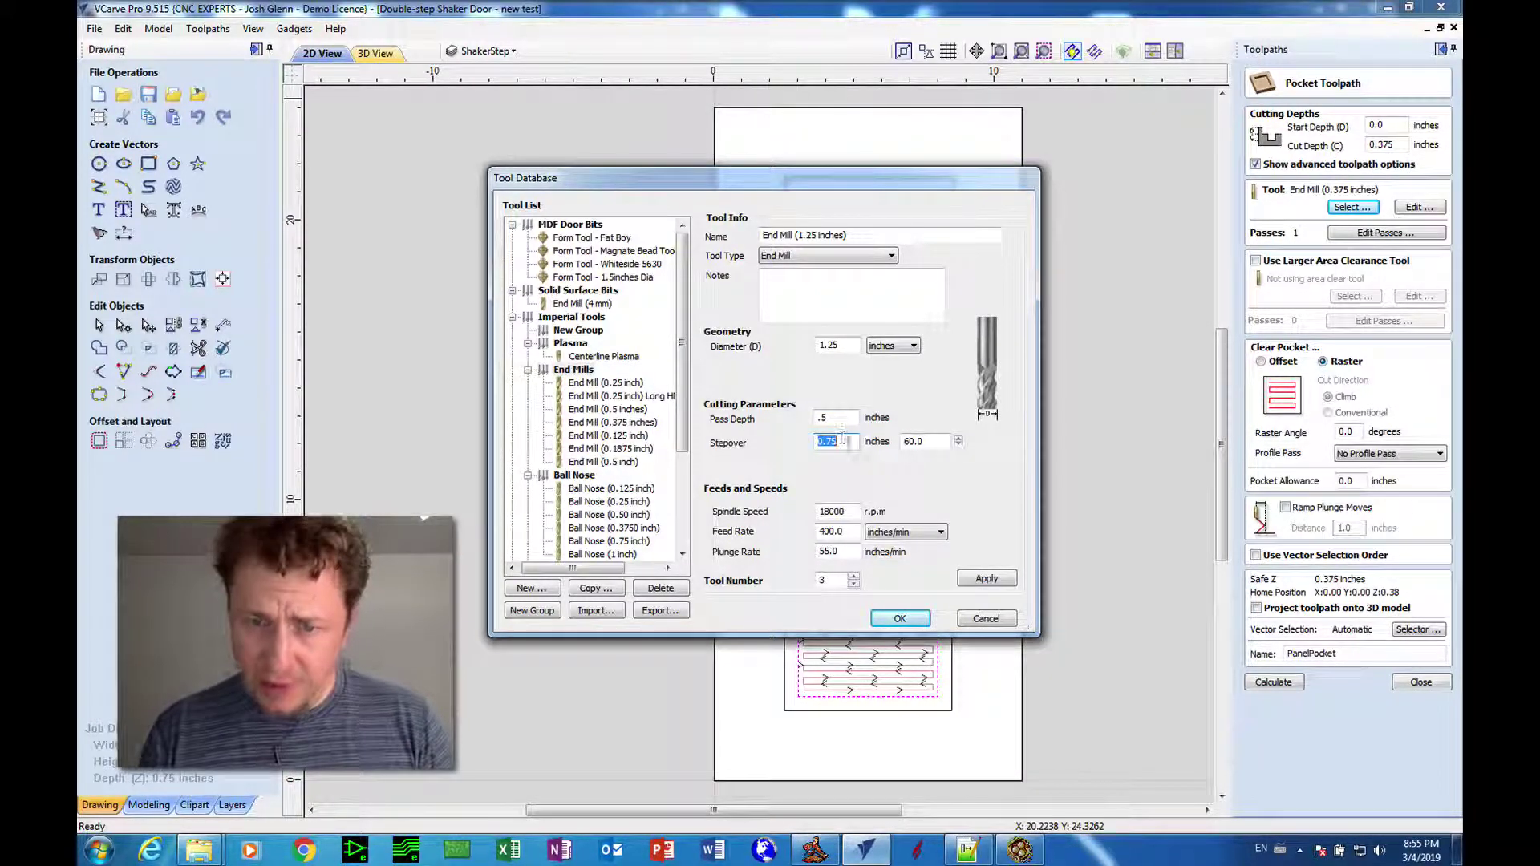
double_click(919, 440)
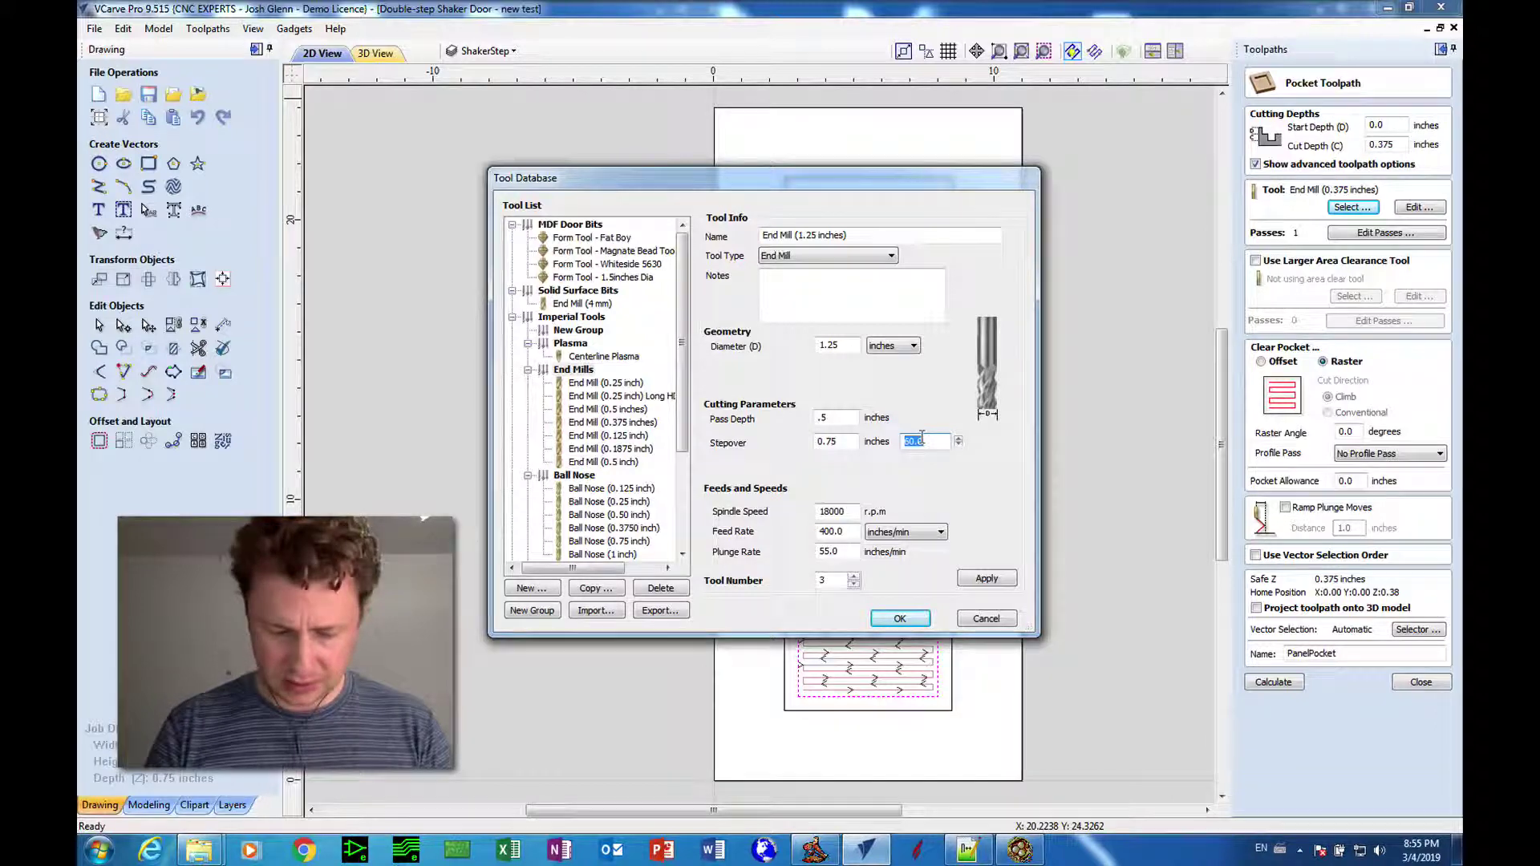
type("75")
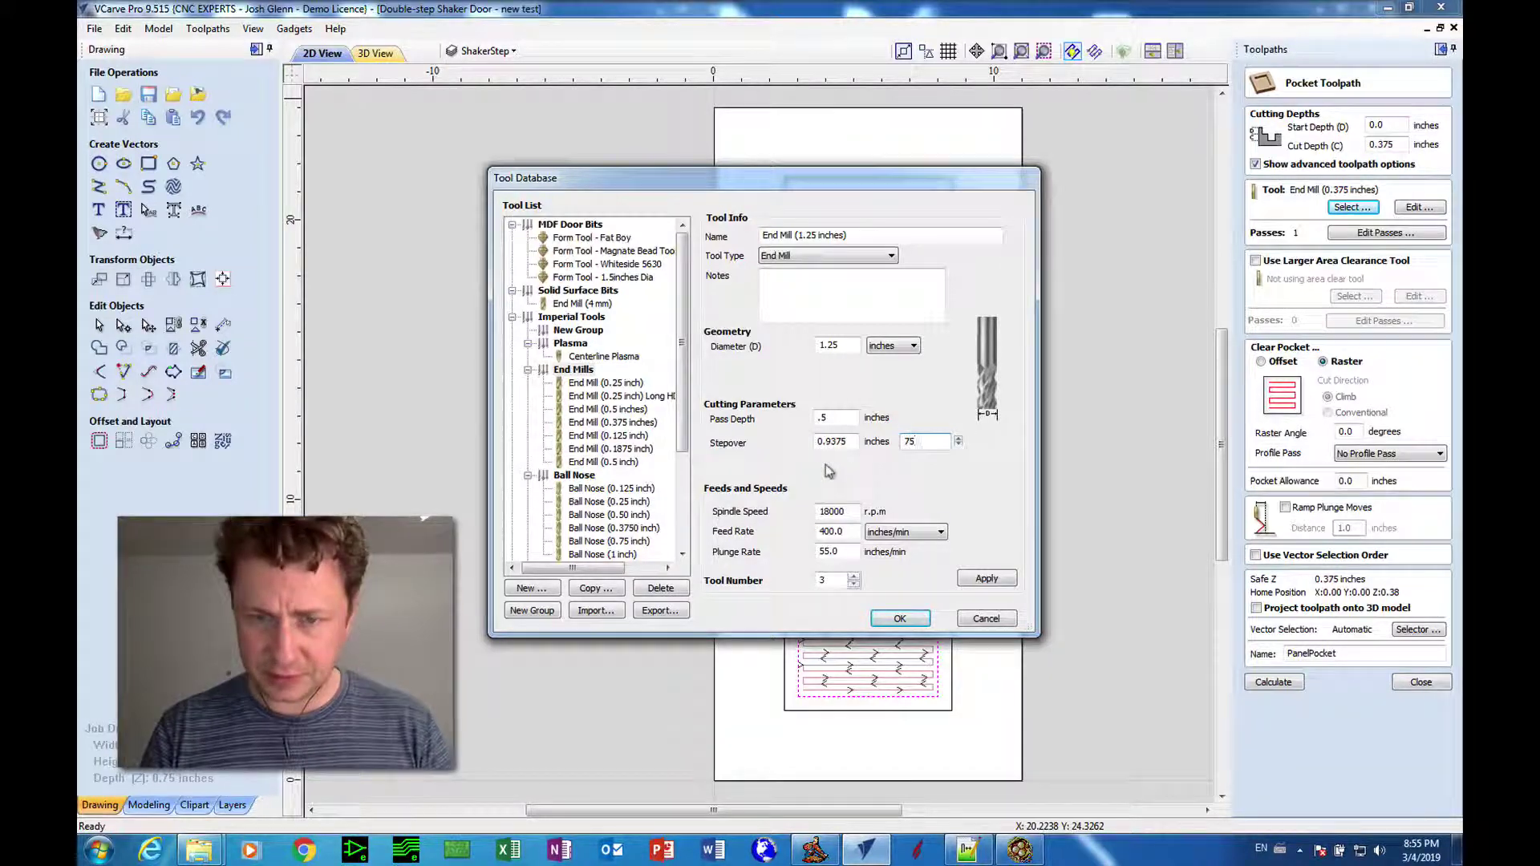
double_click(834, 511)
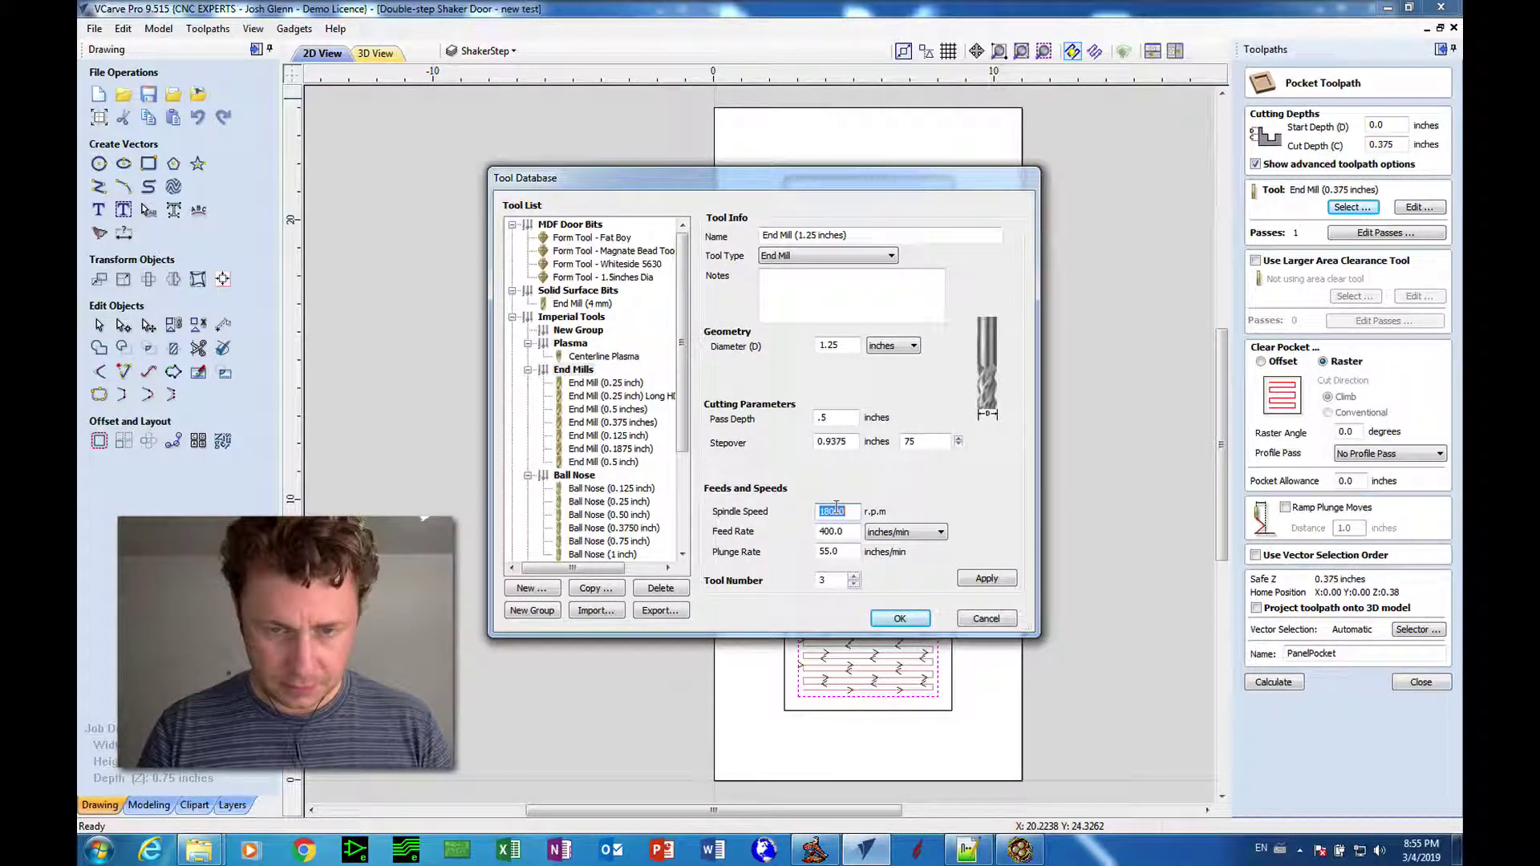
type("150")
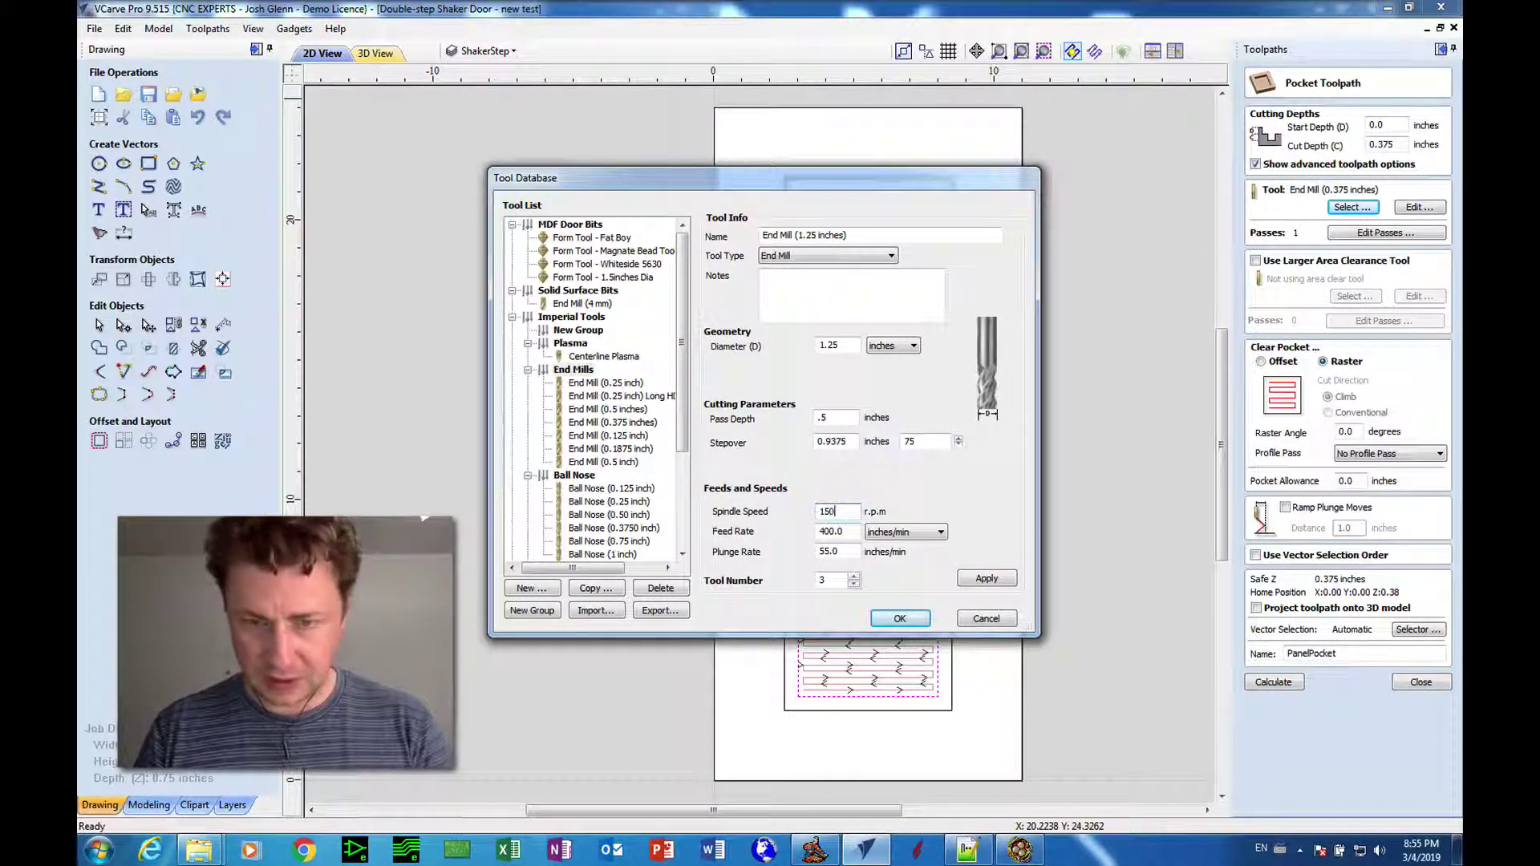
type("00")
double_click(835, 531)
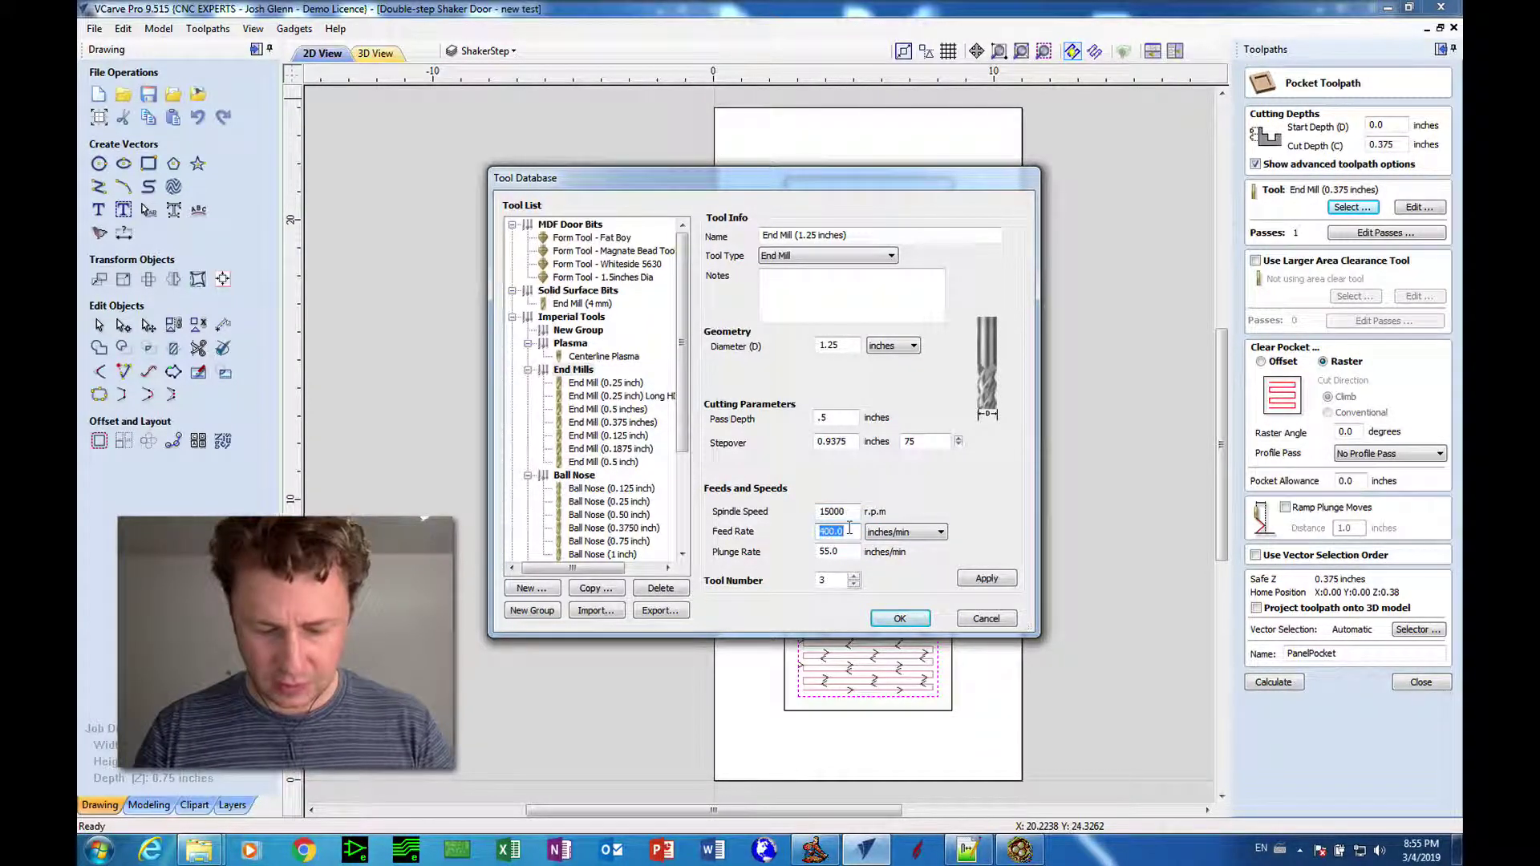
type("2")
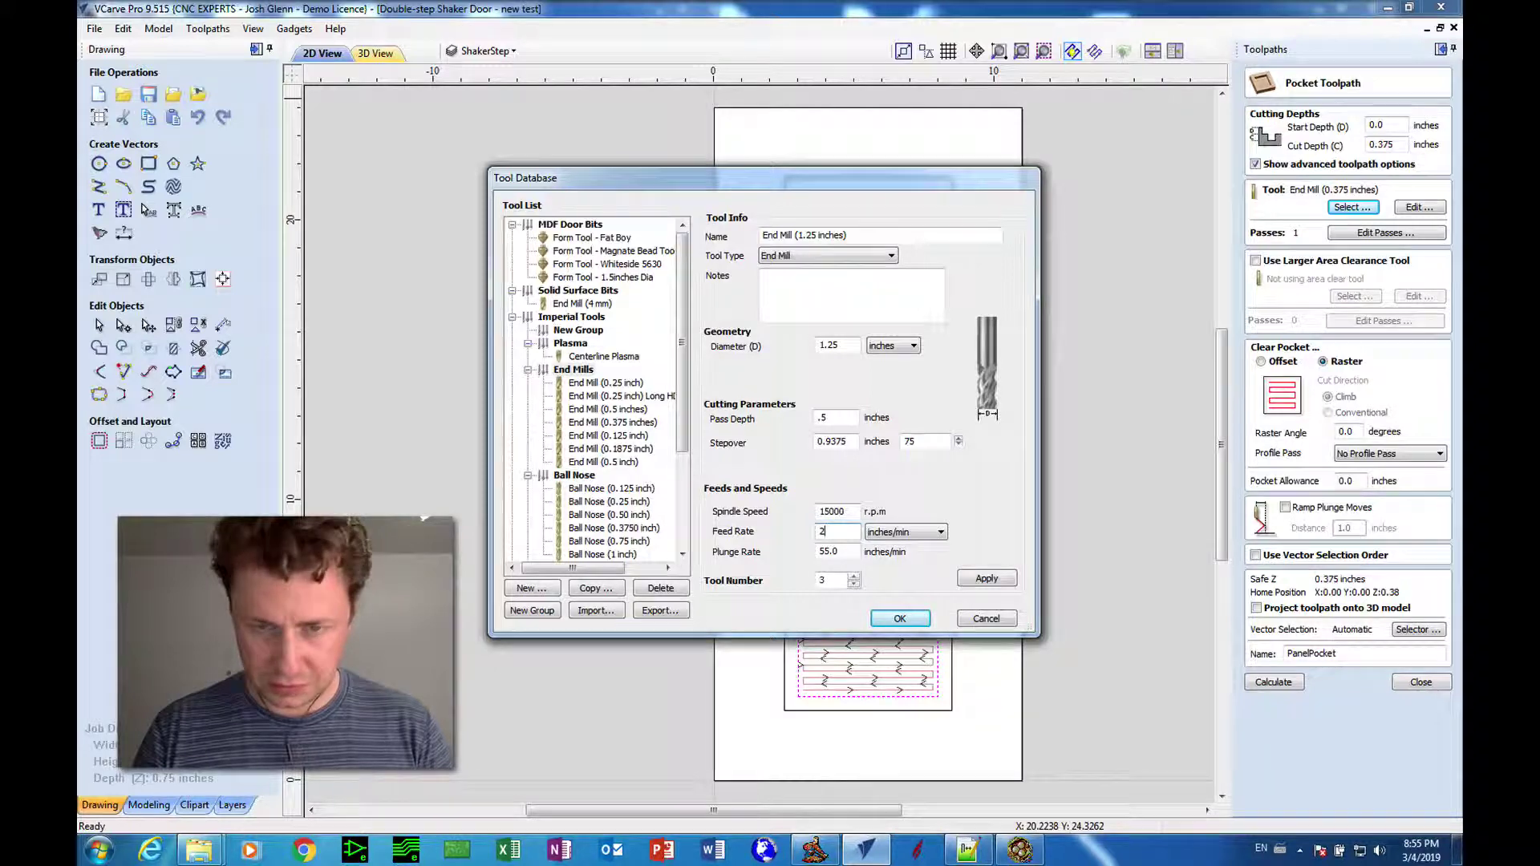
type("75")
double_click(856, 550)
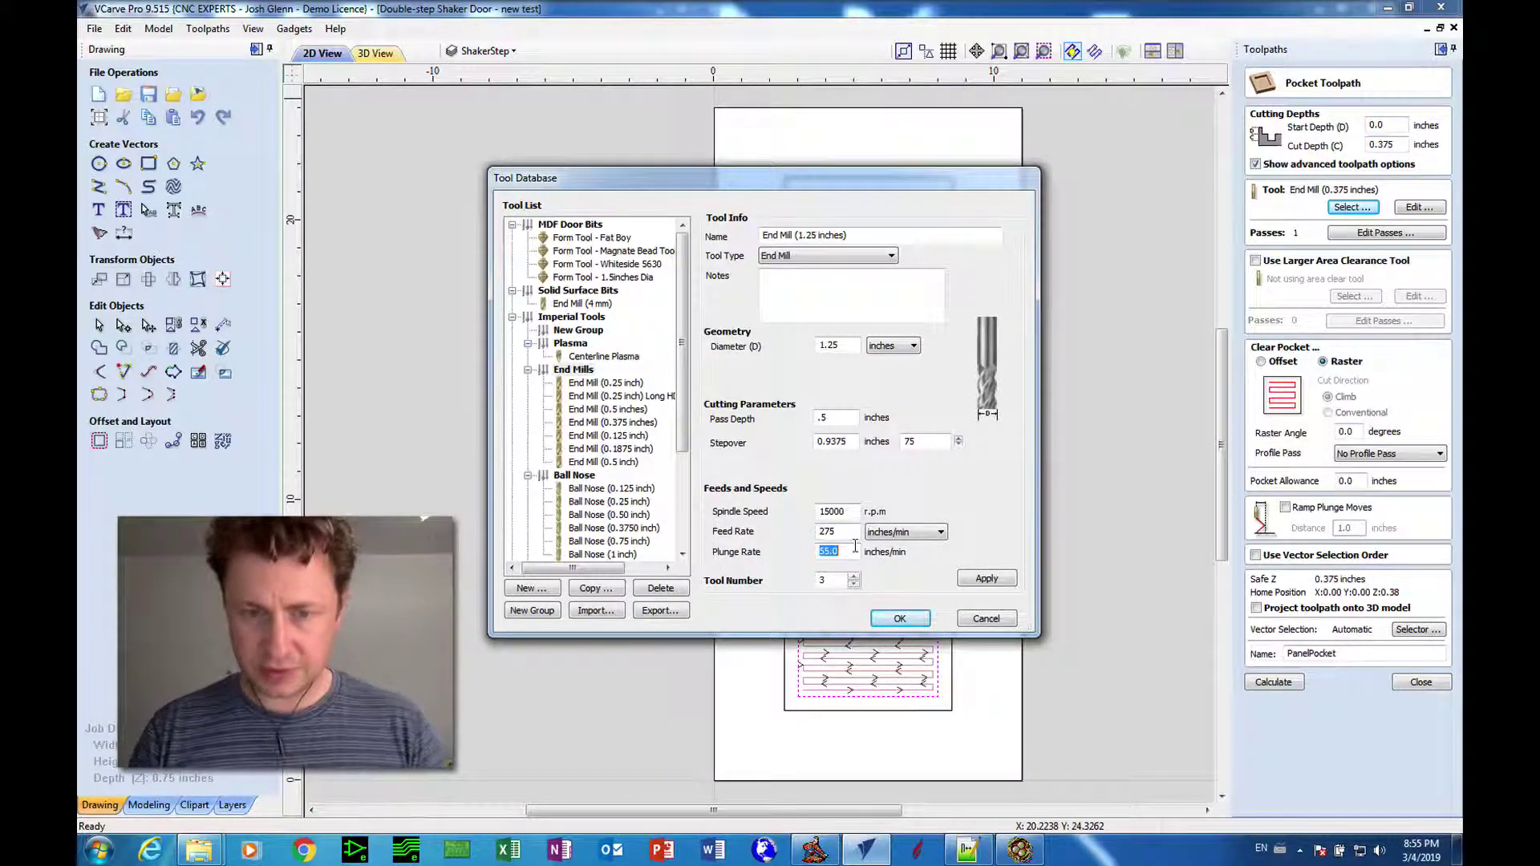
left_click(838, 578)
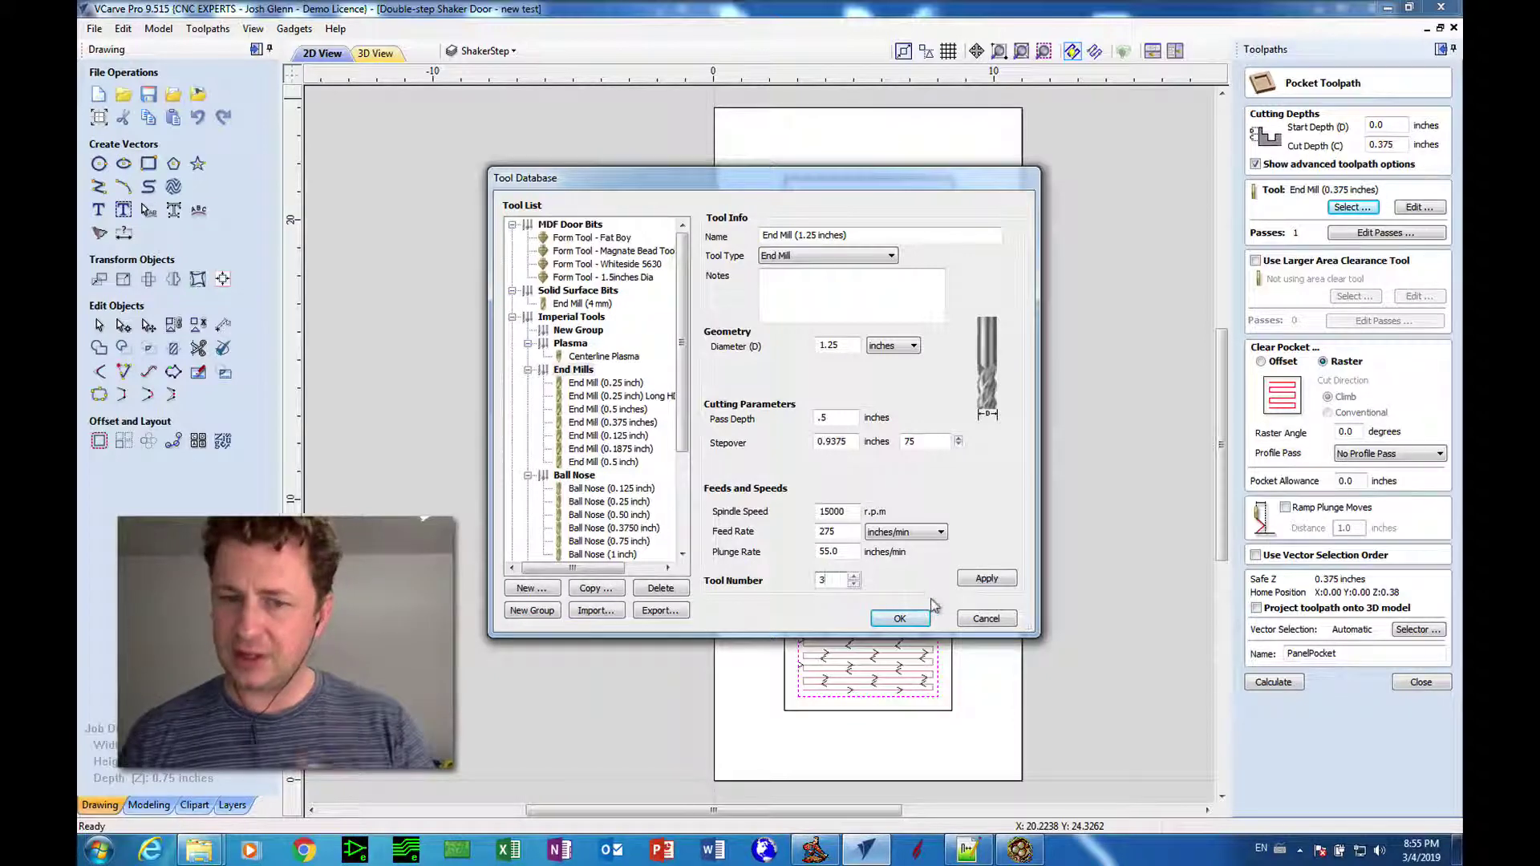
left_click(986, 579)
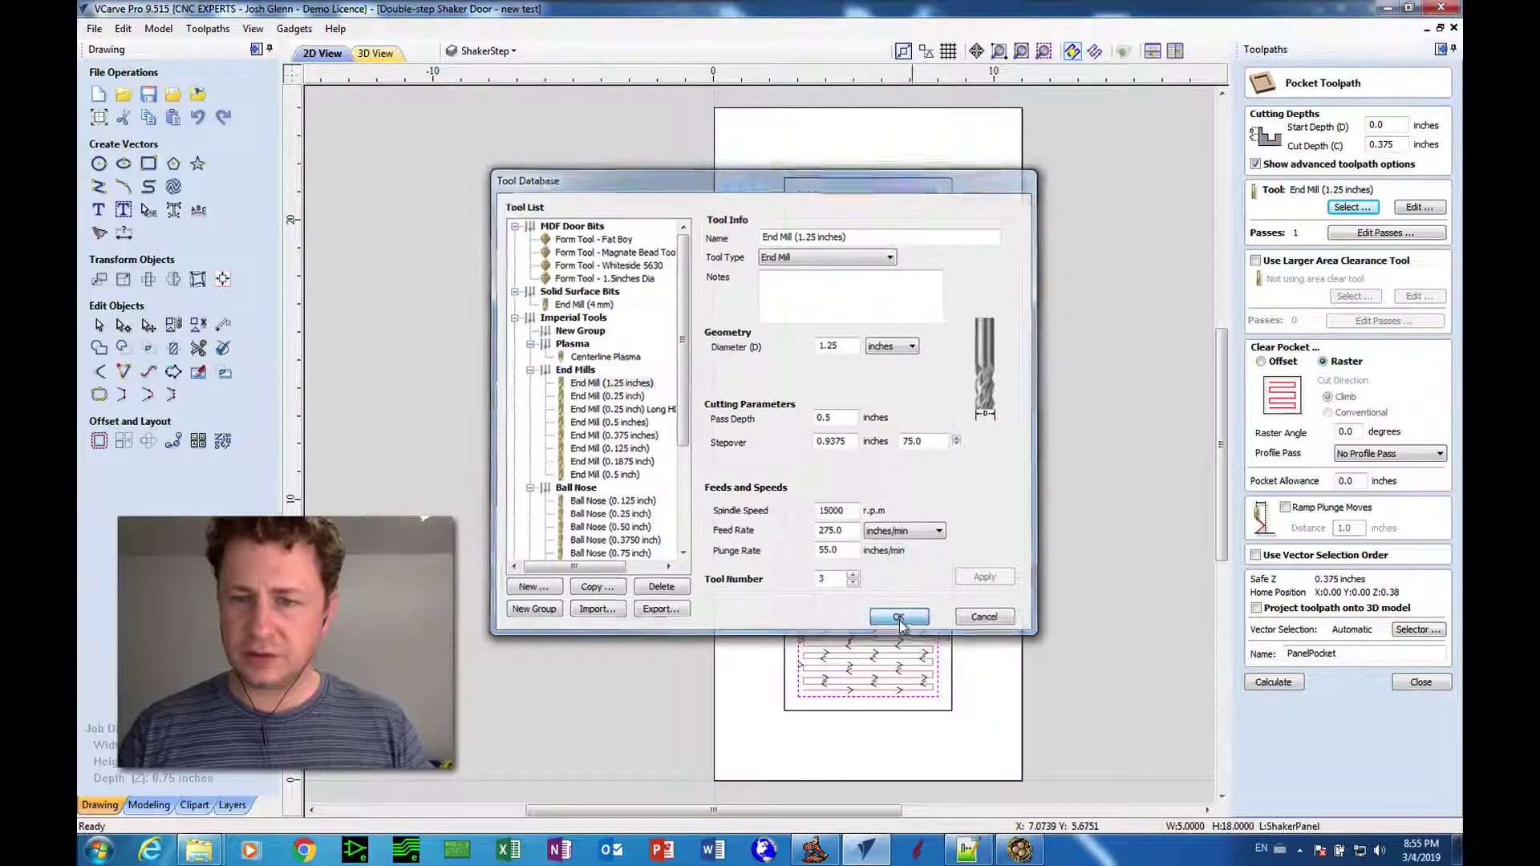
Confirm the 1.25-inch end mill, recalculate PanelPocket, and partly simulate the cut.
left_click(899, 620)
left_click(1261, 683)
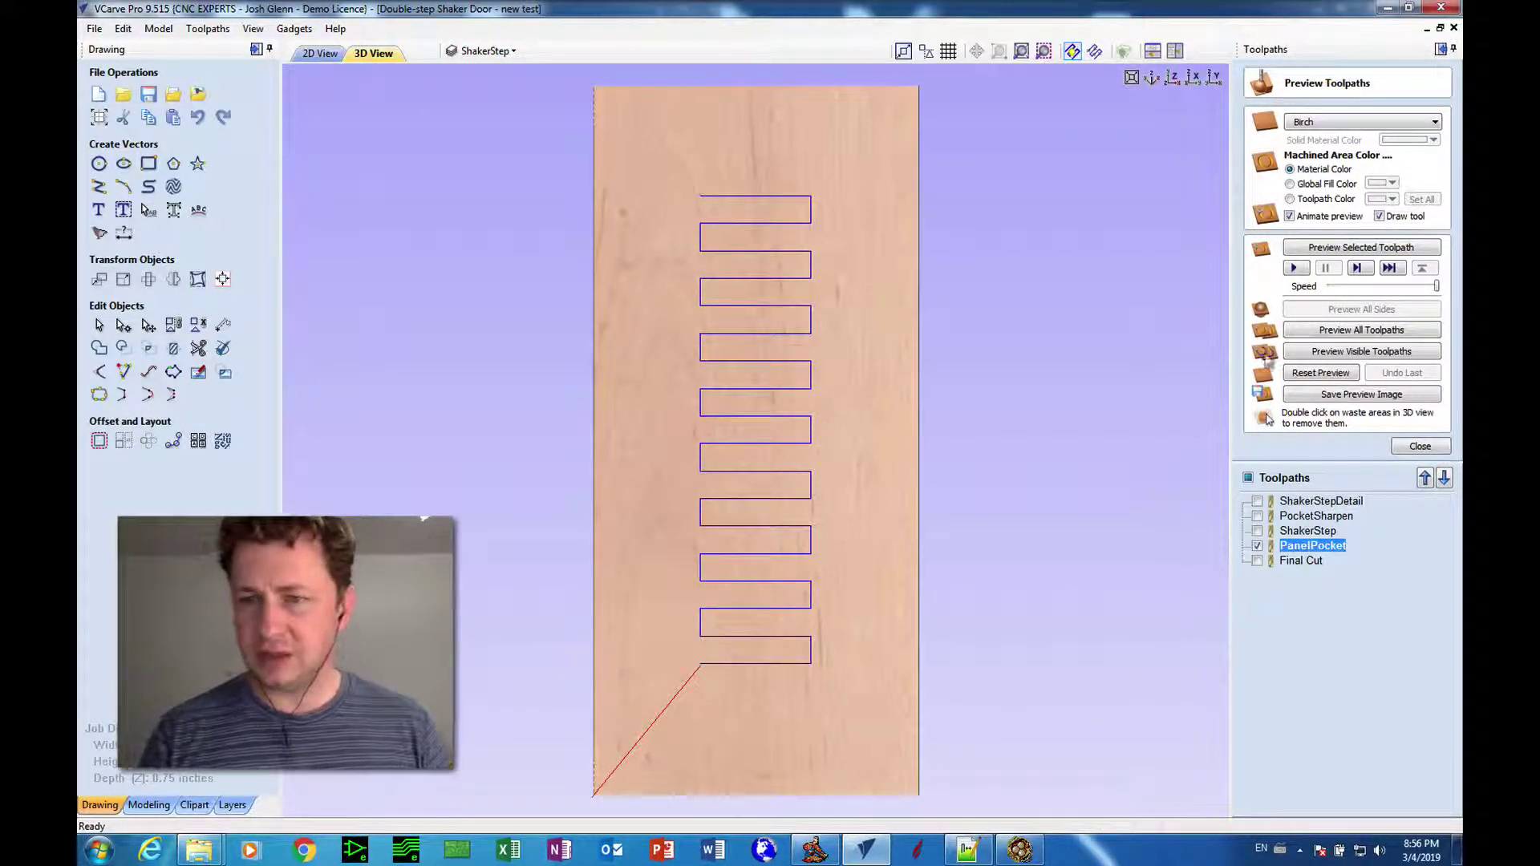
left_click(1282, 269)
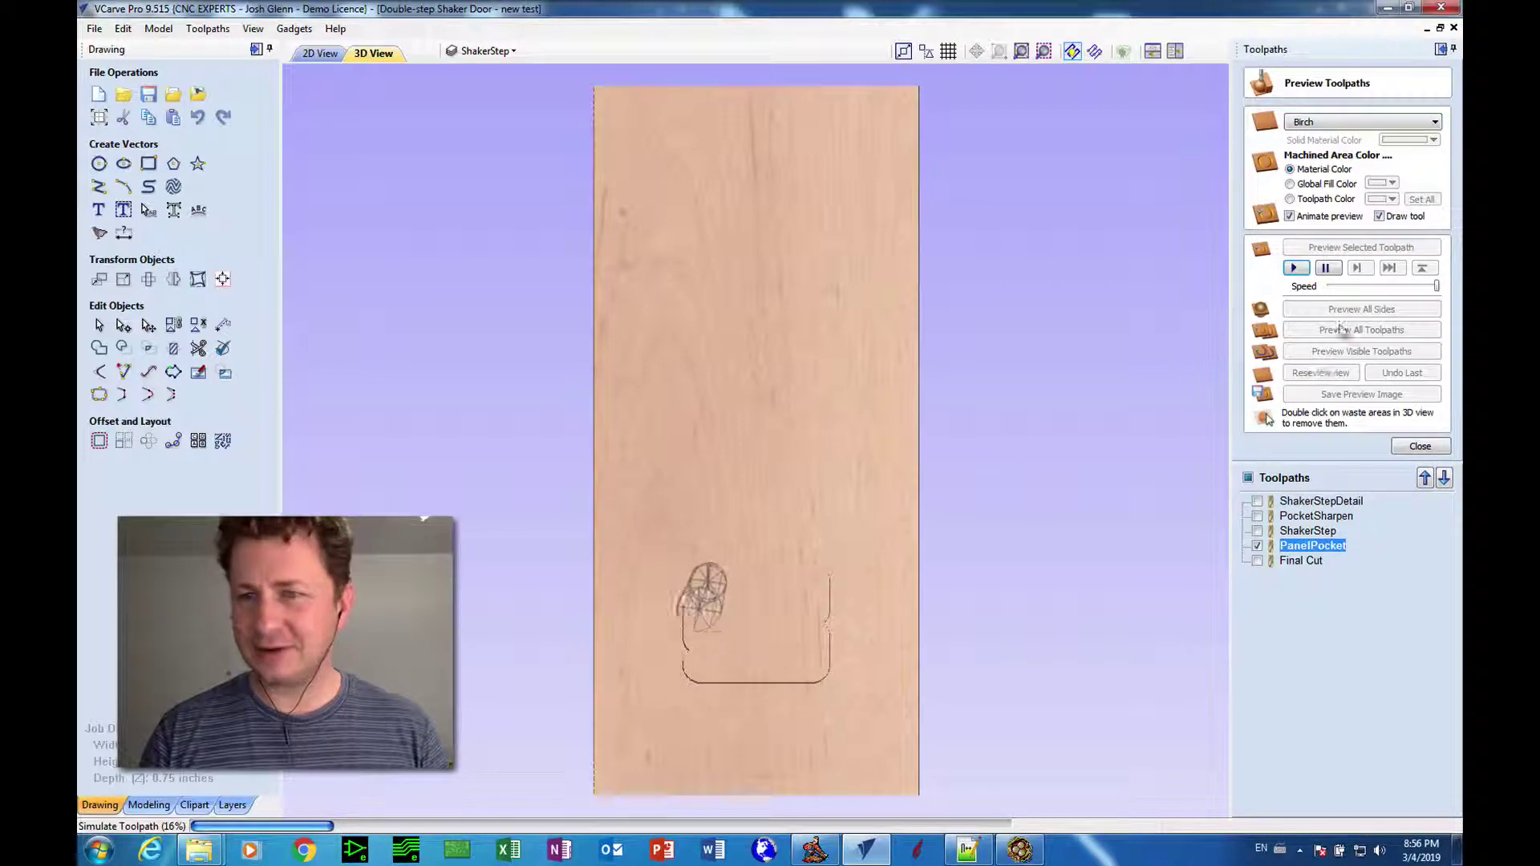
left_click(1314, 271)
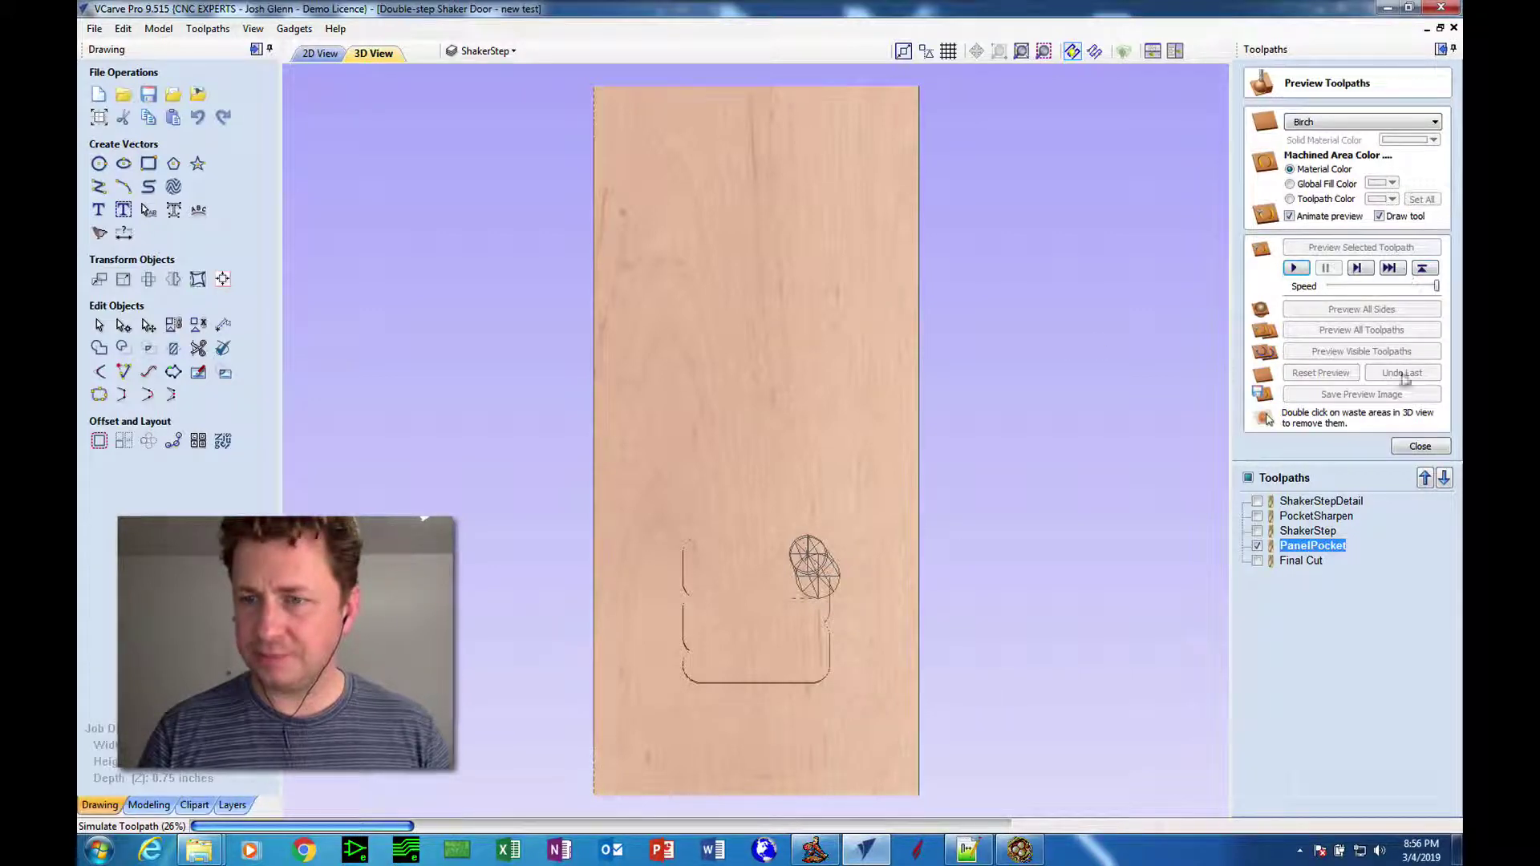
Close the preview, inspect the pocket edges in 3D, and reopen PanelPocket's settings.
left_click(1420, 447)
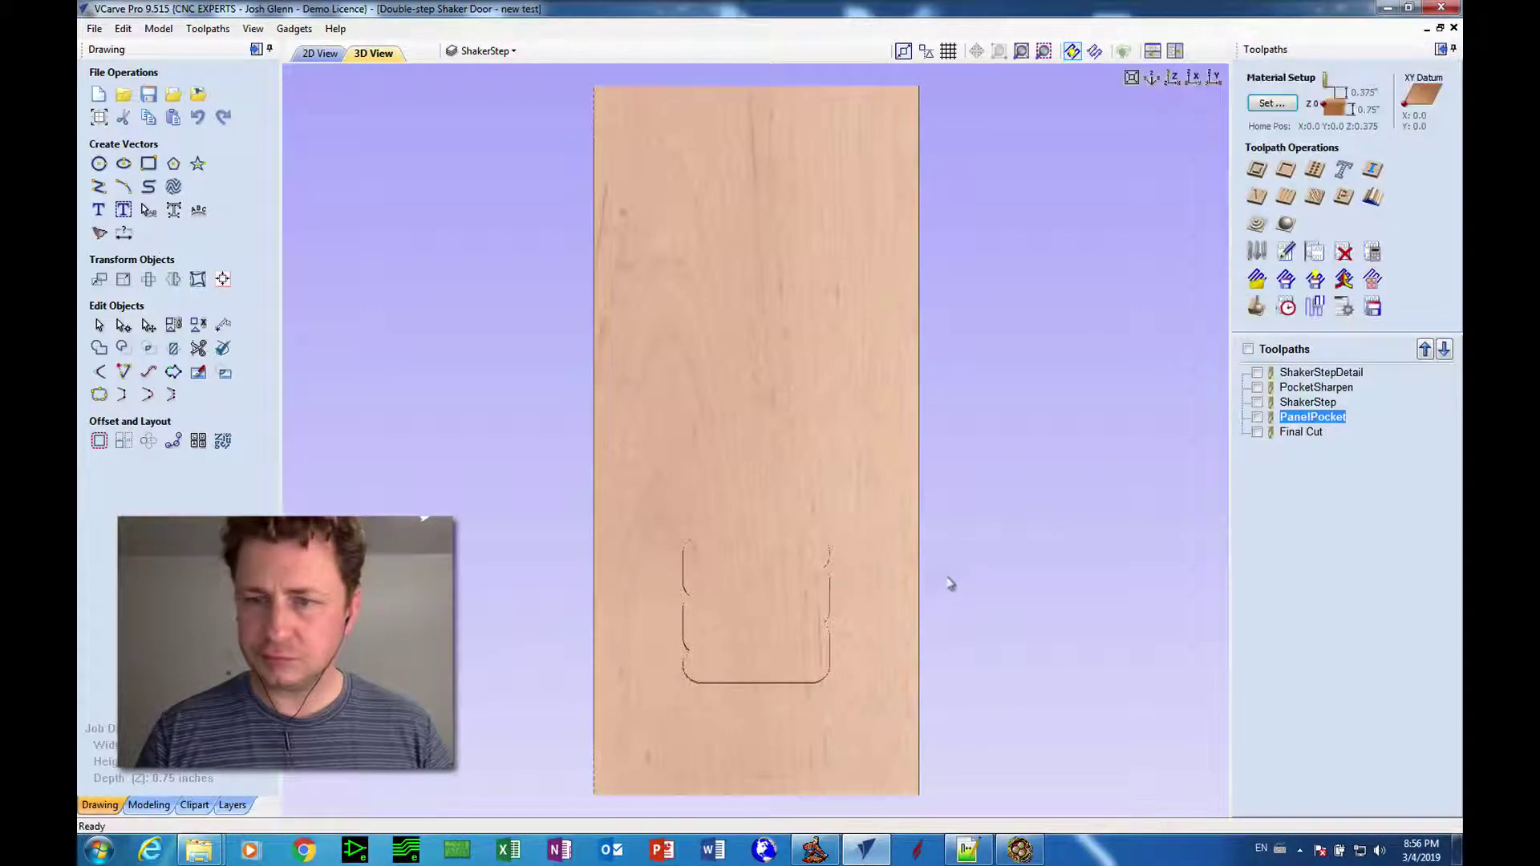
left_click_drag(950, 587, 980, 374)
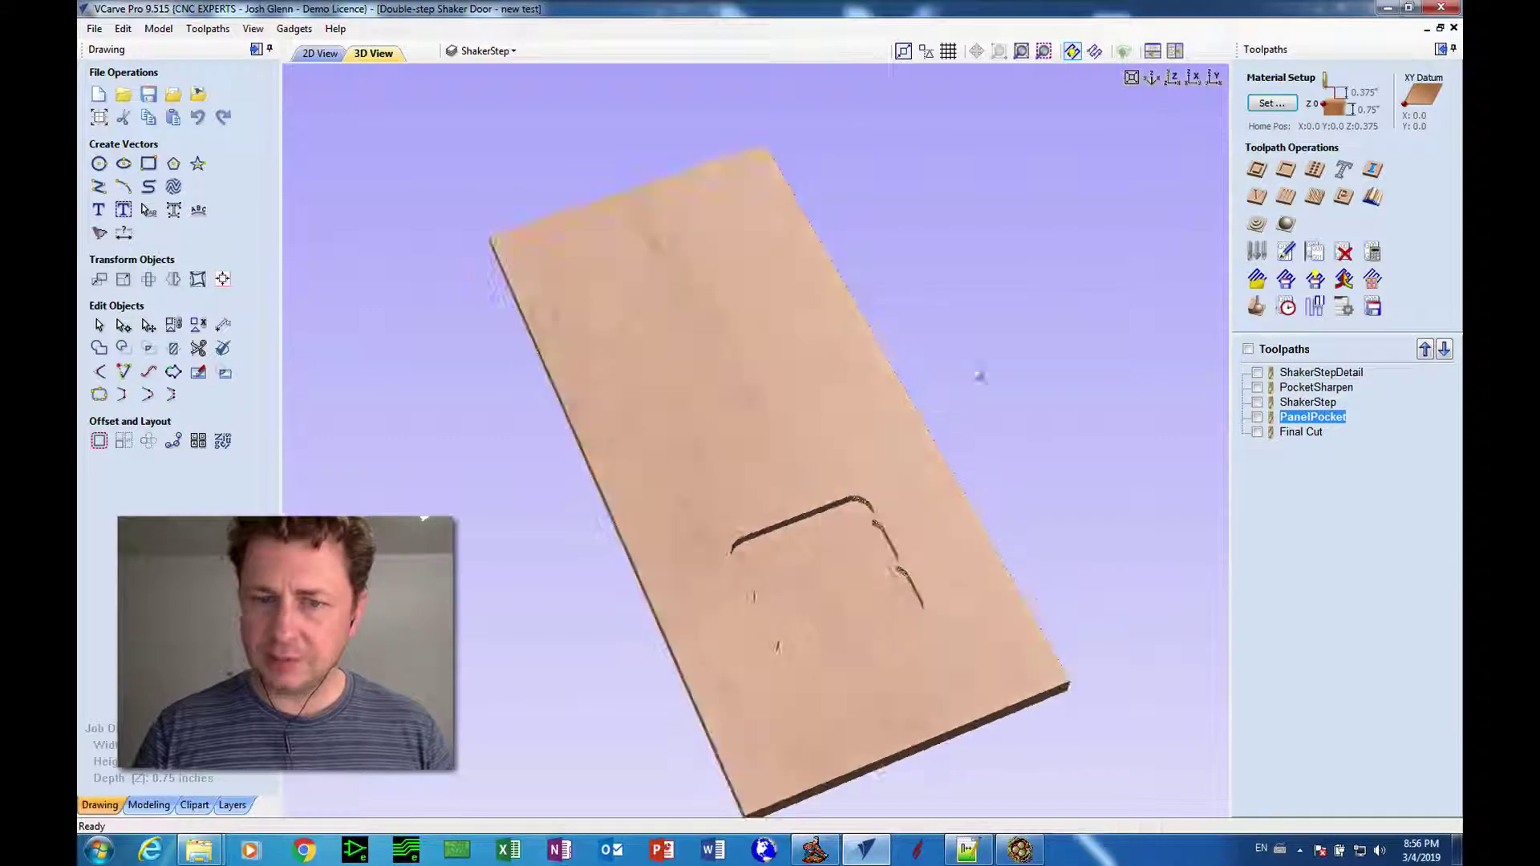
double_click(1287, 418)
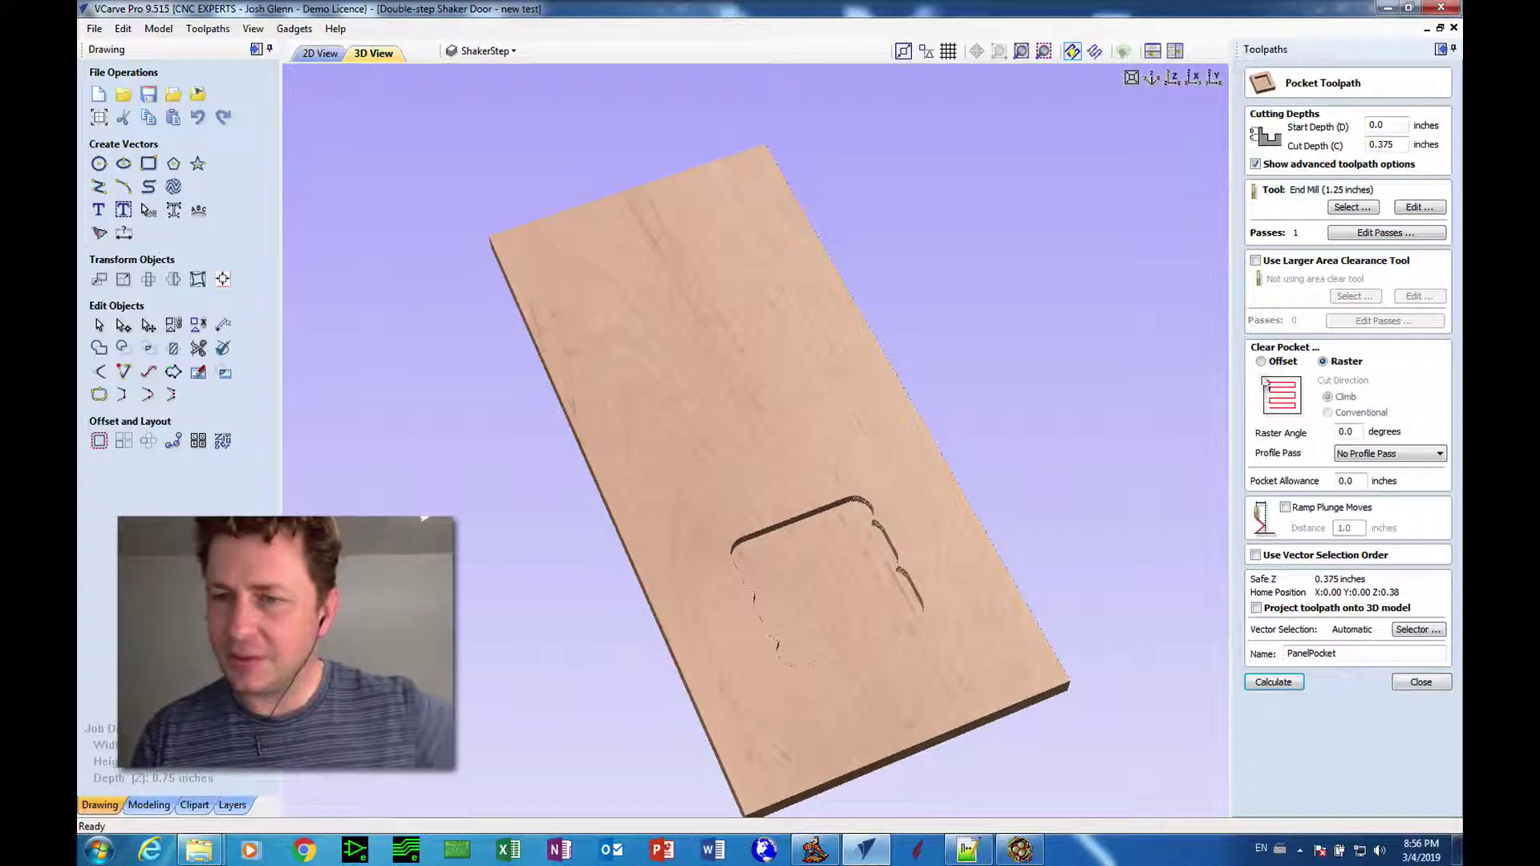
Switch PanelPocket to Offset clearing, recalculate, and run a partial simulation of visible toolpaths.
left_click(1253, 363)
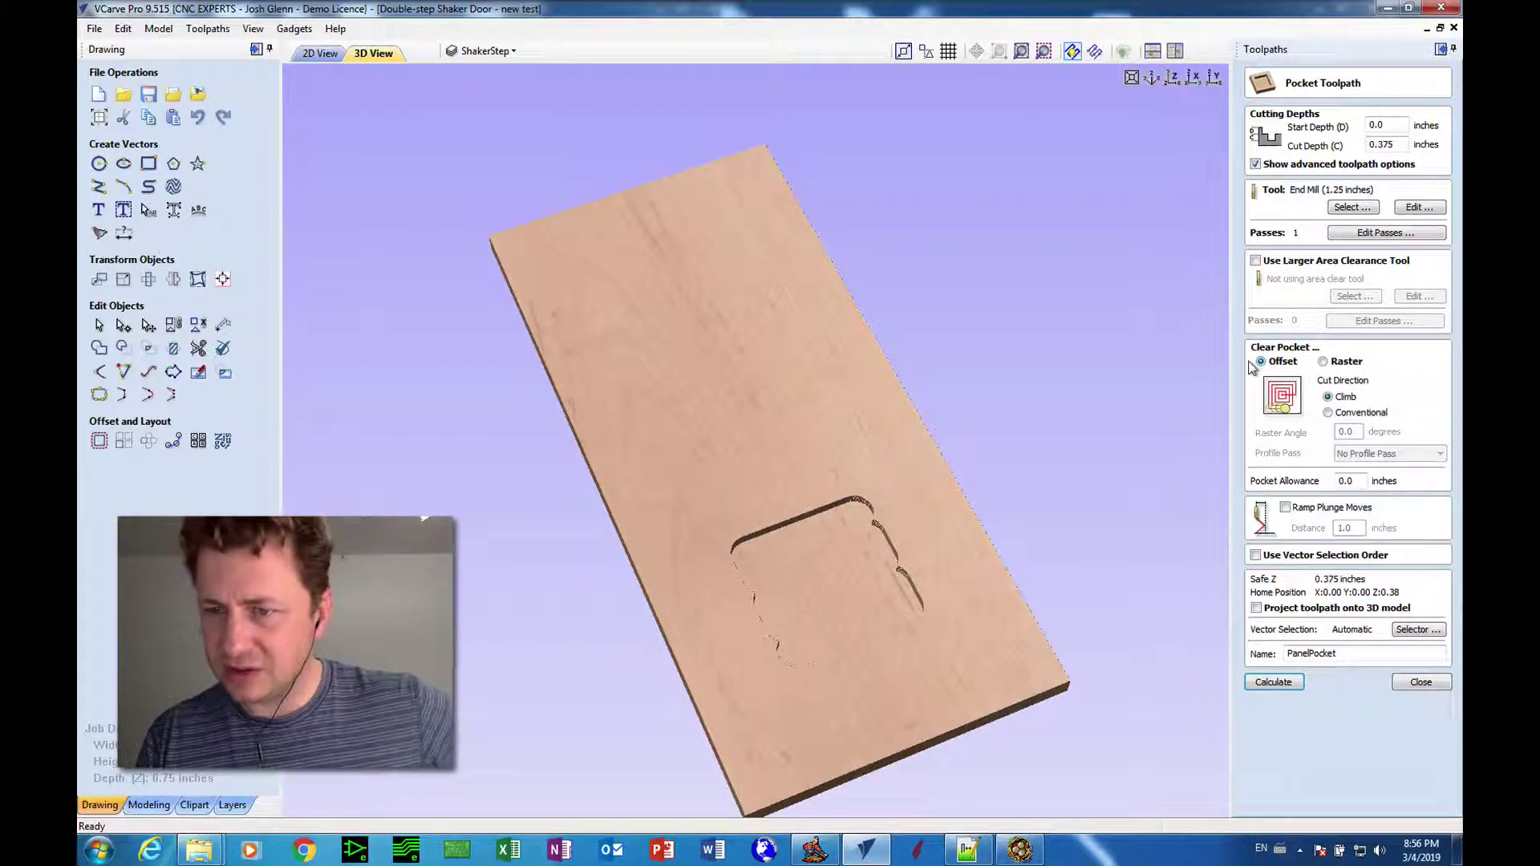
left_click(1265, 683)
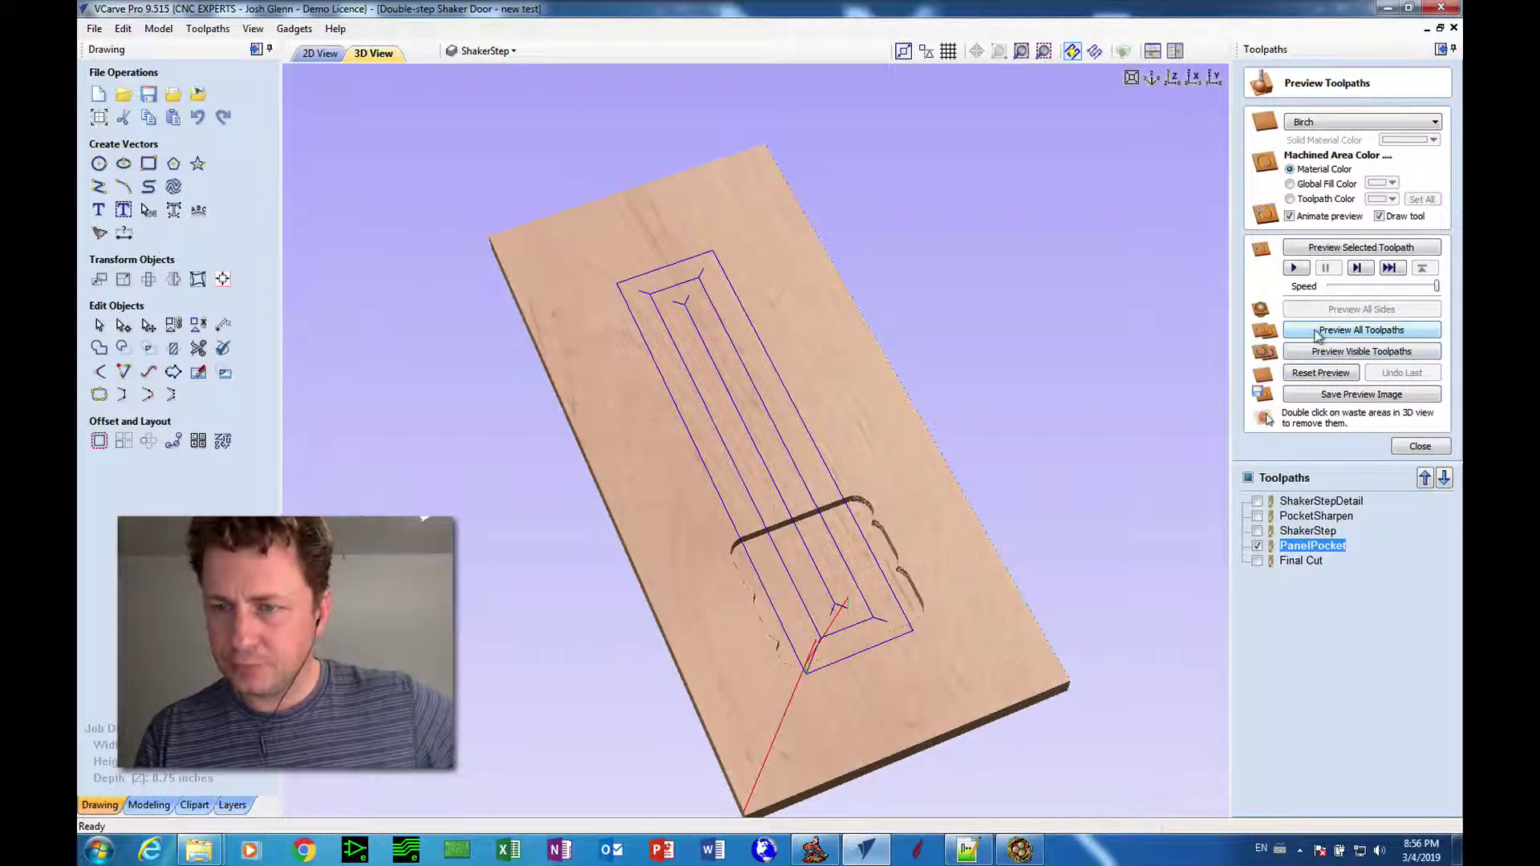
left_click(1318, 356)
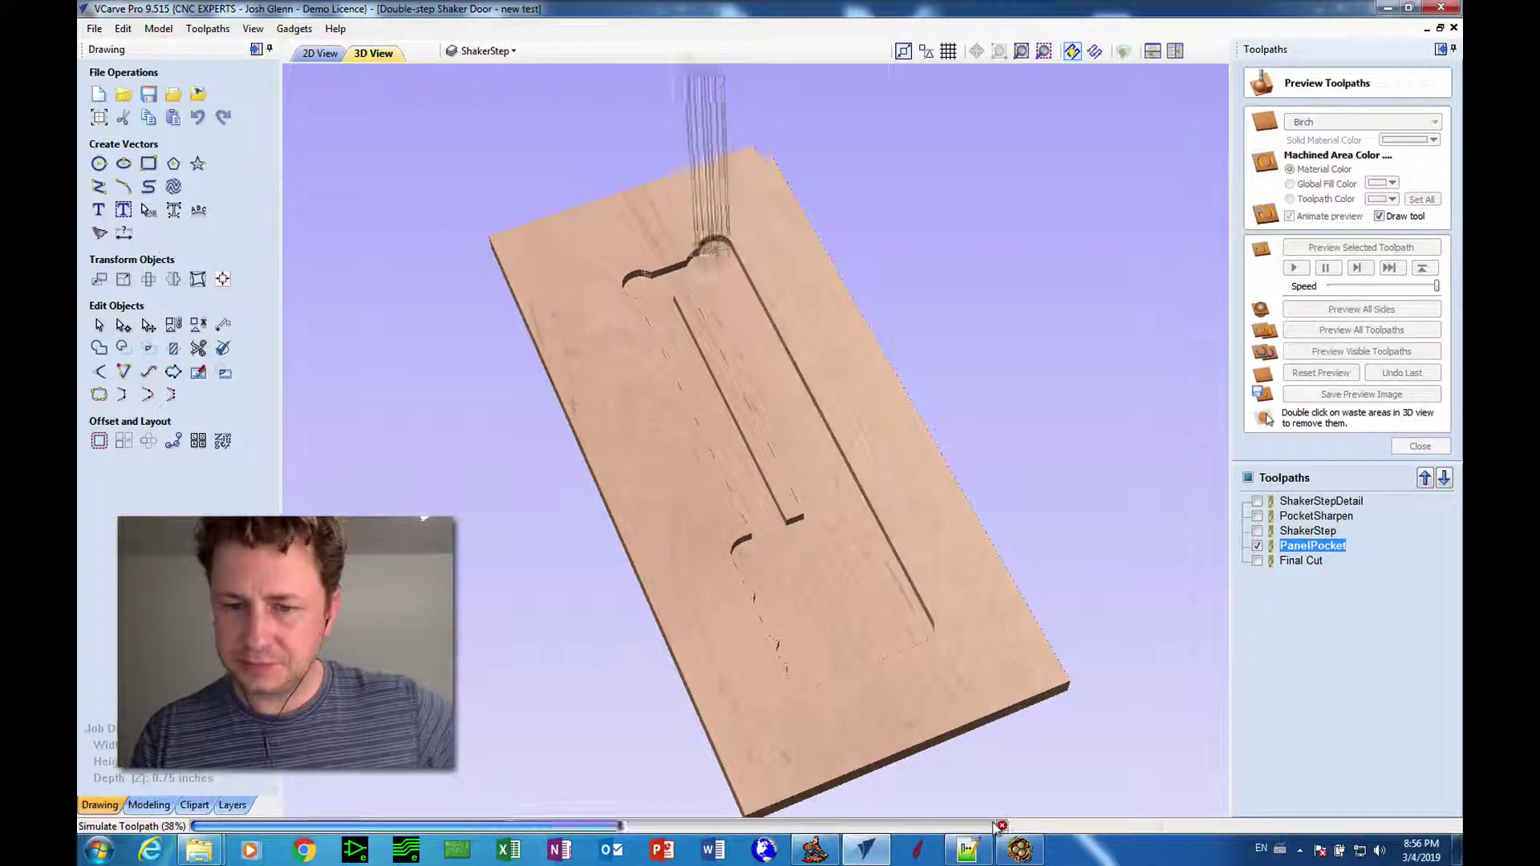
left_click(1000, 826)
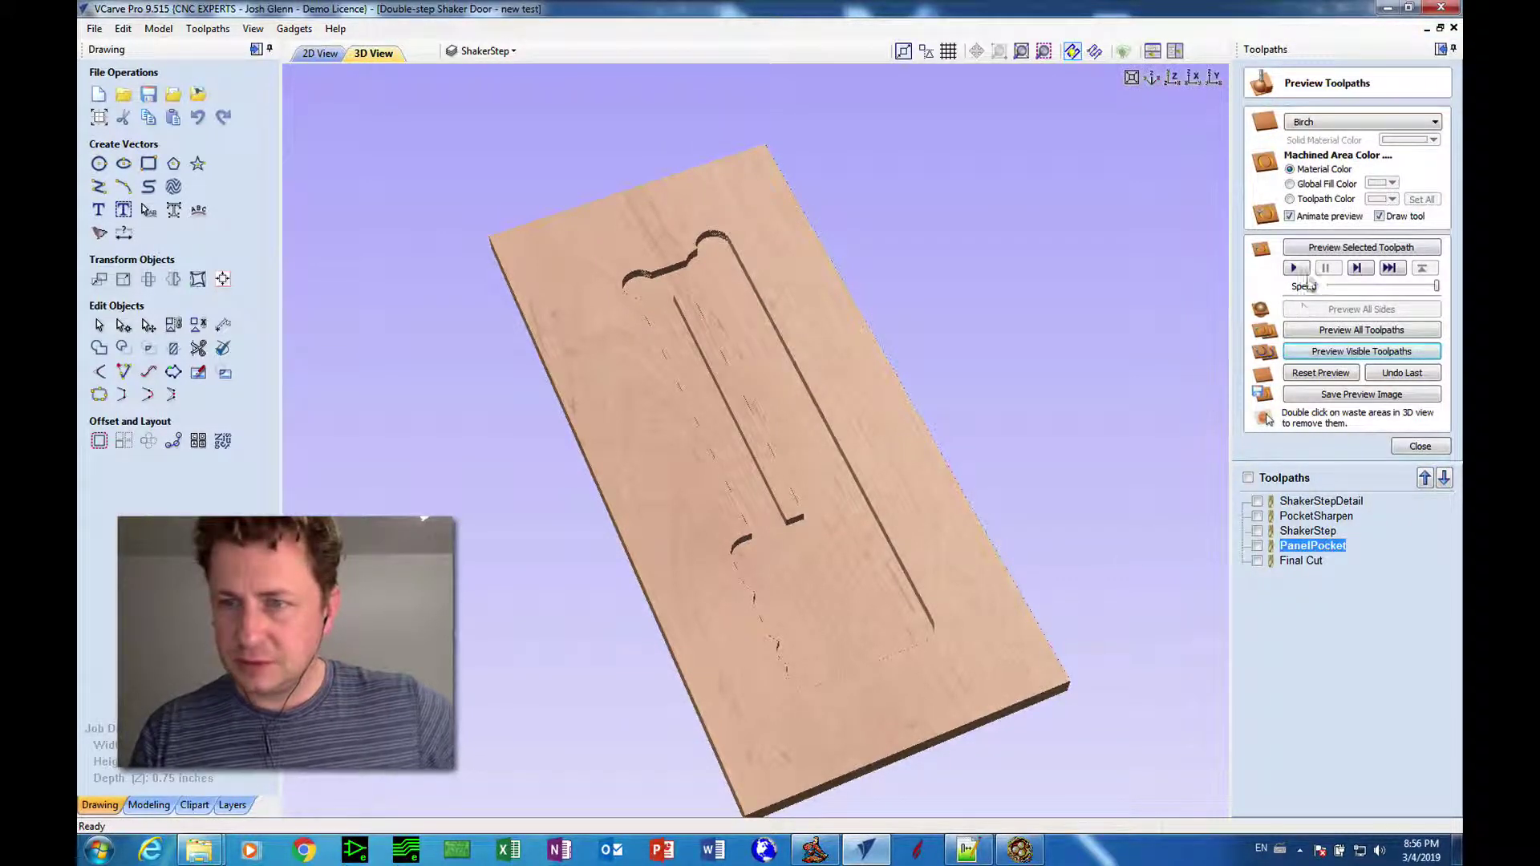
Set simulation quality to High (2 x Slower) and simulate the visible PanelPocket toolpath.
left_click(253, 29)
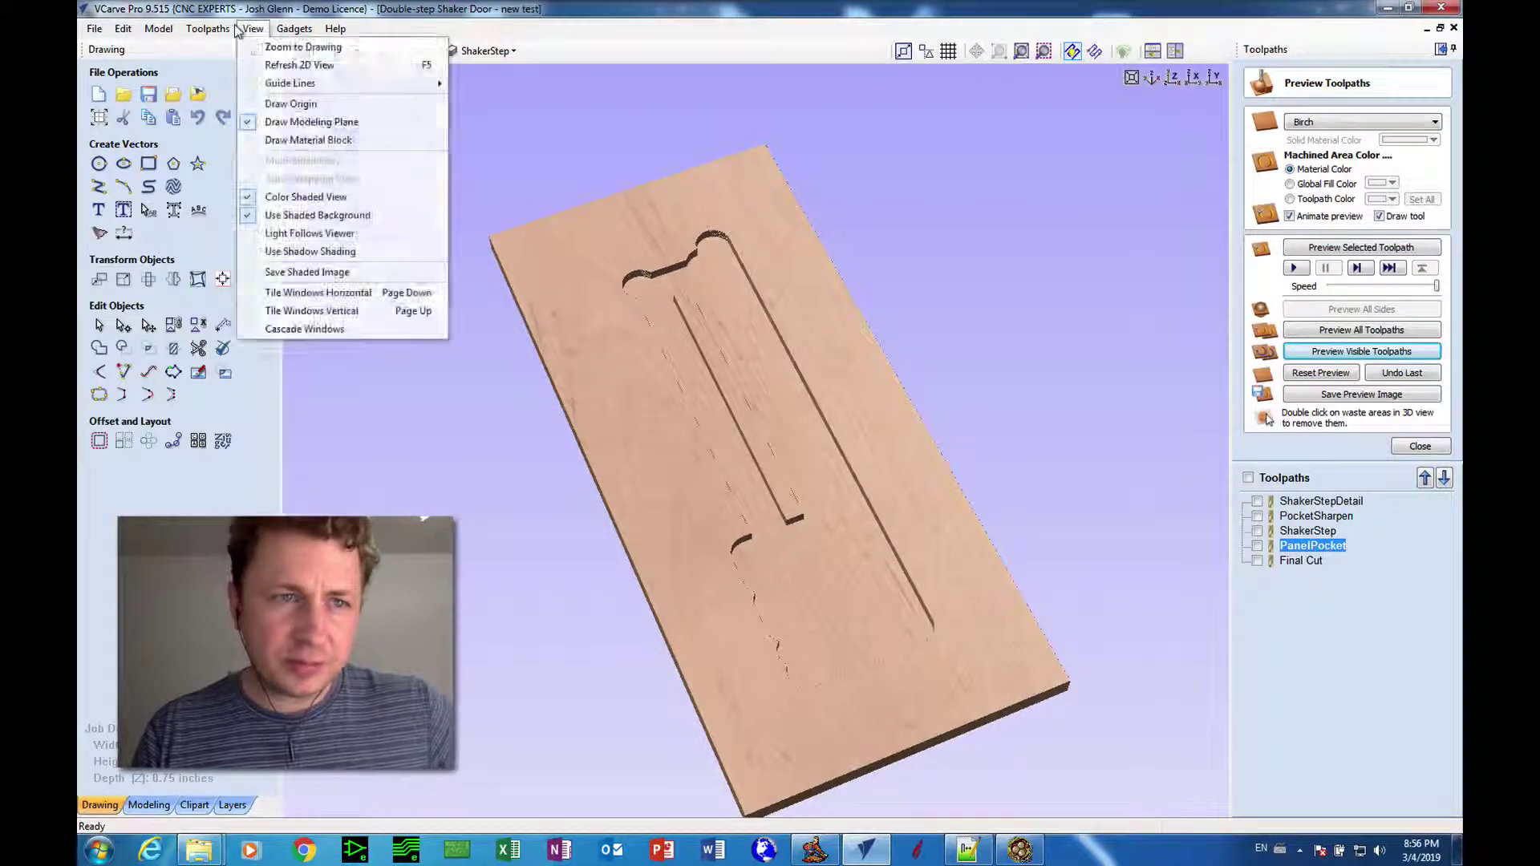
mouse_move(285, 28)
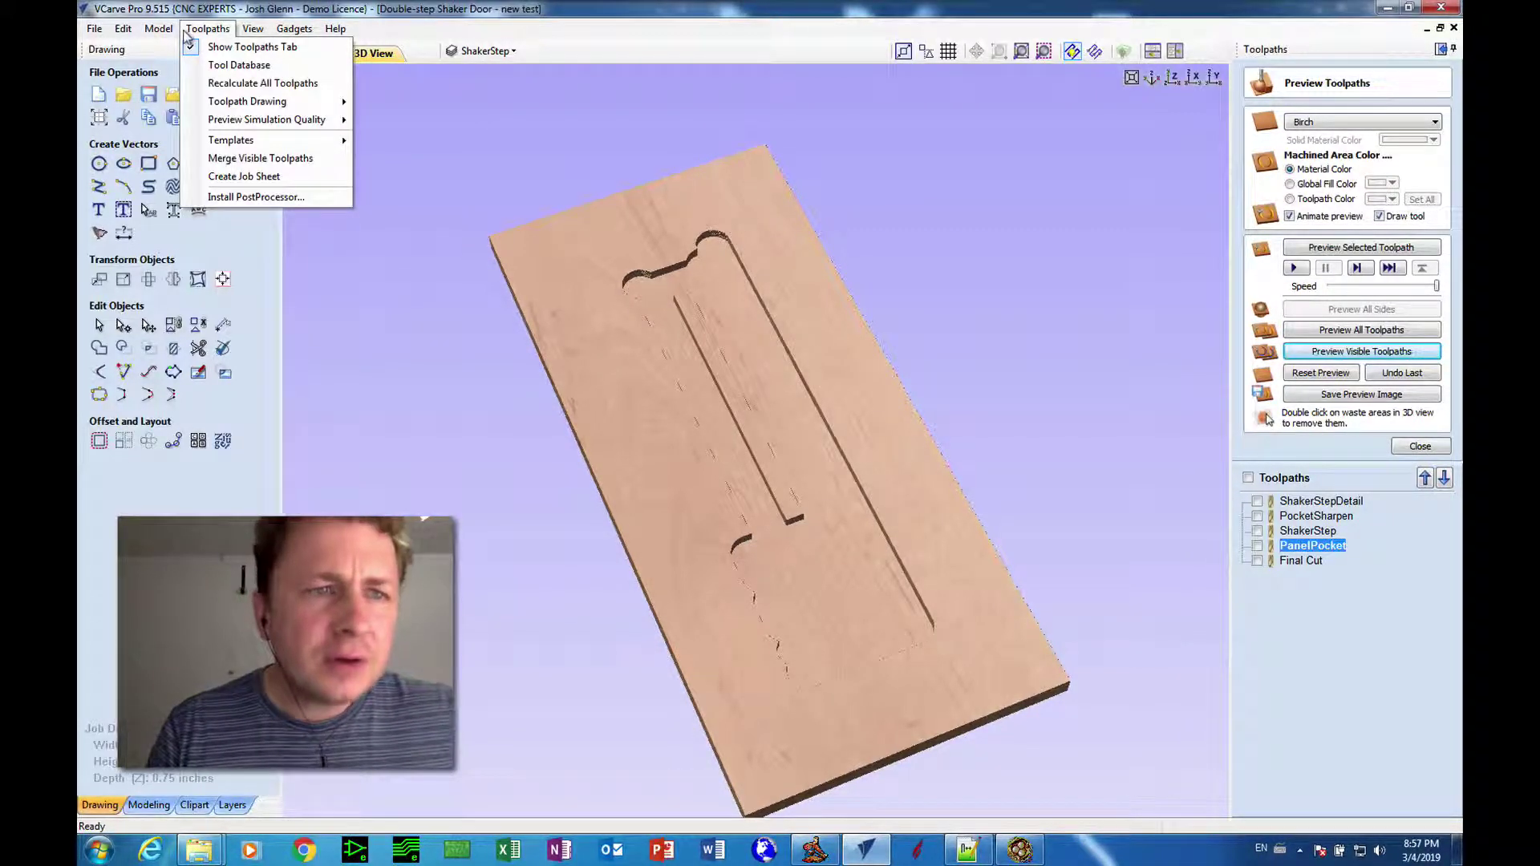
mouse_move(277, 120)
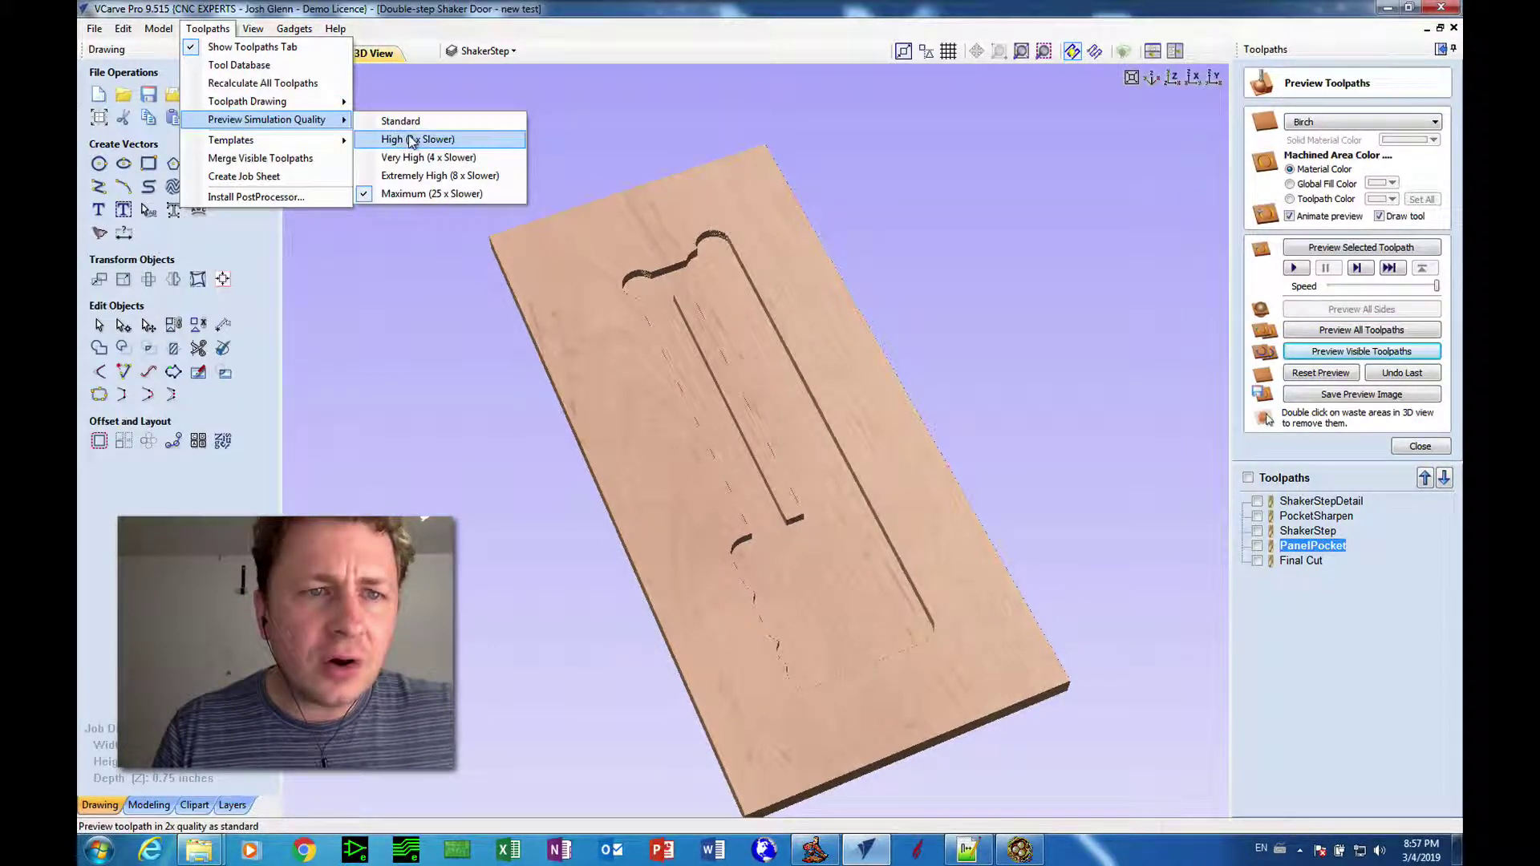
left_click(405, 139)
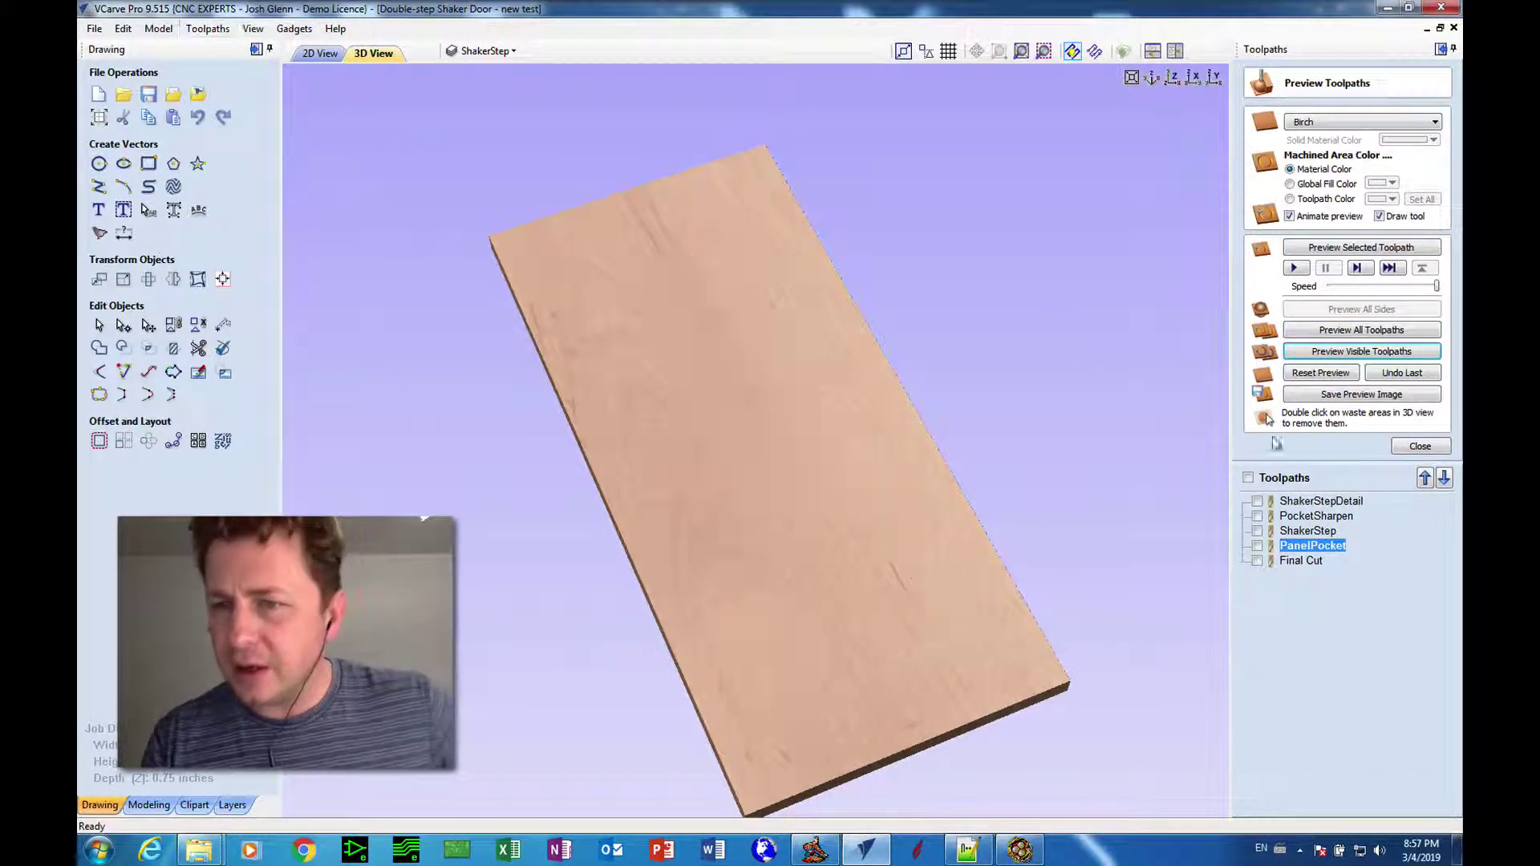
left_click(1257, 545)
left_click(1306, 352)
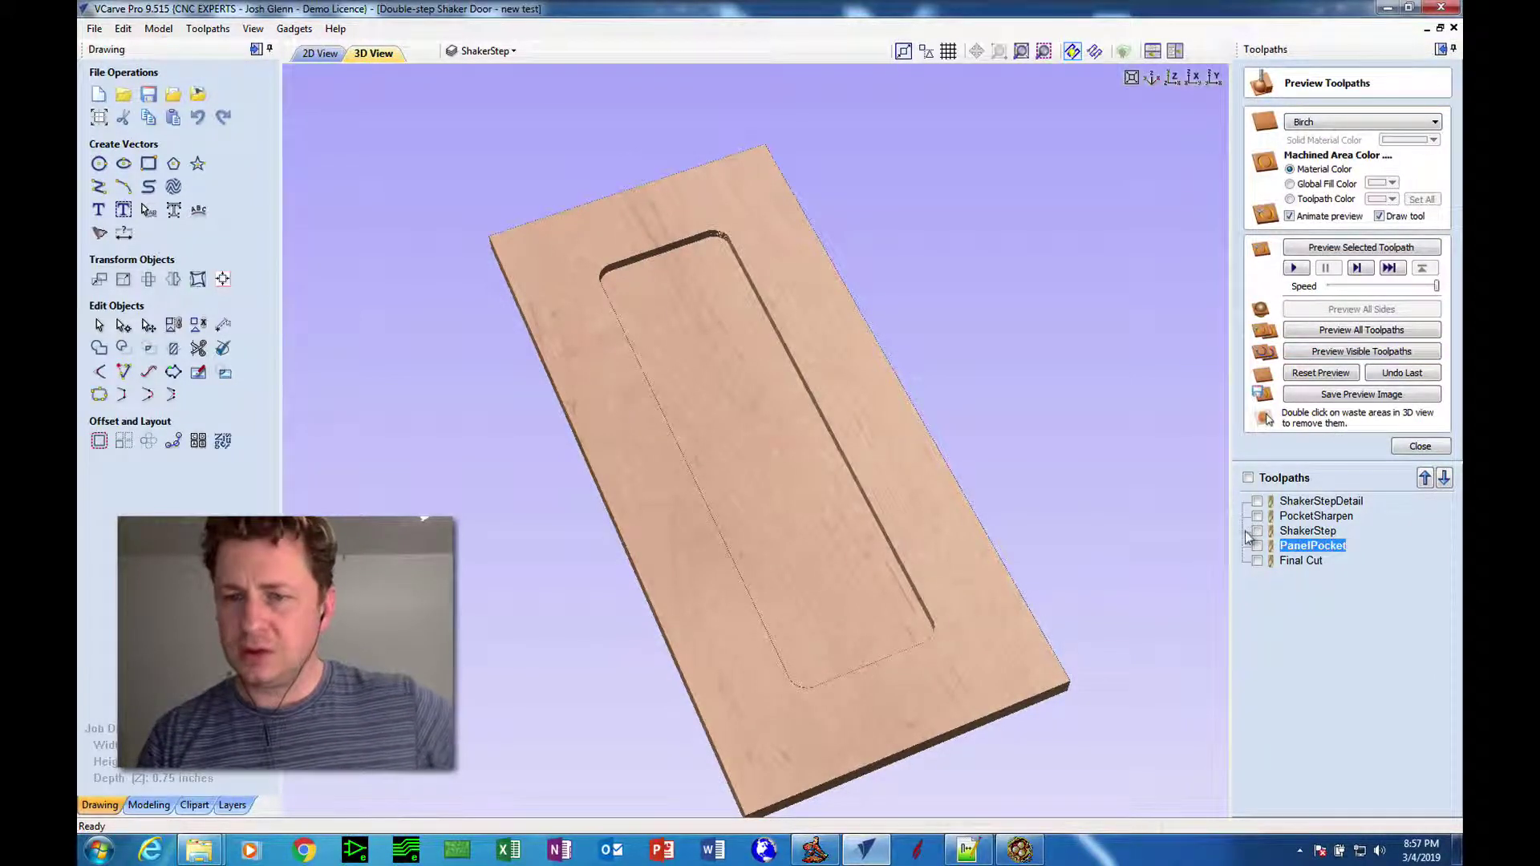
Show and simulate the ShakerStepDetail toolpath on the door.
left_click(1276, 502)
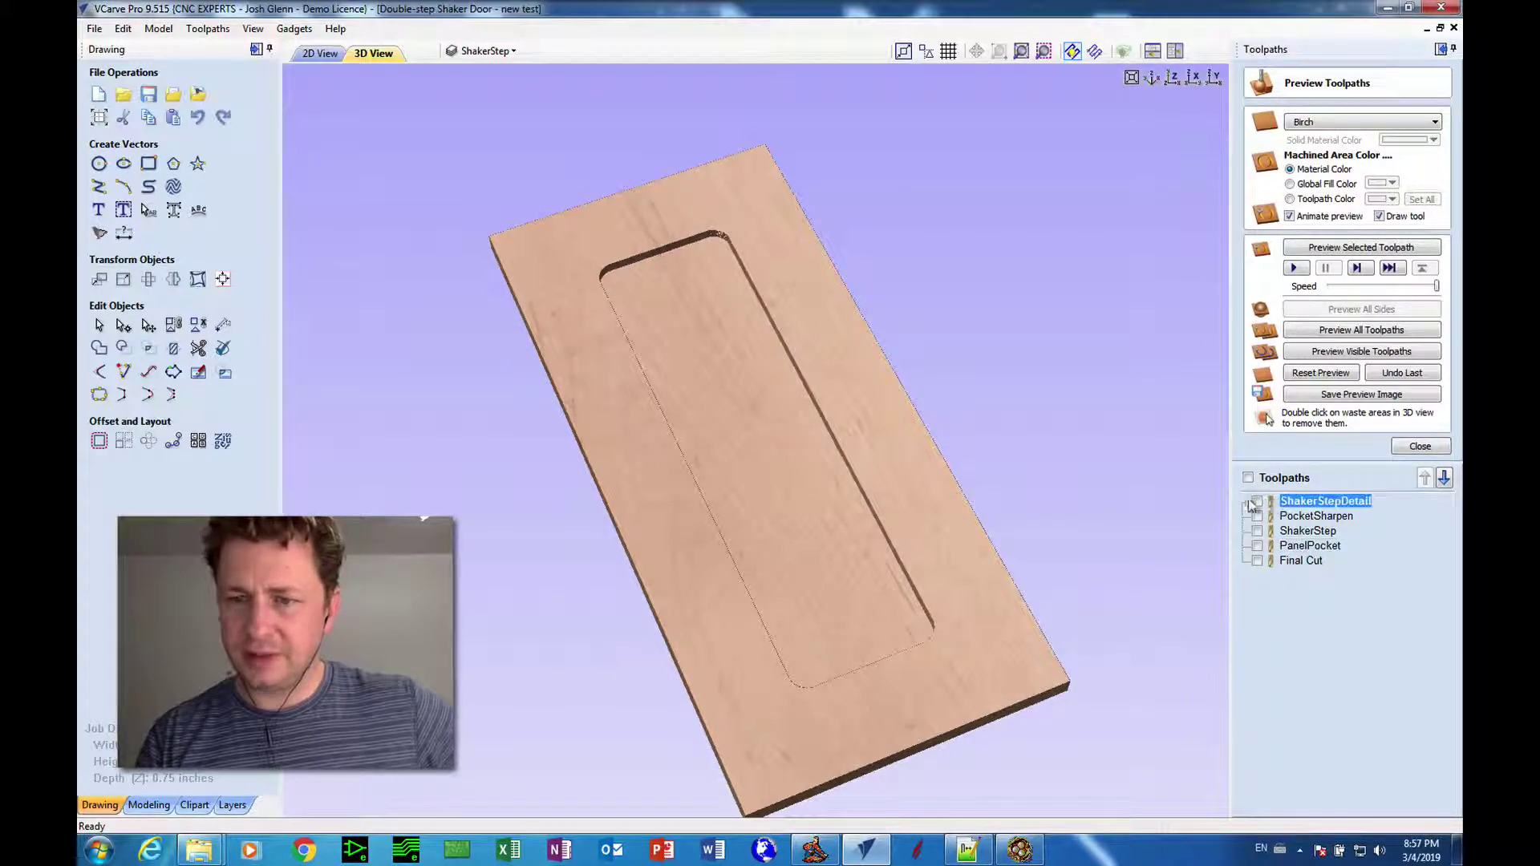
left_click(1256, 502)
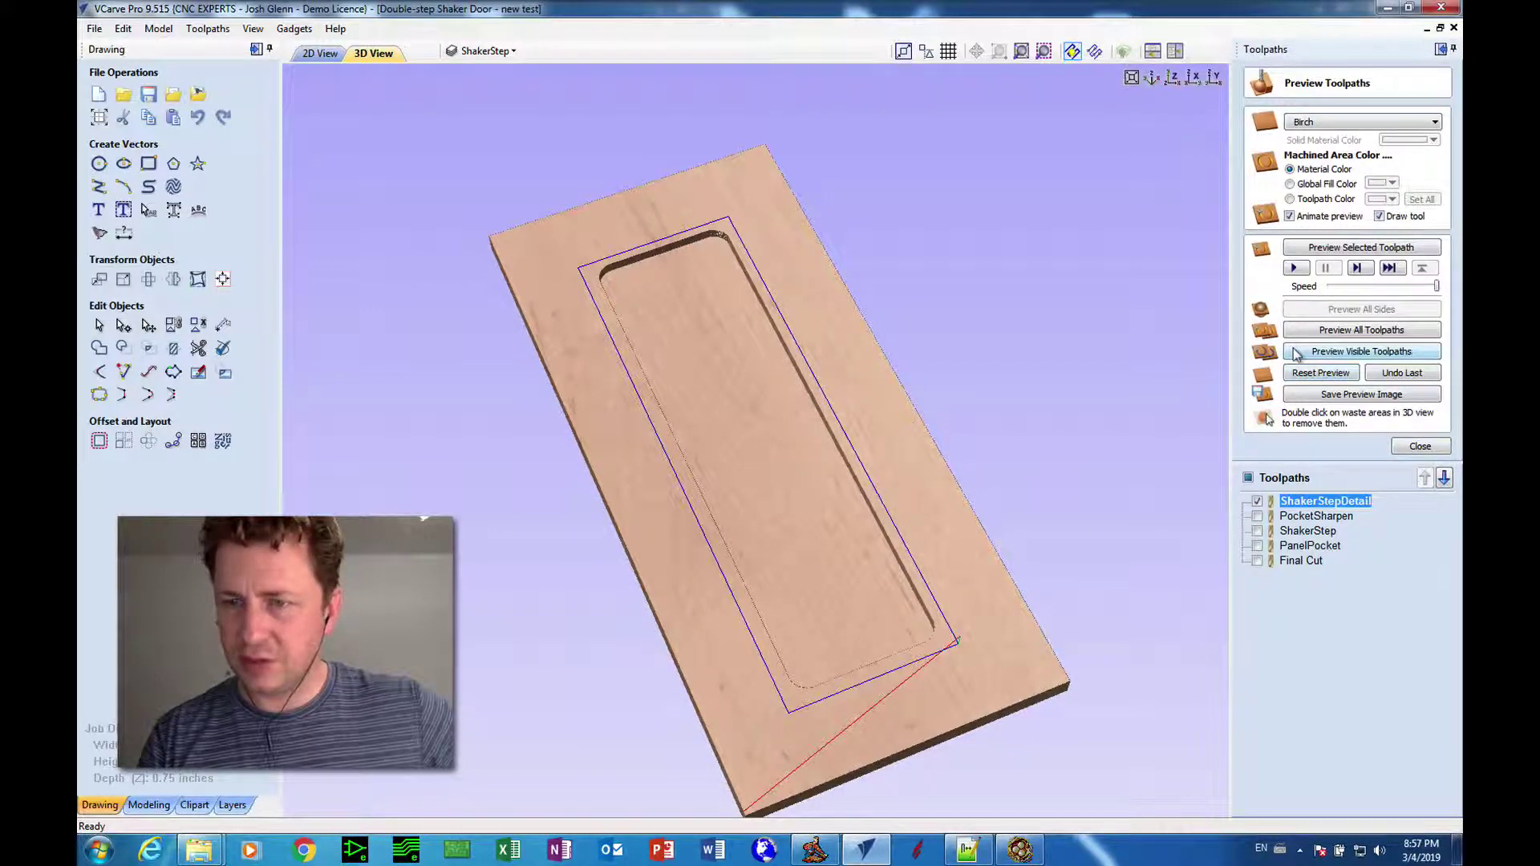
left_click(1307, 262)
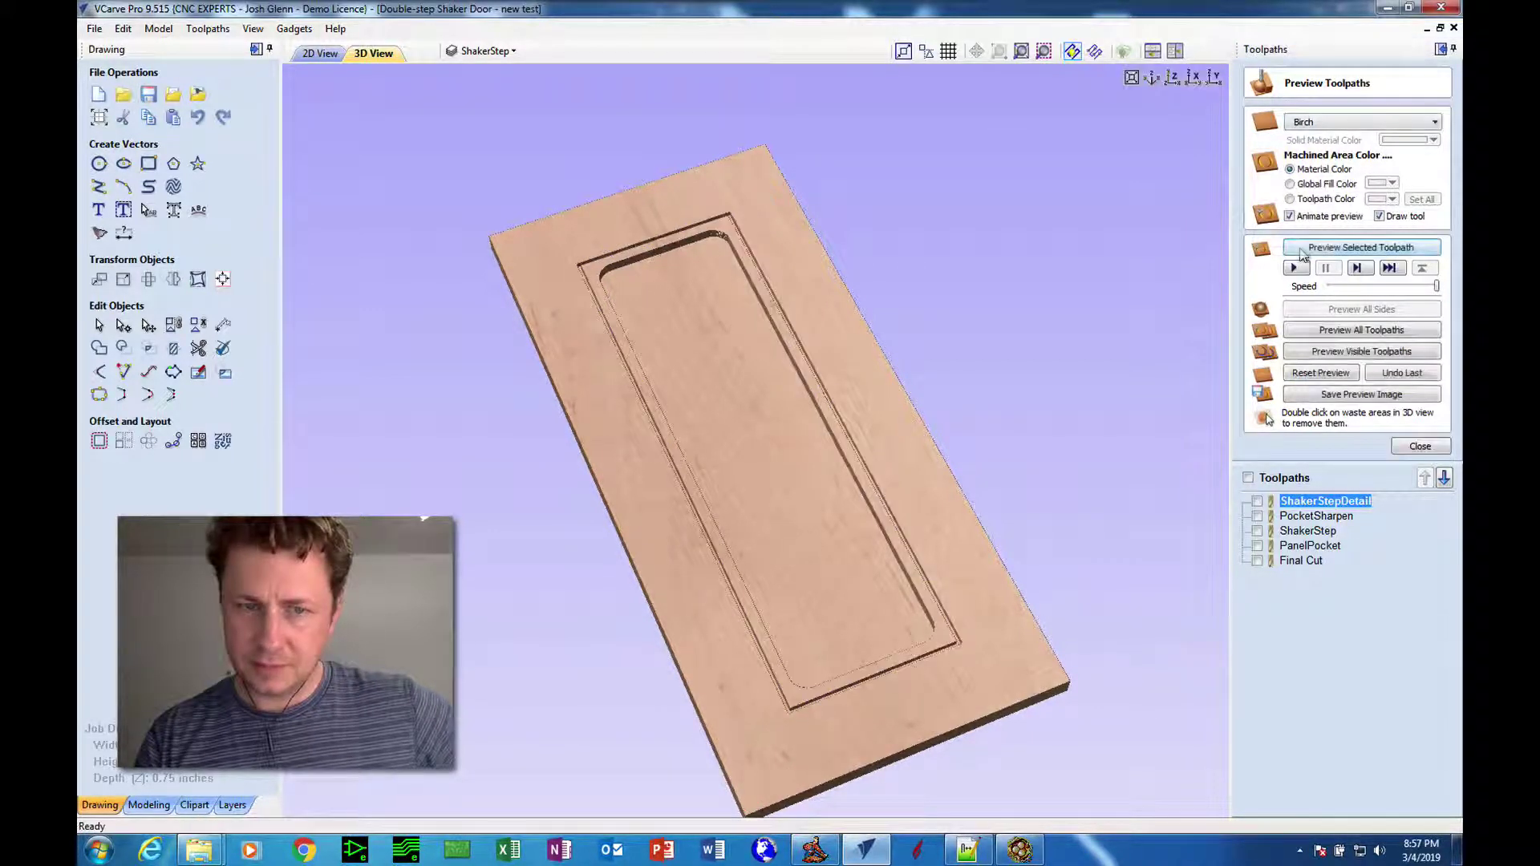
Show and simulate the ShakerStep toolpath on the door.
left_click(1282, 519)
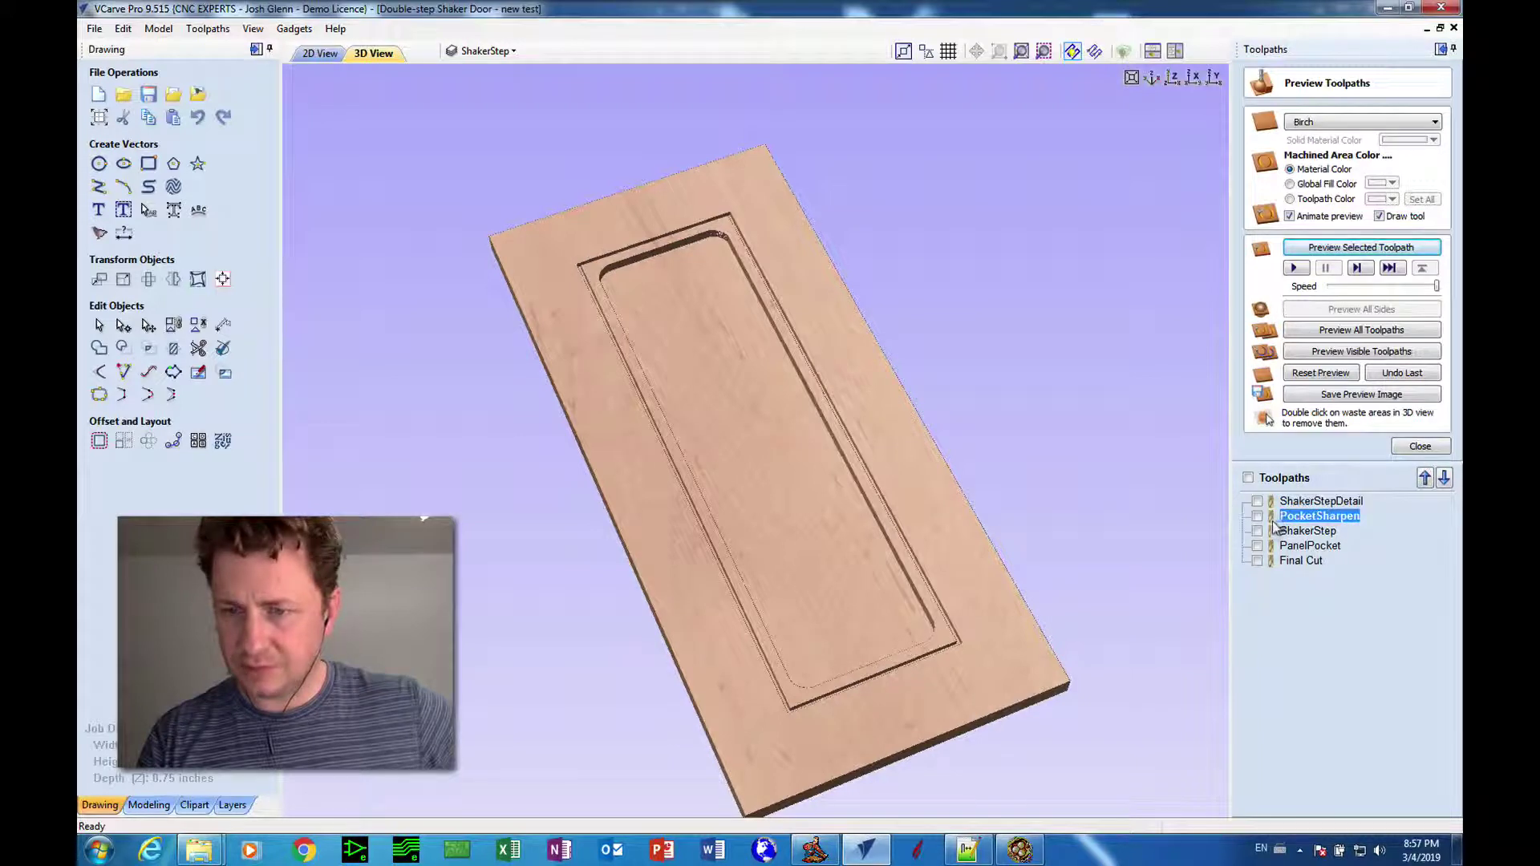
left_click(1281, 532)
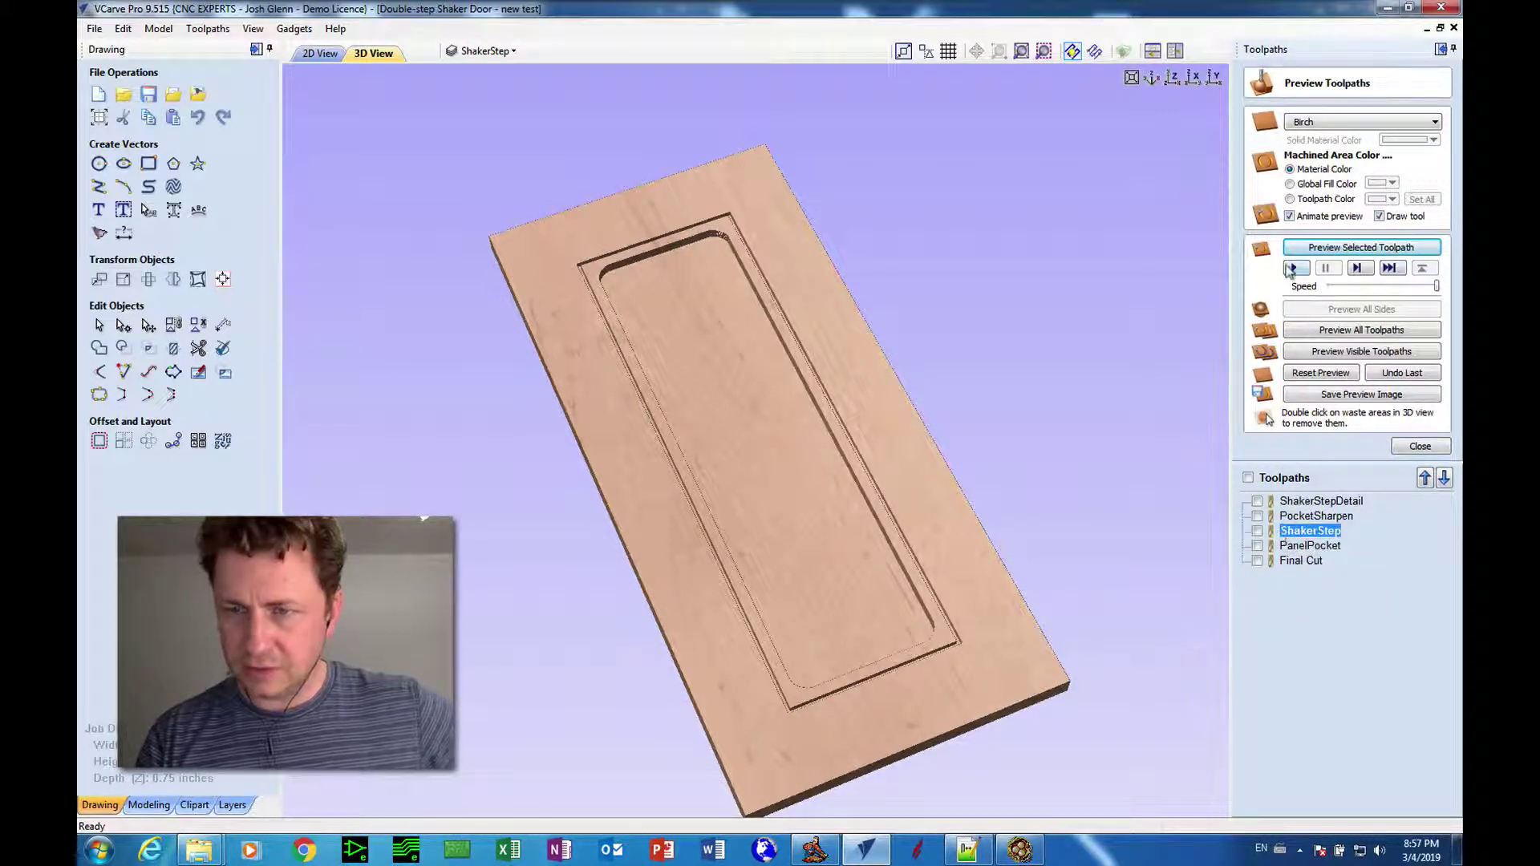
left_click(1256, 531)
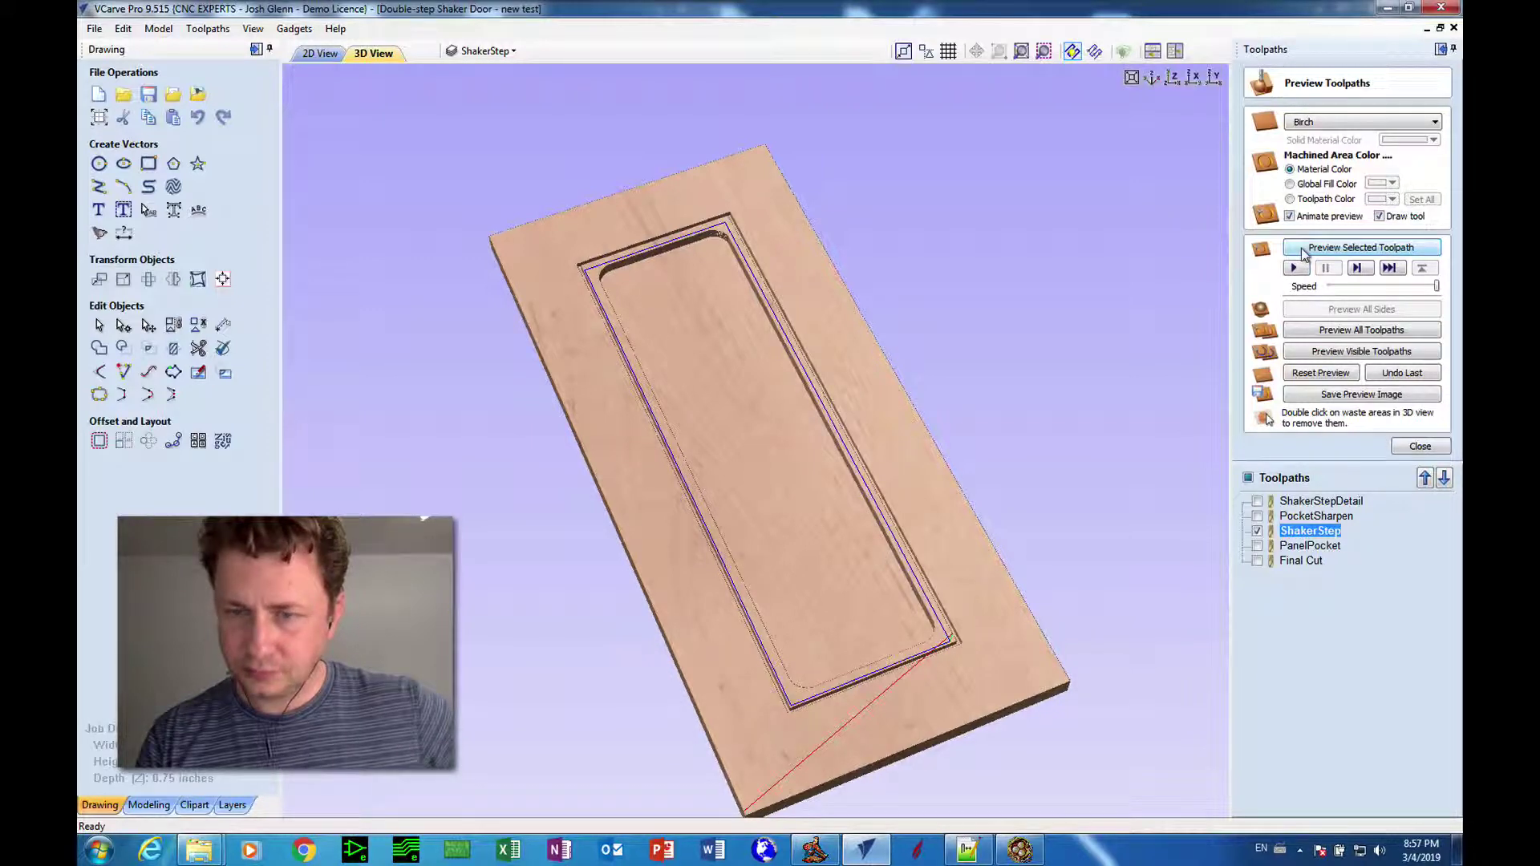
left_click(1303, 248)
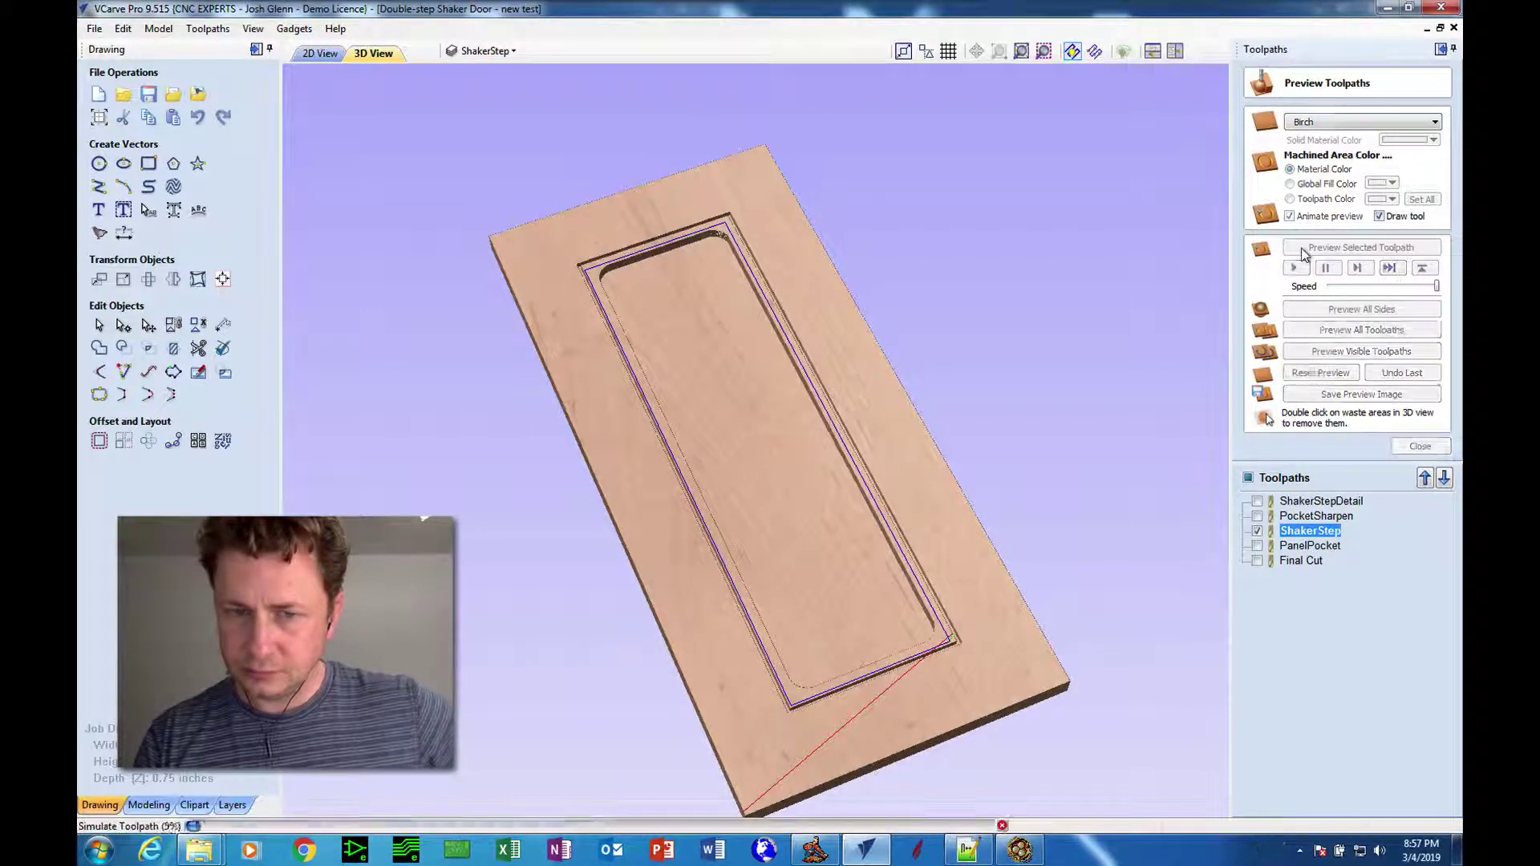
Check ShakerStep's profile settings without changes, then toggle PanelPocket's visibility on and off.
double_click(1310, 530)
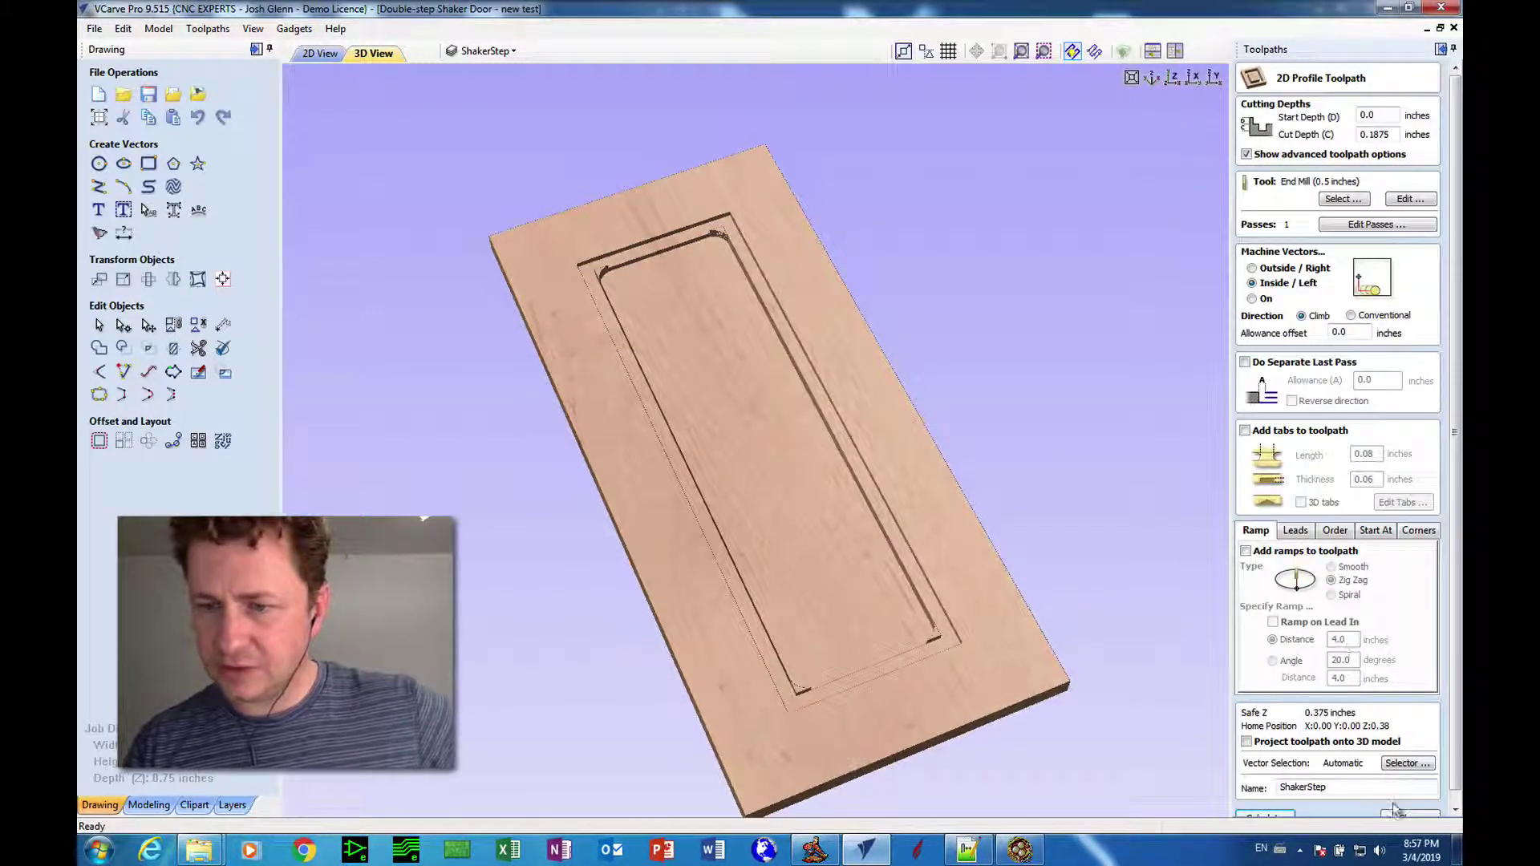
left_click(1396, 814)
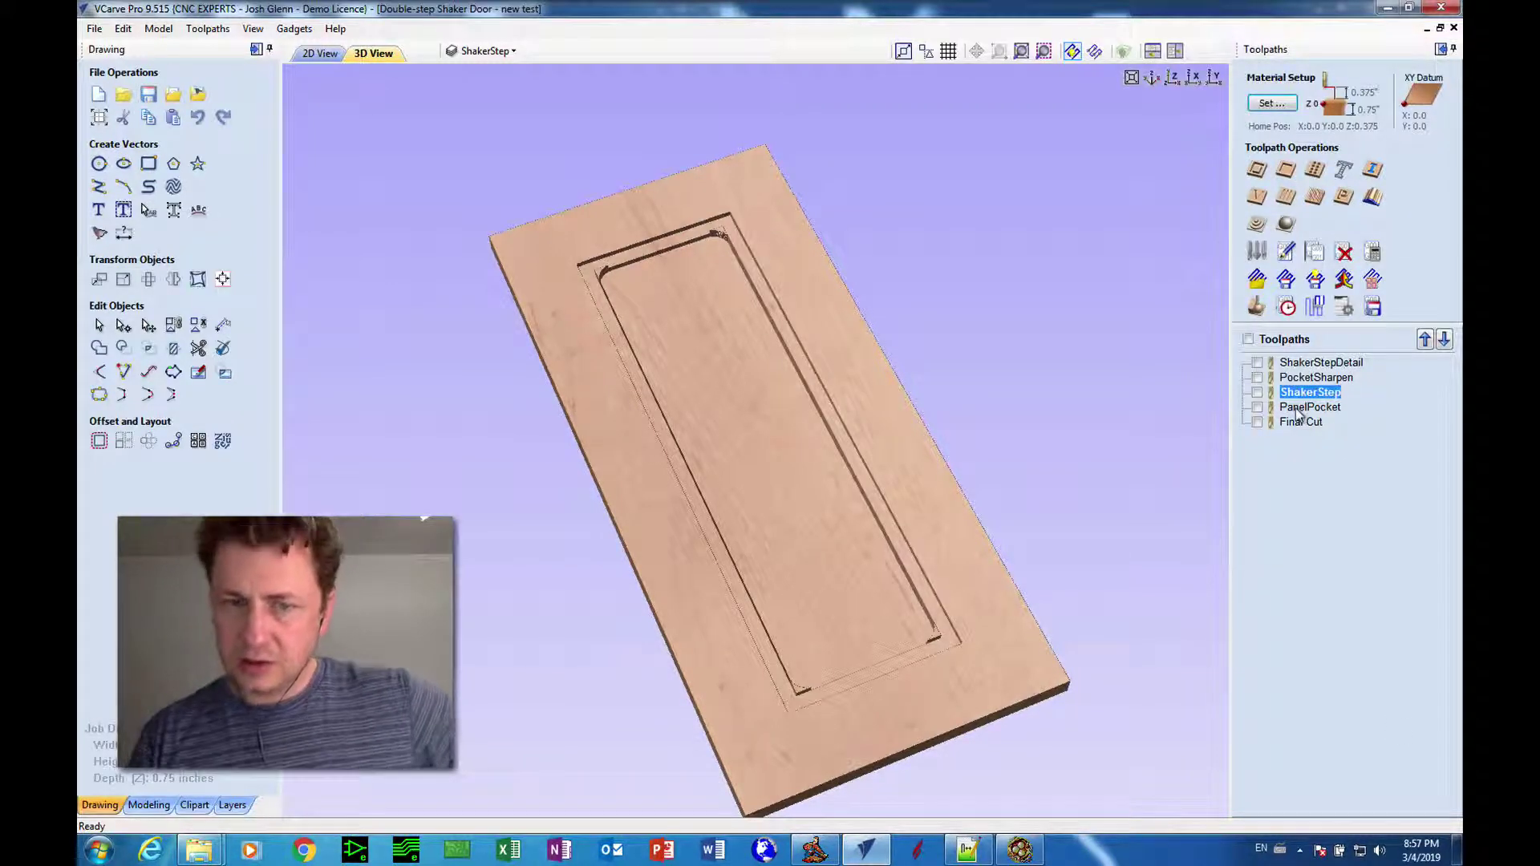
mouse_move(1299, 414)
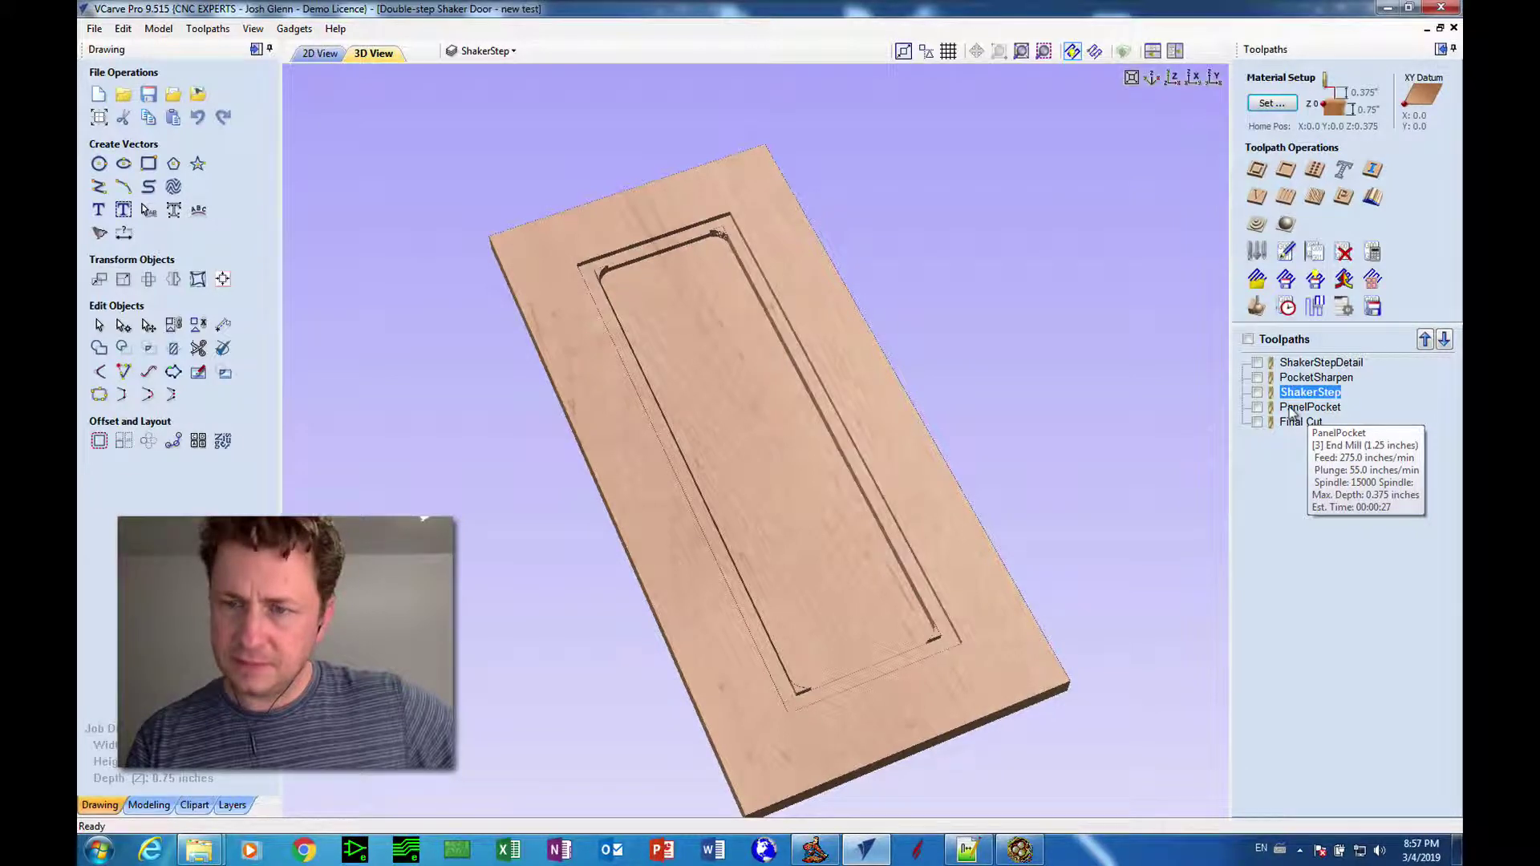
left_click(1256, 408)
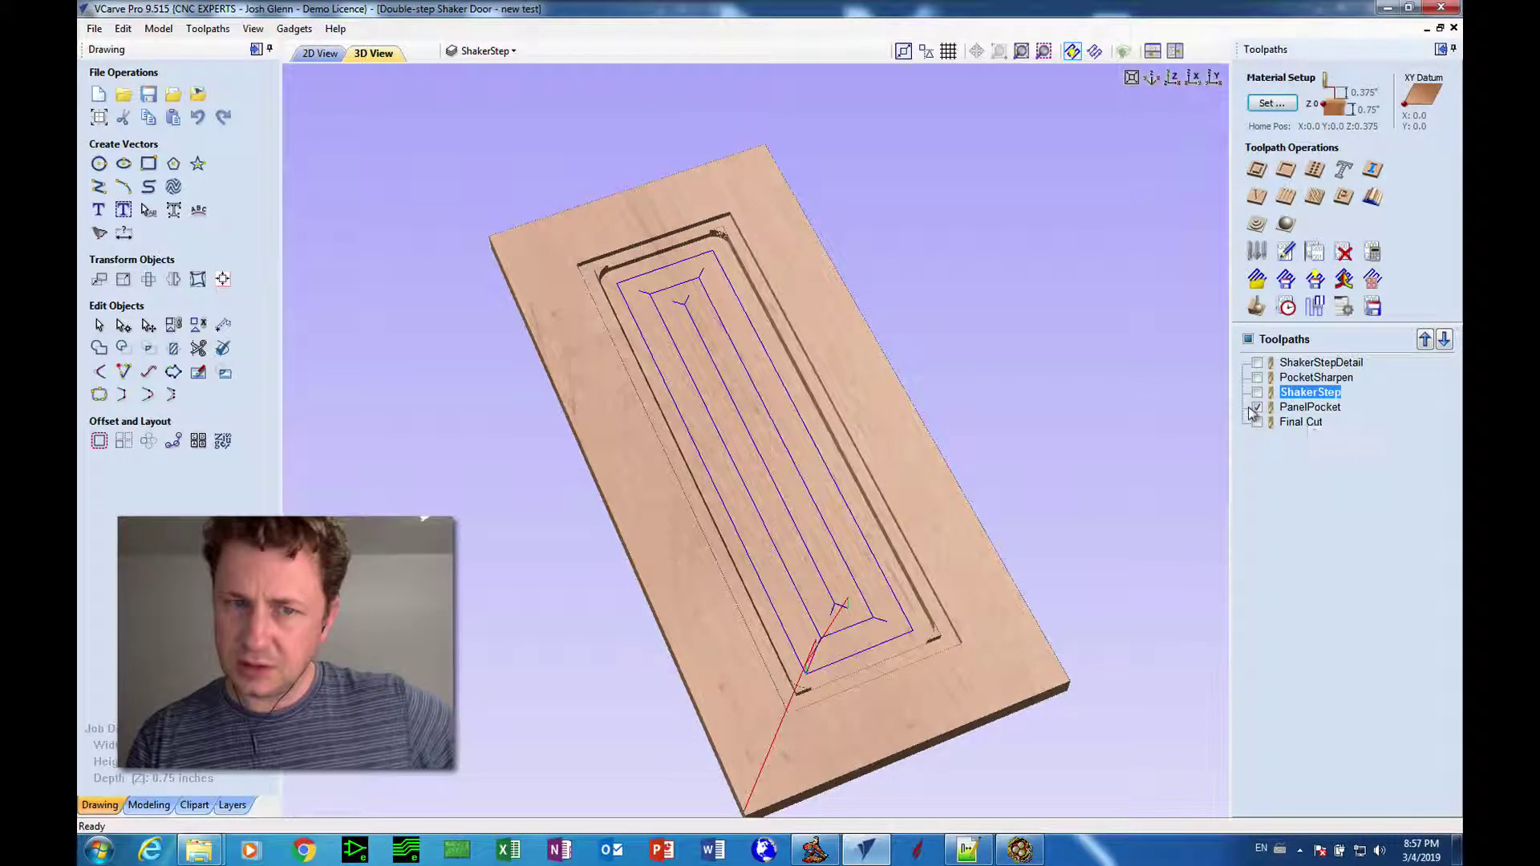
left_click(1256, 407)
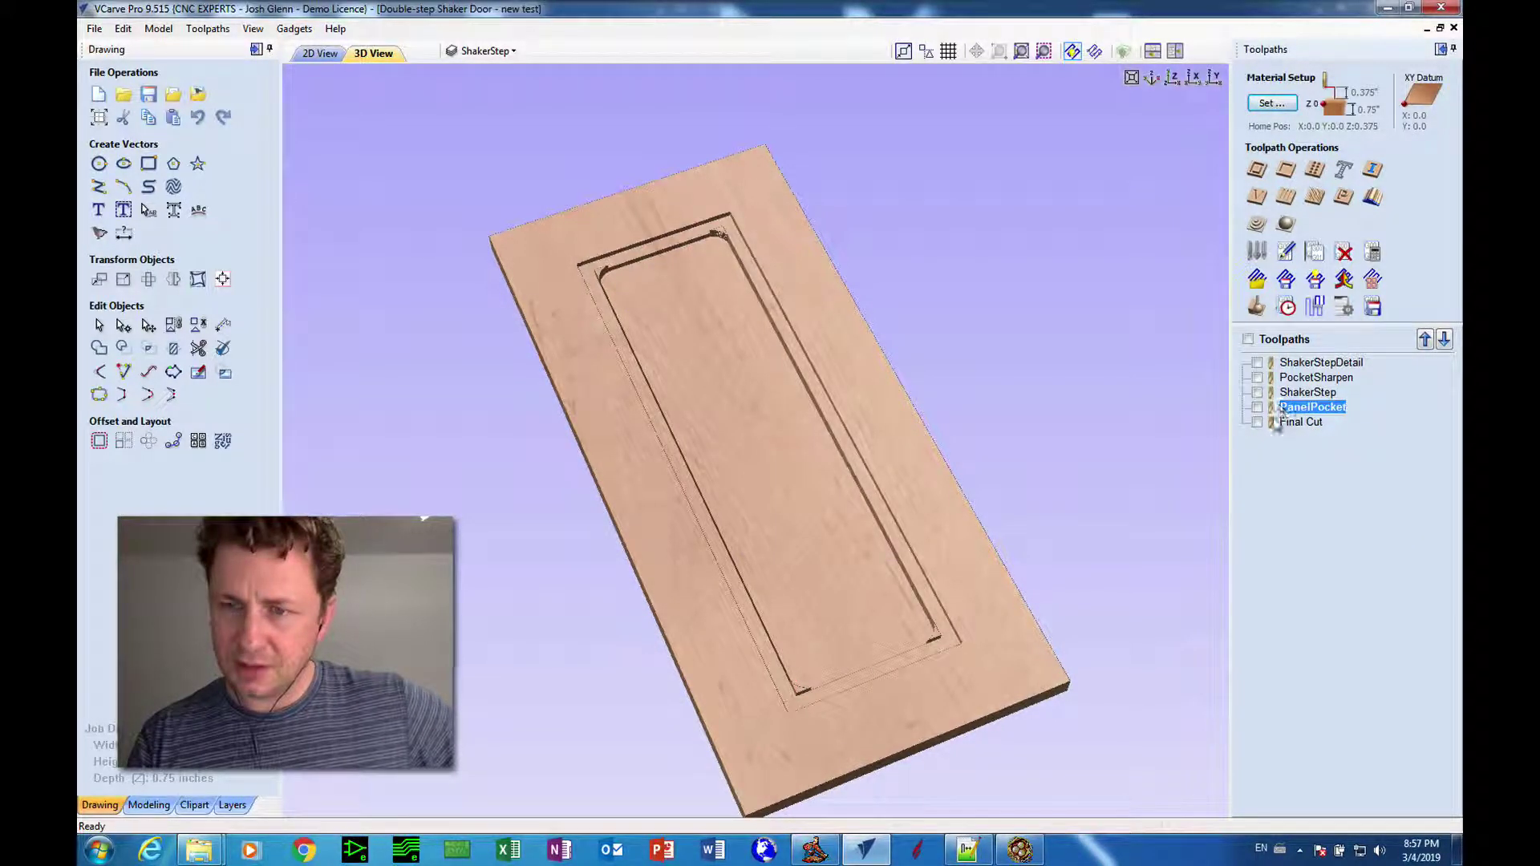
left_click_drag(860, 579, 847, 616)
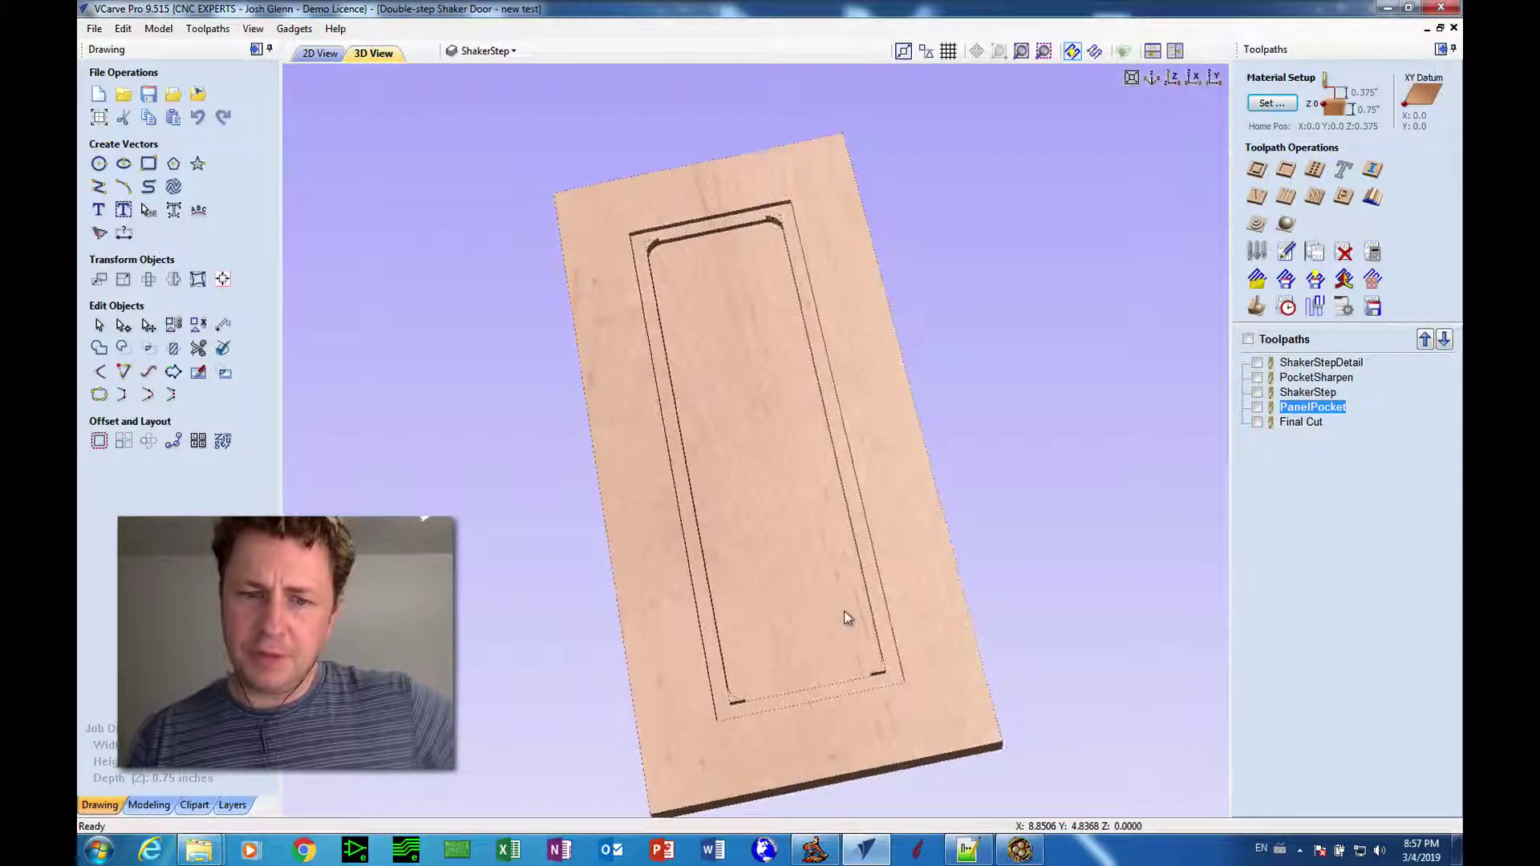
left_click(1253, 393)
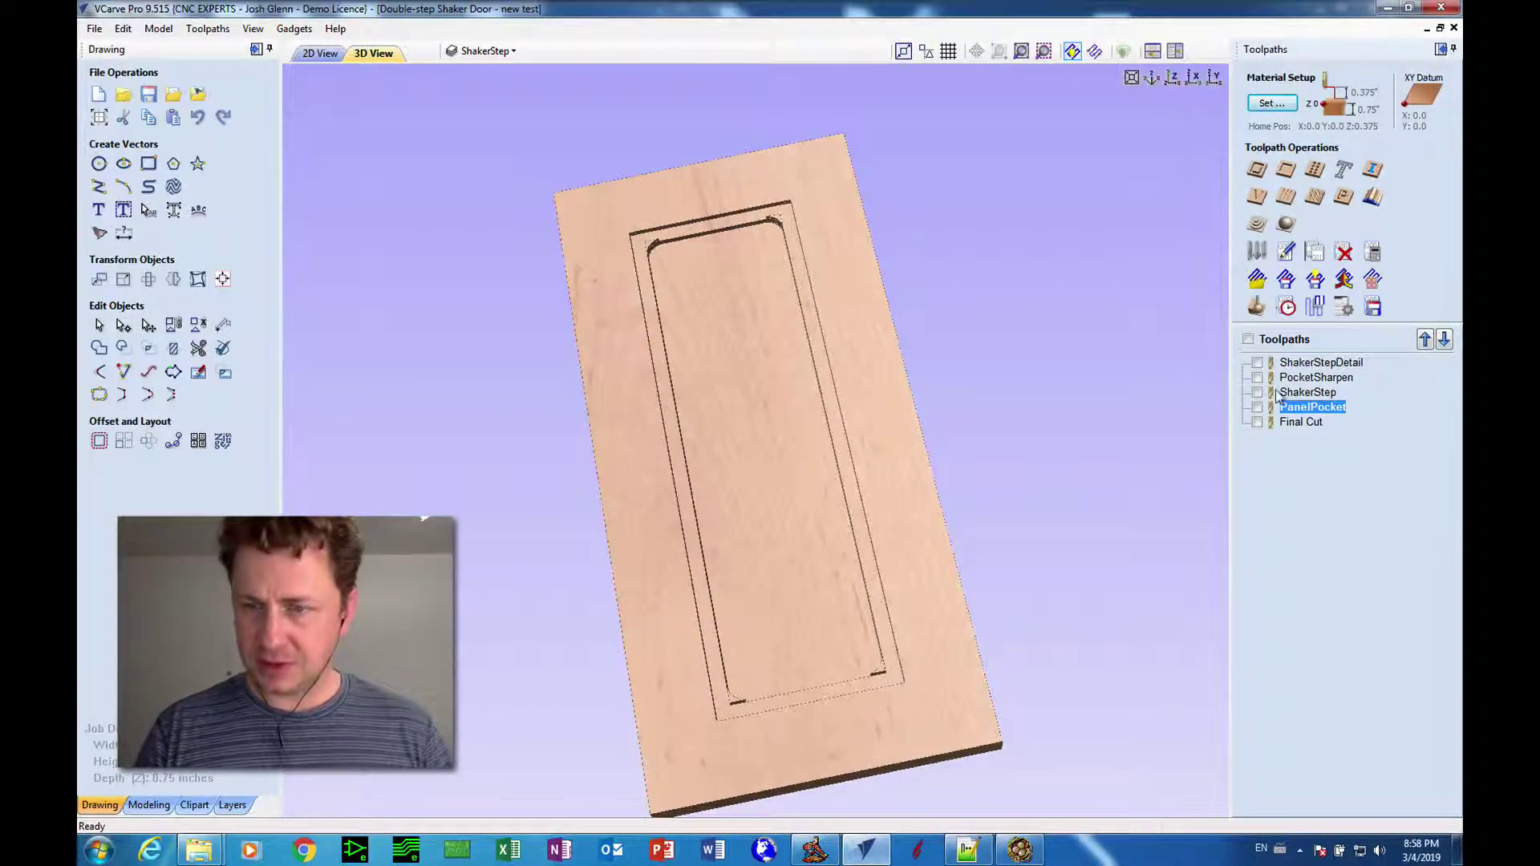
double_click(1306, 392)
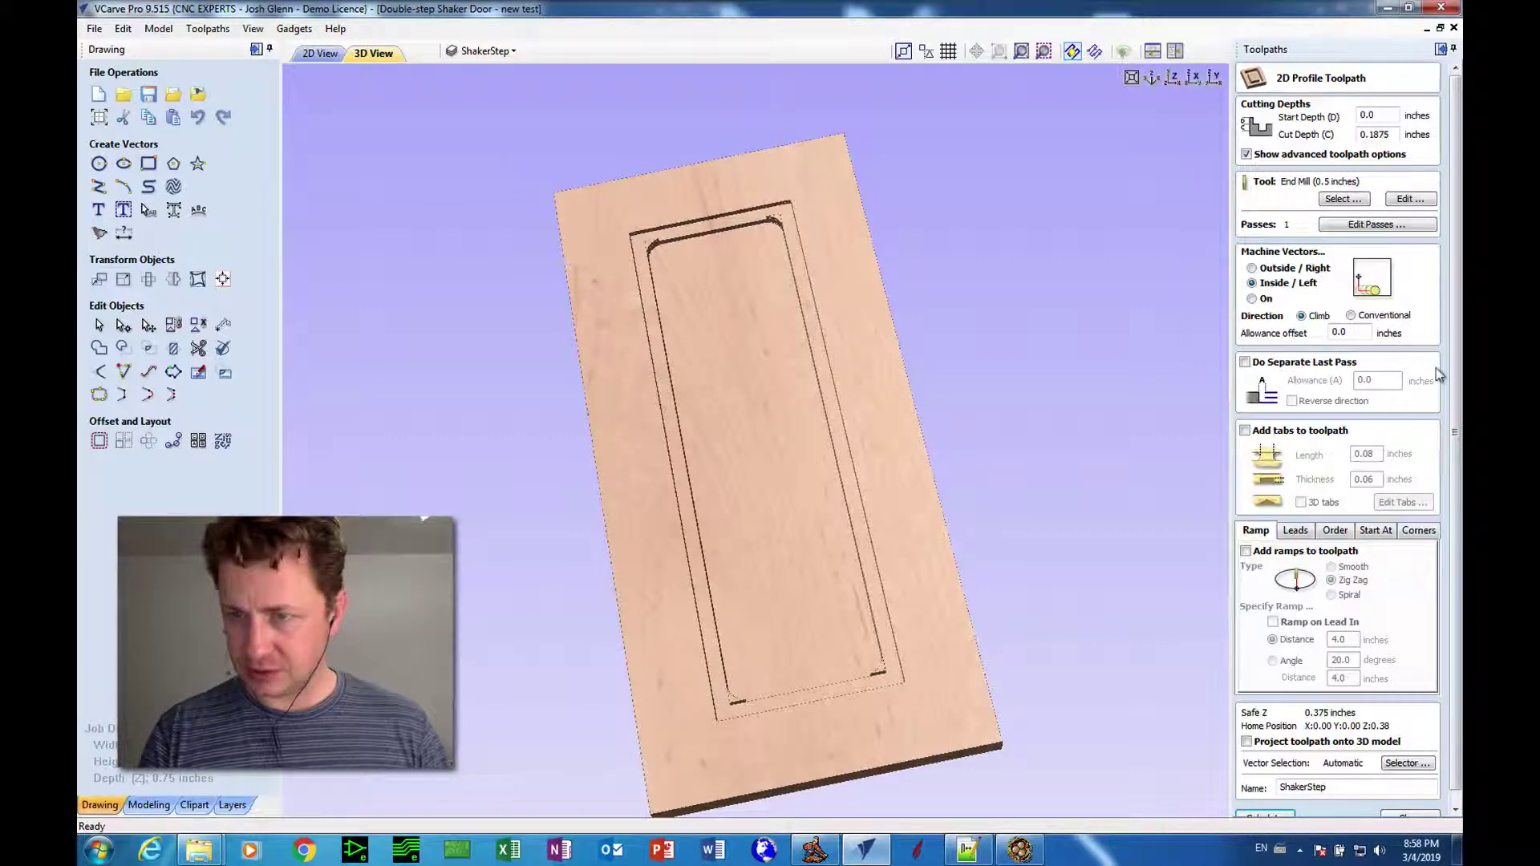
left_click(1410, 199)
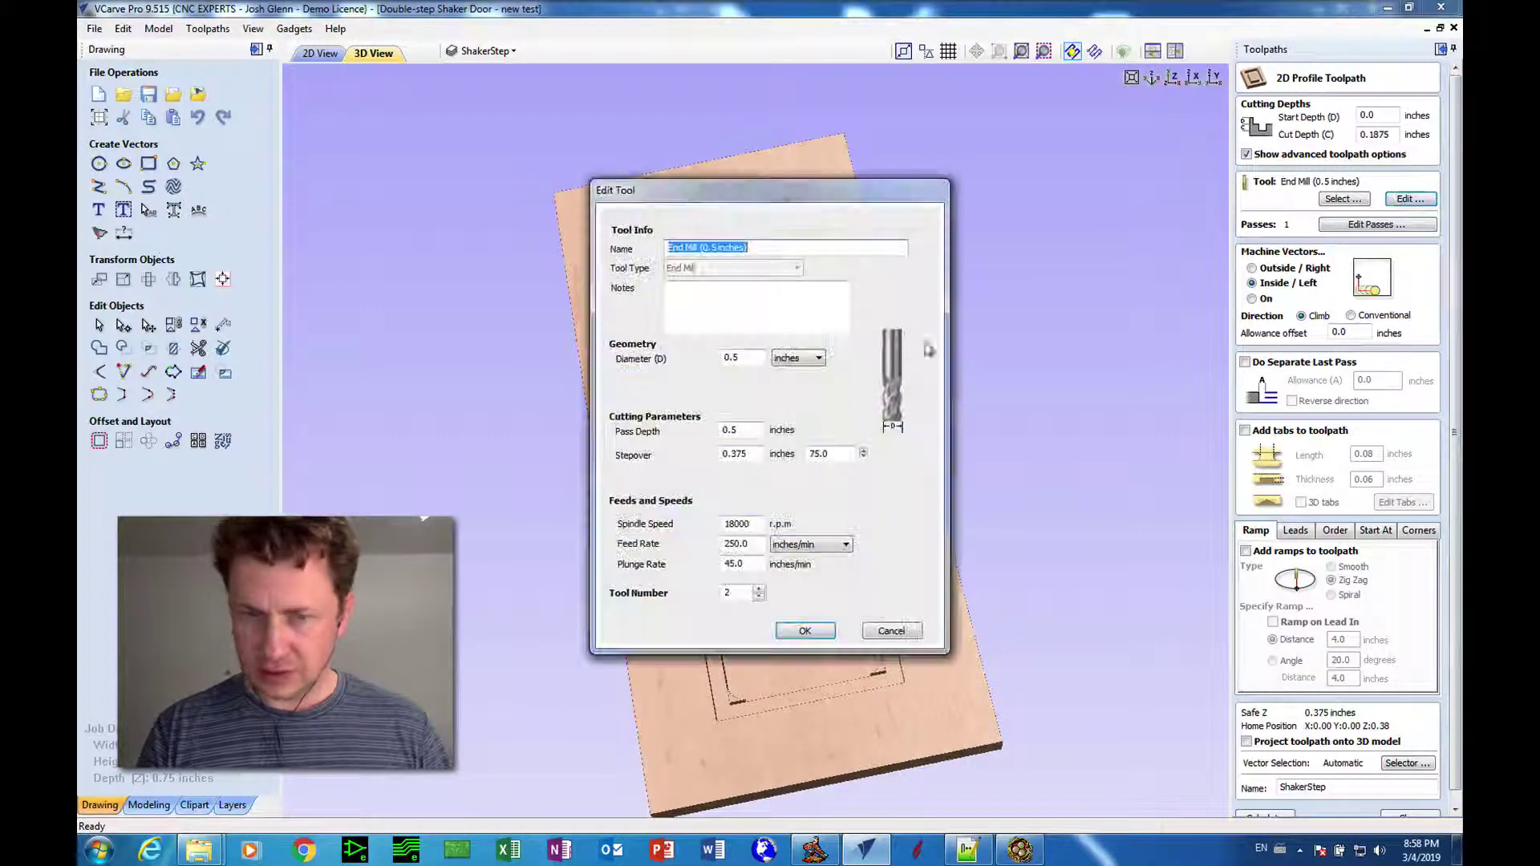
left_click(887, 631)
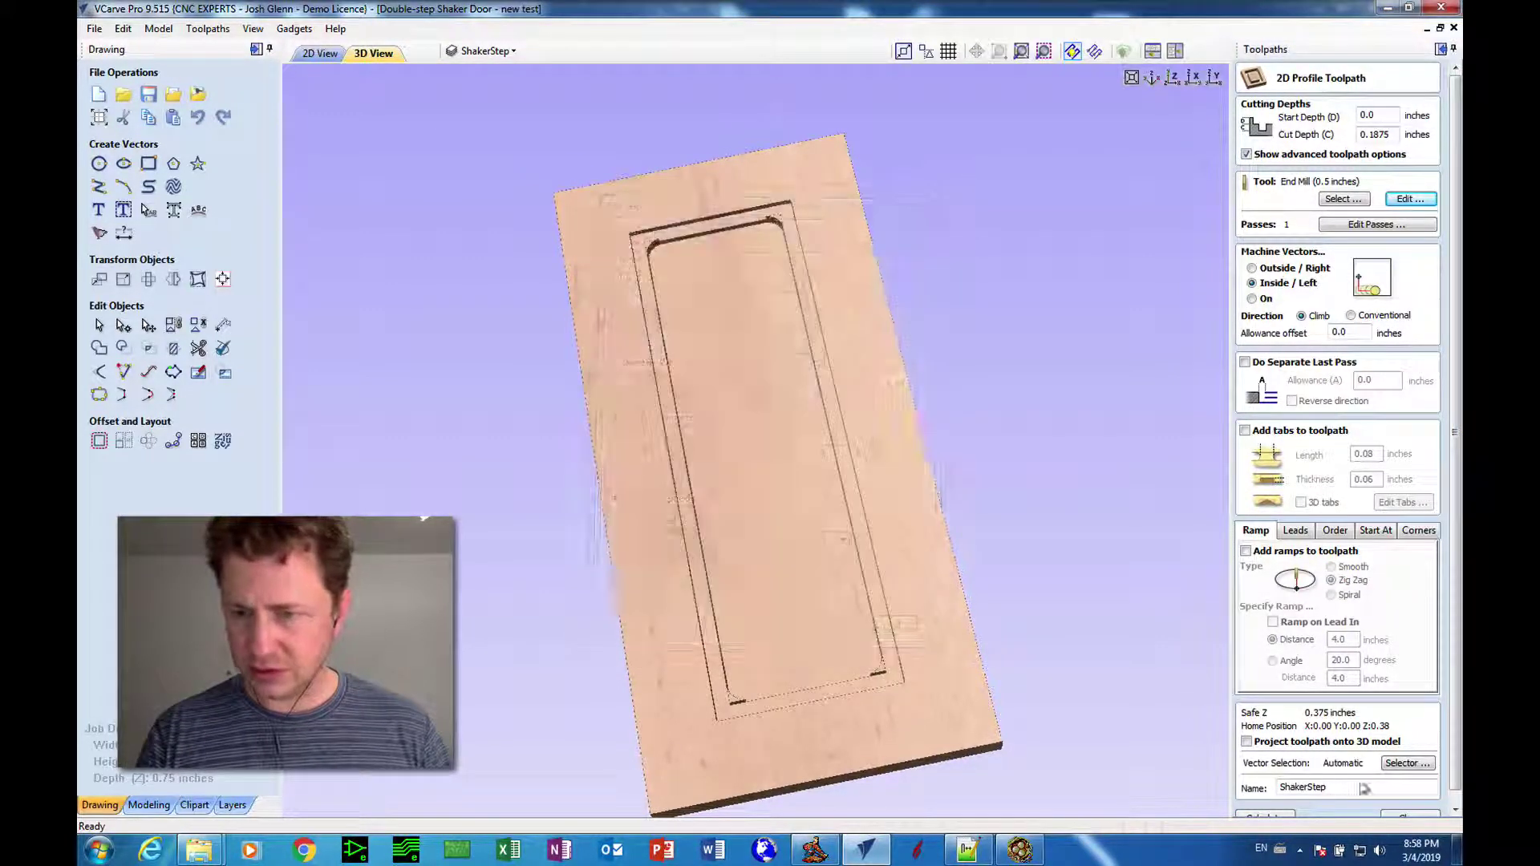
left_click(1400, 817)
right_click(1310, 395)
Duplicate the ShakerStep toolpath and rename the copy to InnerStep.
left_click(1356, 484)
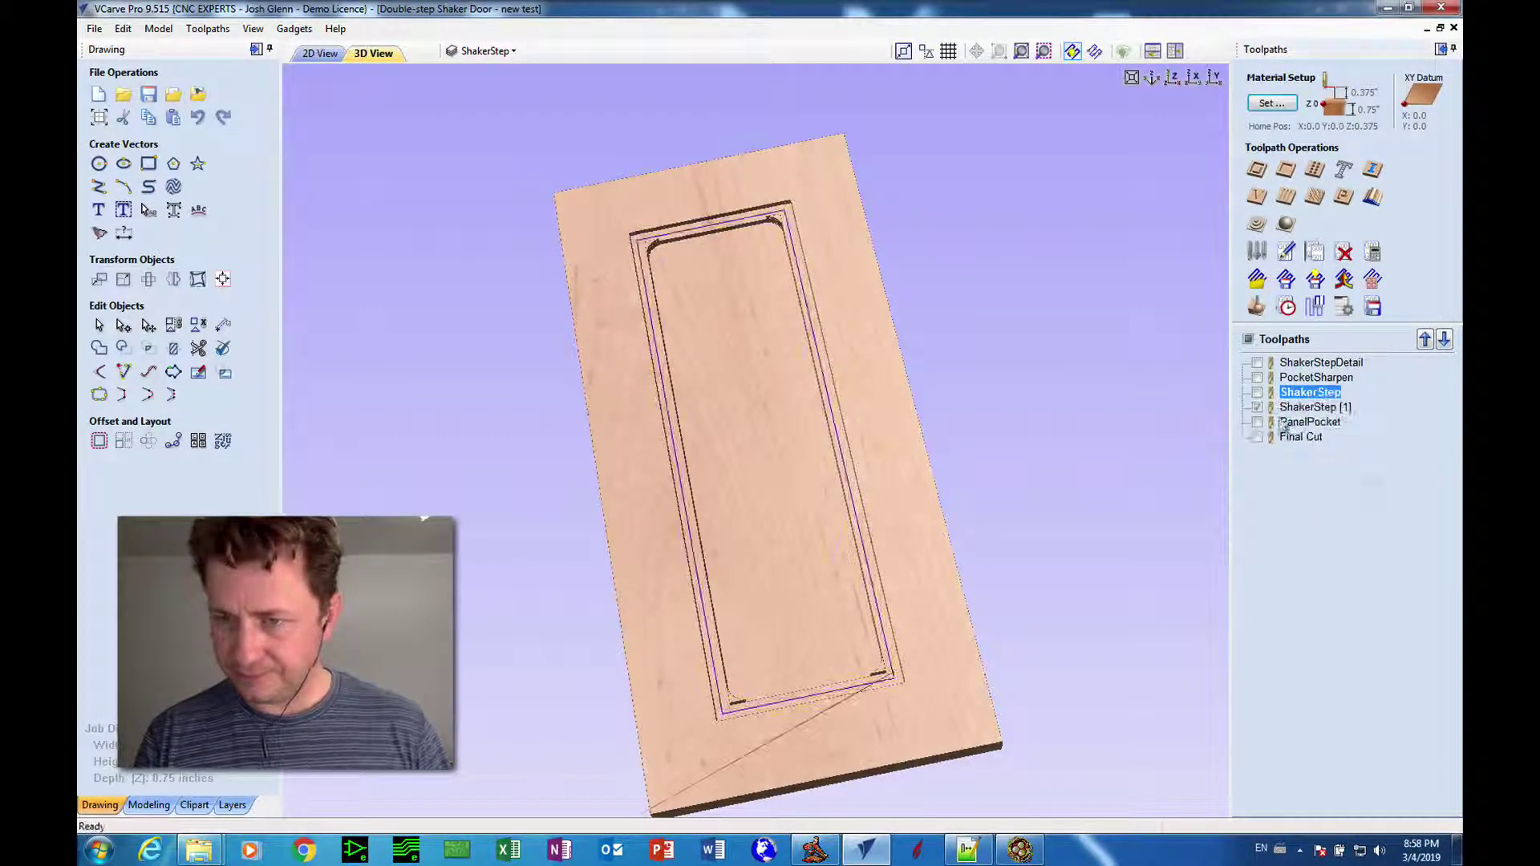
right_click(1284, 412)
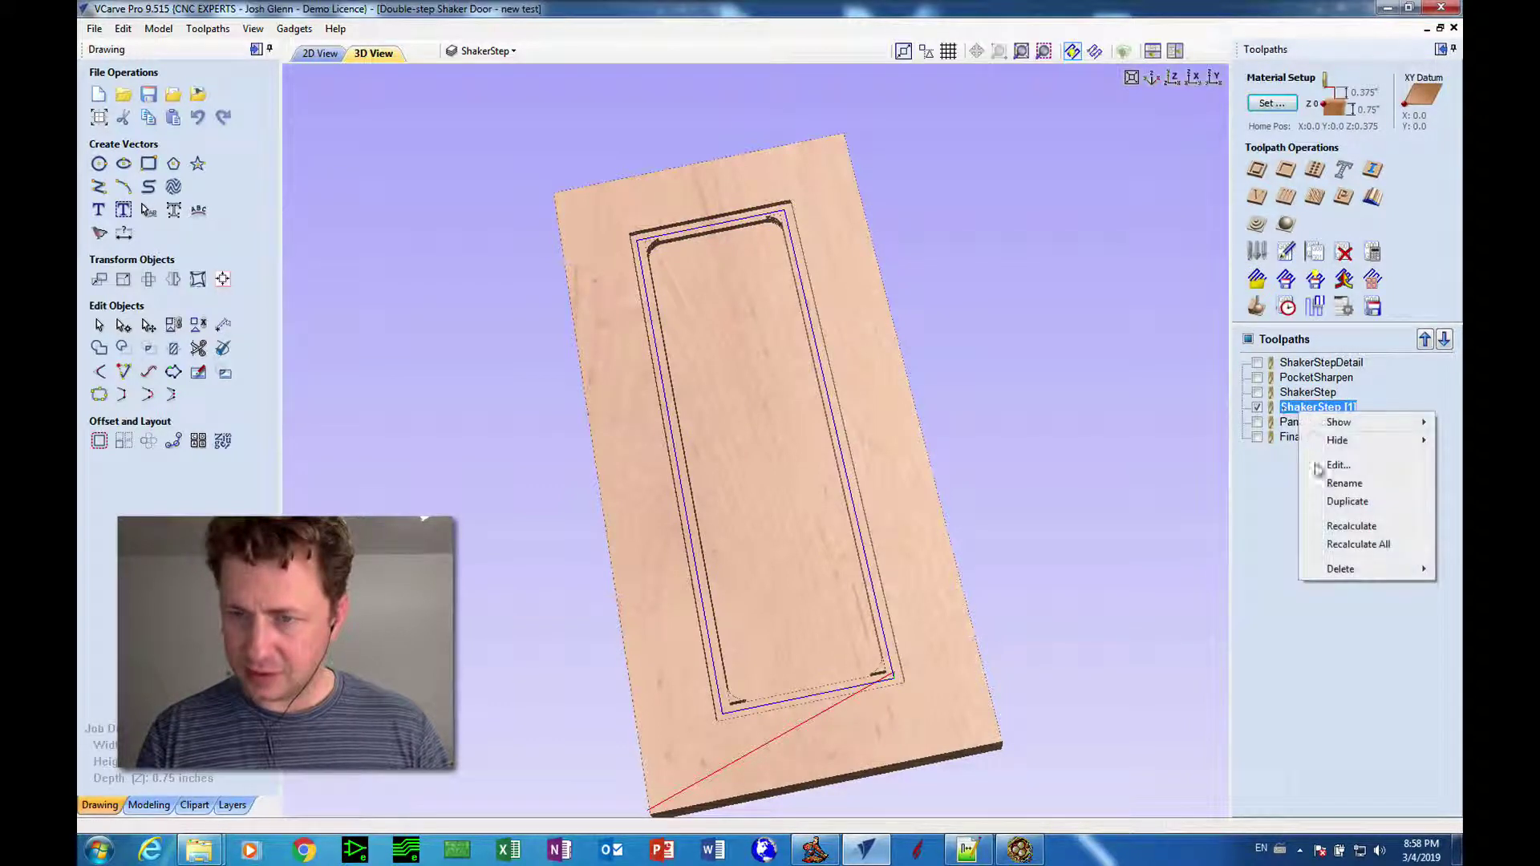
left_click(1330, 484)
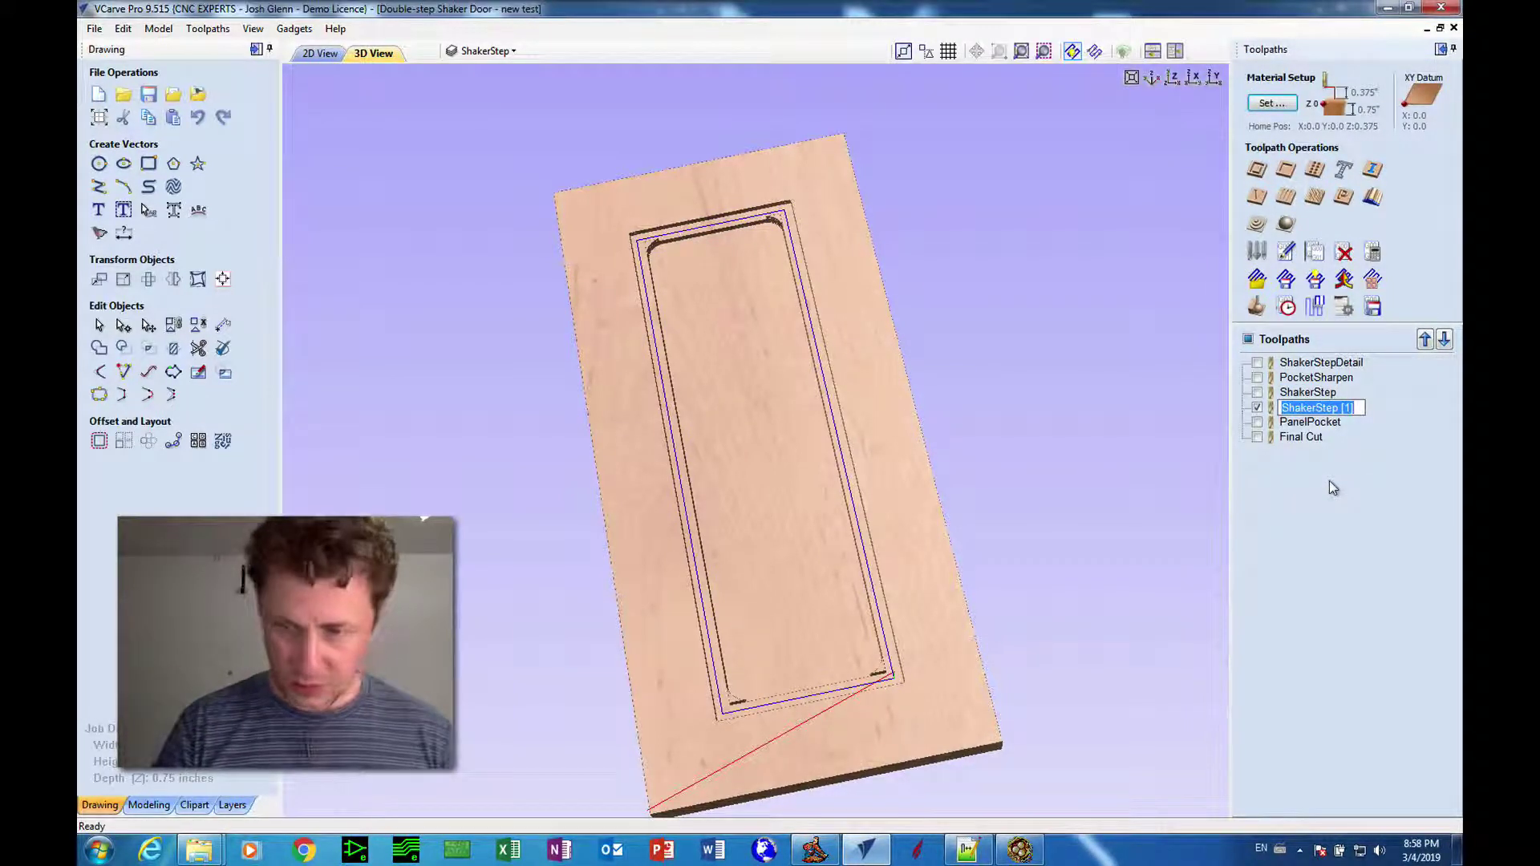
type("InnerSt")
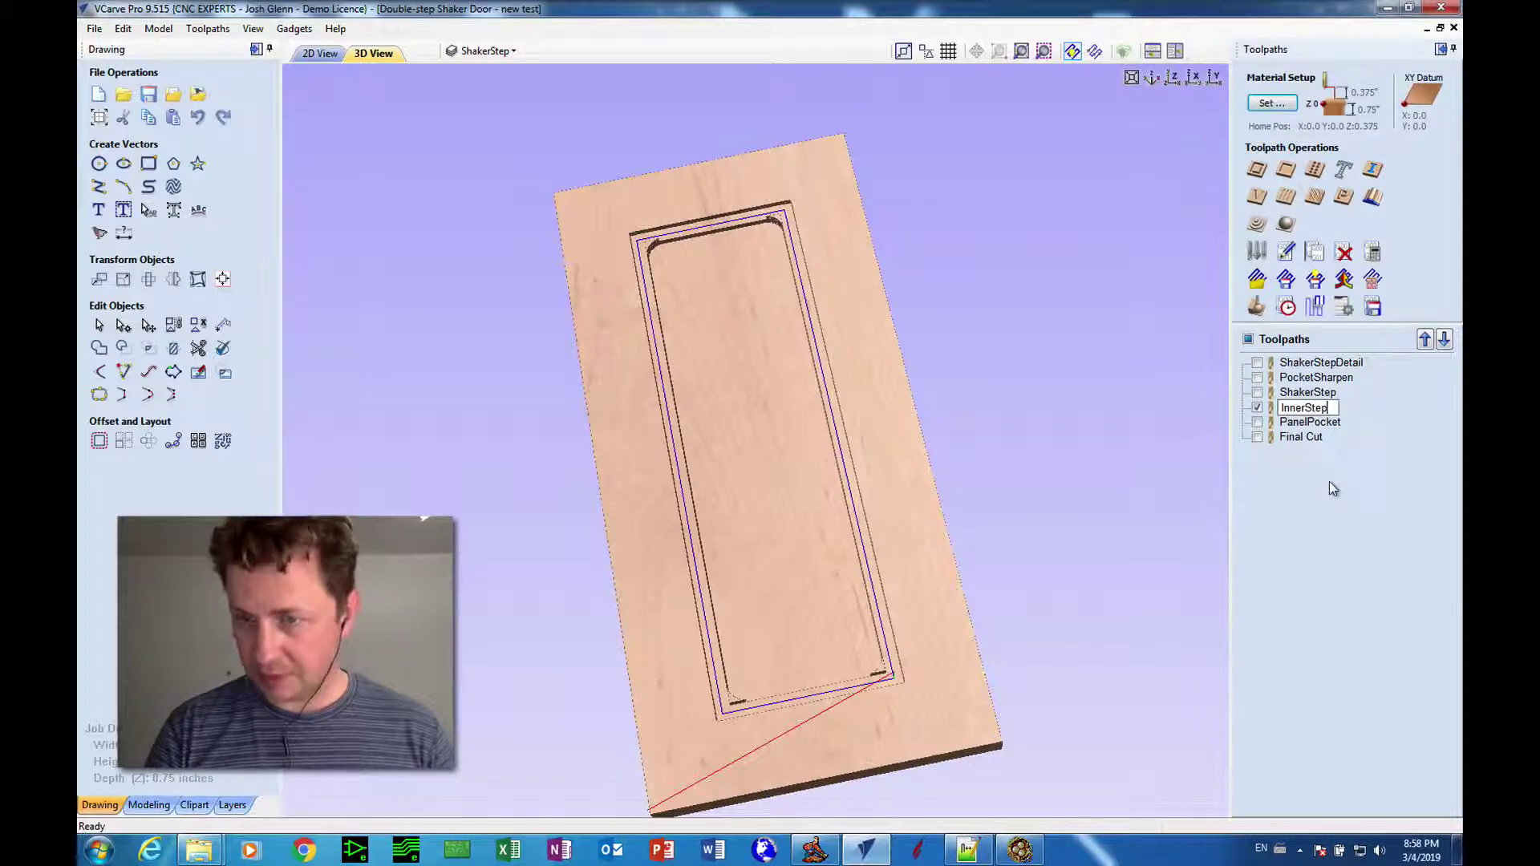
type("ep")
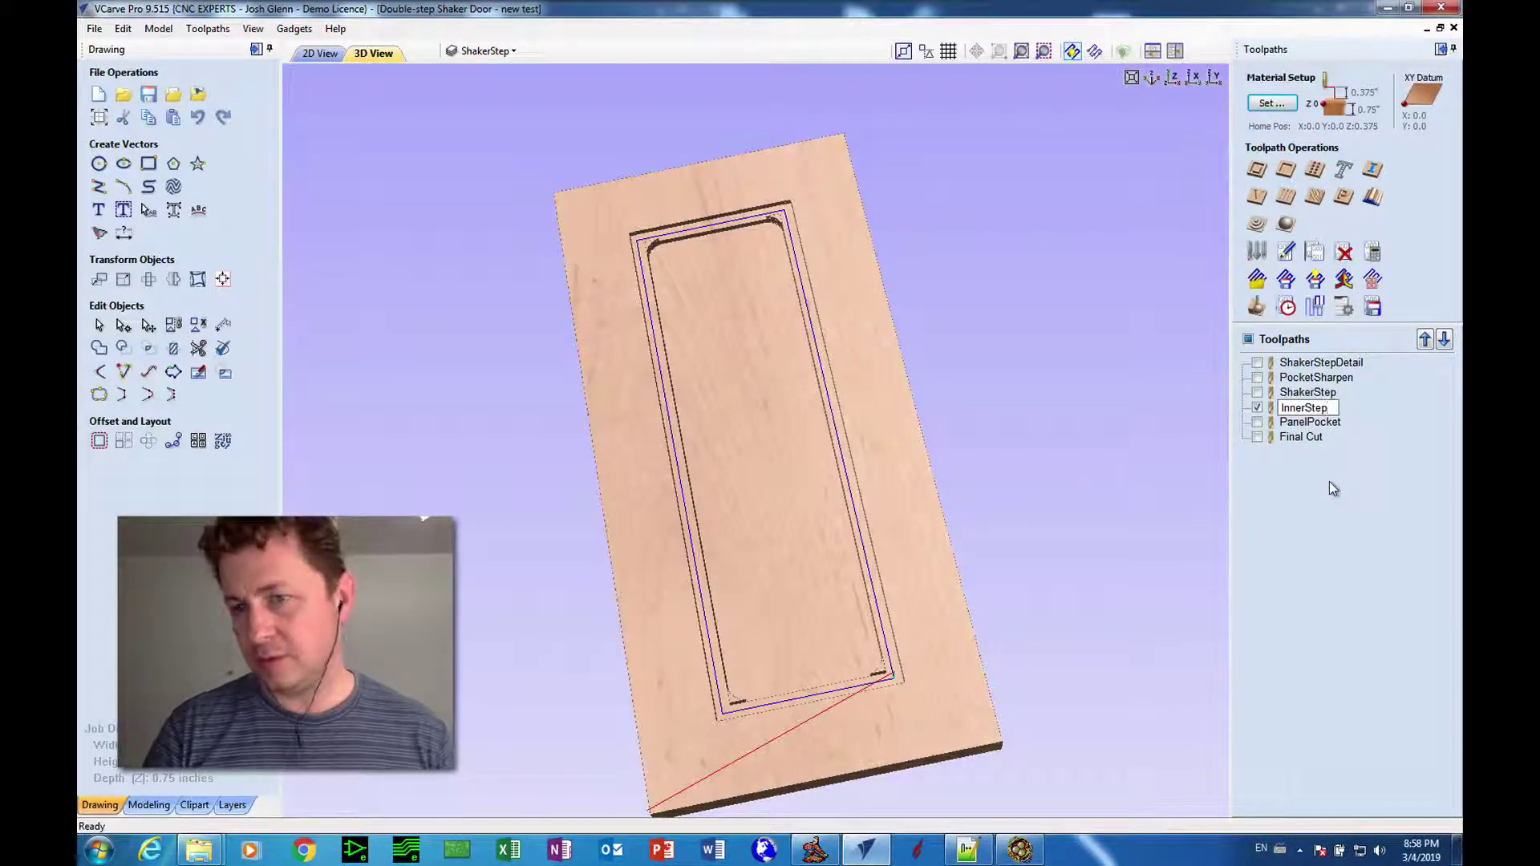
key("Return")
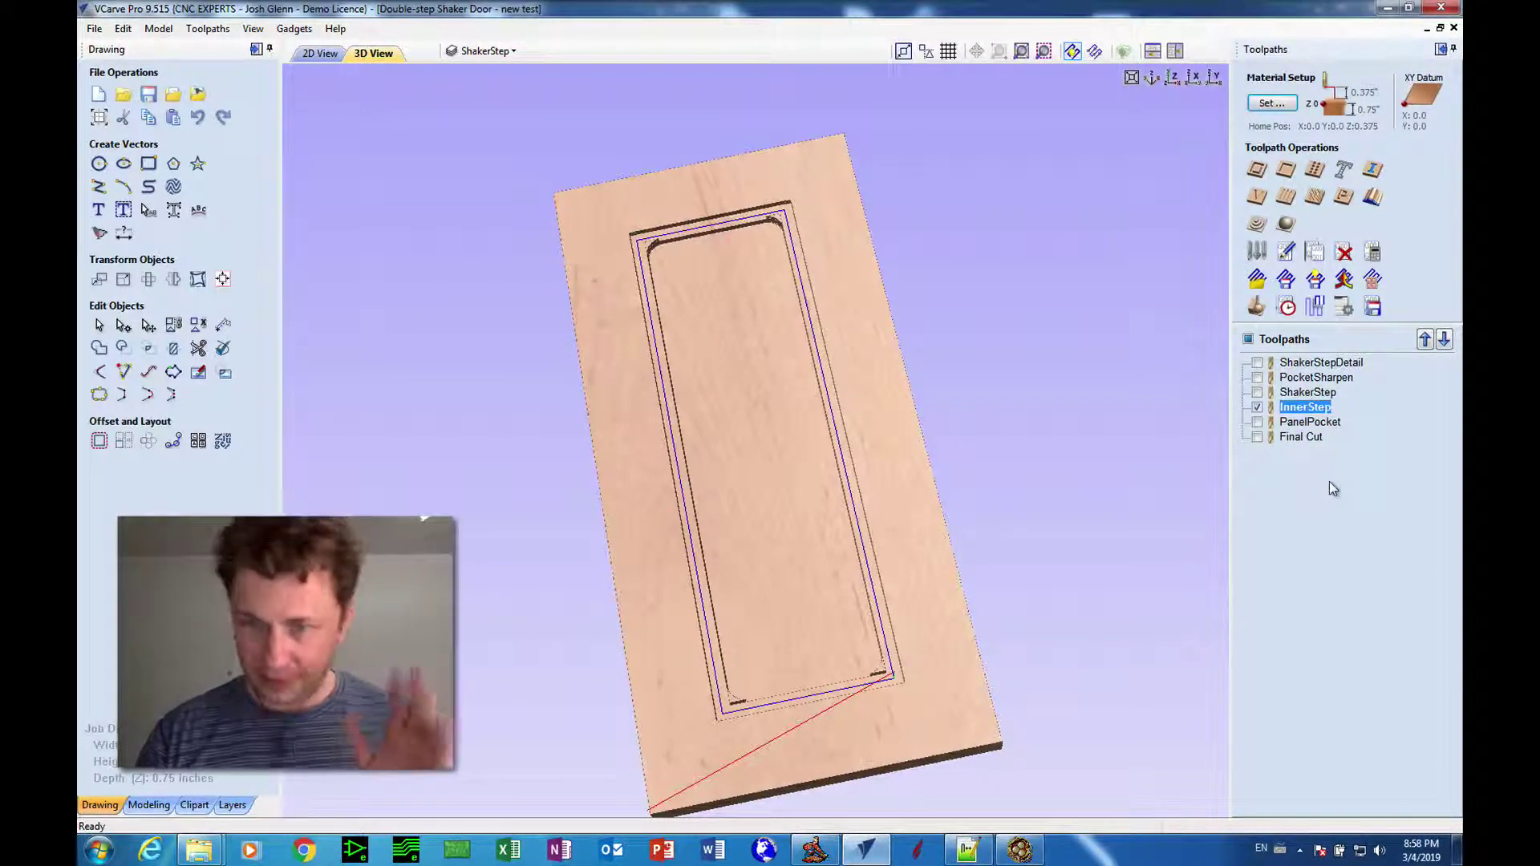
Assign InnerStep to the inner panel rectangle in 2D View and calculate it.
double_click(1300, 408)
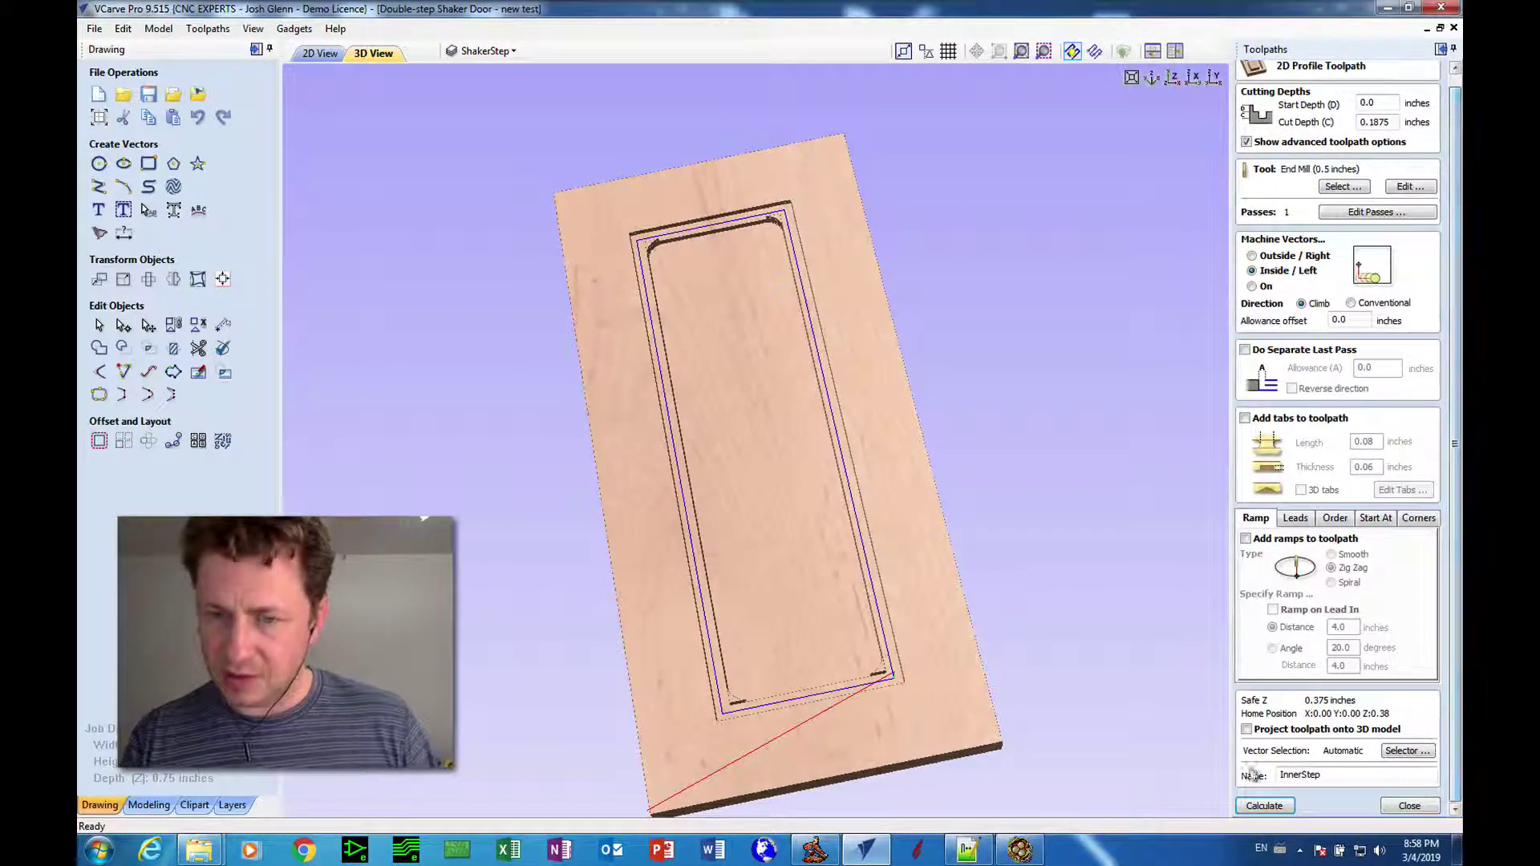
left_click(320, 53)
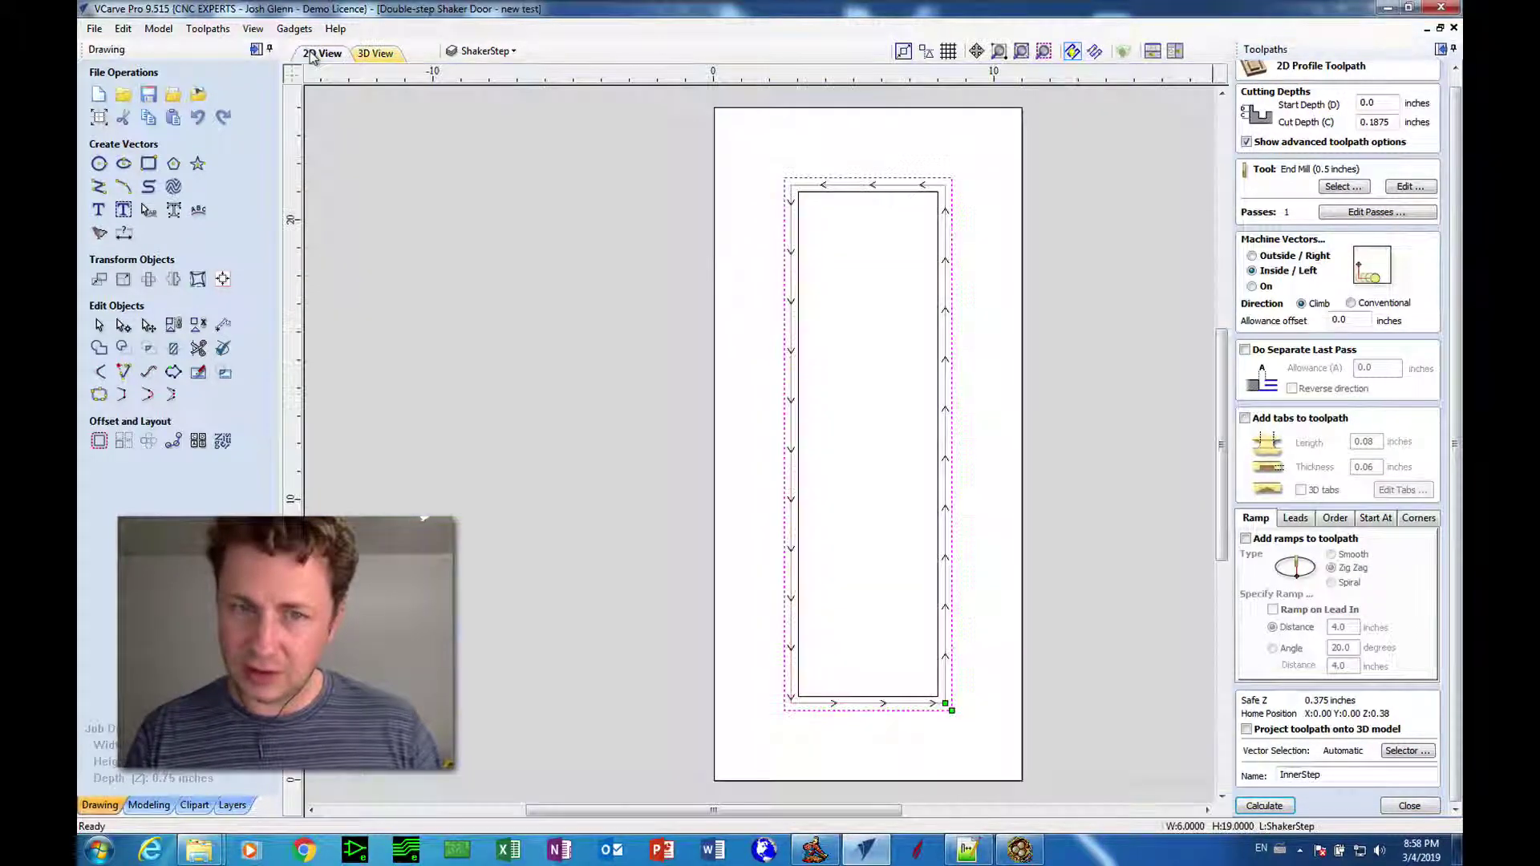
left_click(786, 207)
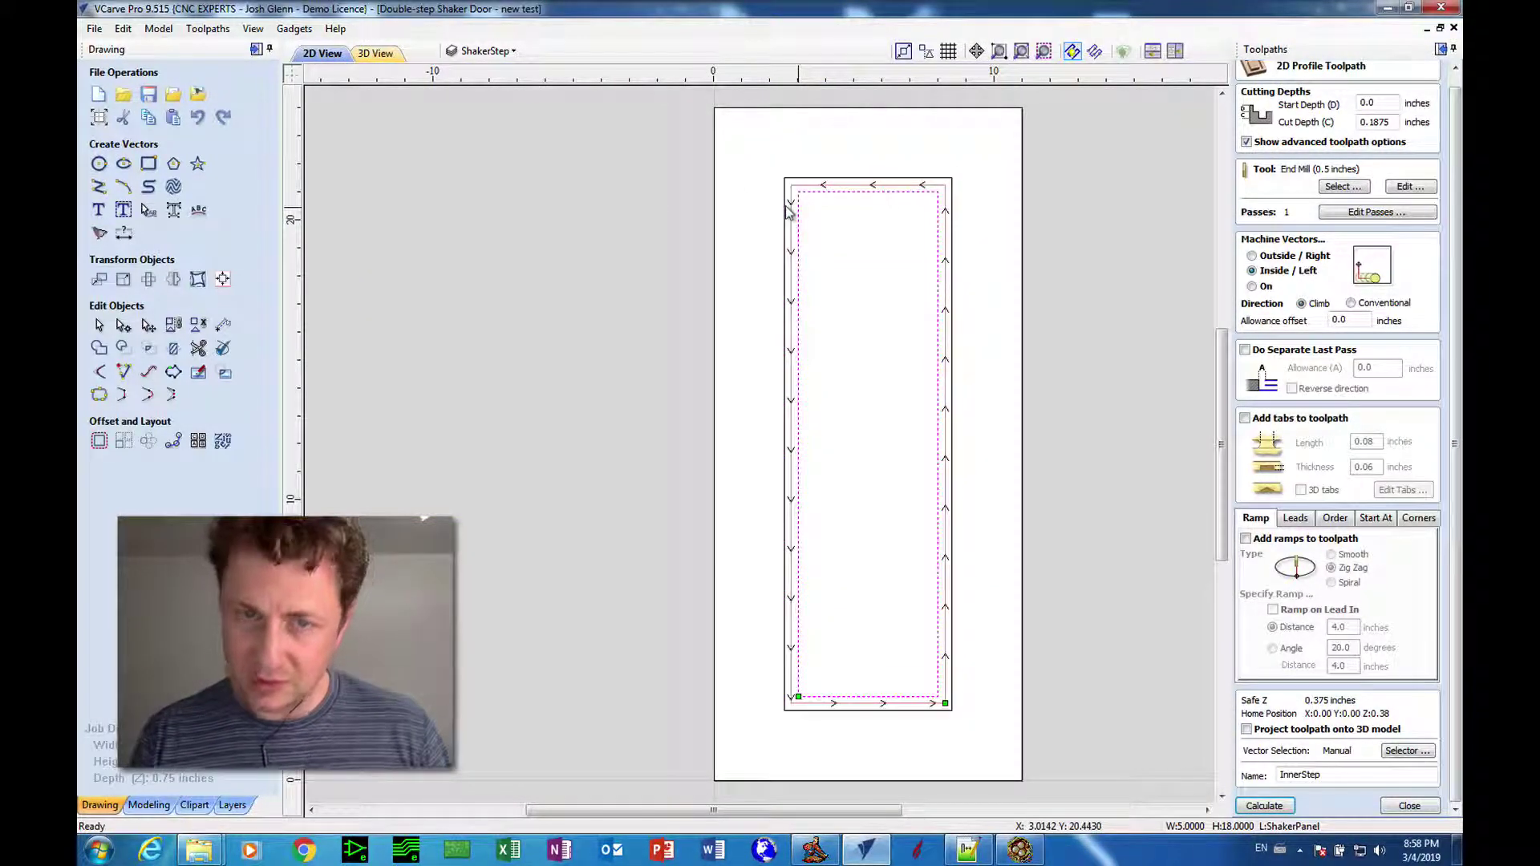
left_click(1252, 804)
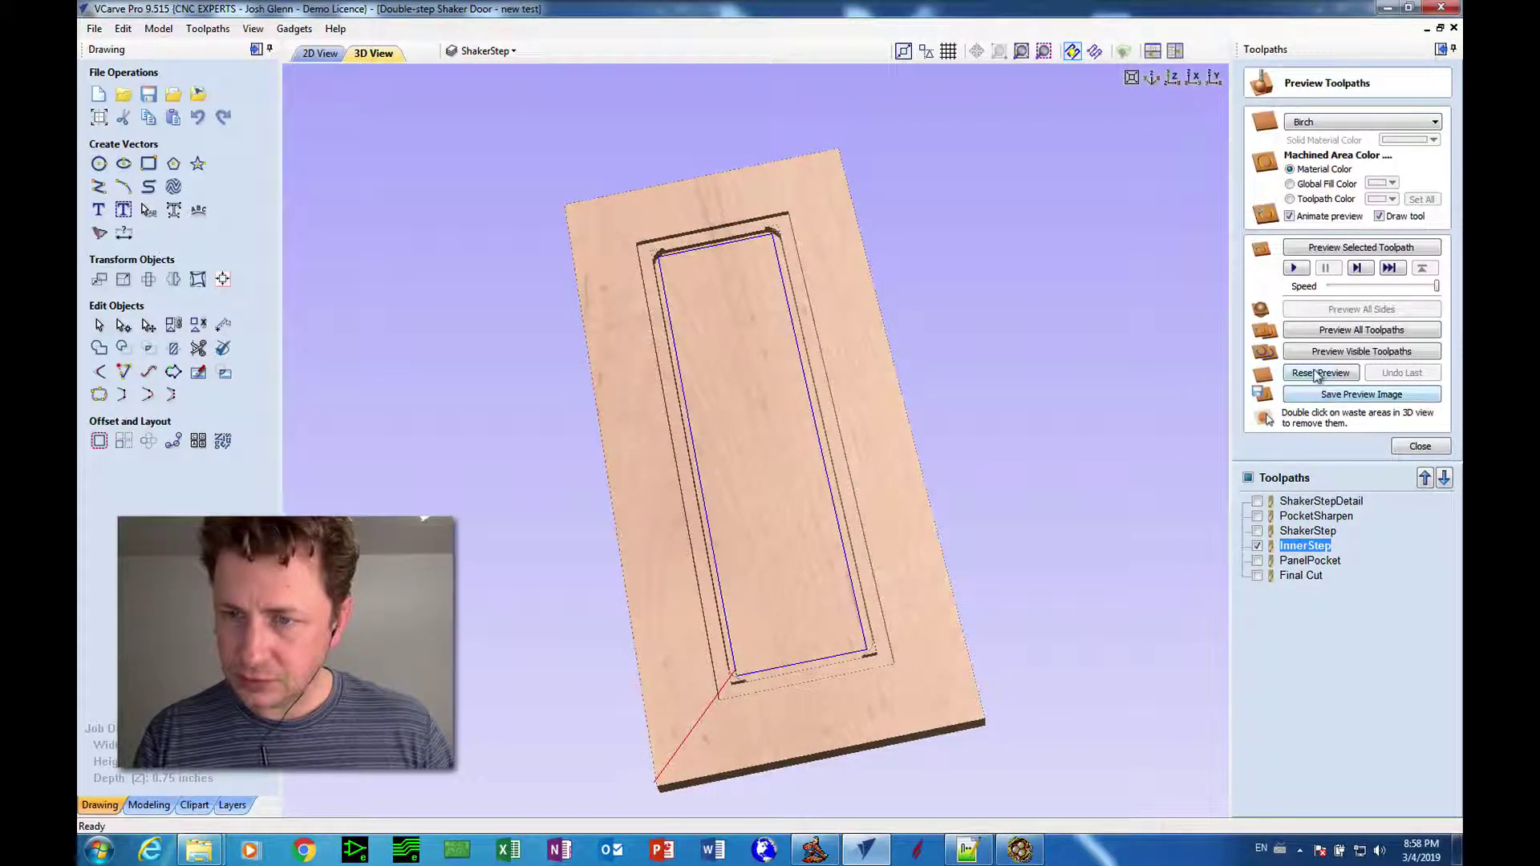
Simulate the InnerStep cut and orbit the door to inspect the double-step grooves.
left_click(1322, 248)
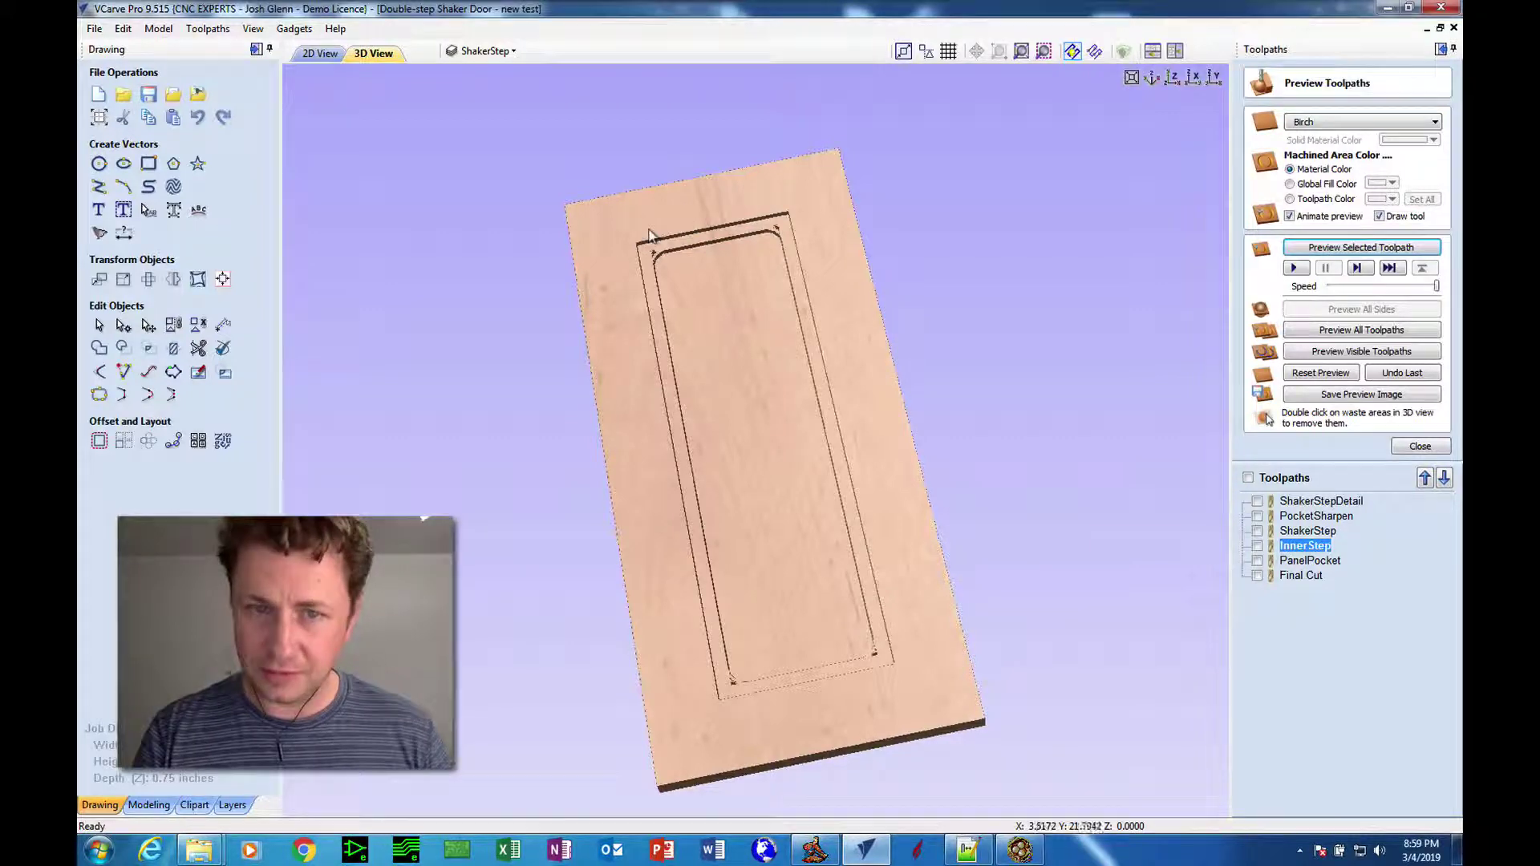
scroll(644, 257, "down", 3)
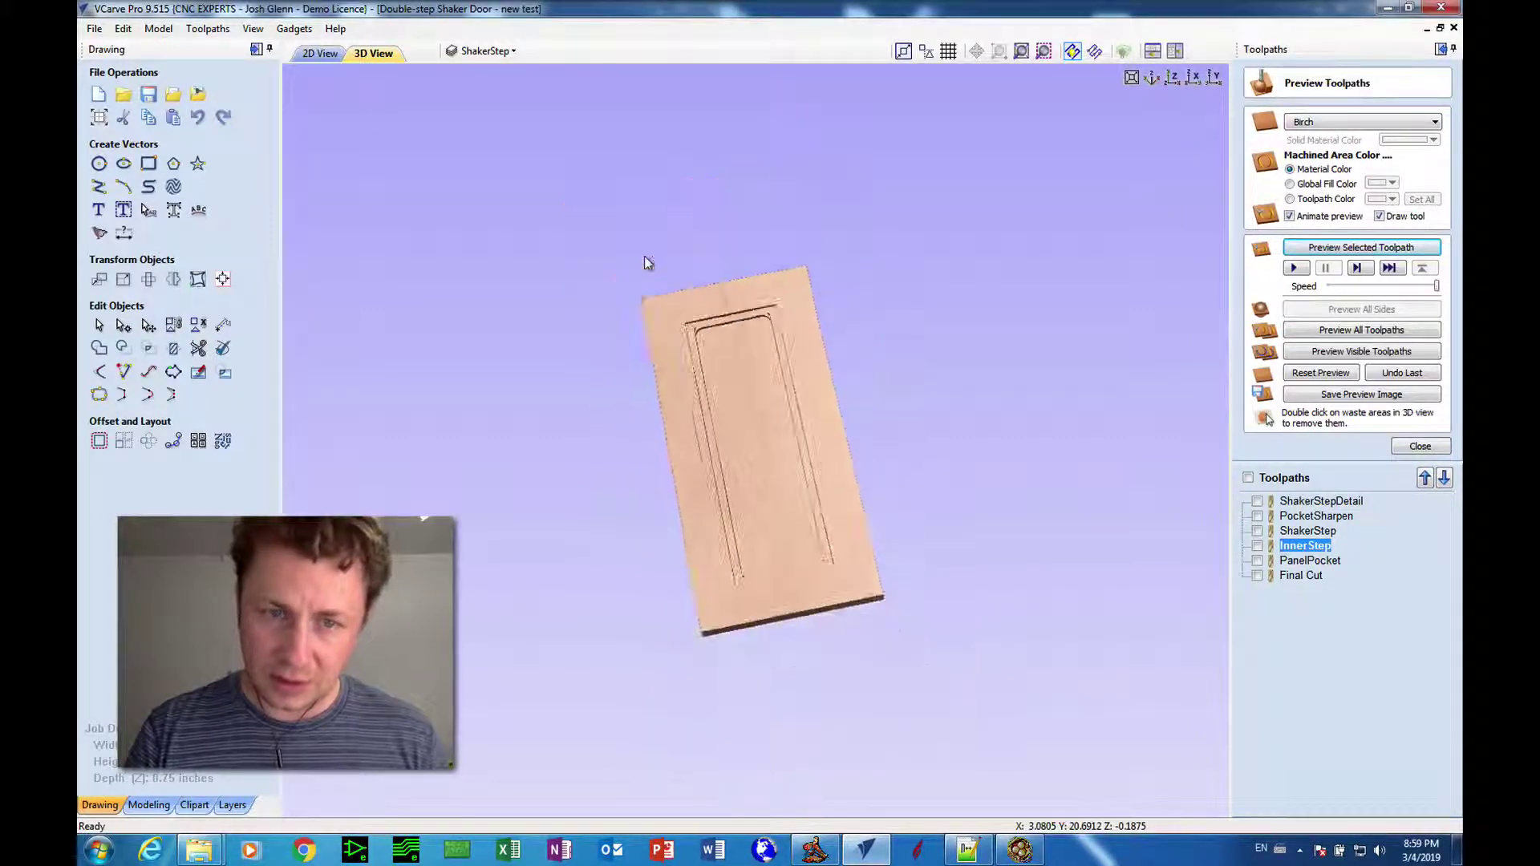
scroll(644, 257, "up", 5)
scroll(634, 263, "up", 5)
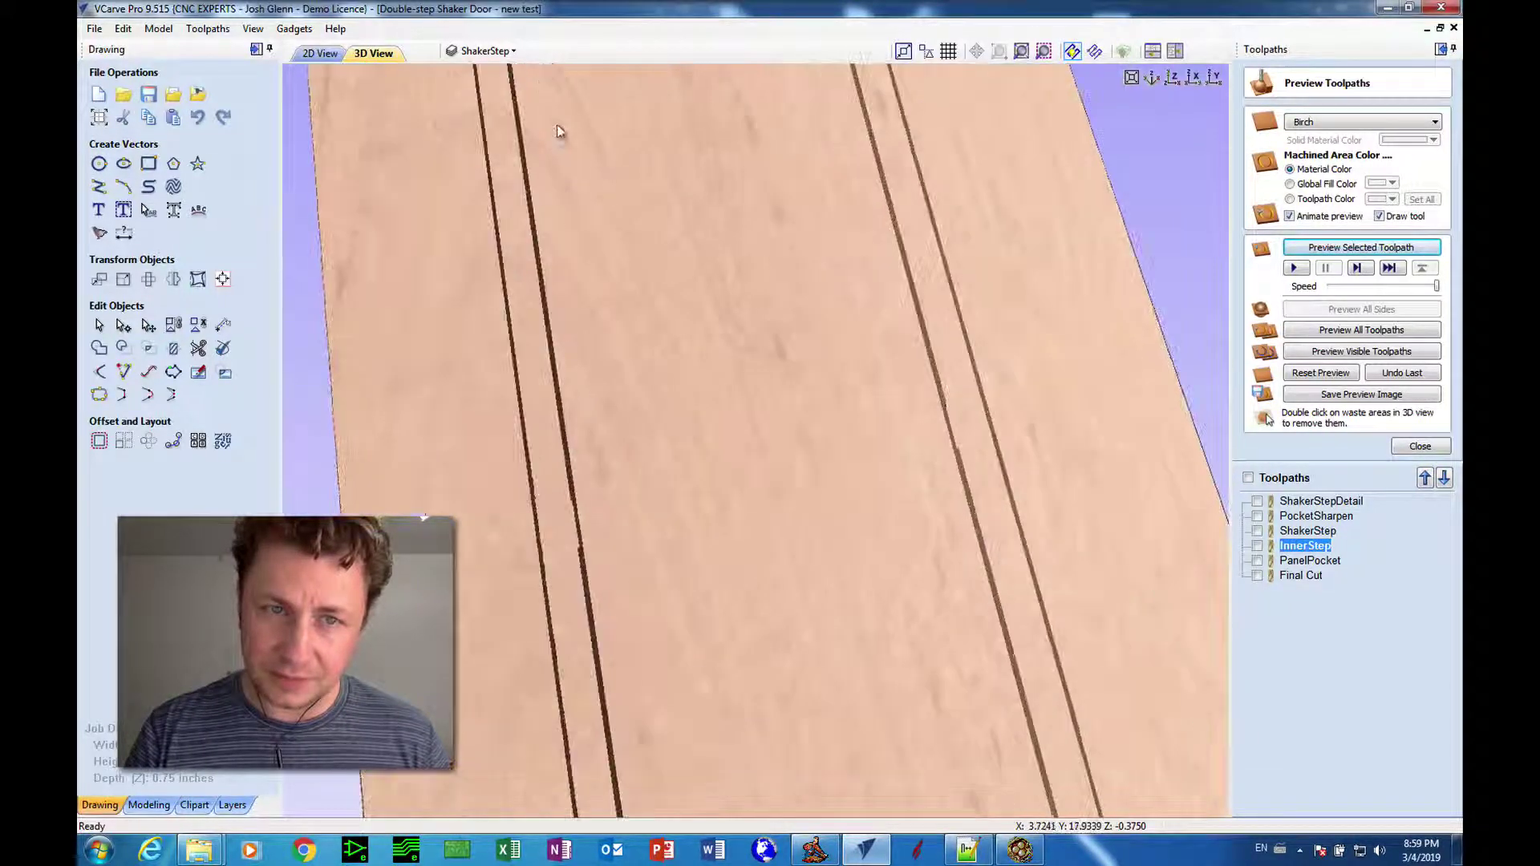
scroll(643, 562, "down", 3)
scroll(661, 599, "up", 3)
scroll(661, 598, "down", 1)
left_click_drag(661, 599, 609, 127)
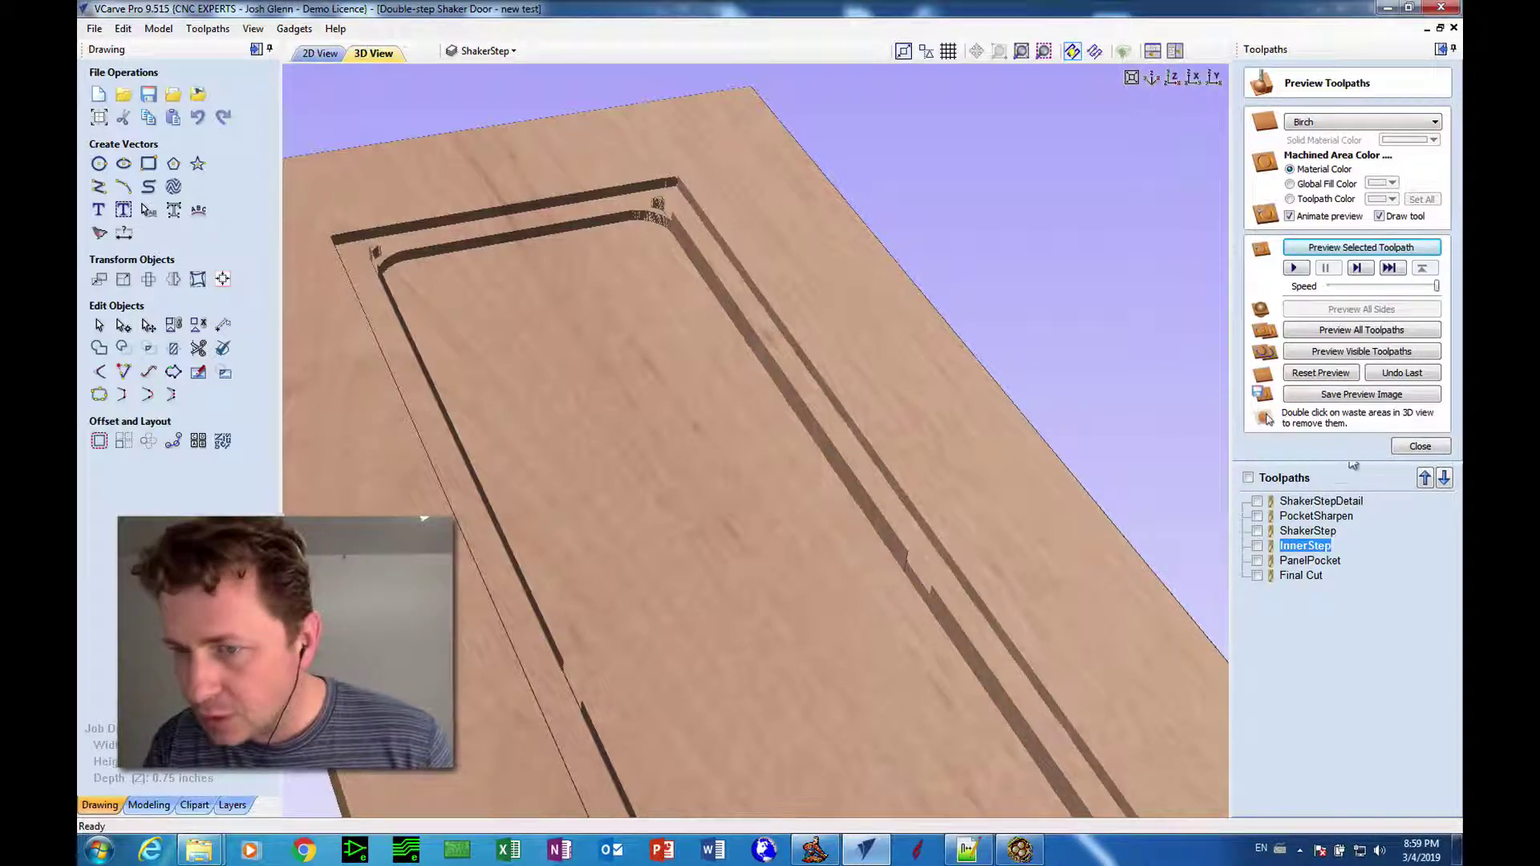
Change InnerStep's cut depth to 0.375 inches and recalculate it.
left_click(1398, 448)
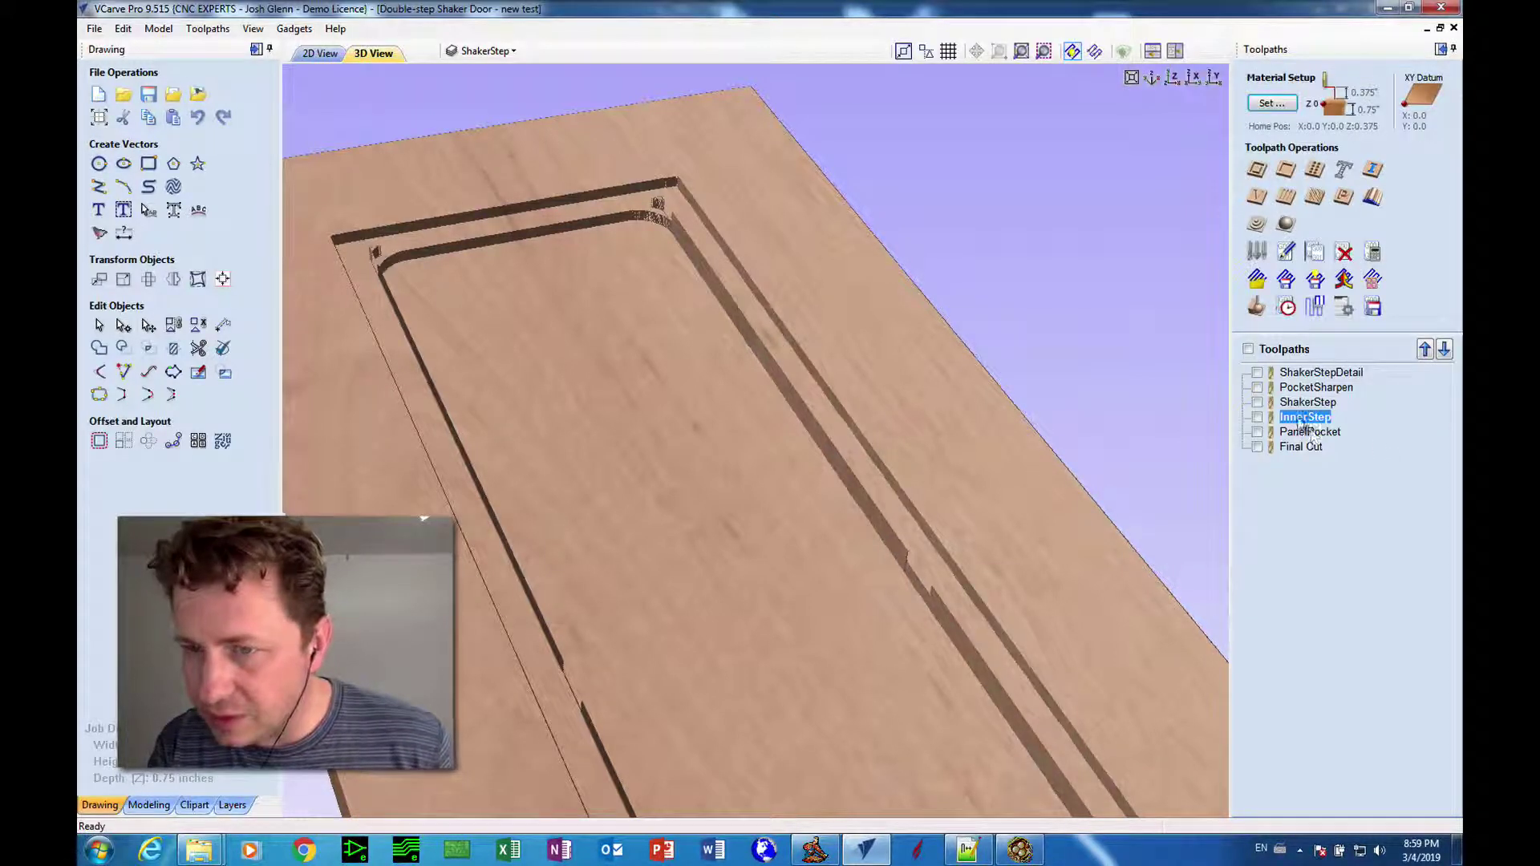
double_click(1303, 418)
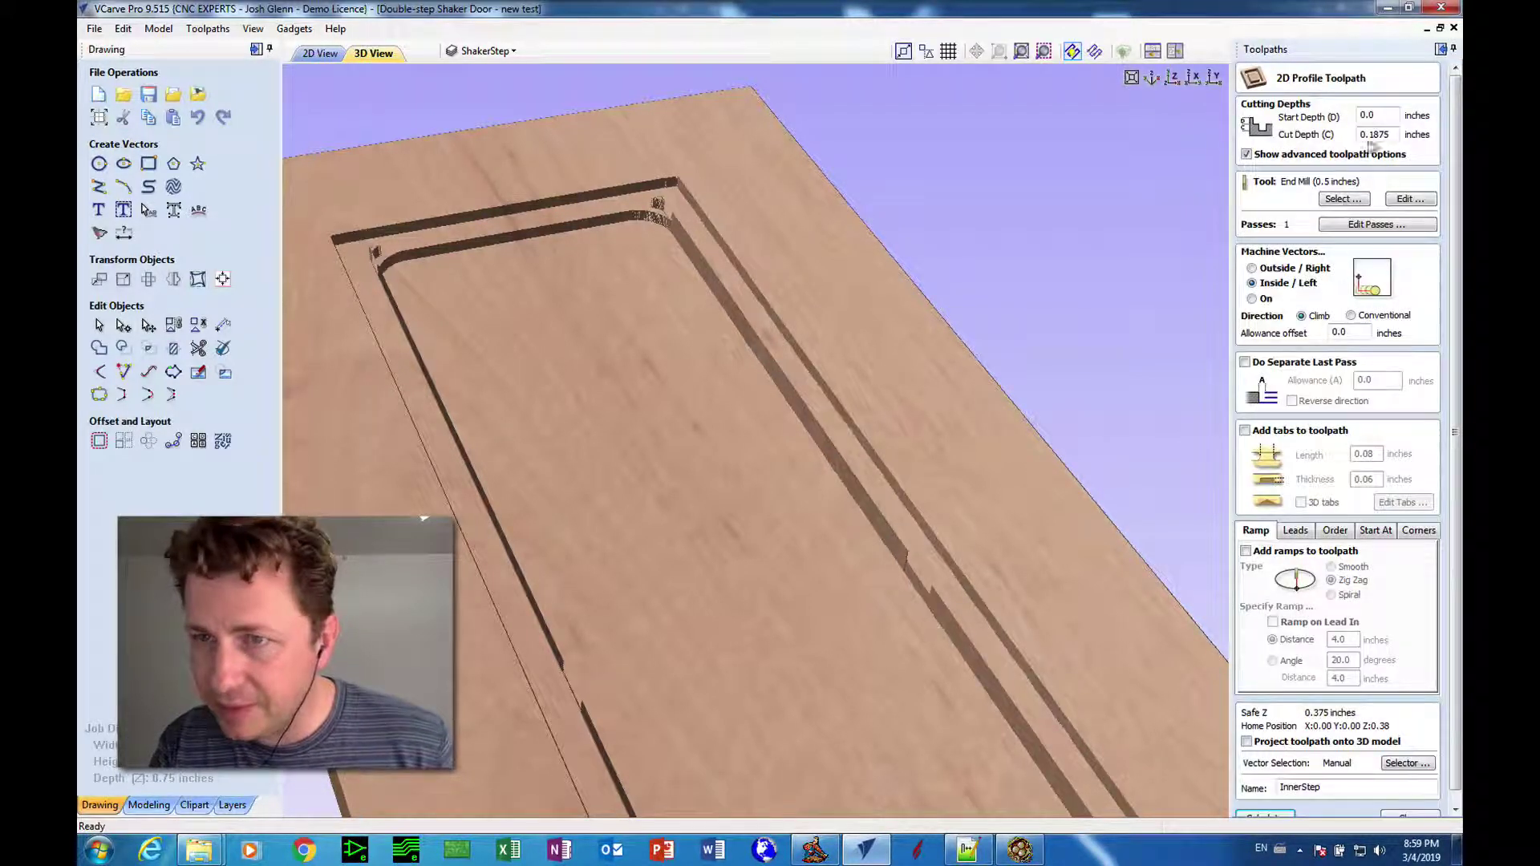
type(".")
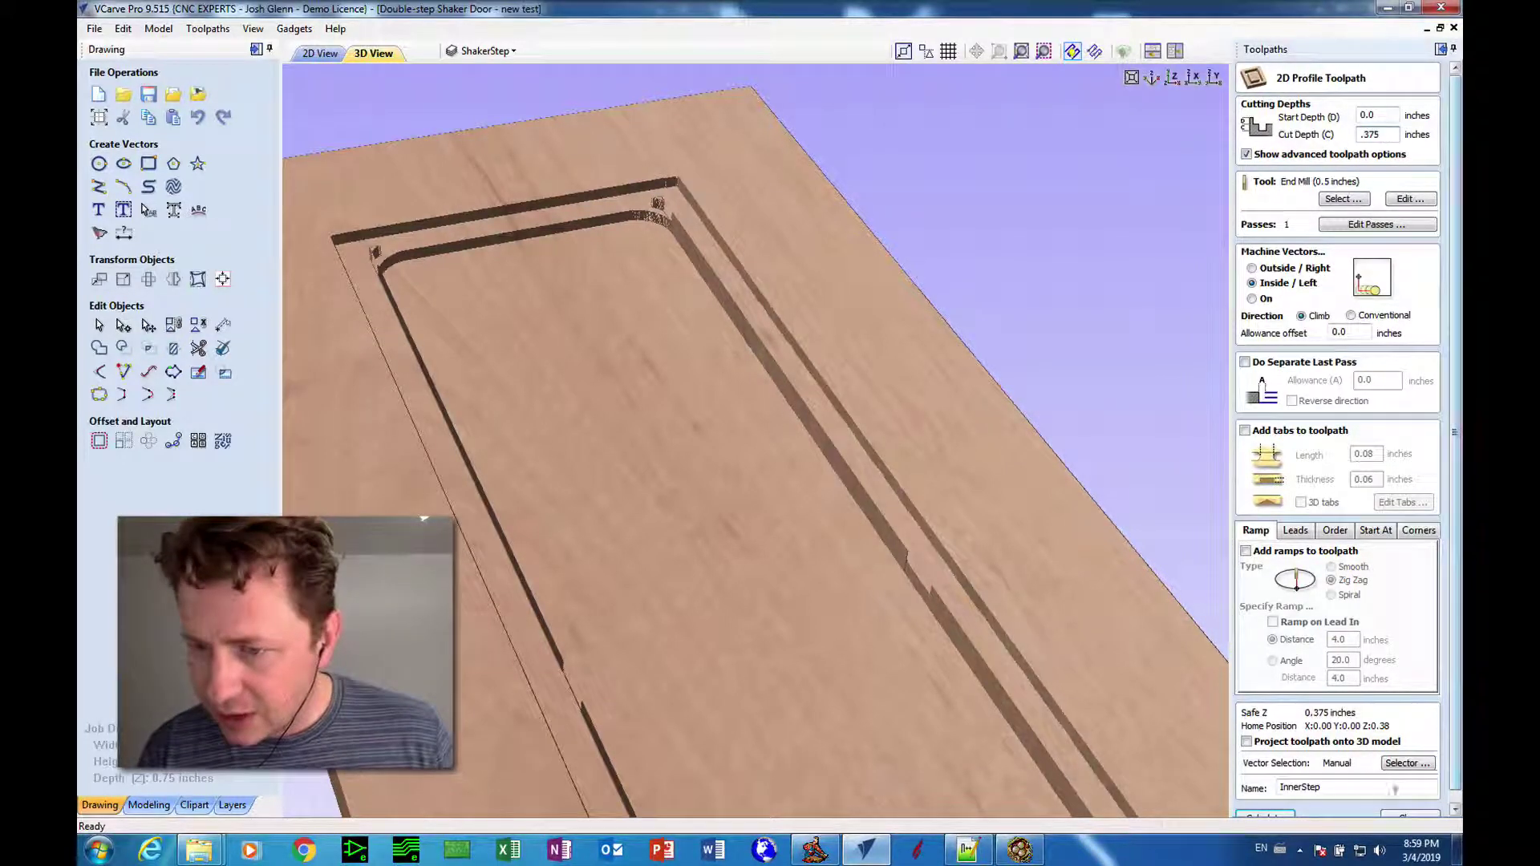
left_click(1267, 816)
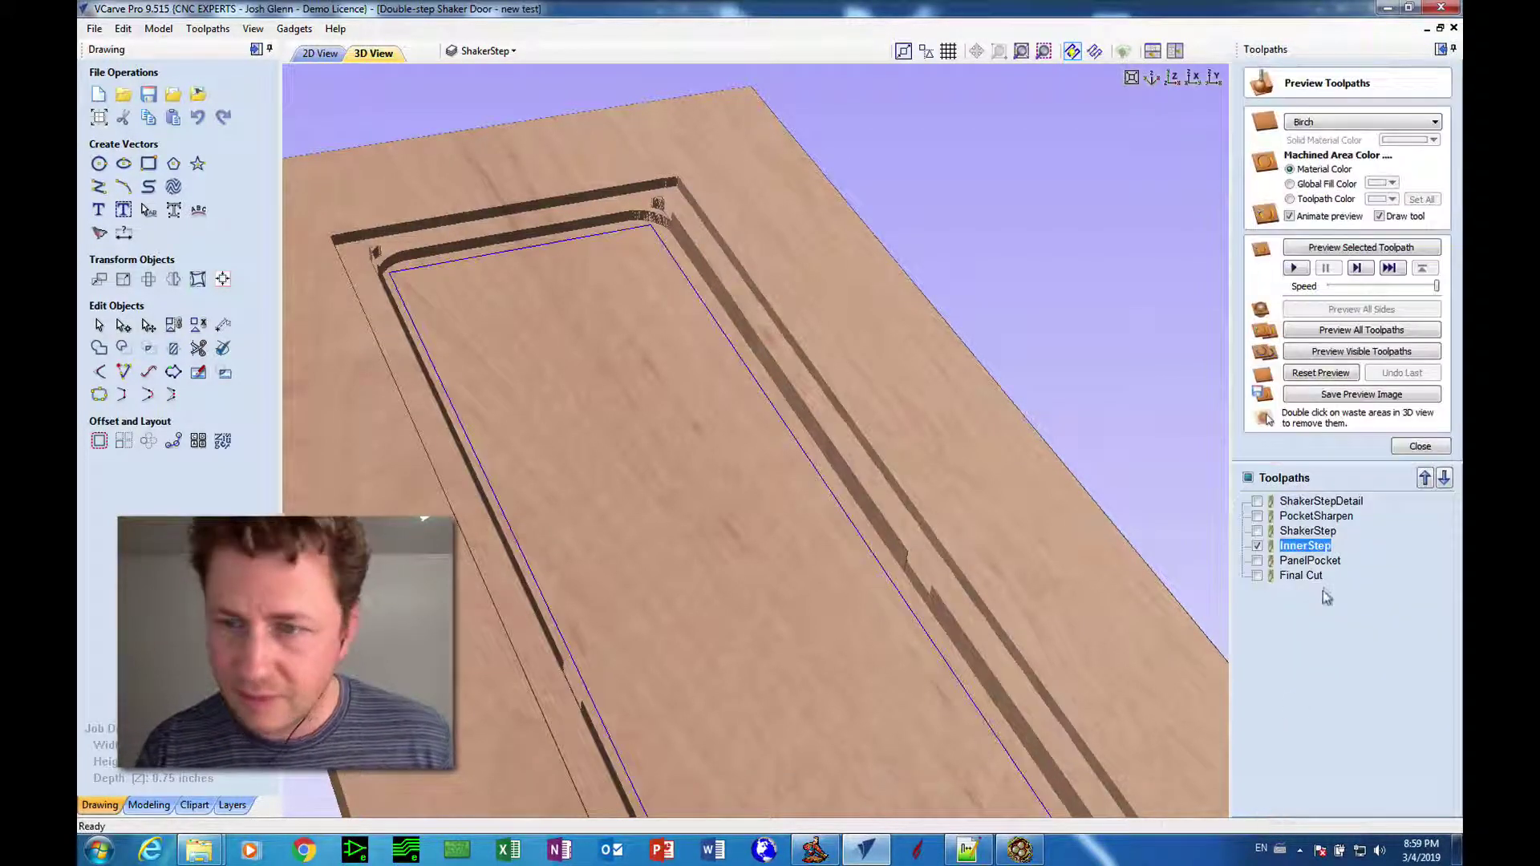
Simulate the deeper InnerStep groove on the door, check it from above, then select ShakerStepDetail.
left_click(1312, 248)
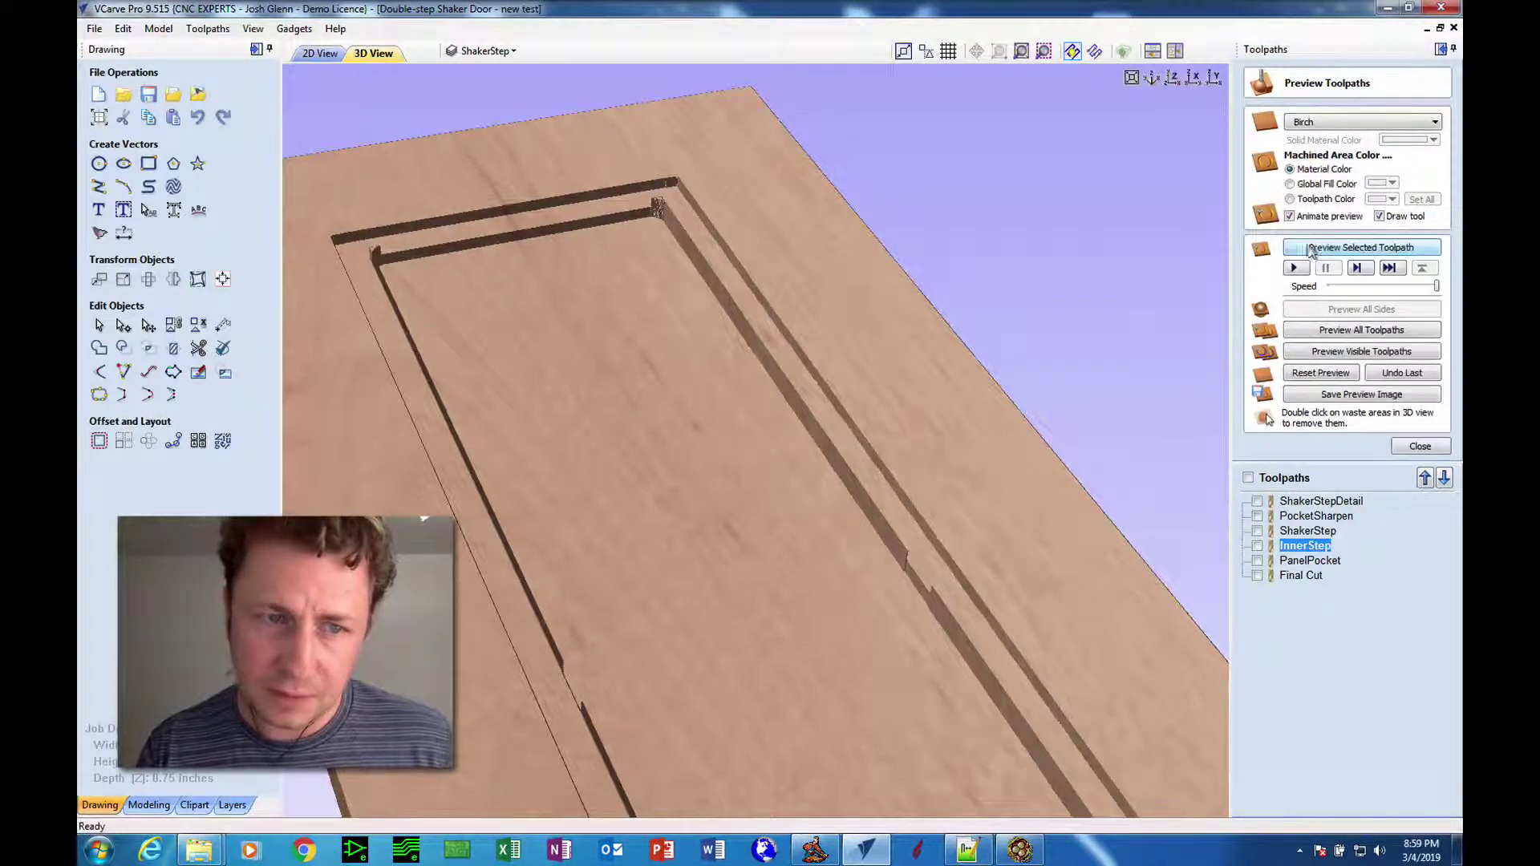
left_click_drag(835, 509, 806, 421)
left_click_drag(894, 320, 742, 132)
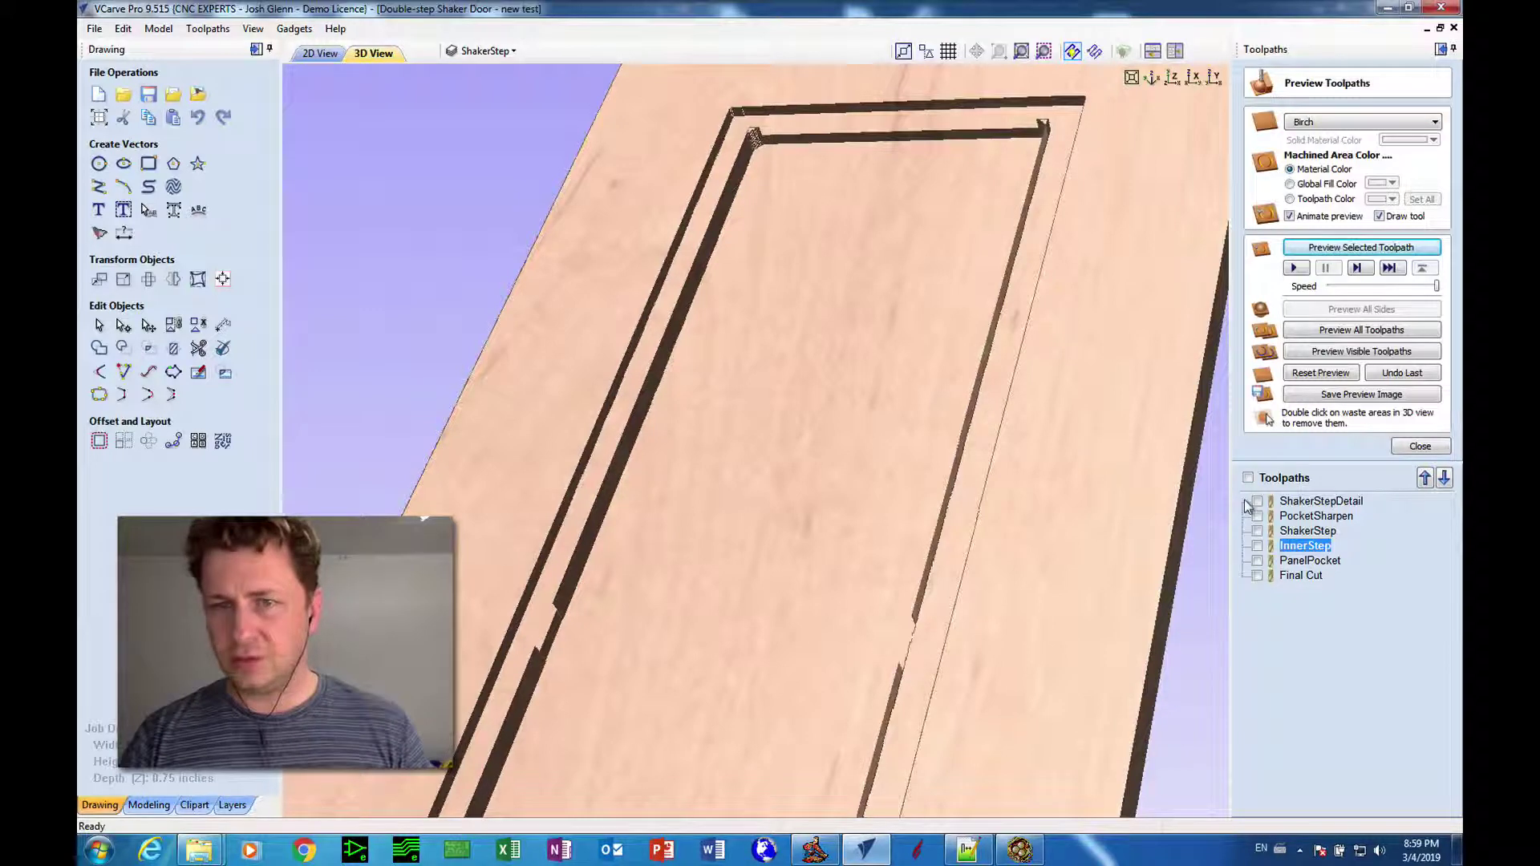
left_click(1282, 501)
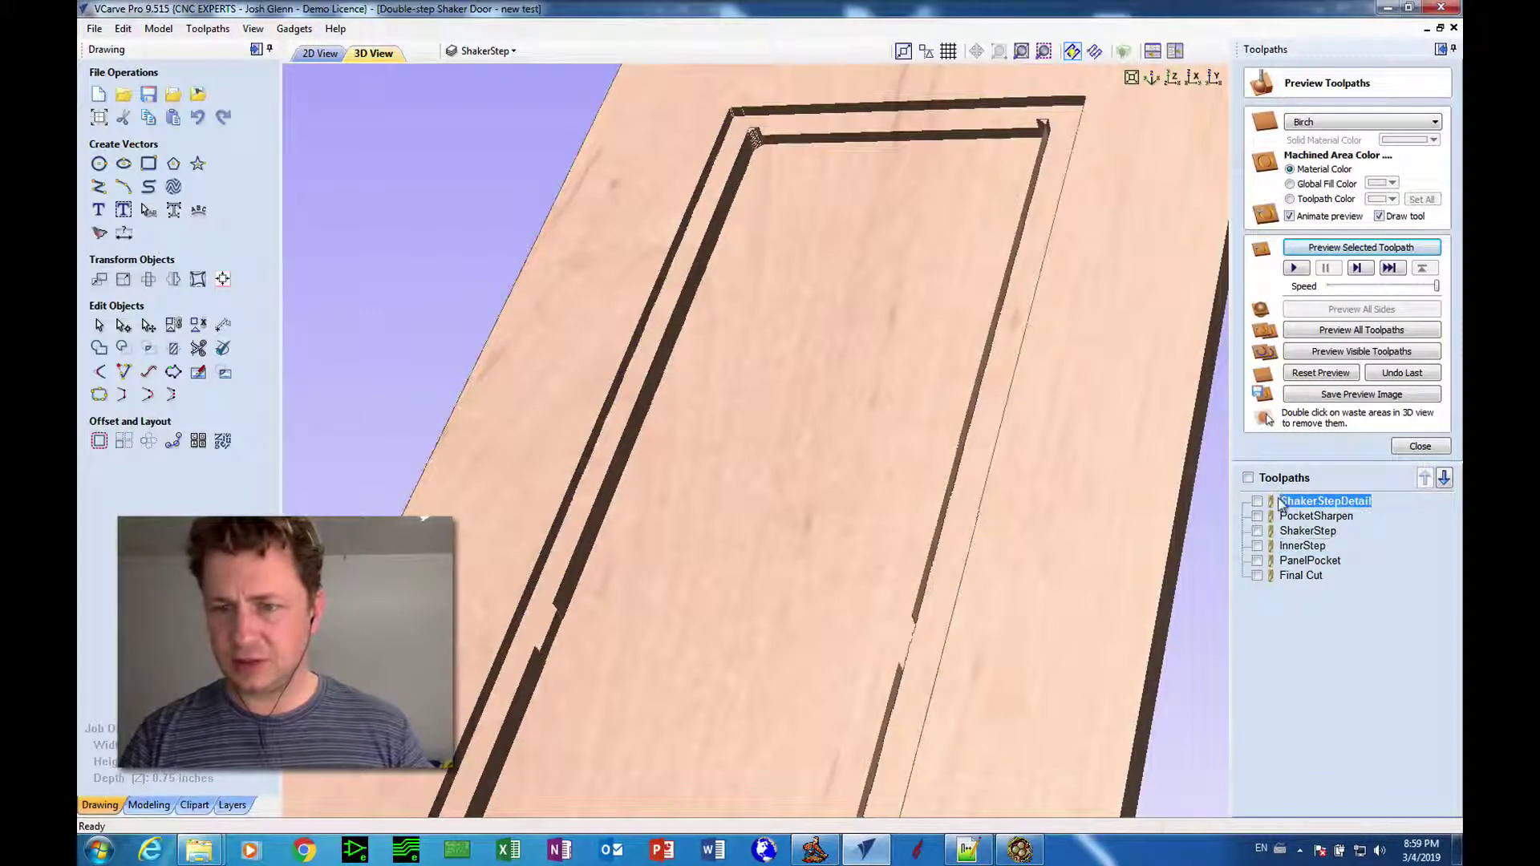
Duplicate the ShakerStepDetail toolpath and open the copy's settings.
right_click(1283, 503)
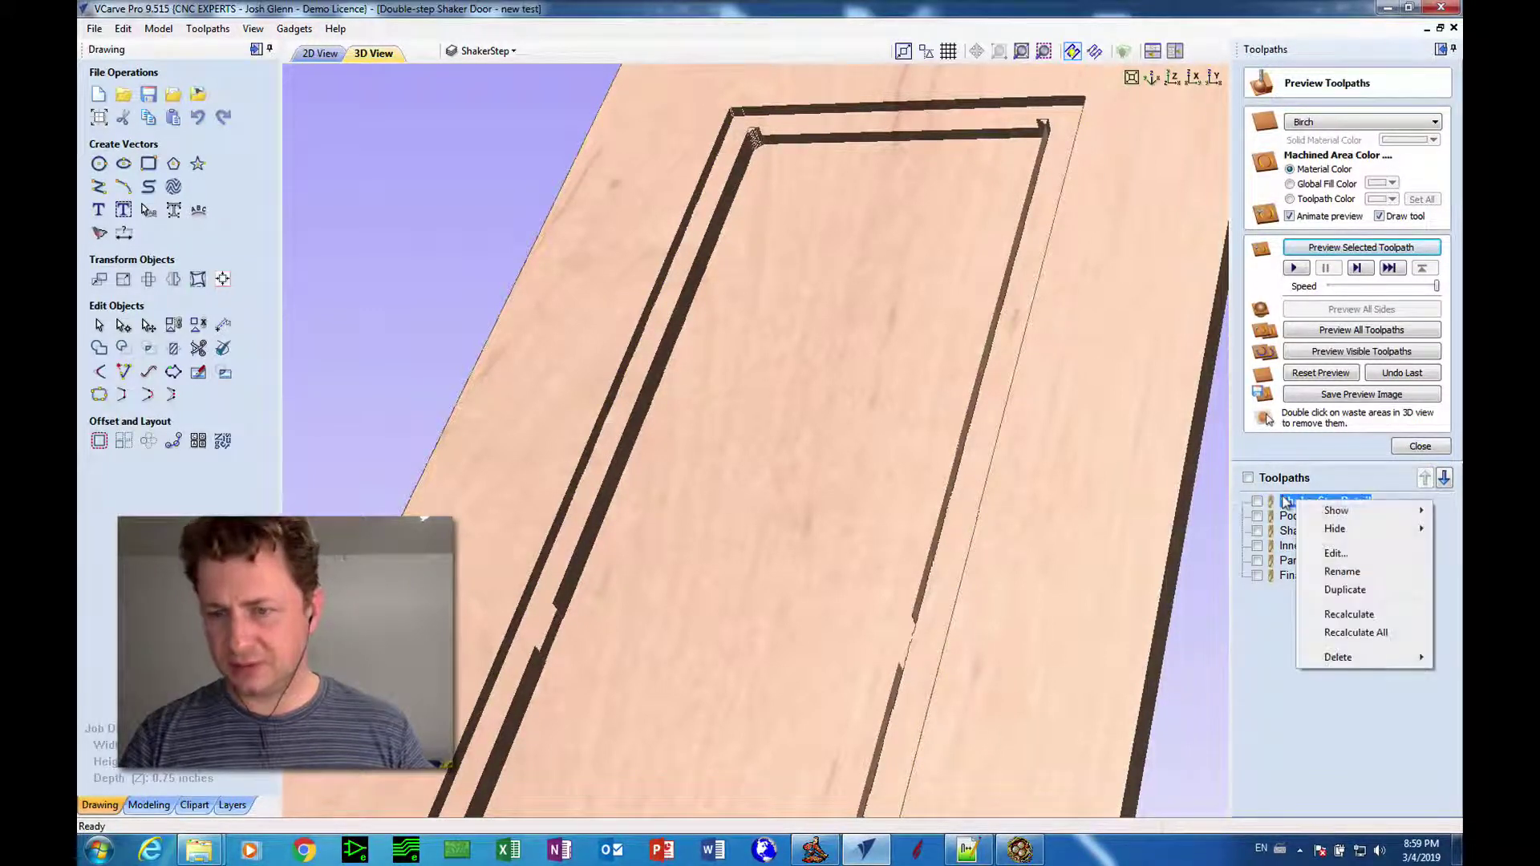
left_click(1345, 590)
double_click(1301, 520)
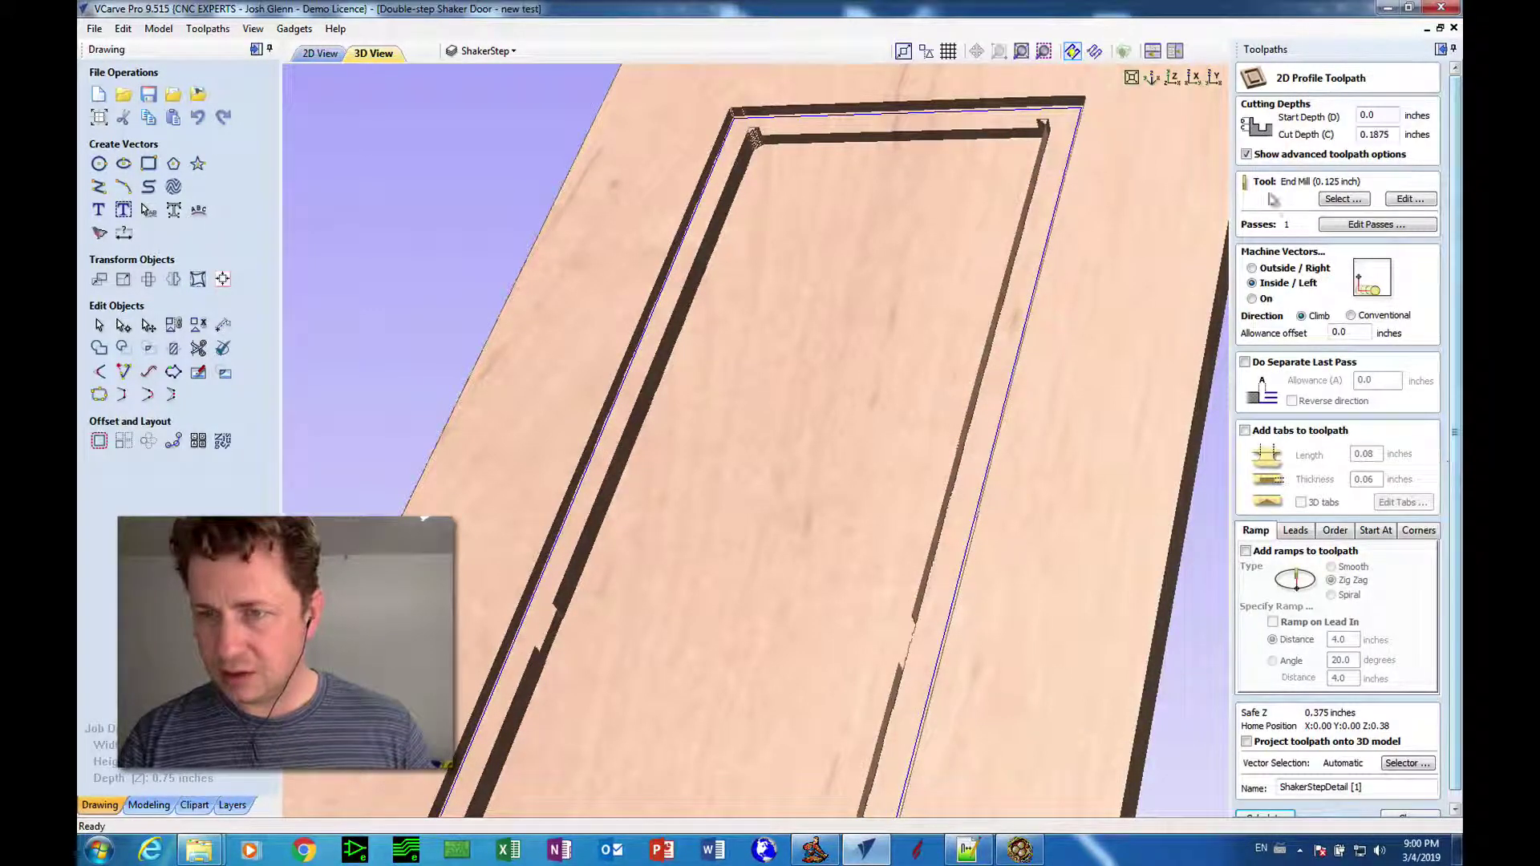
left_click(1247, 154)
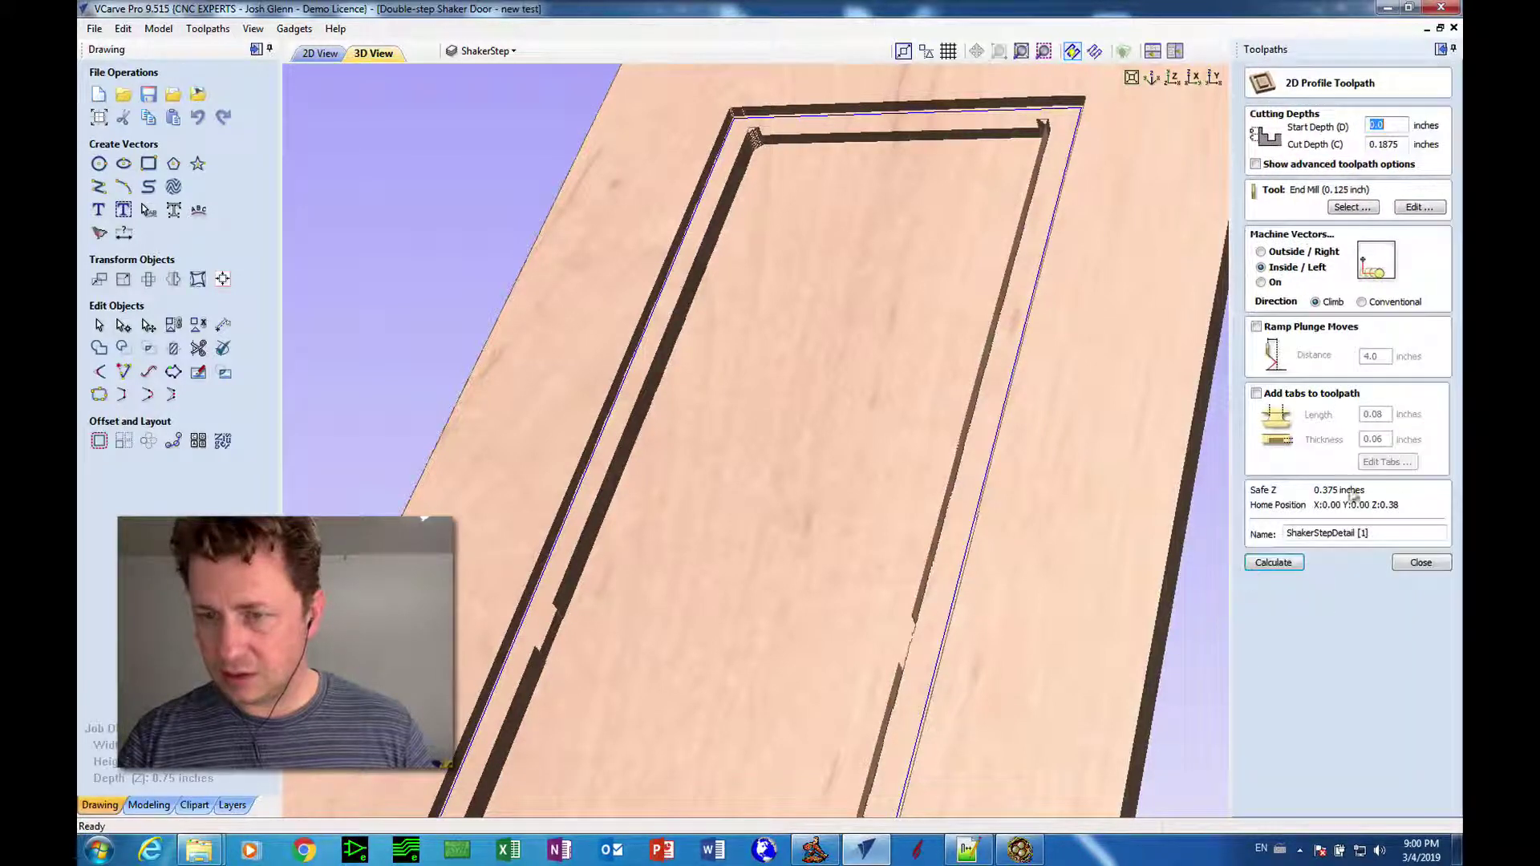
left_click(1253, 164)
left_click(1253, 165)
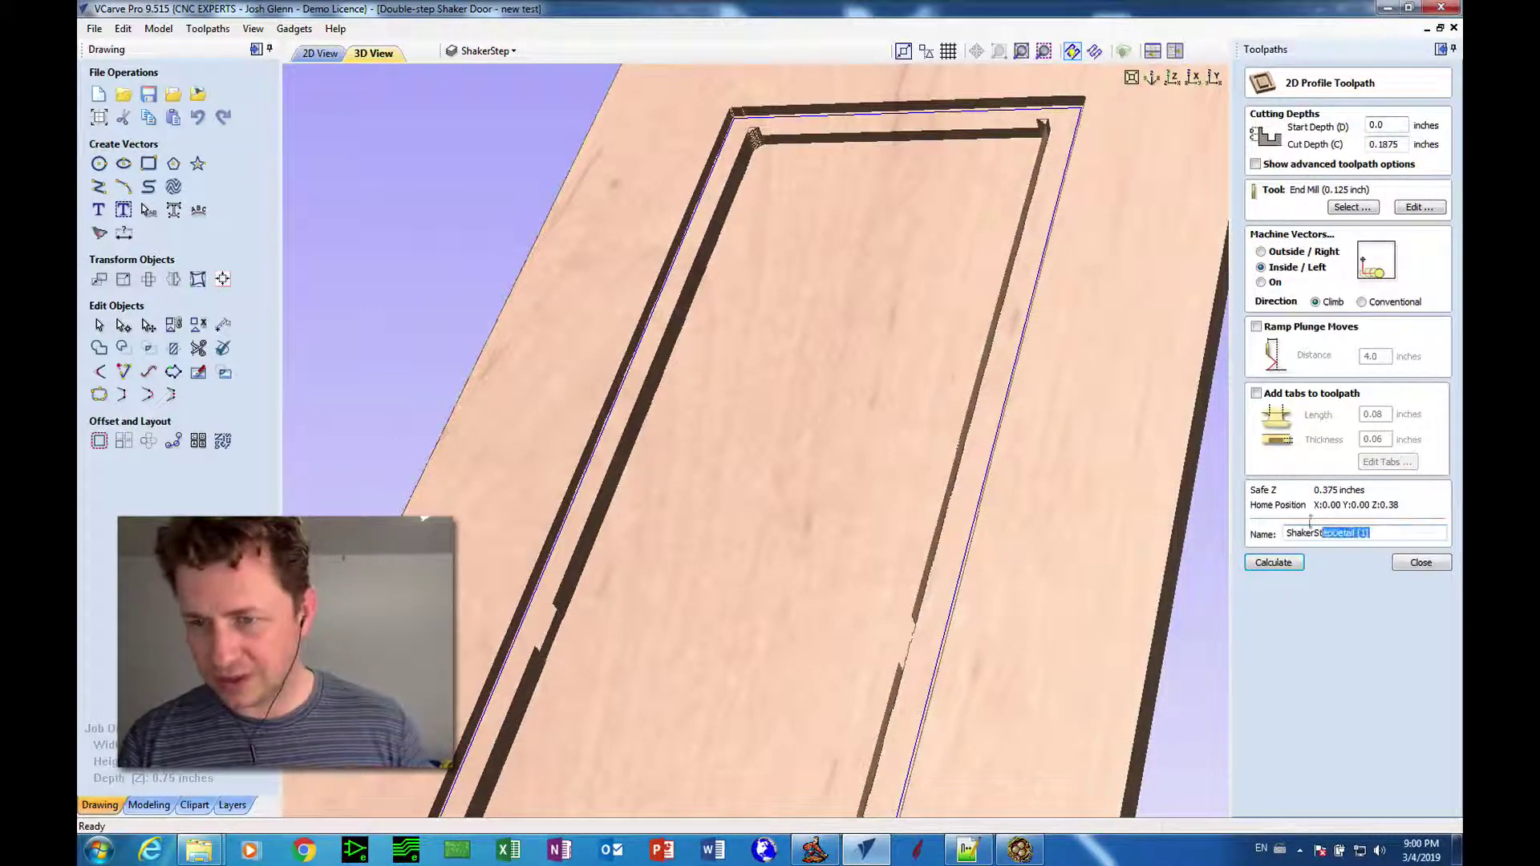
Rename the copy to InnerStepDetail, calculate it and reopen its settings.
left_click_drag(1299, 522, 1283, 533)
type("Inner")
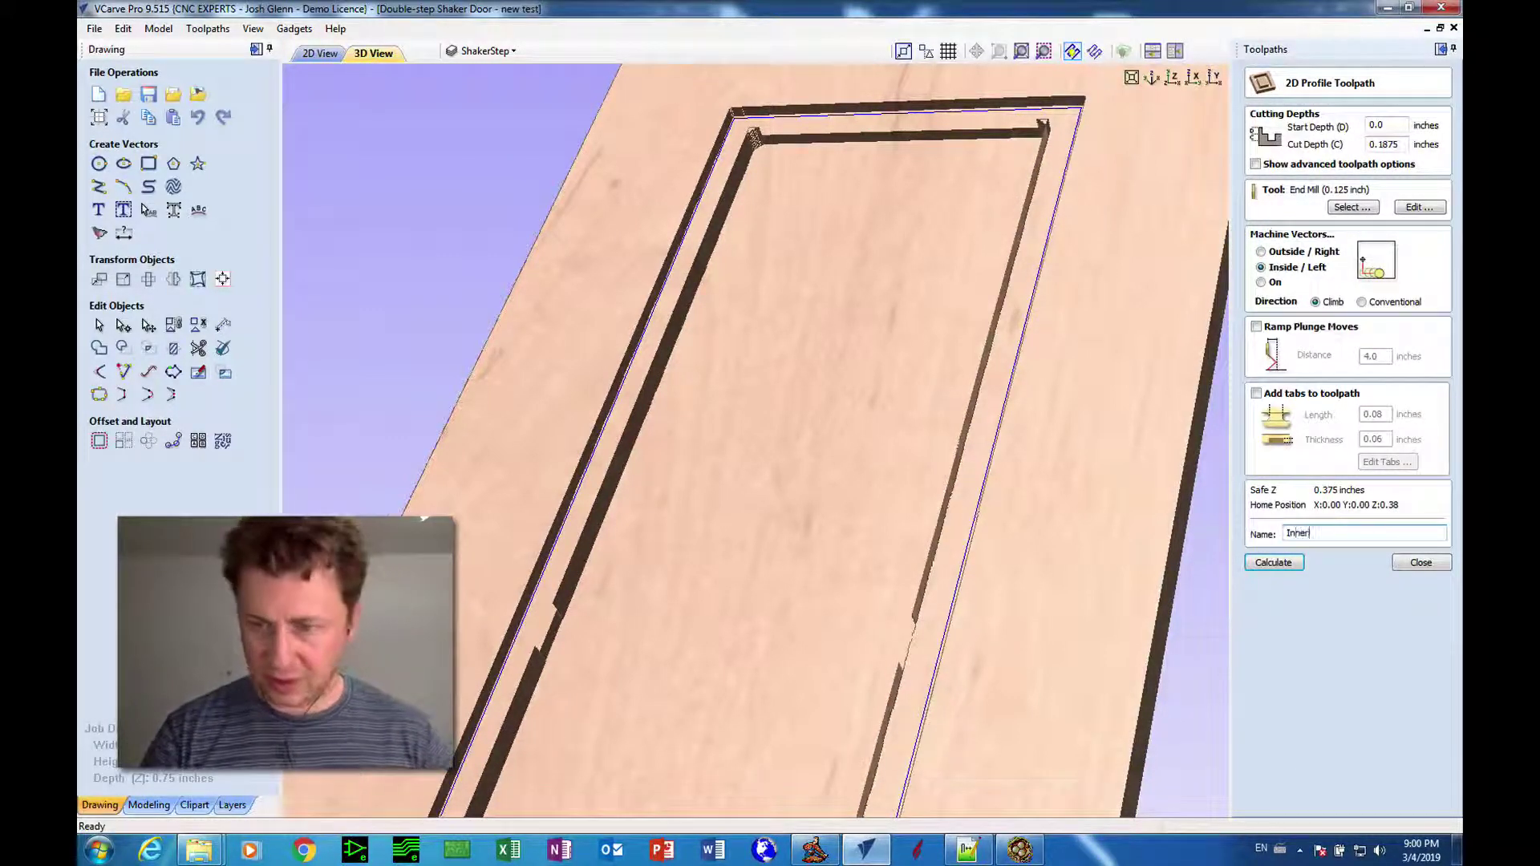
type("StepDetail")
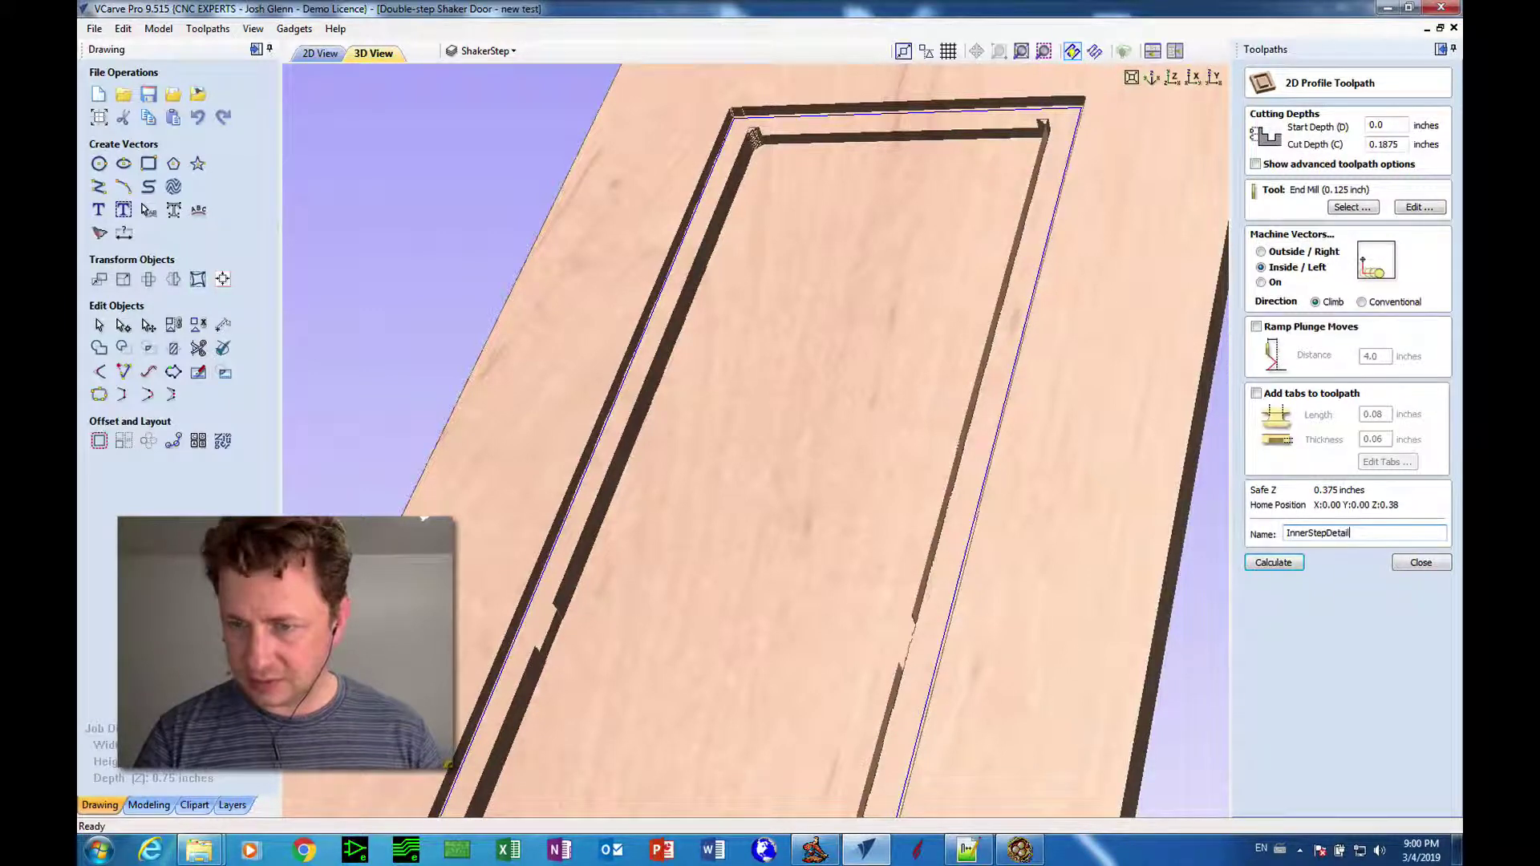
key("Return")
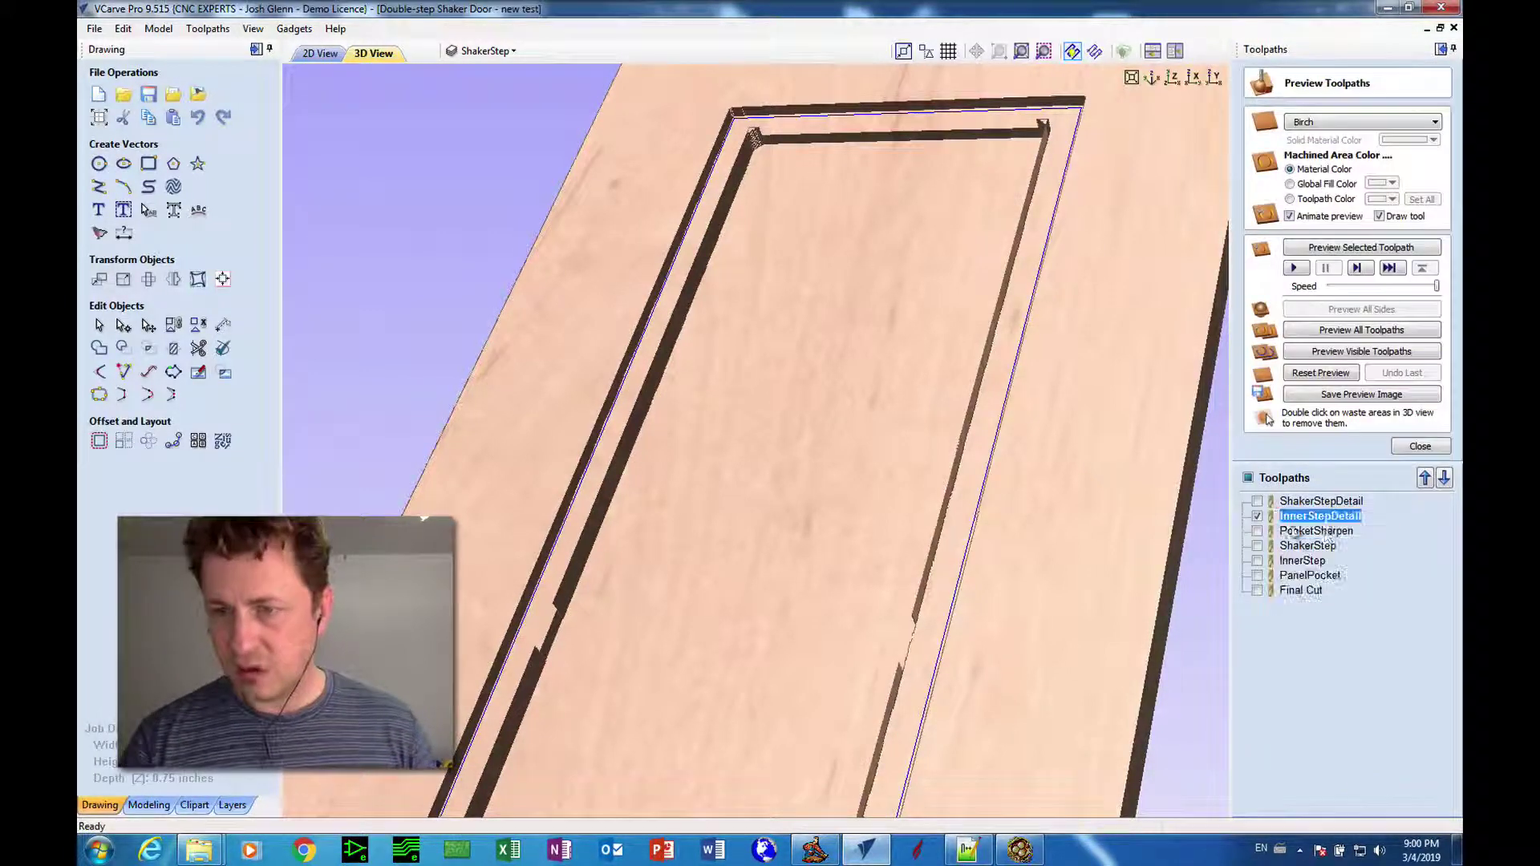
double_click(1287, 520)
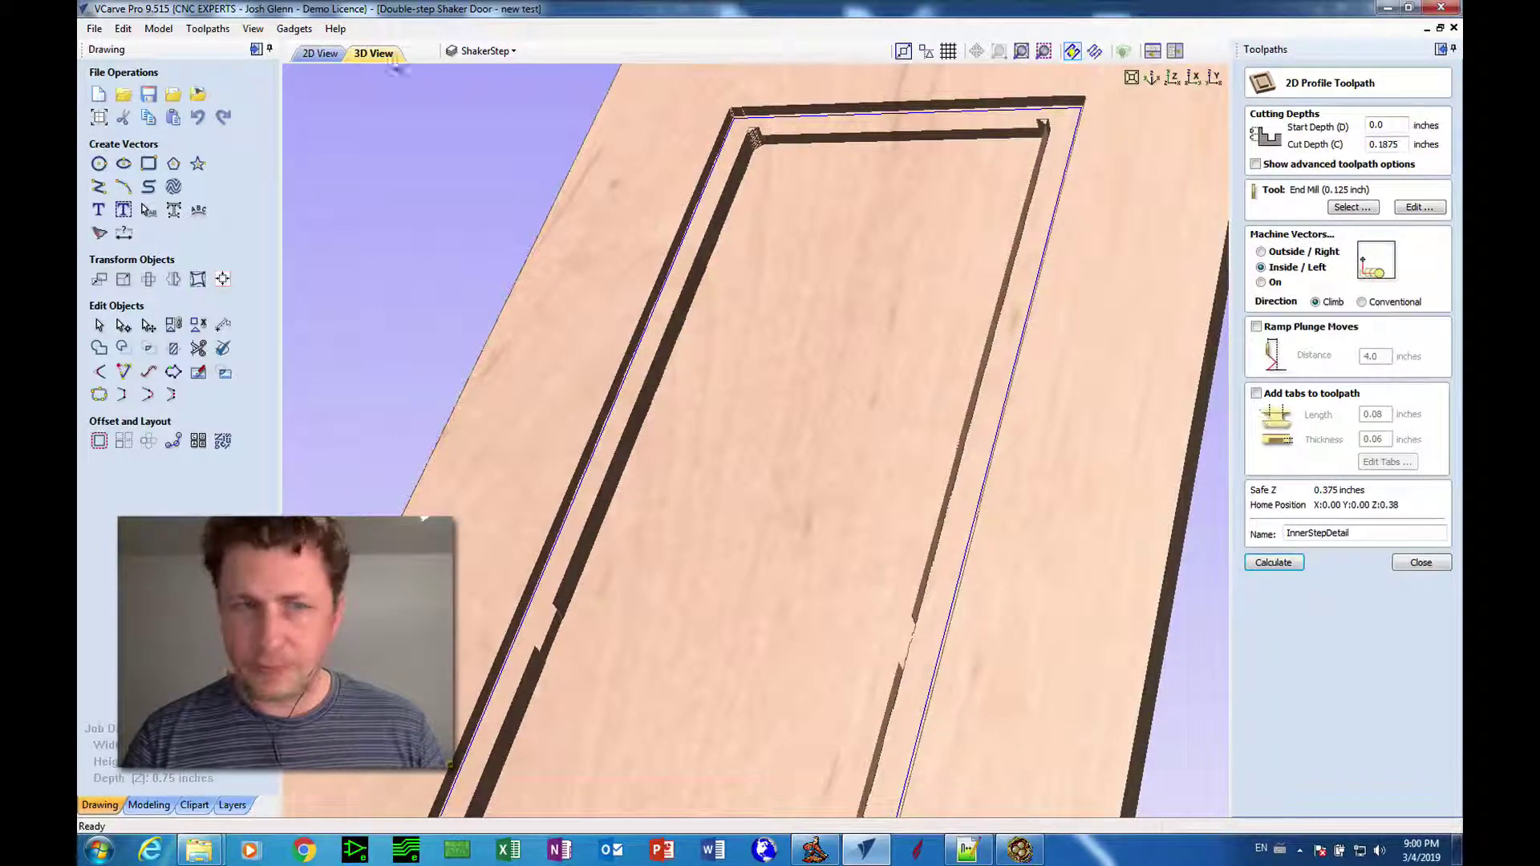
Select the inner 5 × 18 rectangle in 2D View and recalculate InnerStepDetail on it.
left_click(320, 53)
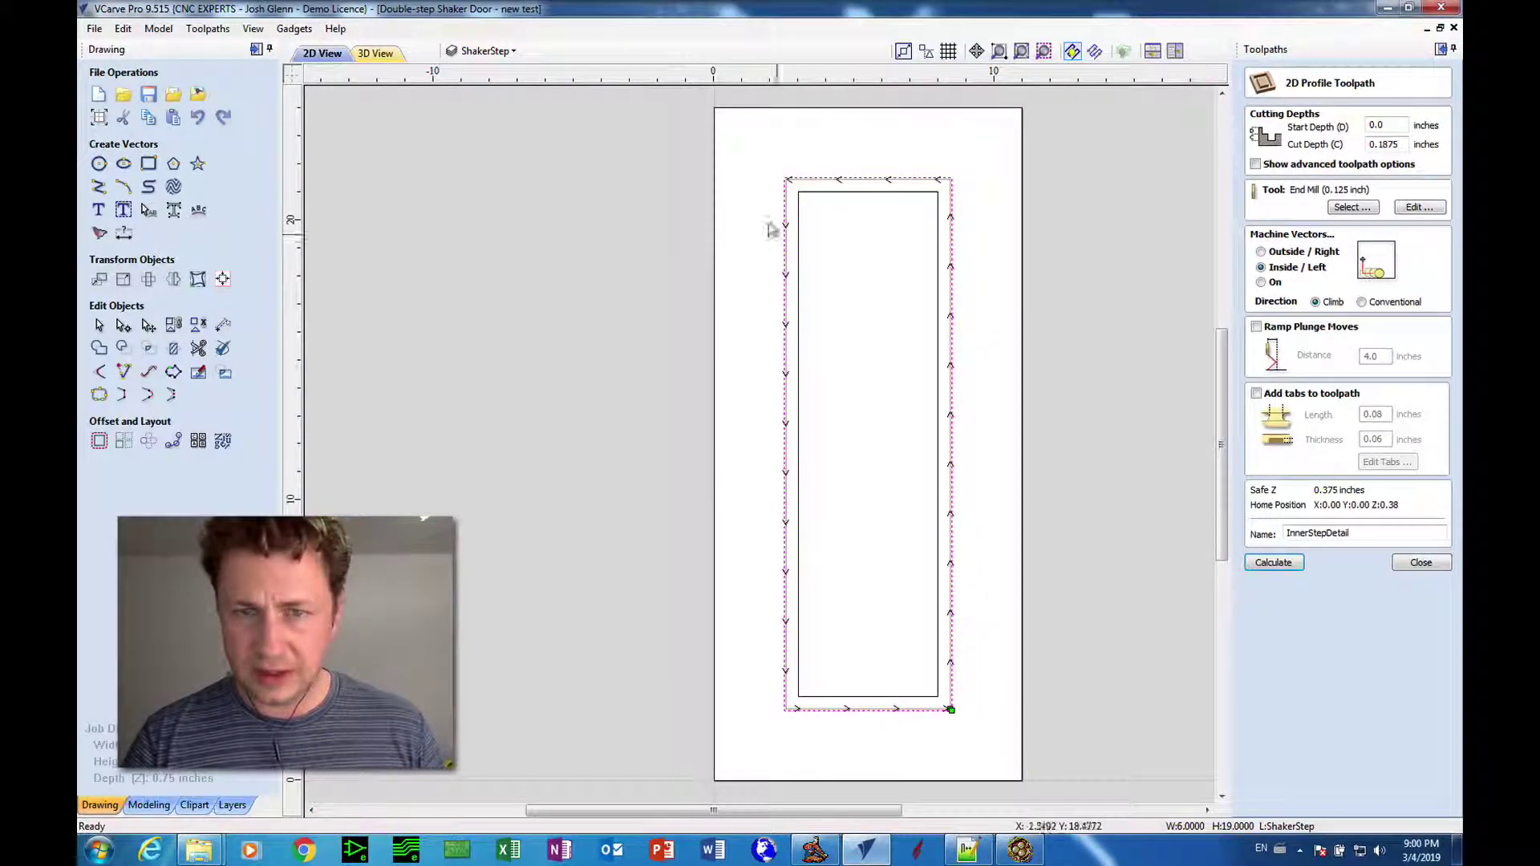
left_click(797, 205)
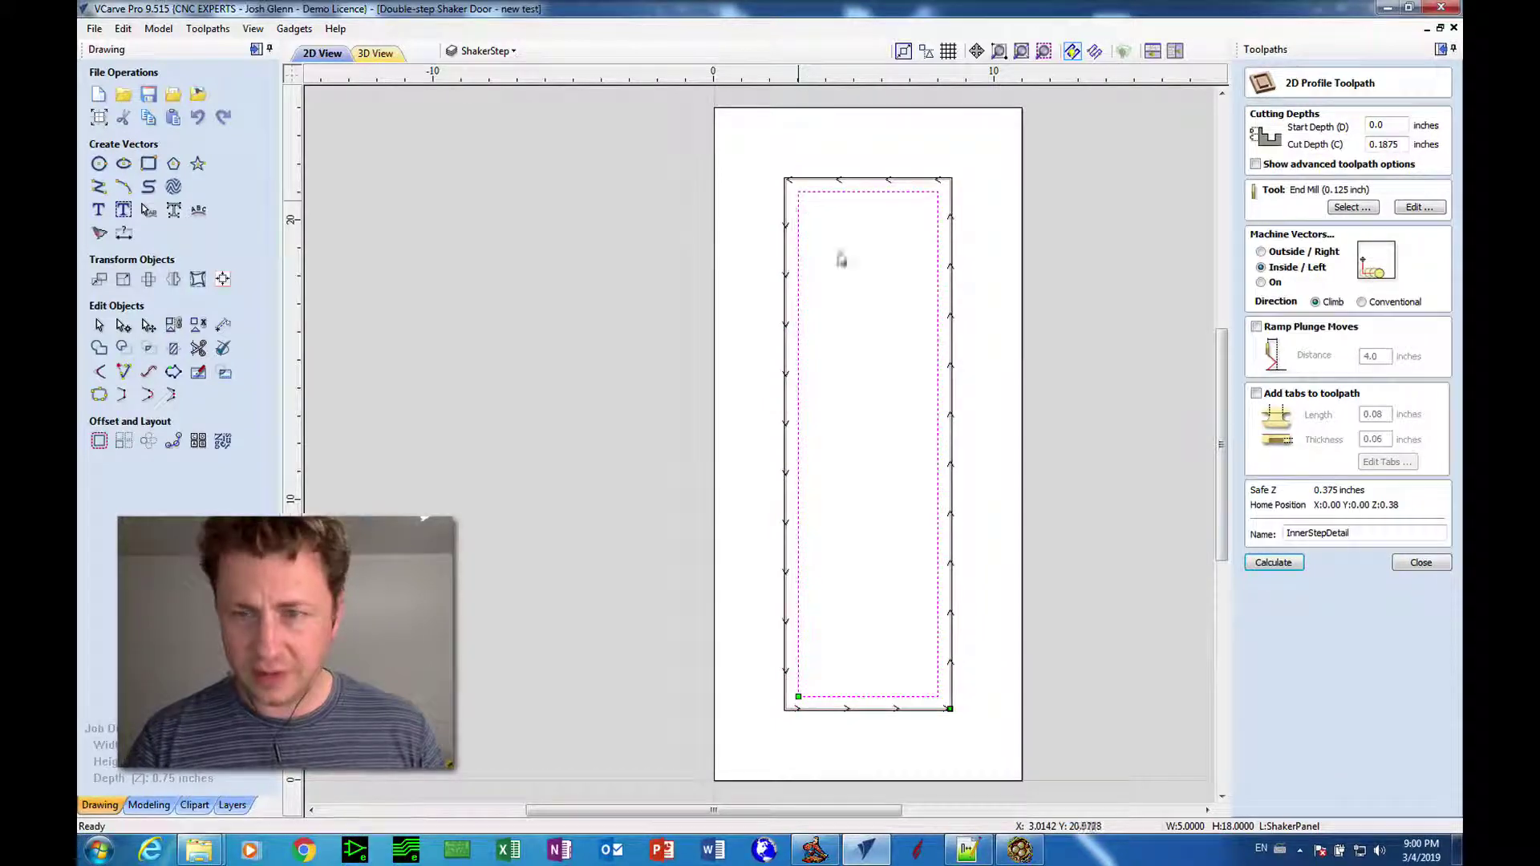
left_click(1273, 563)
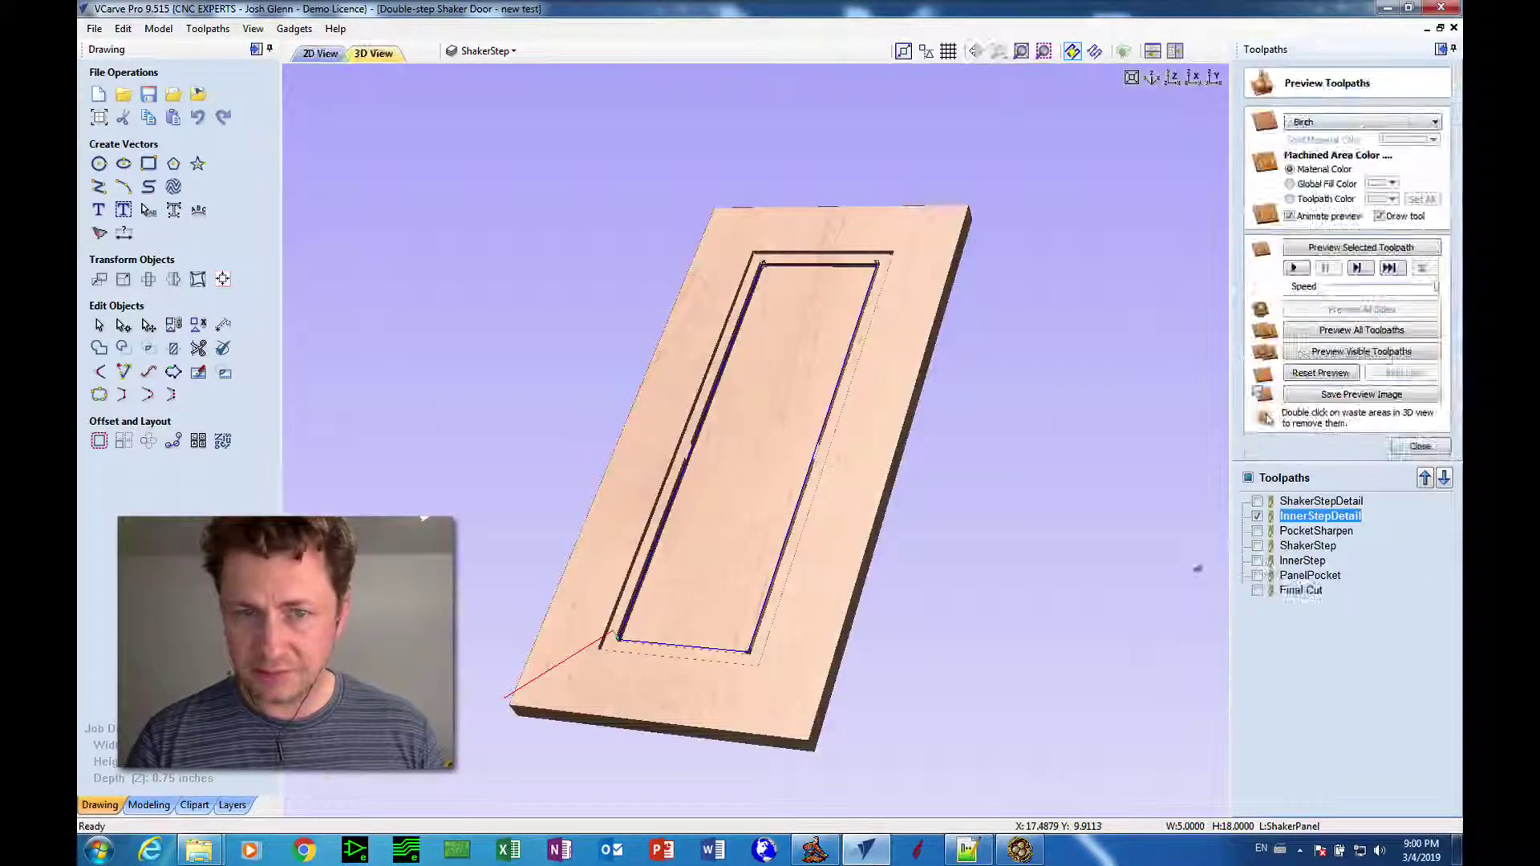
Set InnerStepDetail's cut depth to 0.375, recalculate and preview it on the door.
double_click(1320, 517)
left_click_drag(1404, 144, 1357, 145)
type(".375")
left_click(1274, 562)
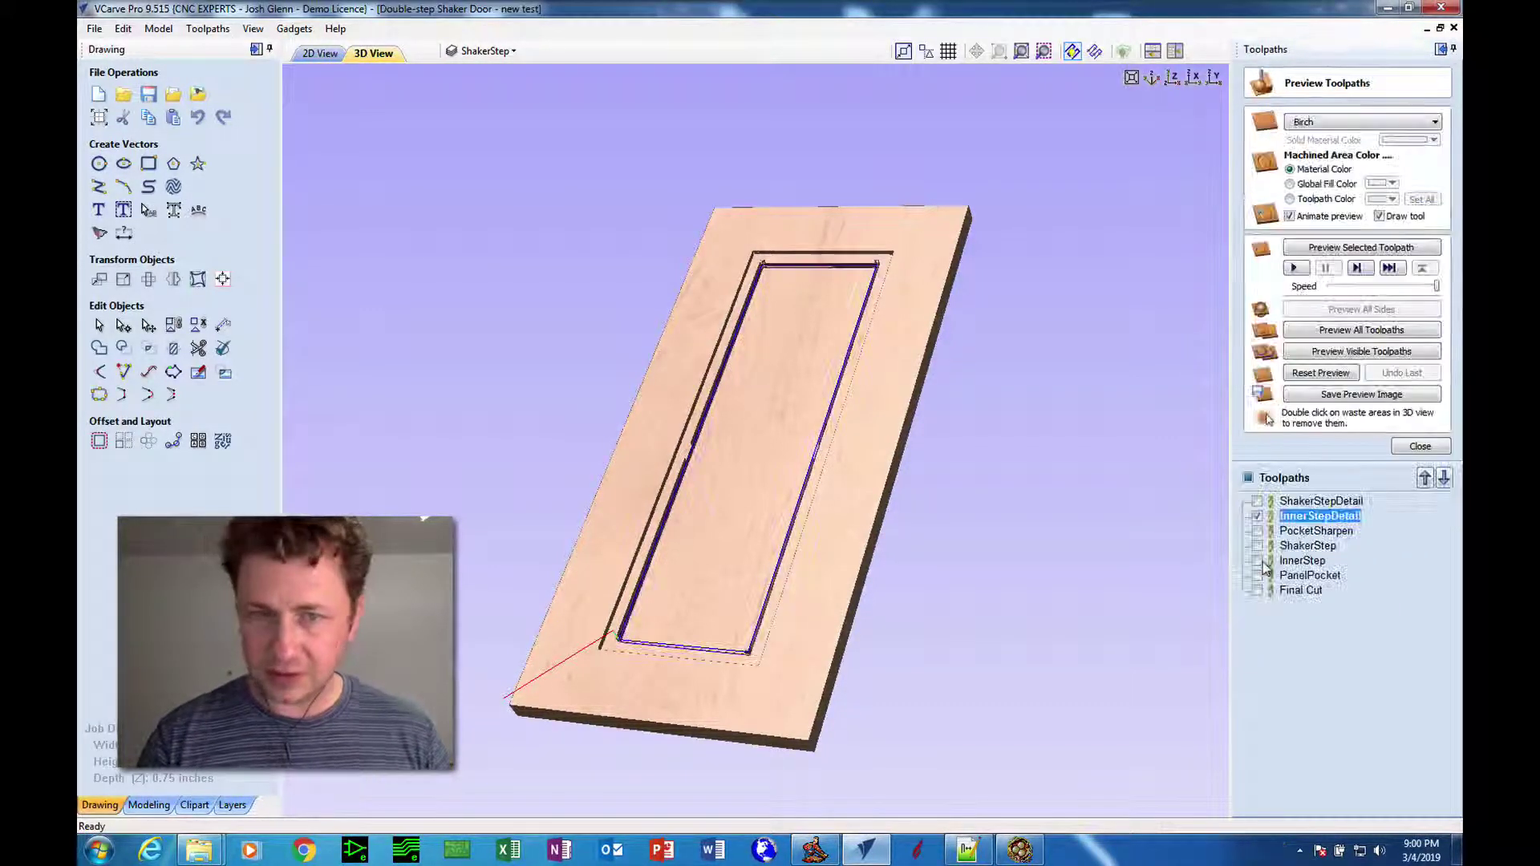
left_click(1325, 250)
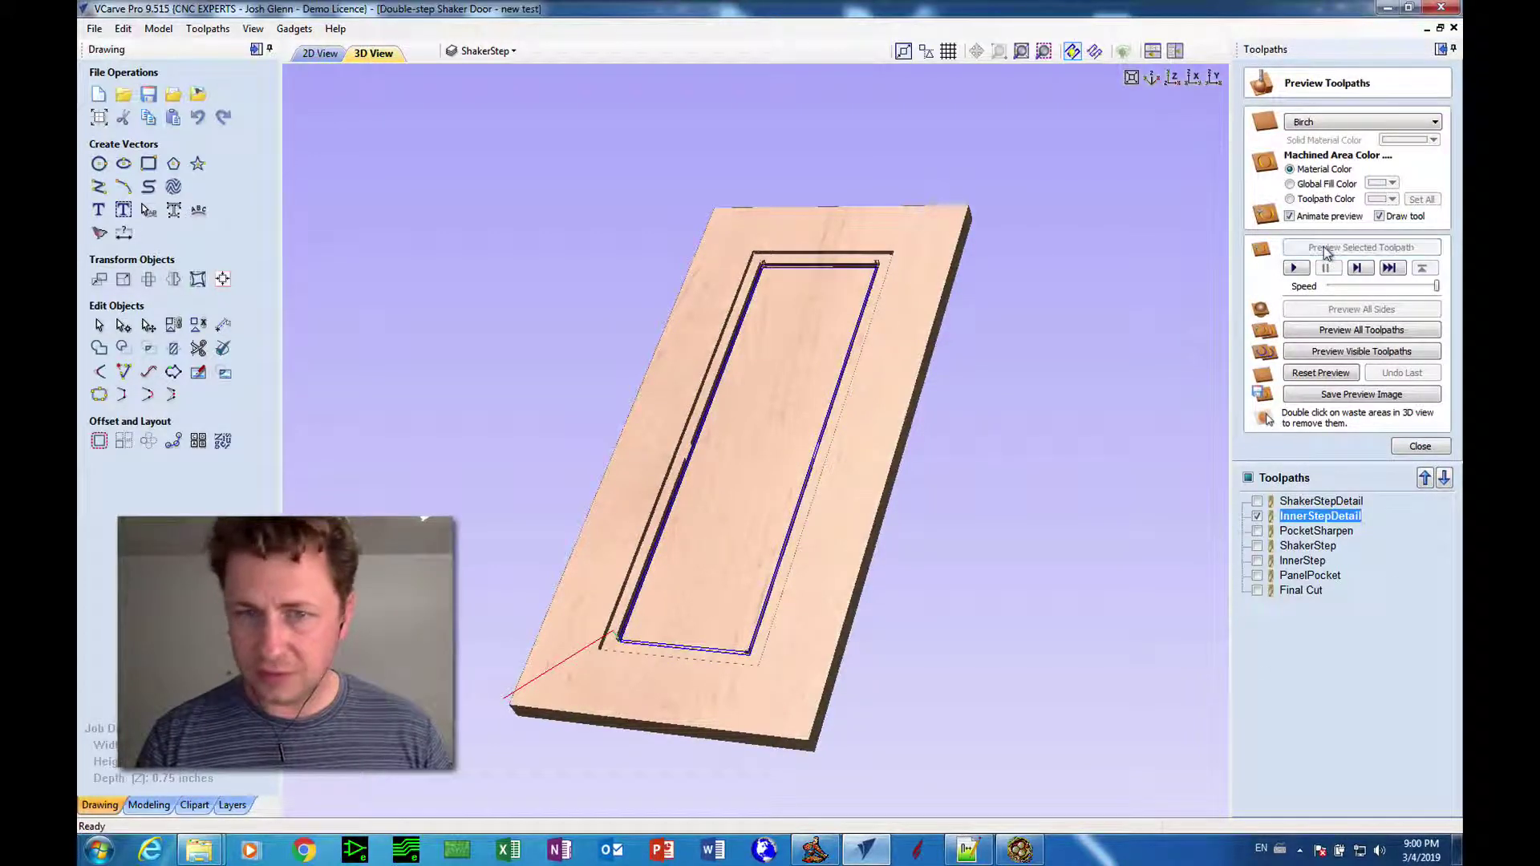
left_click_drag(832, 327, 806, 313)
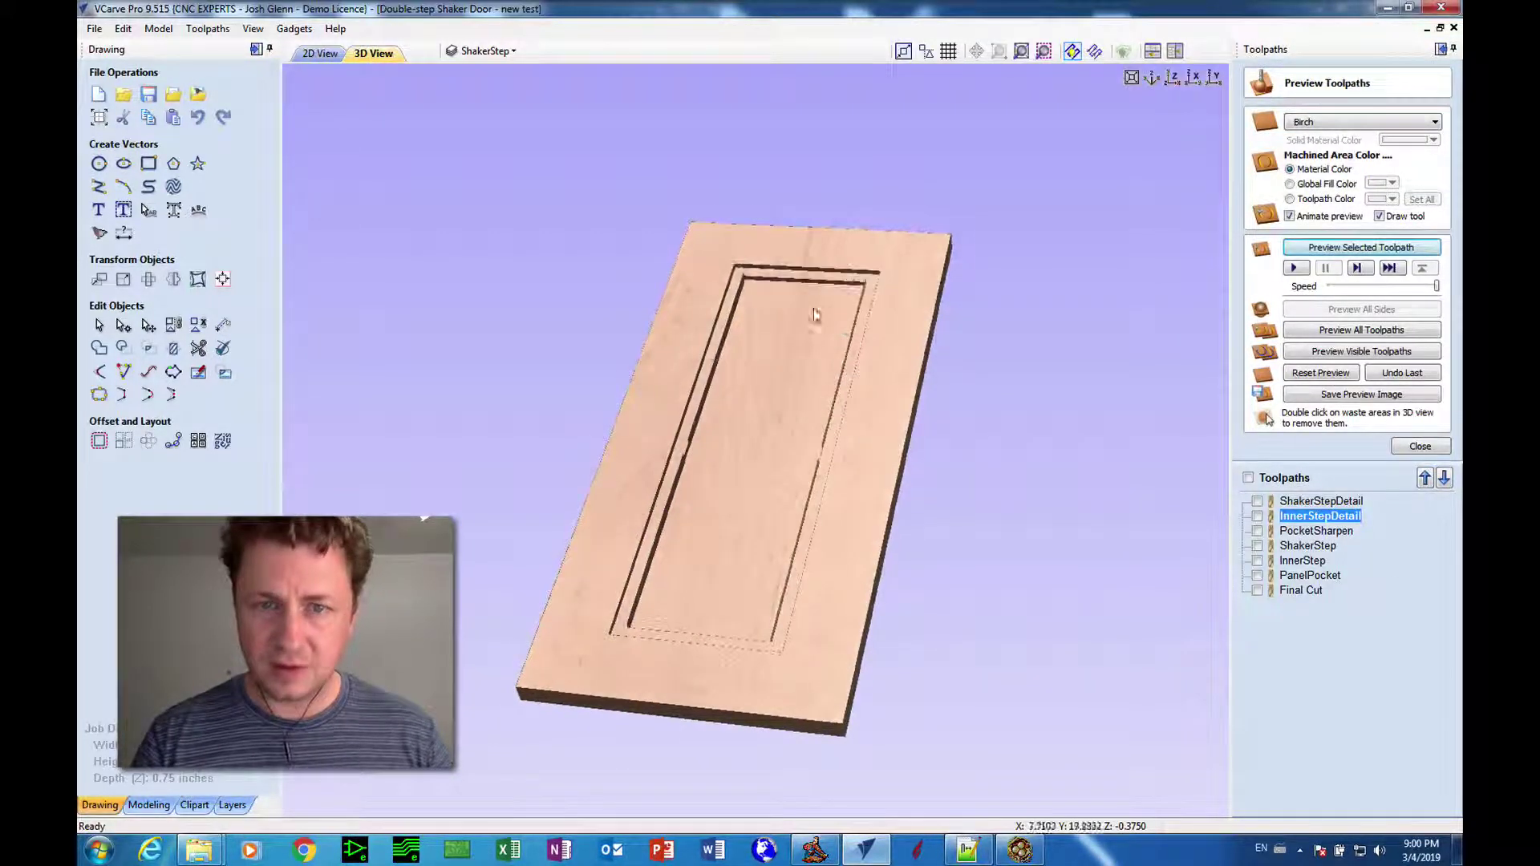
left_click_drag(618, 700, 706, 790)
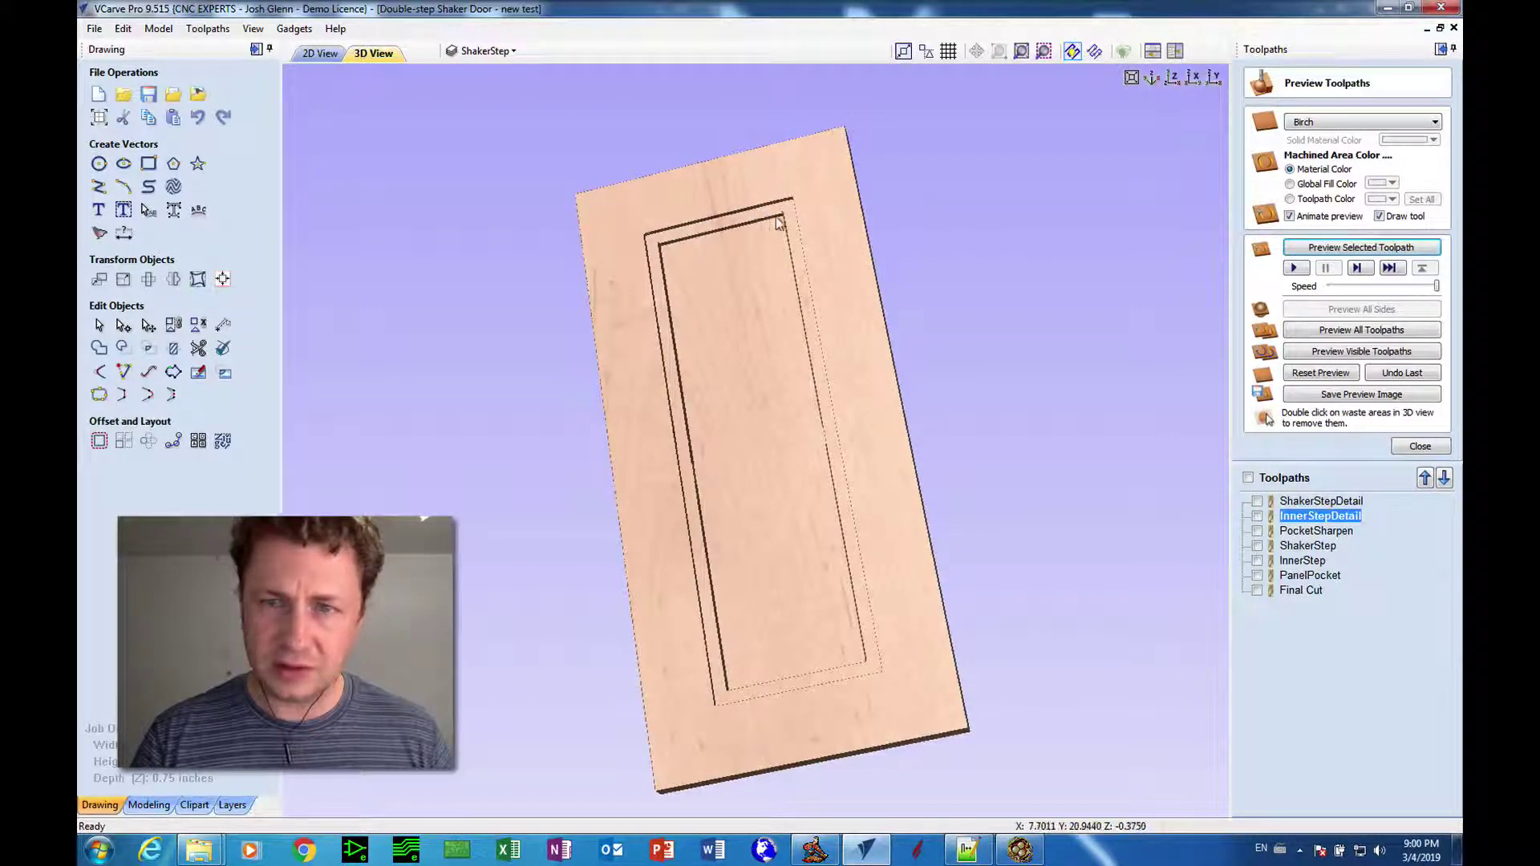
mouse_move(779, 223)
left_mouse_down()
mouse_move(795, 235)
mouse_move(760, 214)
left_mouse_up()
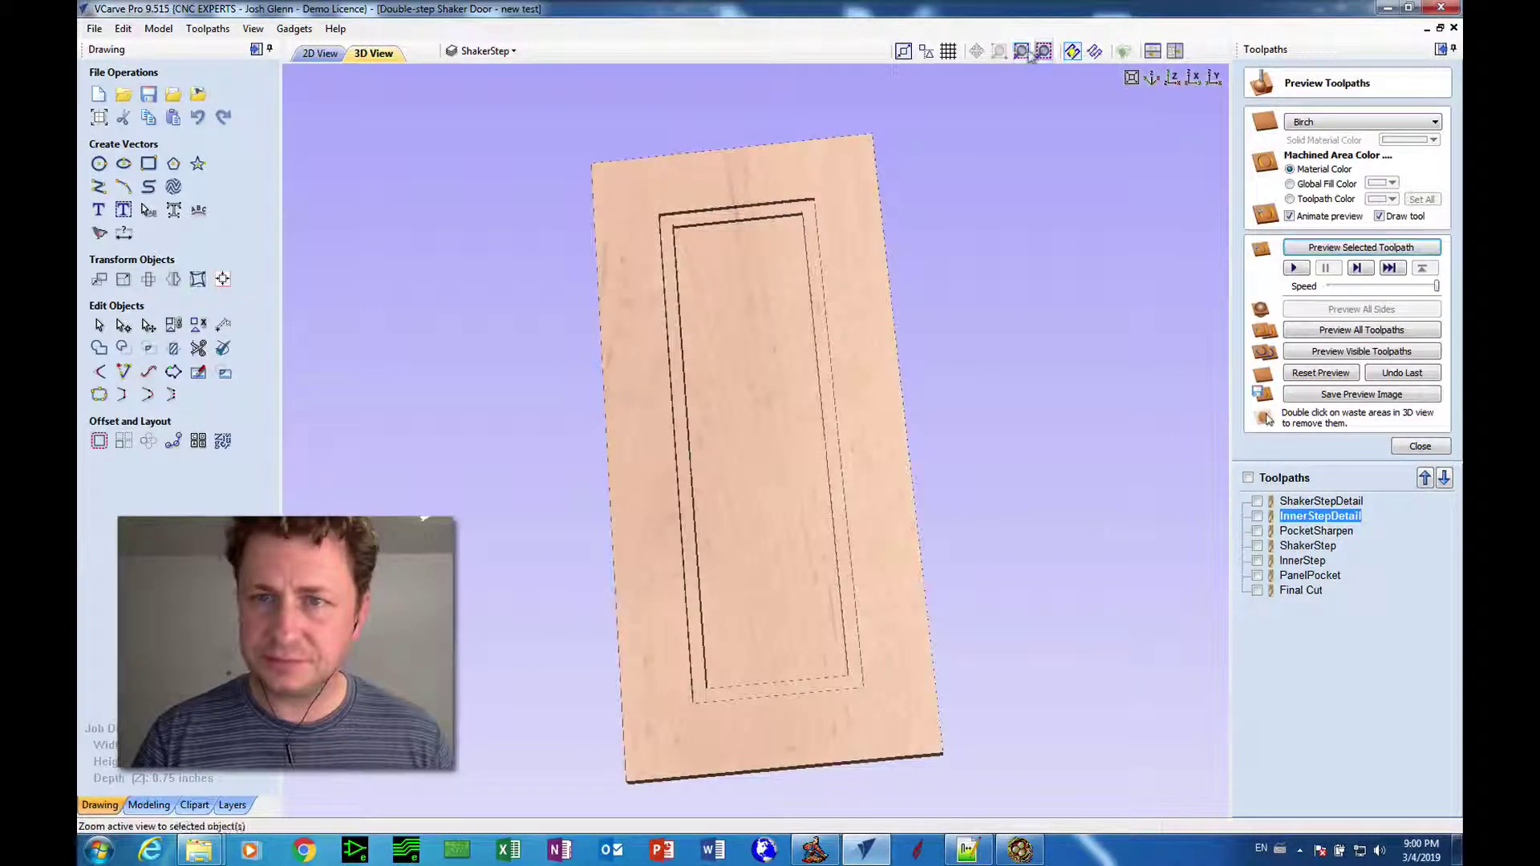
left_click(1027, 53)
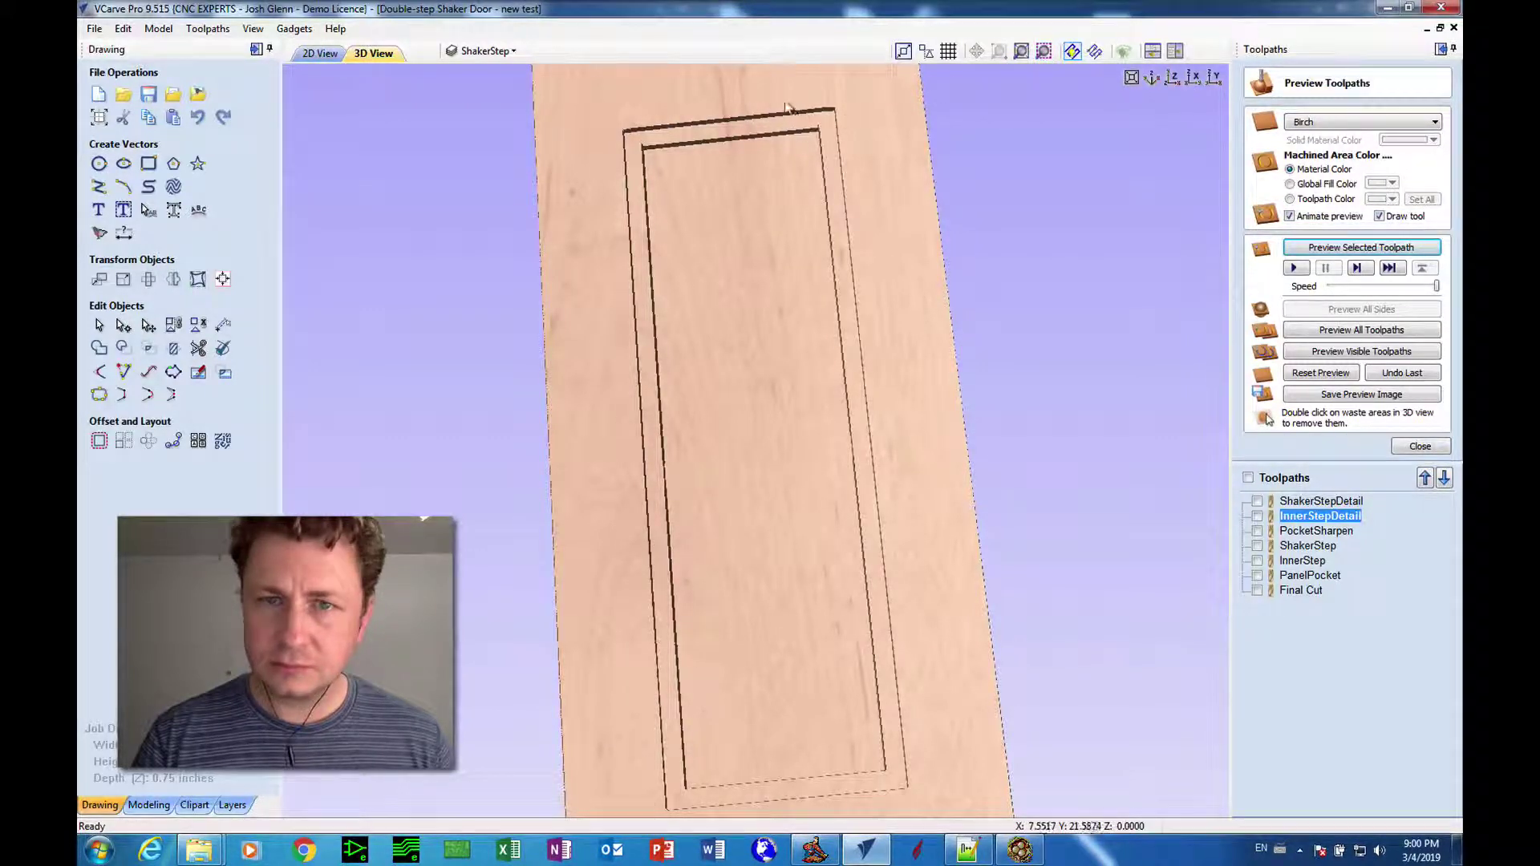
left_click_drag(793, 108, 961, 71)
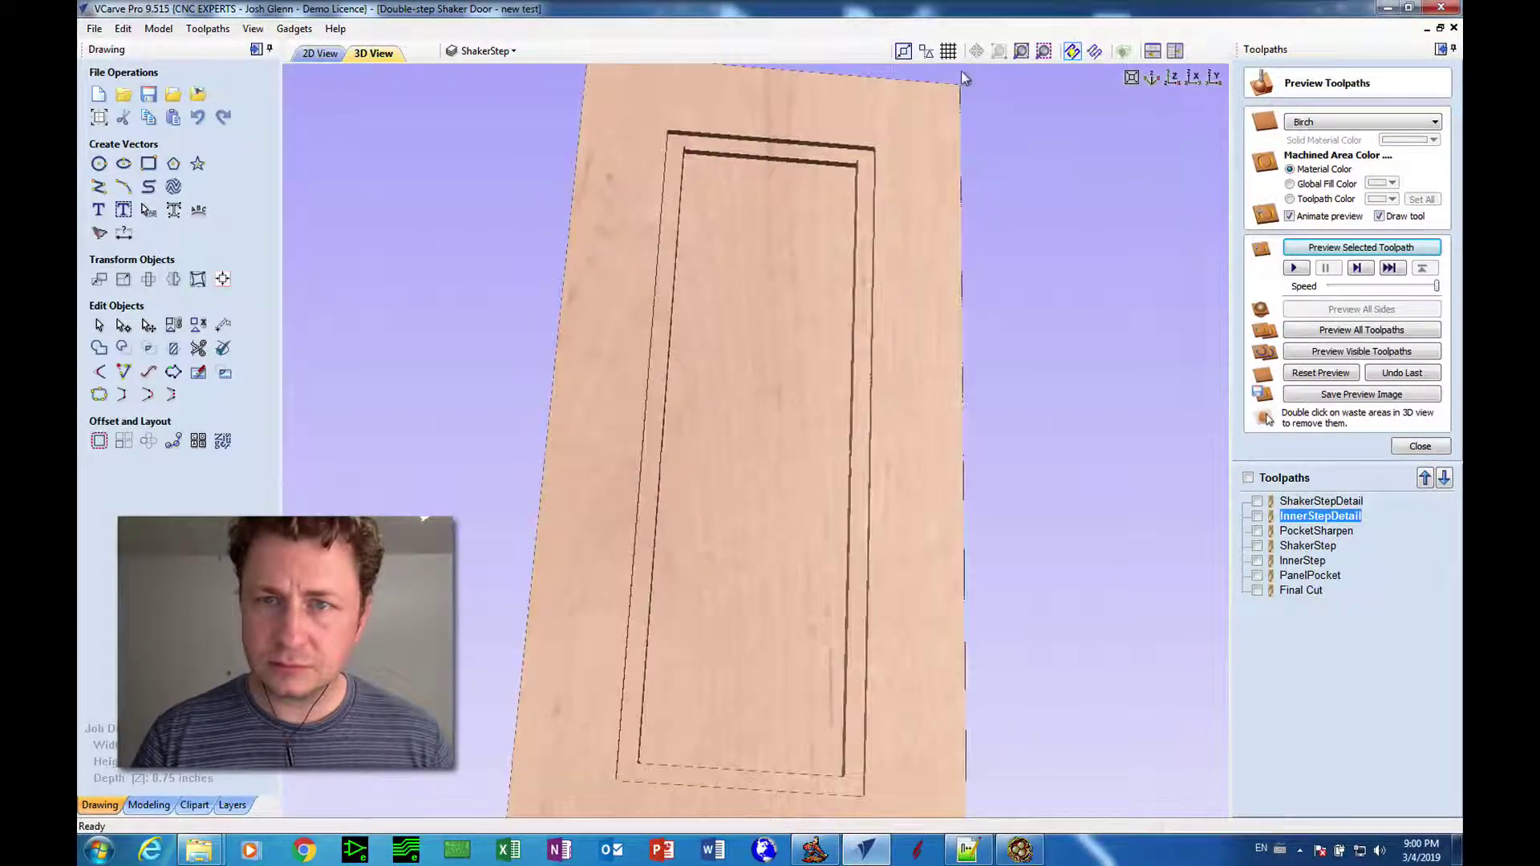
left_click(1021, 51)
scroll(722, 193, "down", 3)
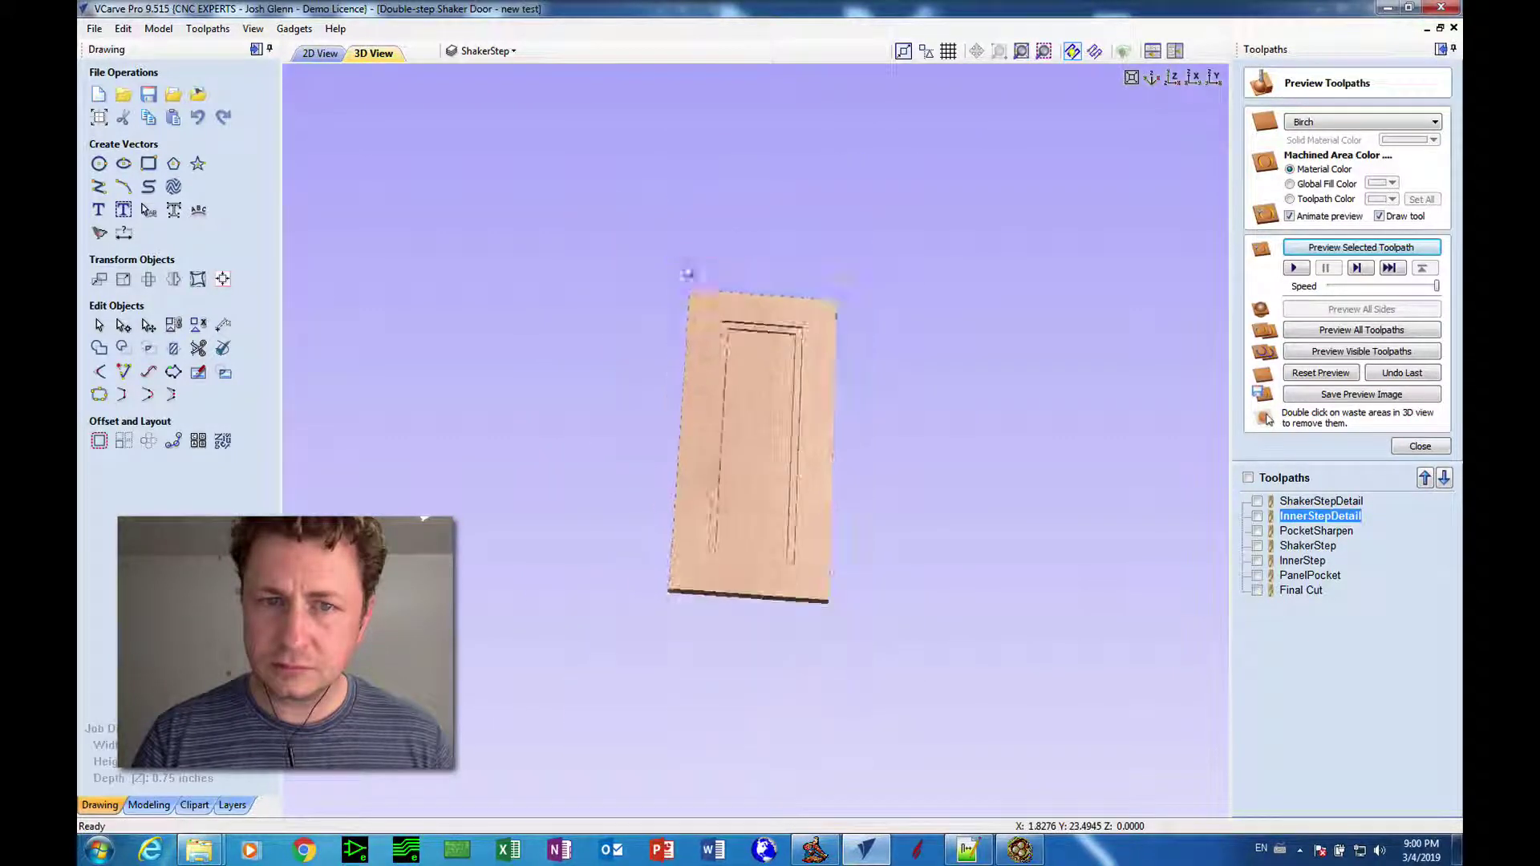
scroll(678, 205, "up", 6)
scroll(664, 150, "up", 2)
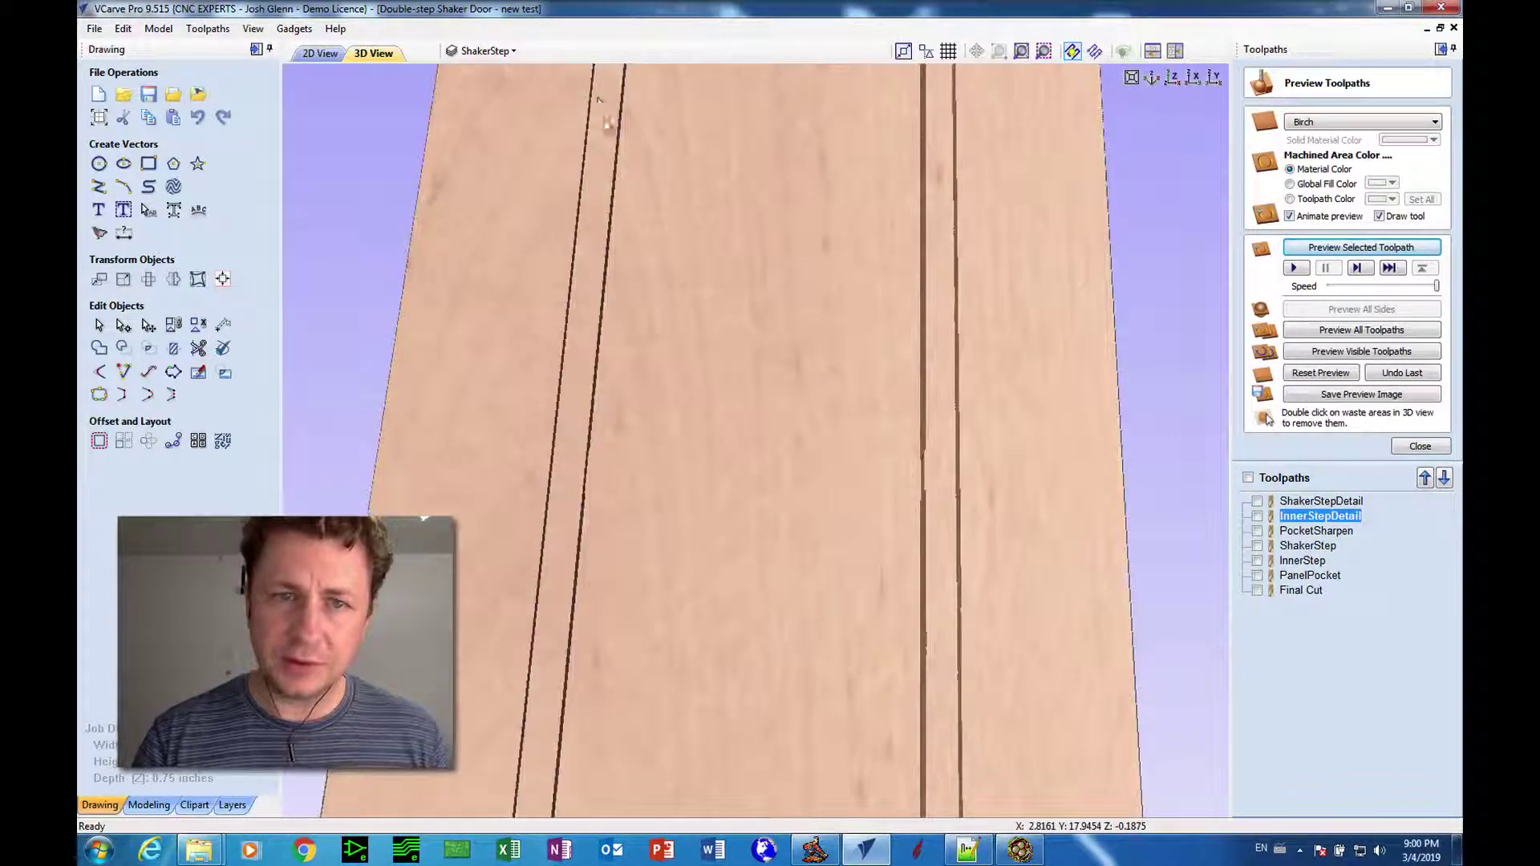
scroll(636, 525, "down", 4)
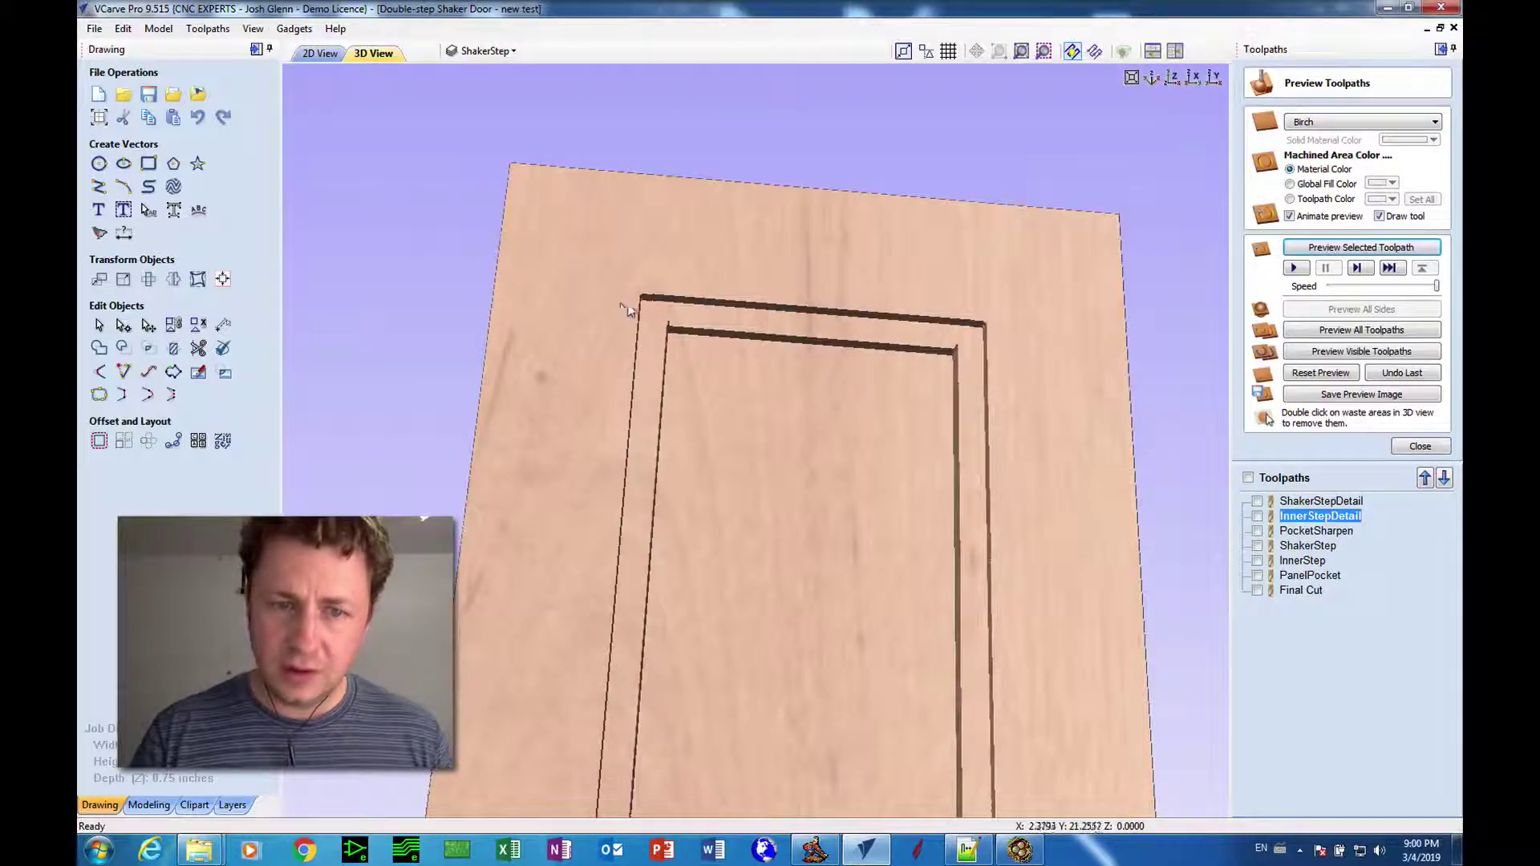
middle_click_drag(633, 337, 679, 424)
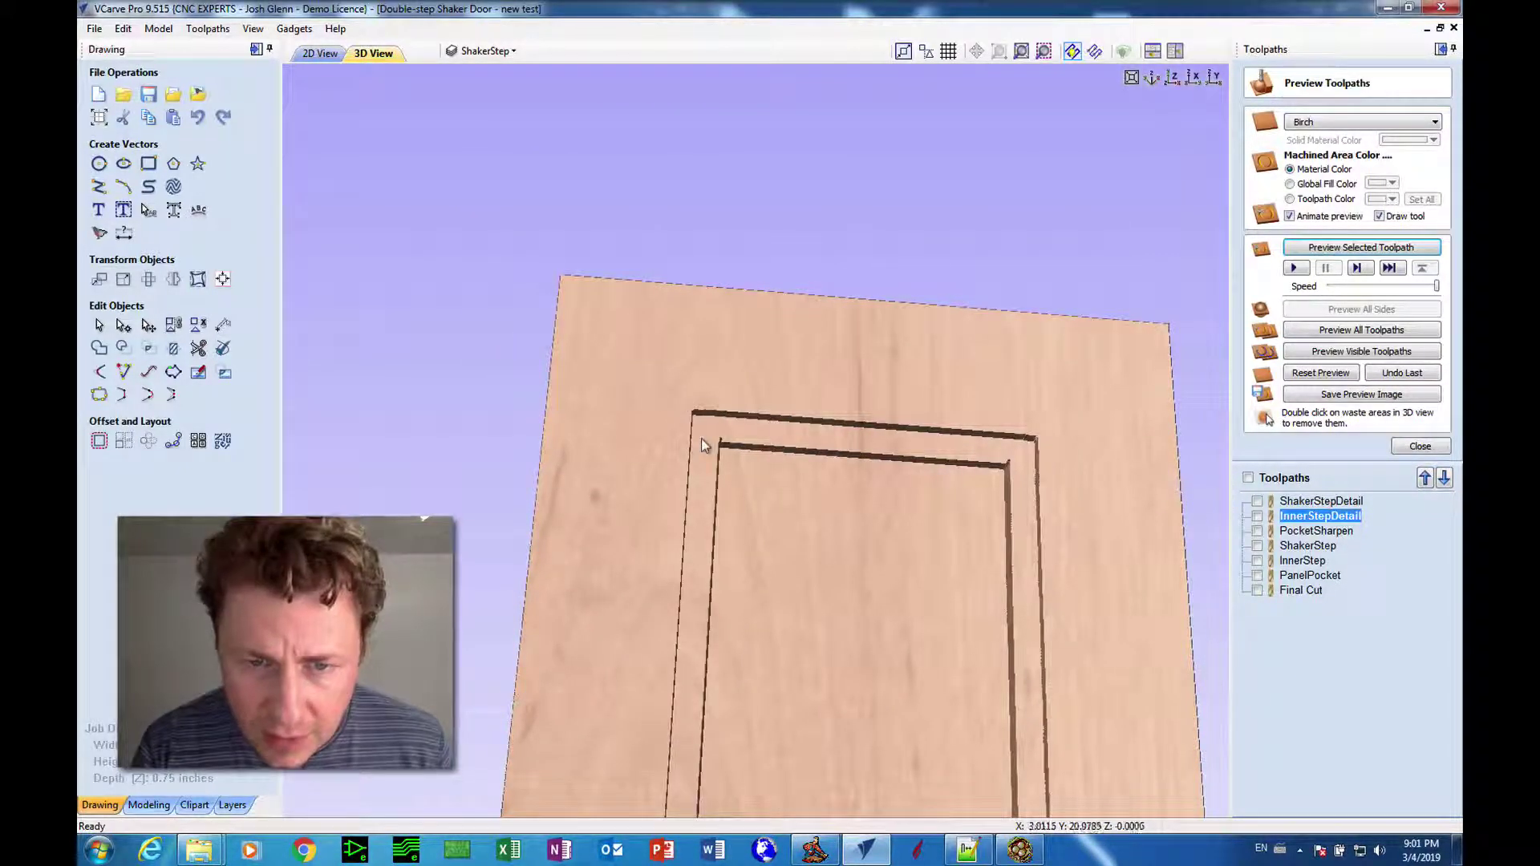
scroll(701, 438, "up", 1)
left_click_drag(791, 481, 630, 512)
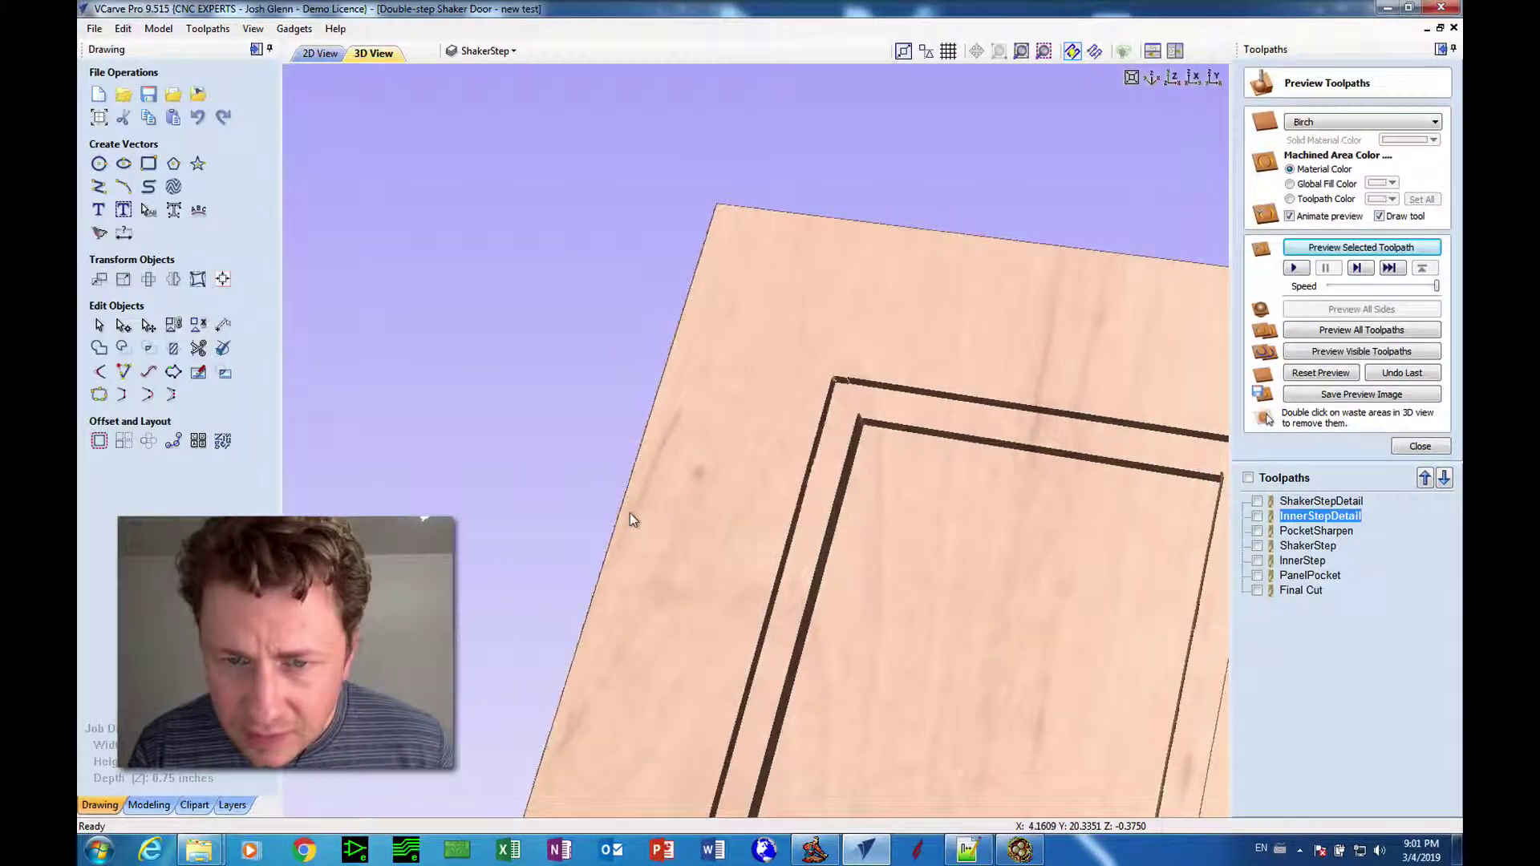
left_click_drag(894, 523, 702, 509)
mouse_move(804, 459)
left_mouse_down()
mouse_move(843, 413)
mouse_move(821, 454)
left_mouse_up()
left_click_drag(883, 287, 948, 243)
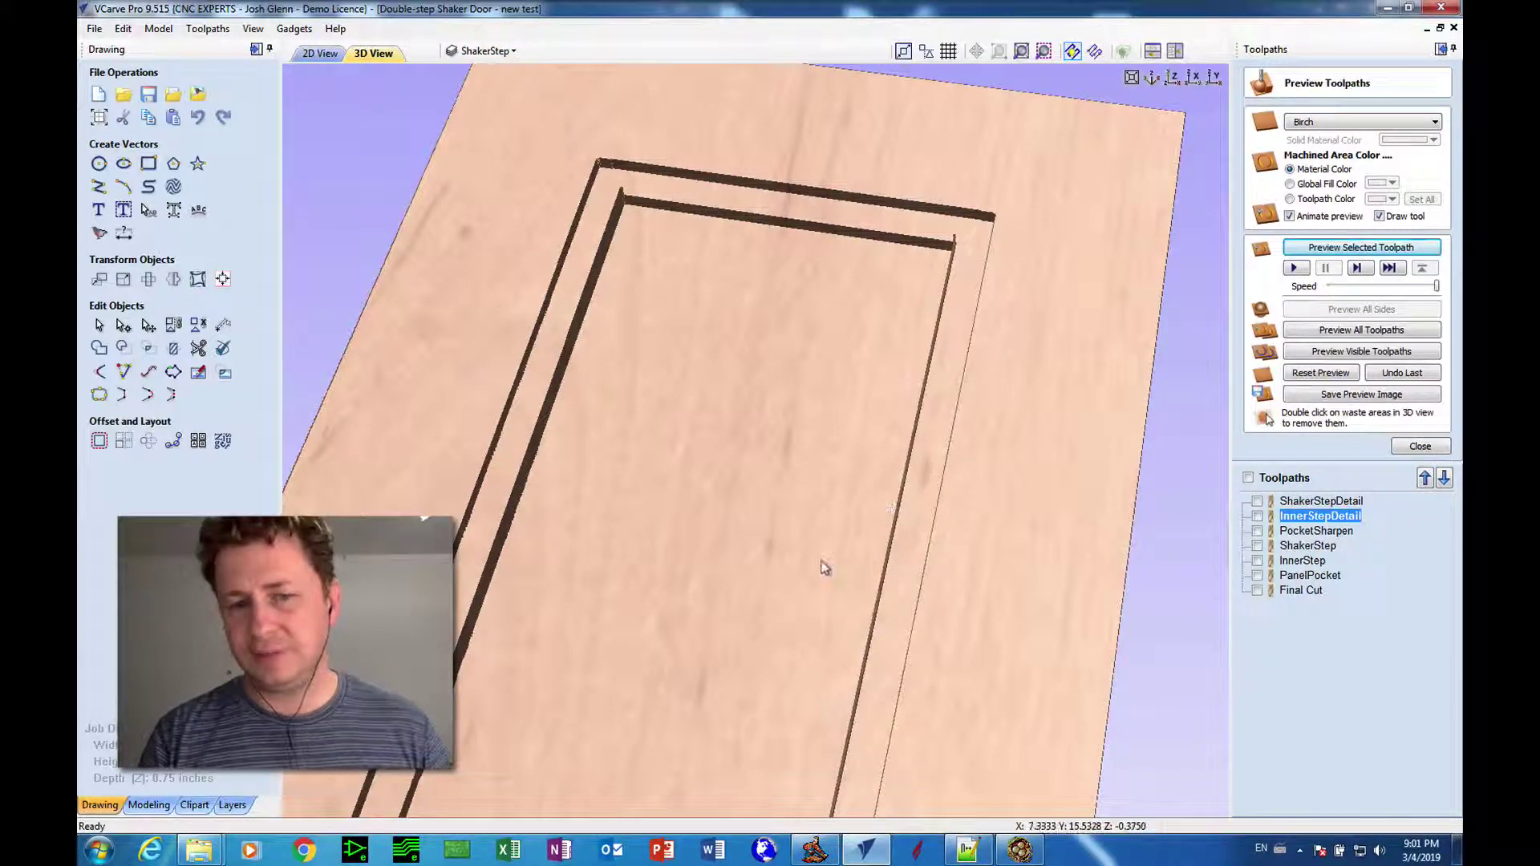
scroll(819, 571, "down", 3)
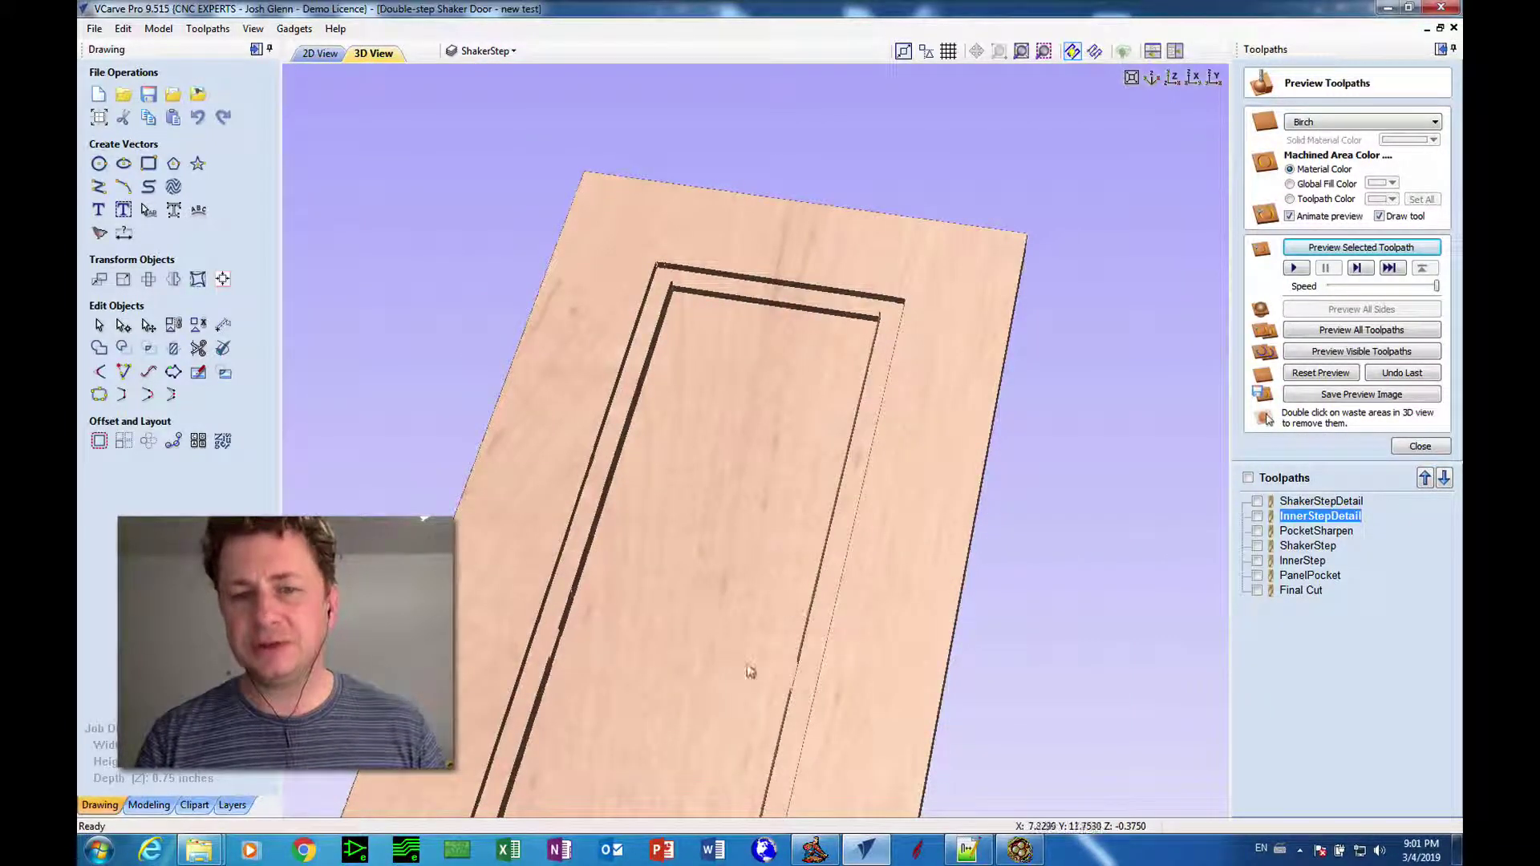
scroll(748, 663, "down", 2)
middle_click_drag(656, 715, 743, 591)
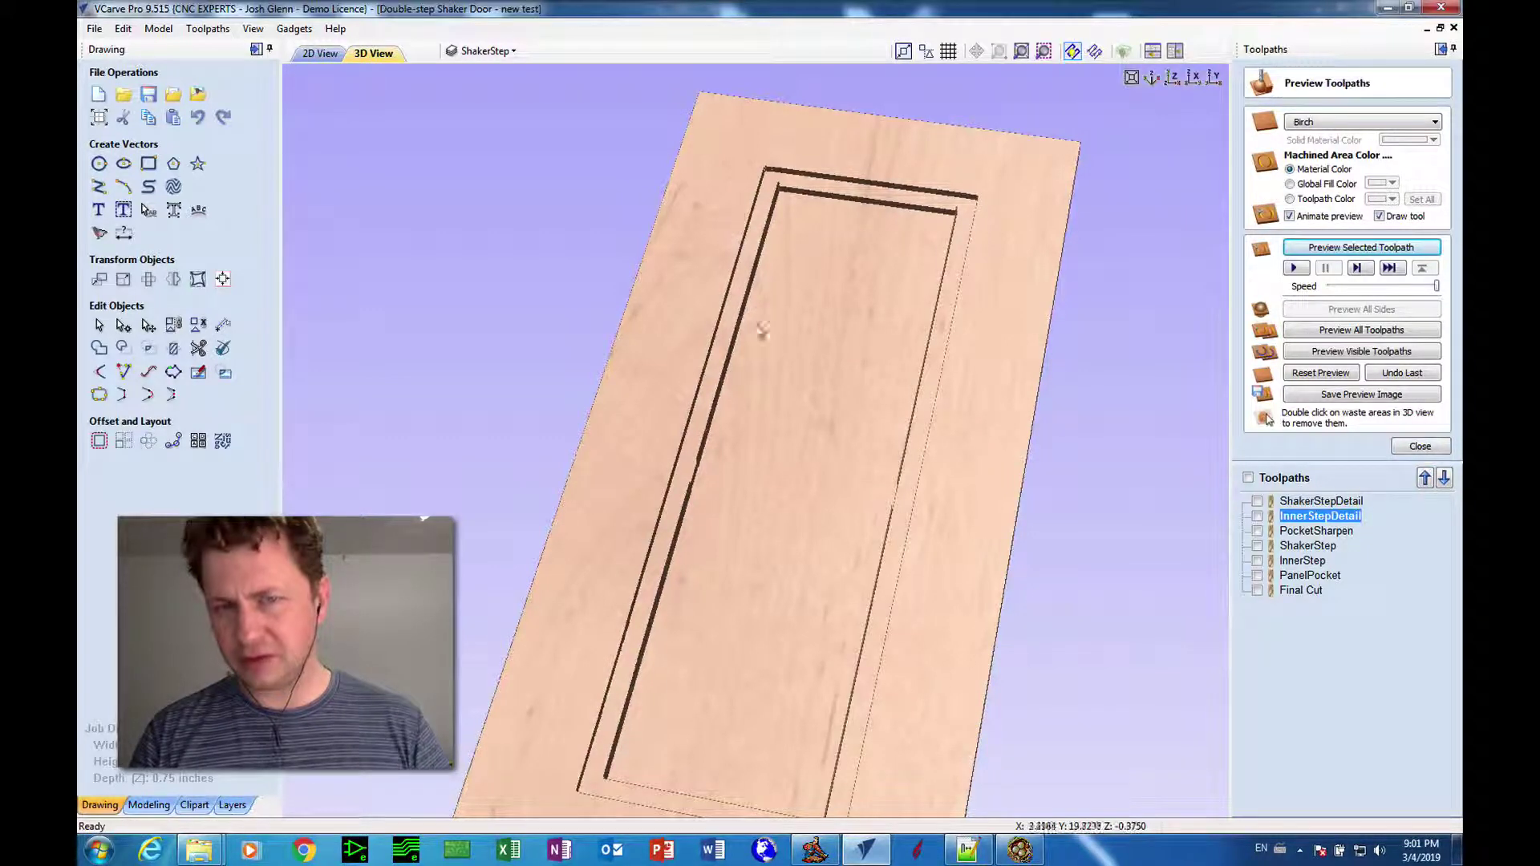
left_click_drag(773, 345, 726, 351)
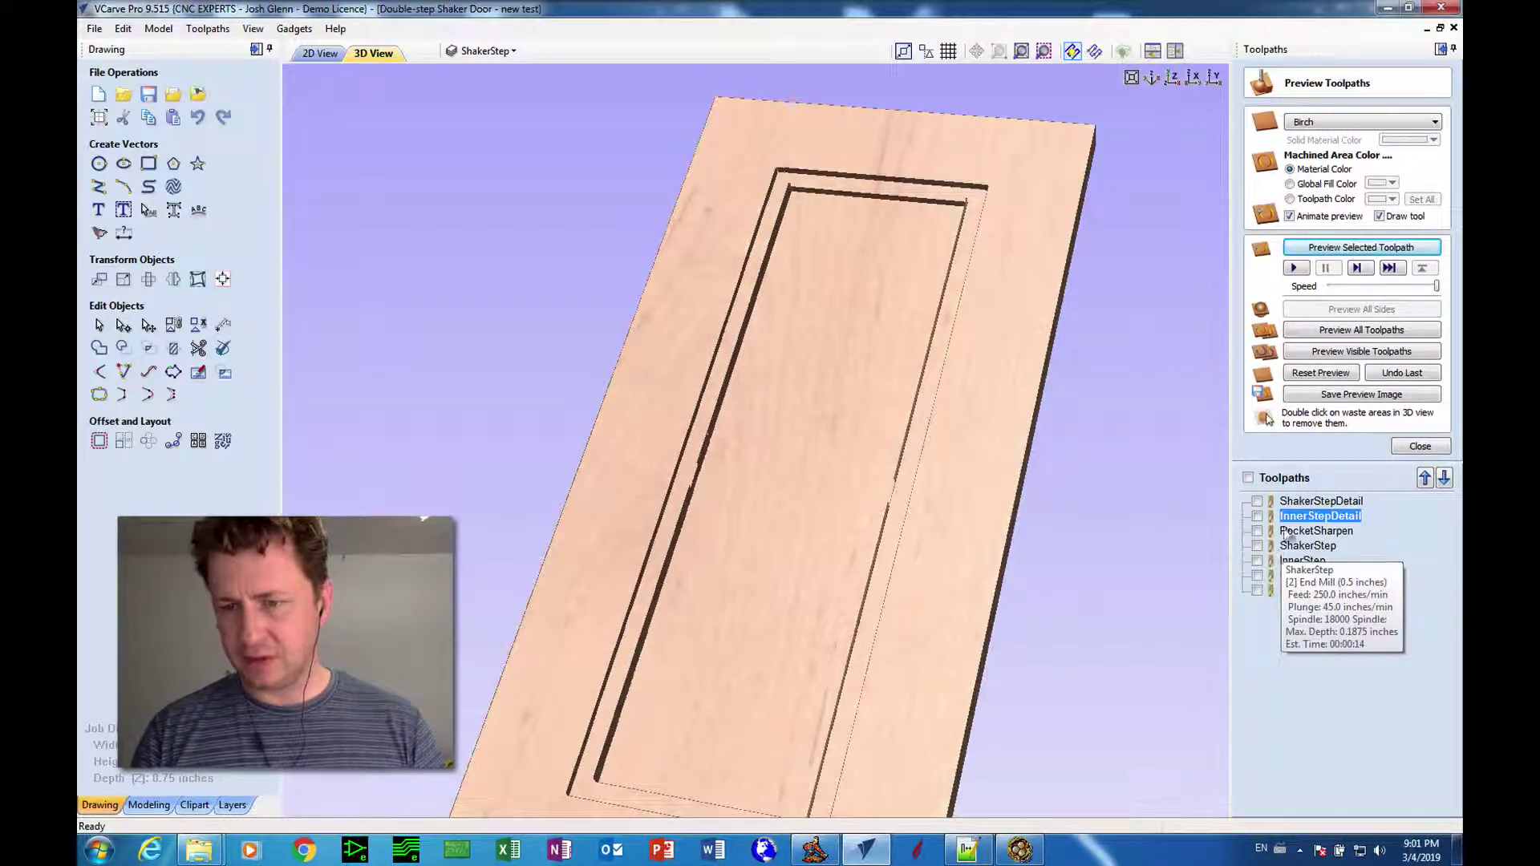
mouse_move(1301, 510)
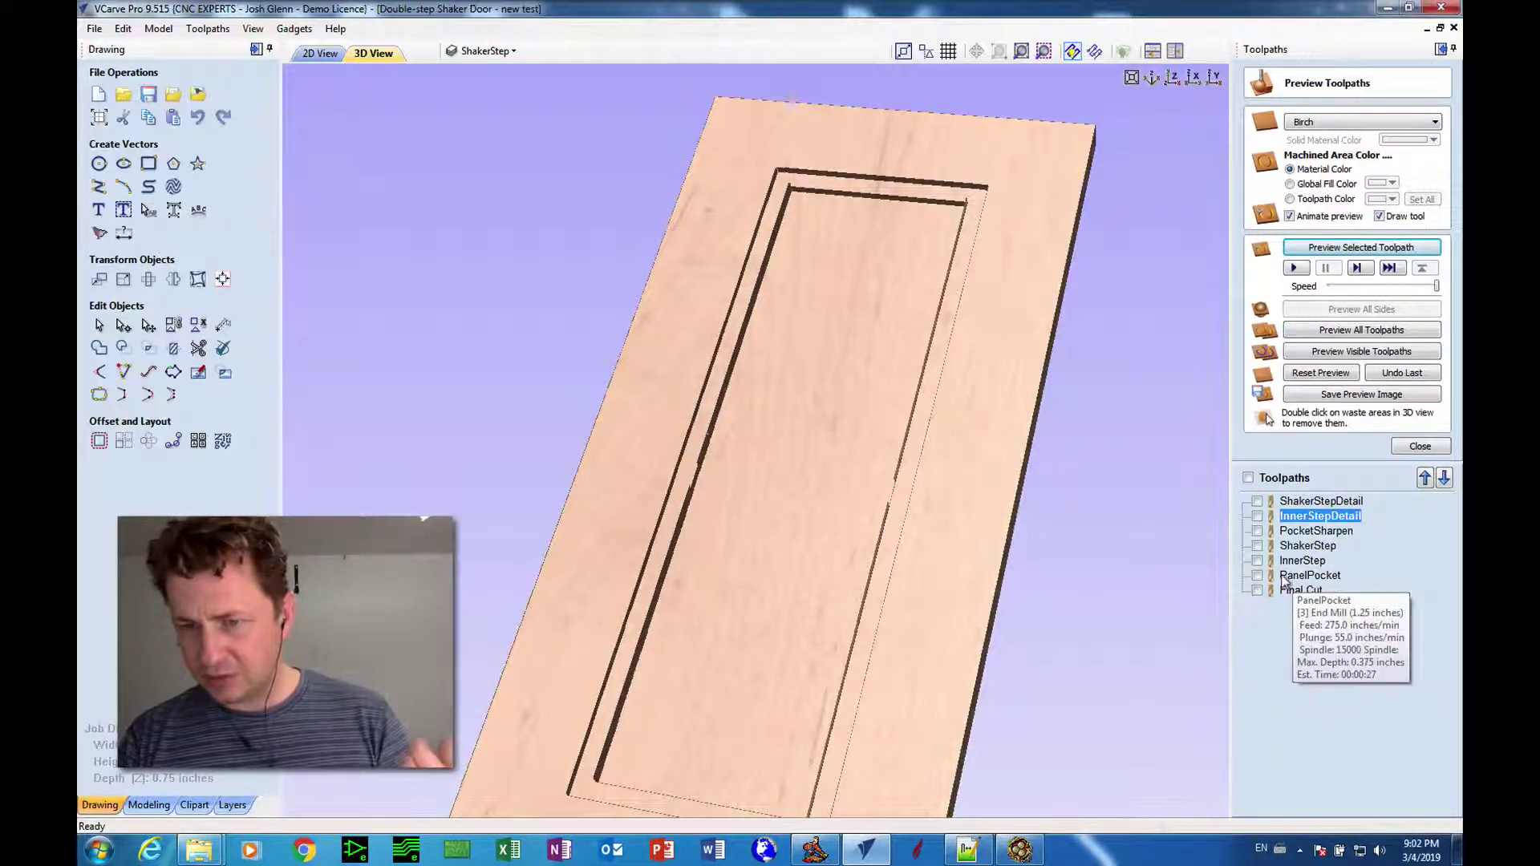
Give PanelPocket's 1.25-inch end mill tool number 4, recalculate, and hide the pocket toolpath.
double_click(1285, 578)
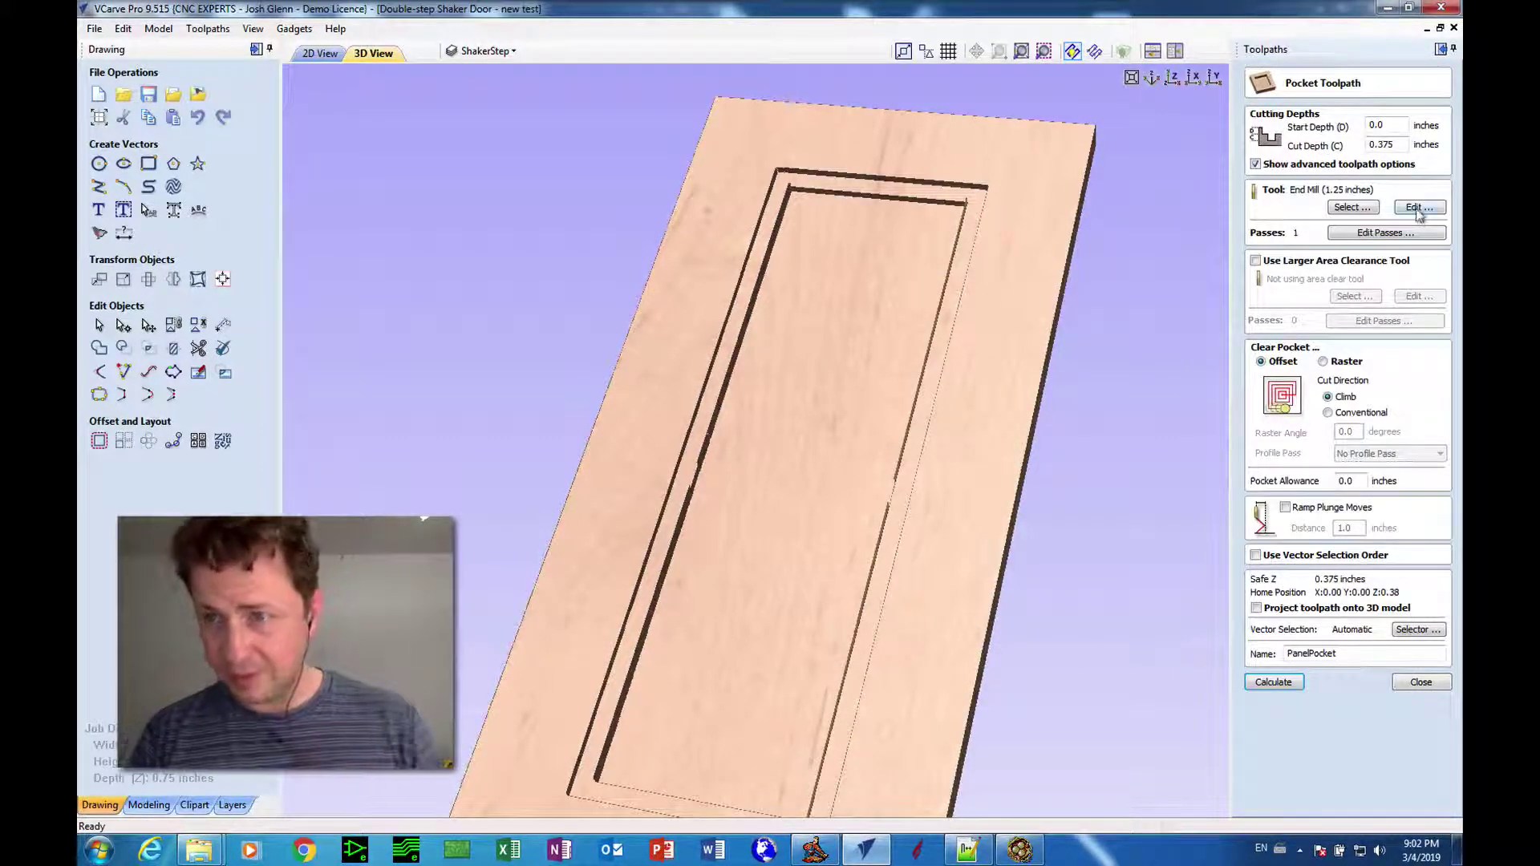
left_click(1420, 207)
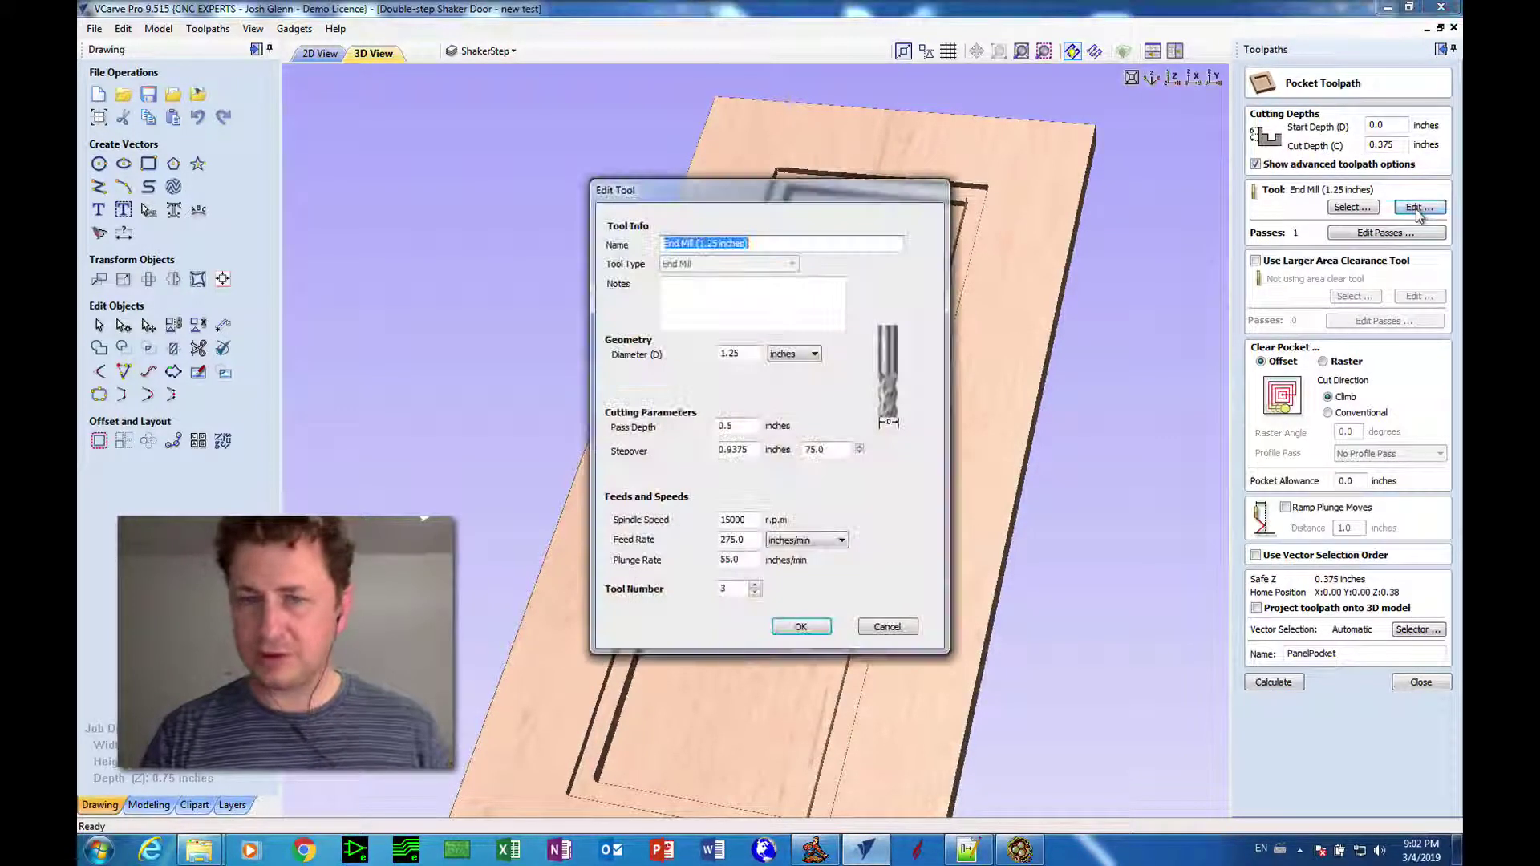
double_click(726, 587)
type("4")
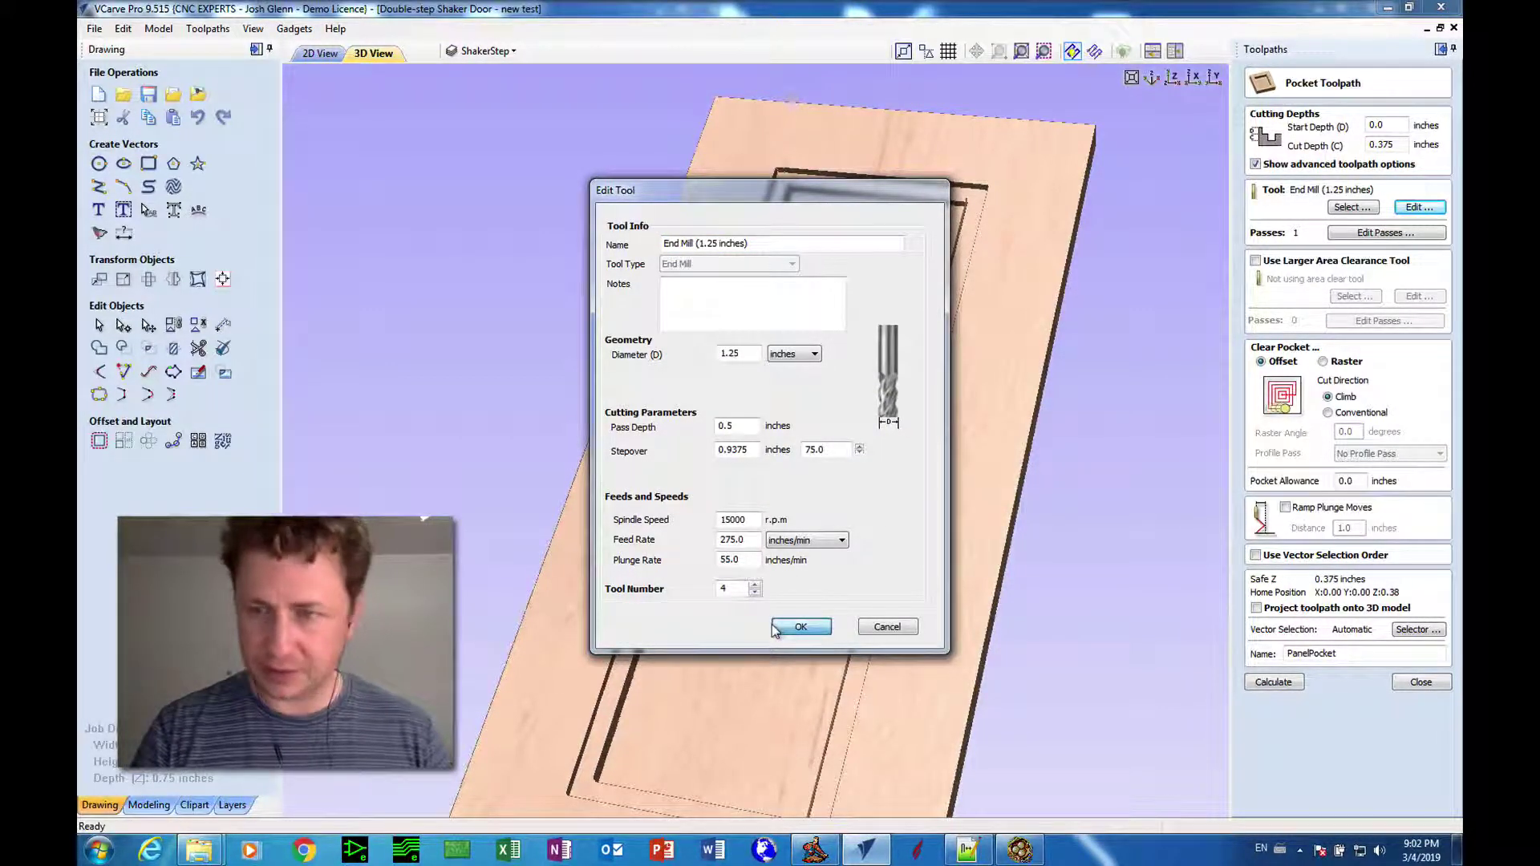
left_click(800, 626)
left_click(1265, 683)
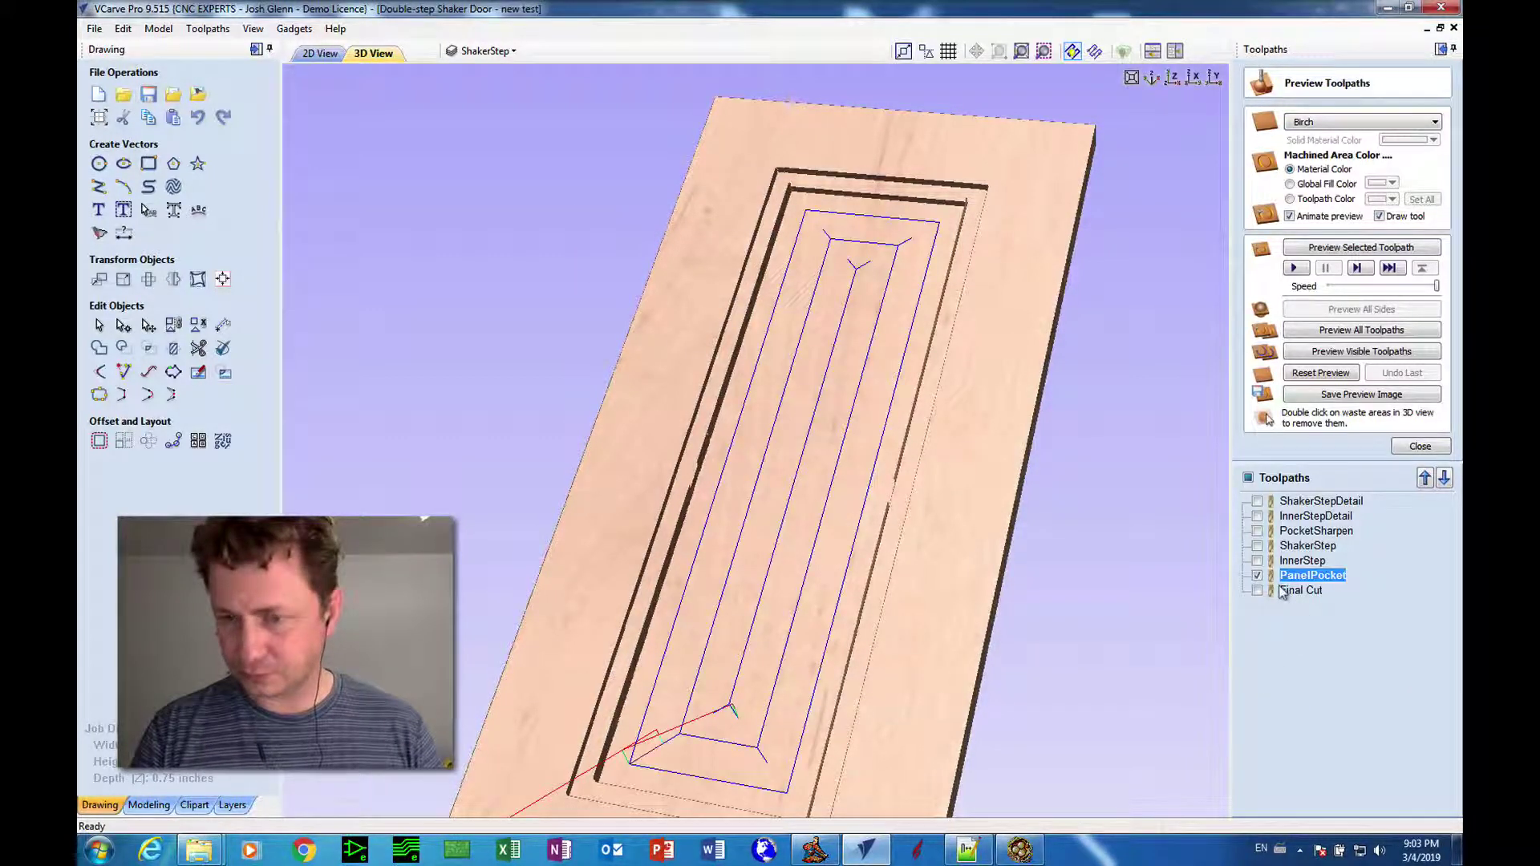
left_click(1396, 447)
left_click(1253, 448)
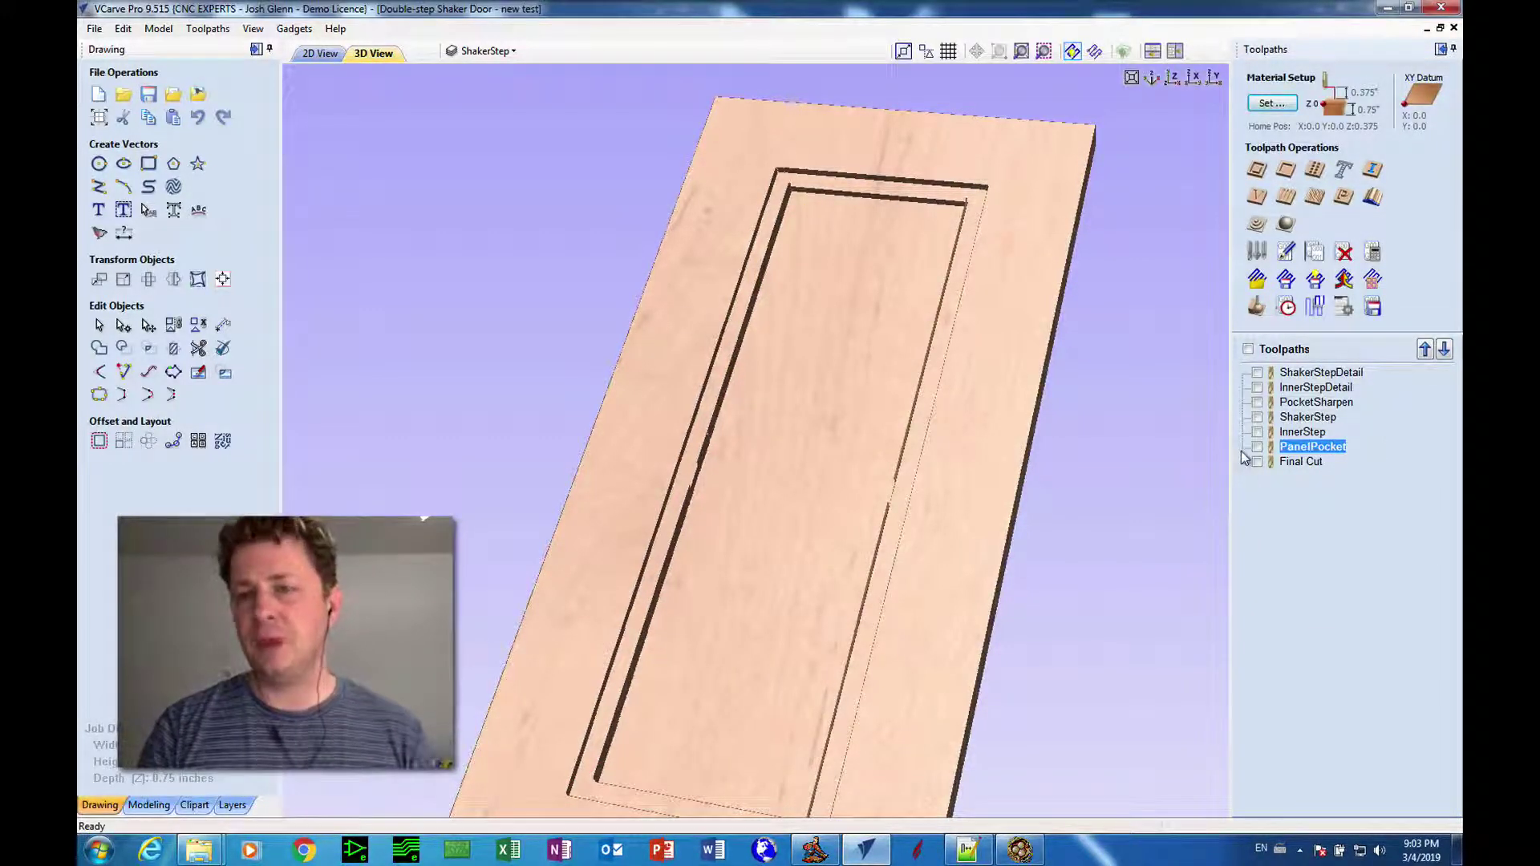
Move PanelPocket up five places to the top of the toolpath order and review its settings.
left_click(1302, 389)
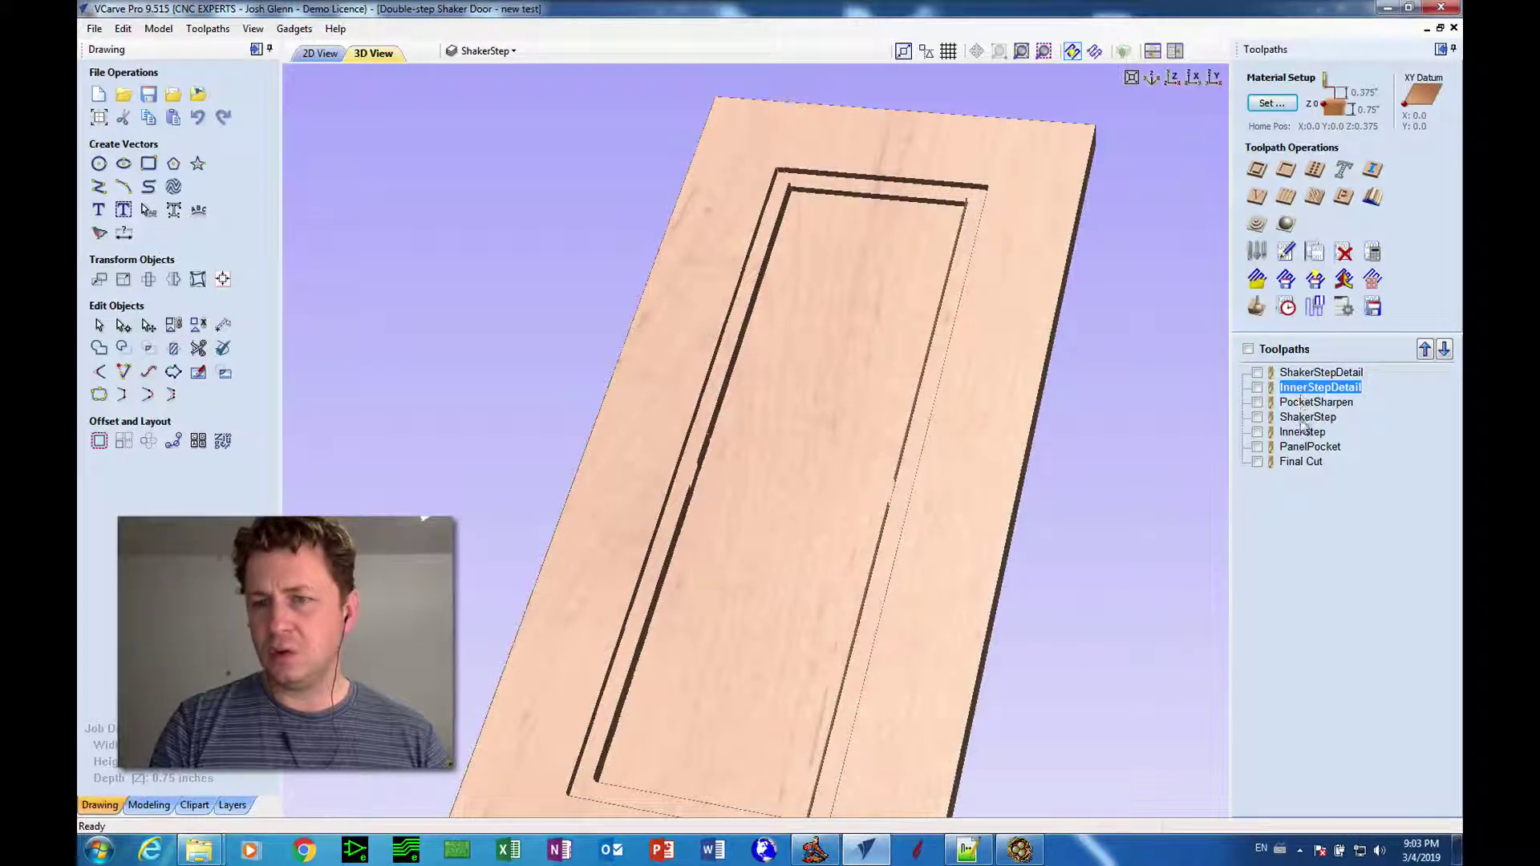
mouse_move(1301, 450)
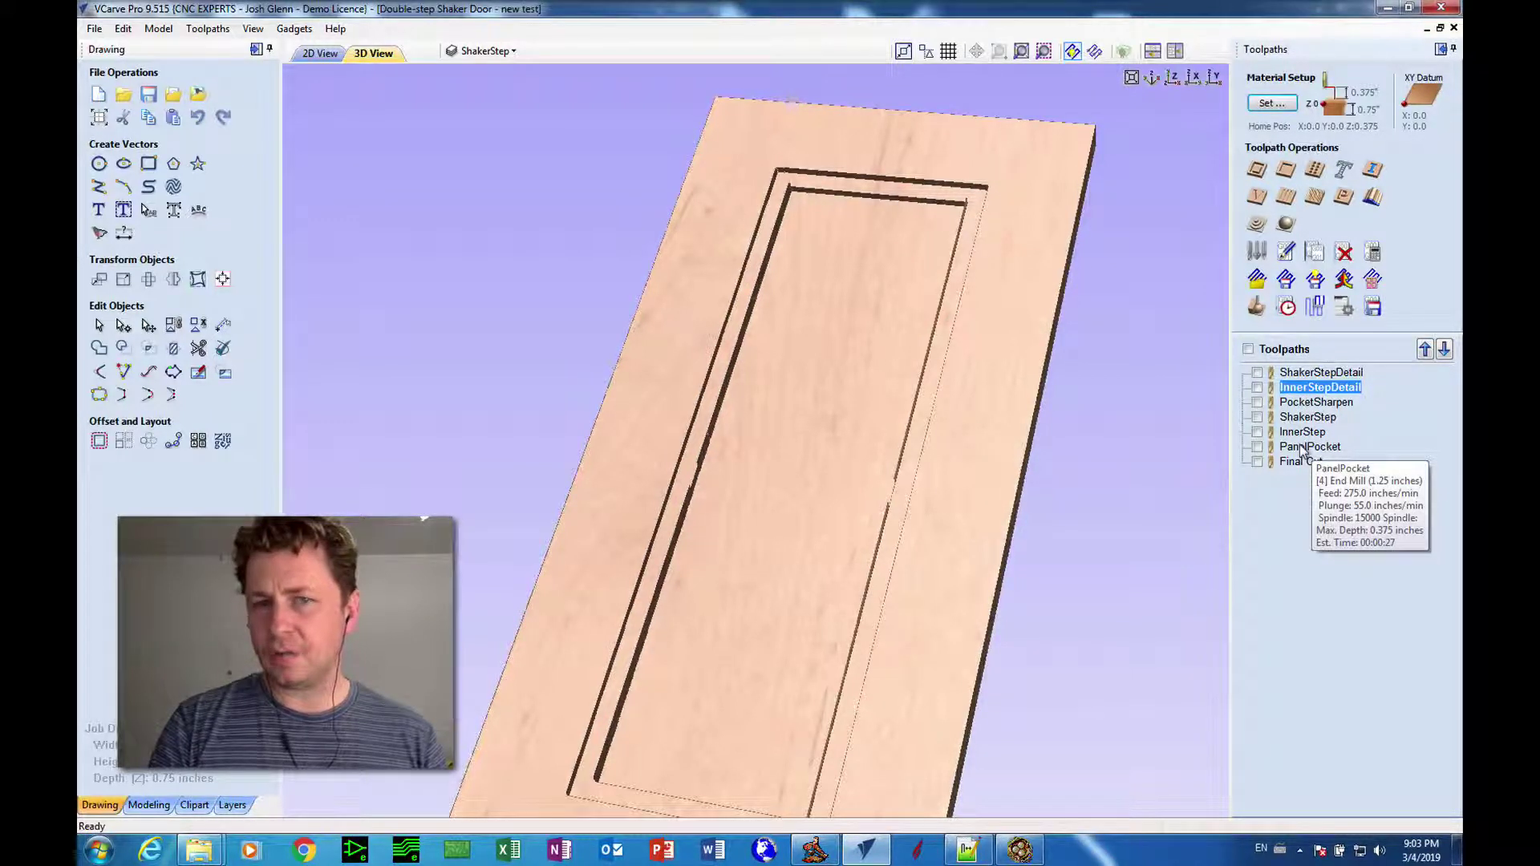
left_click(1301, 450)
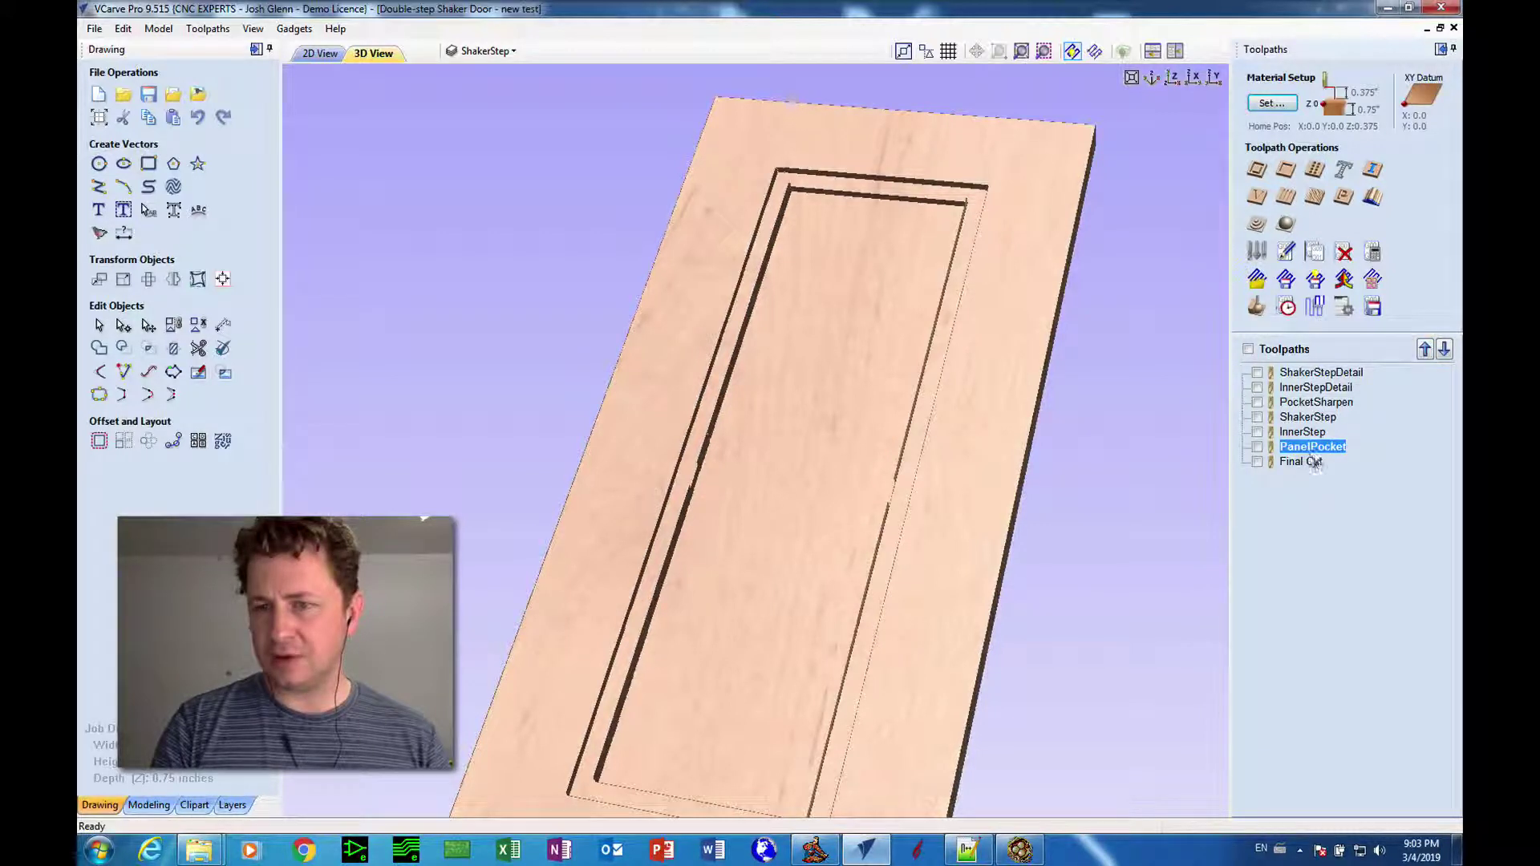
mouse_move(1314, 452)
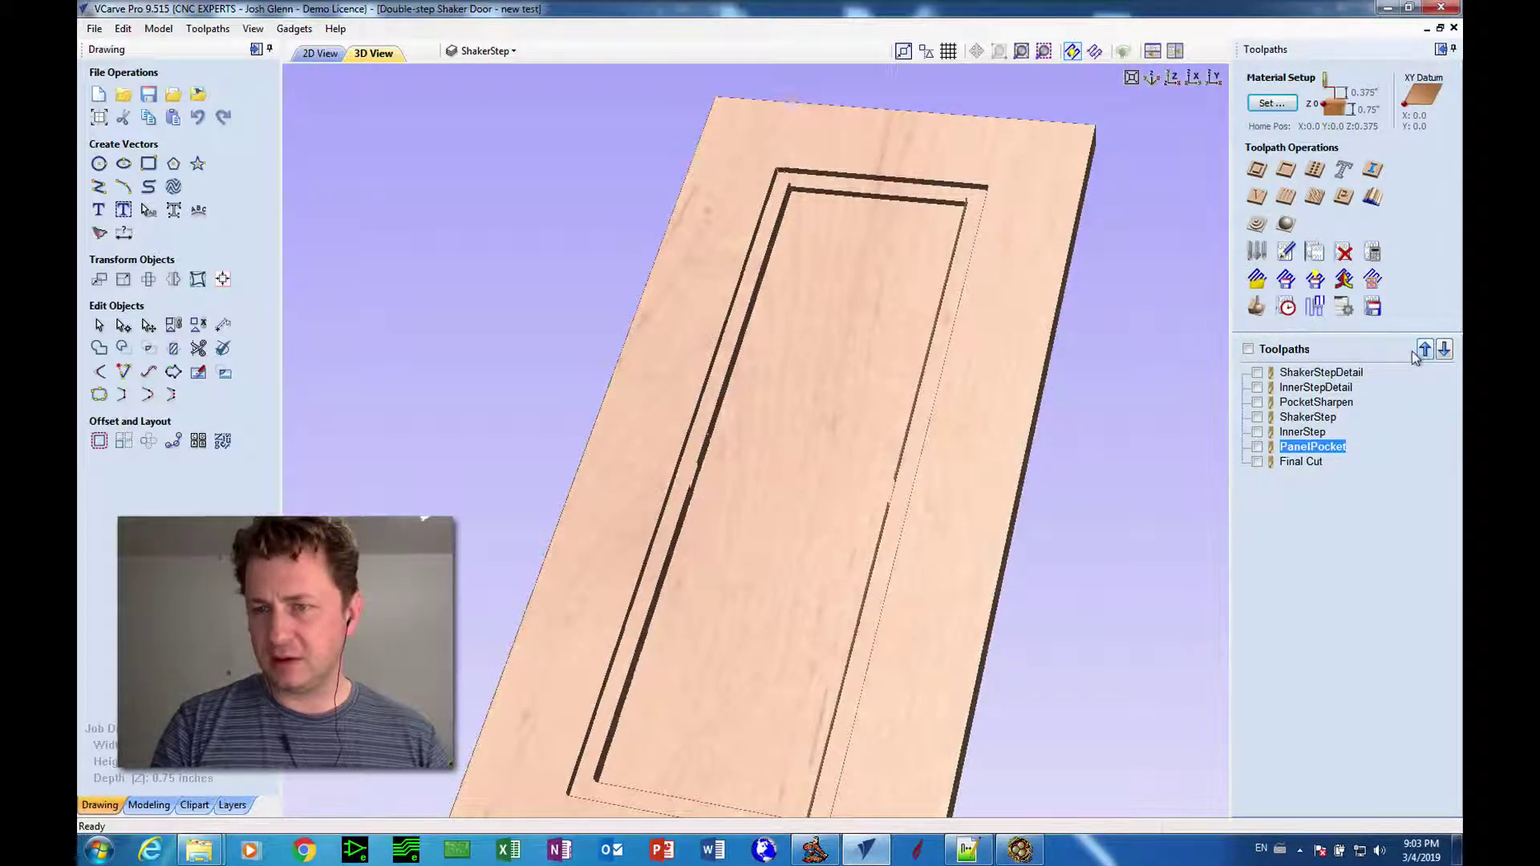
left_click(1417, 354)
left_click(1416, 354)
left_click(1416, 354)
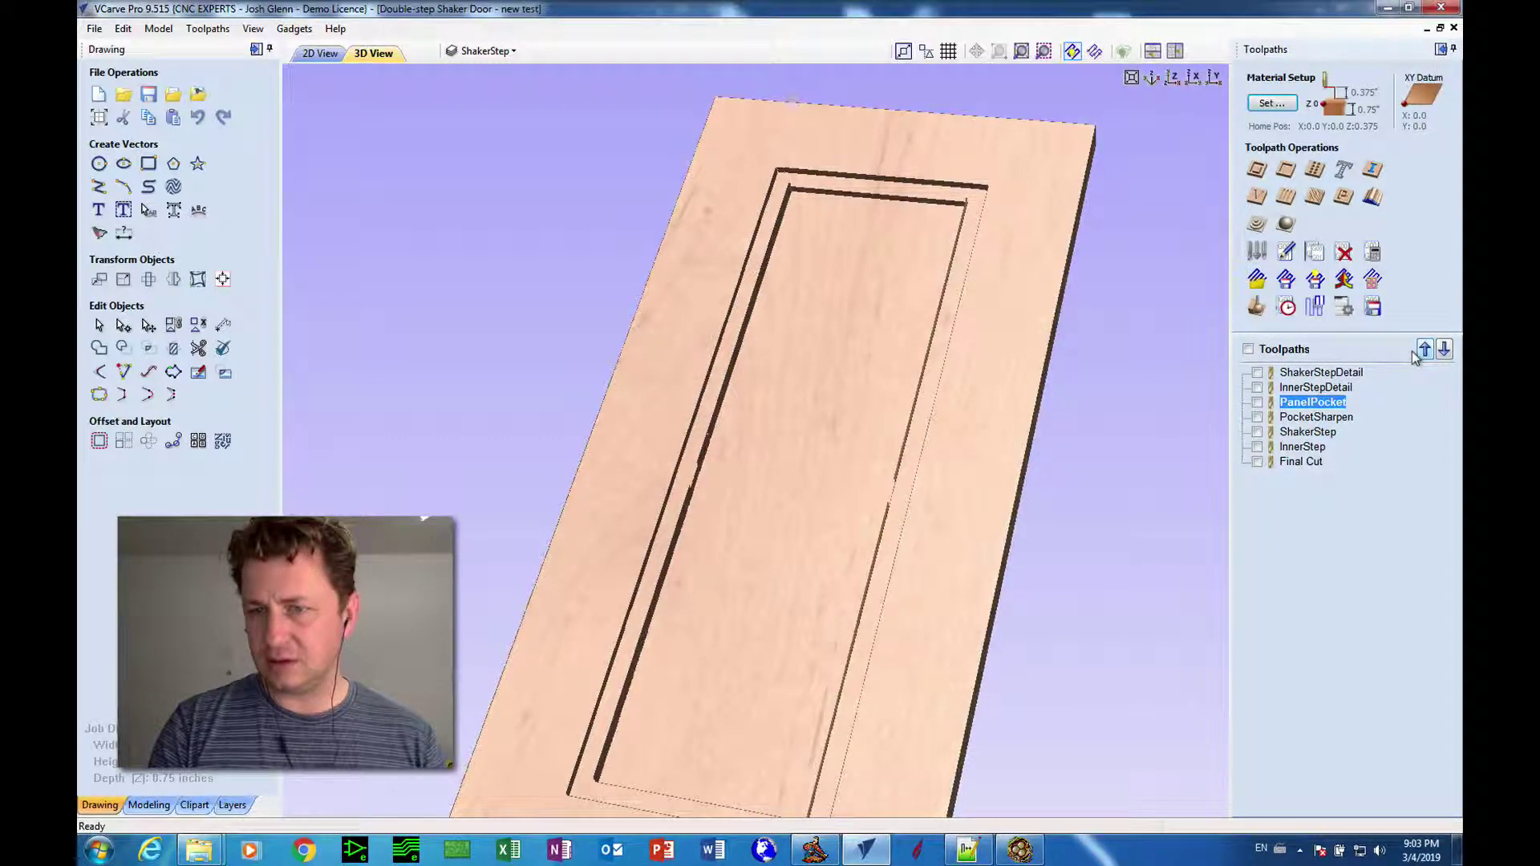
left_click(1416, 354)
left_click(1416, 353)
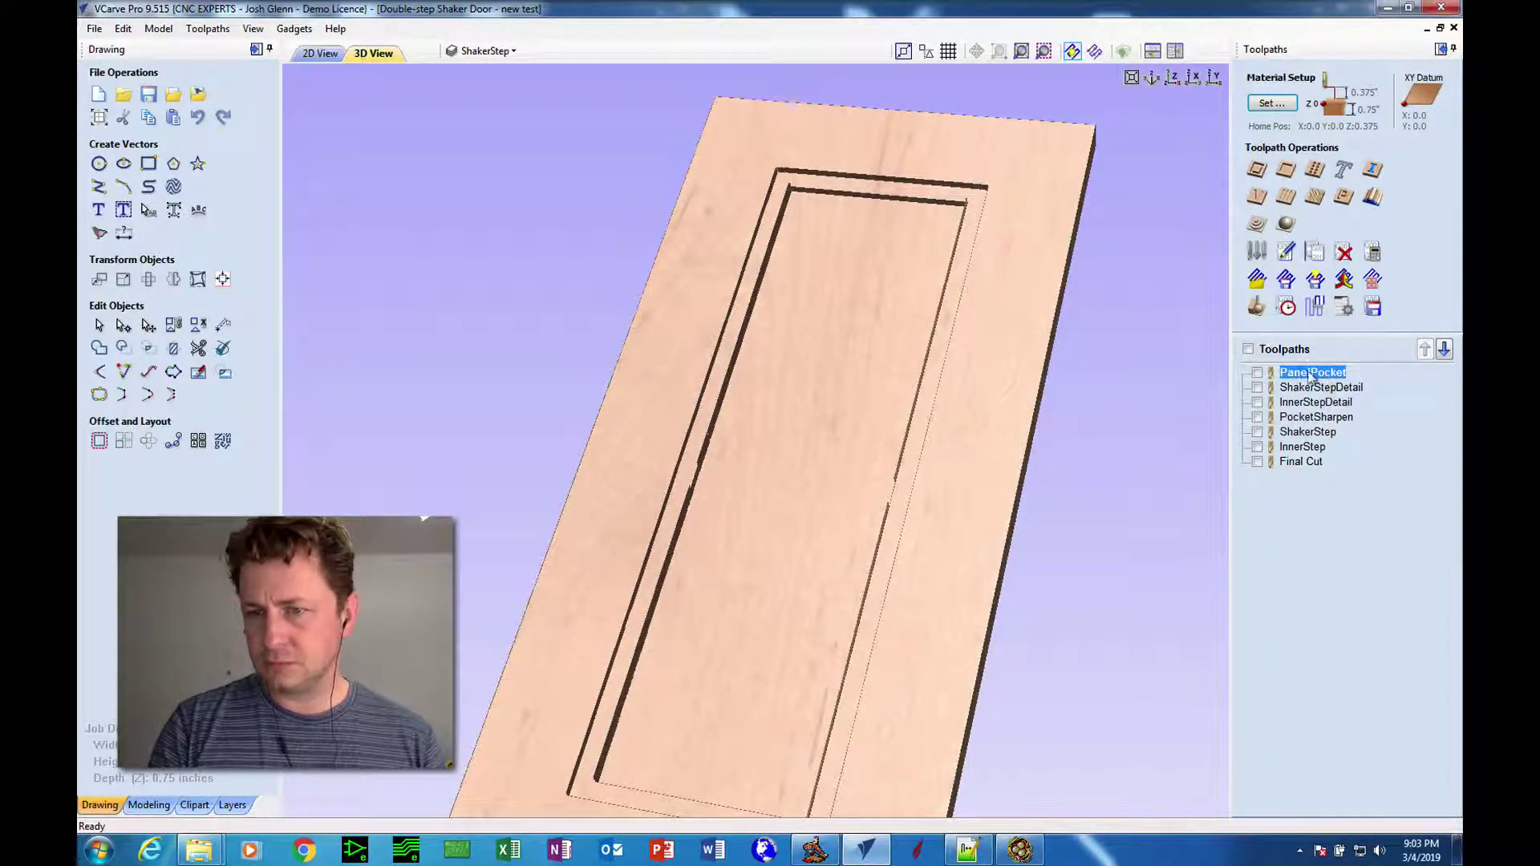
double_click(1313, 373)
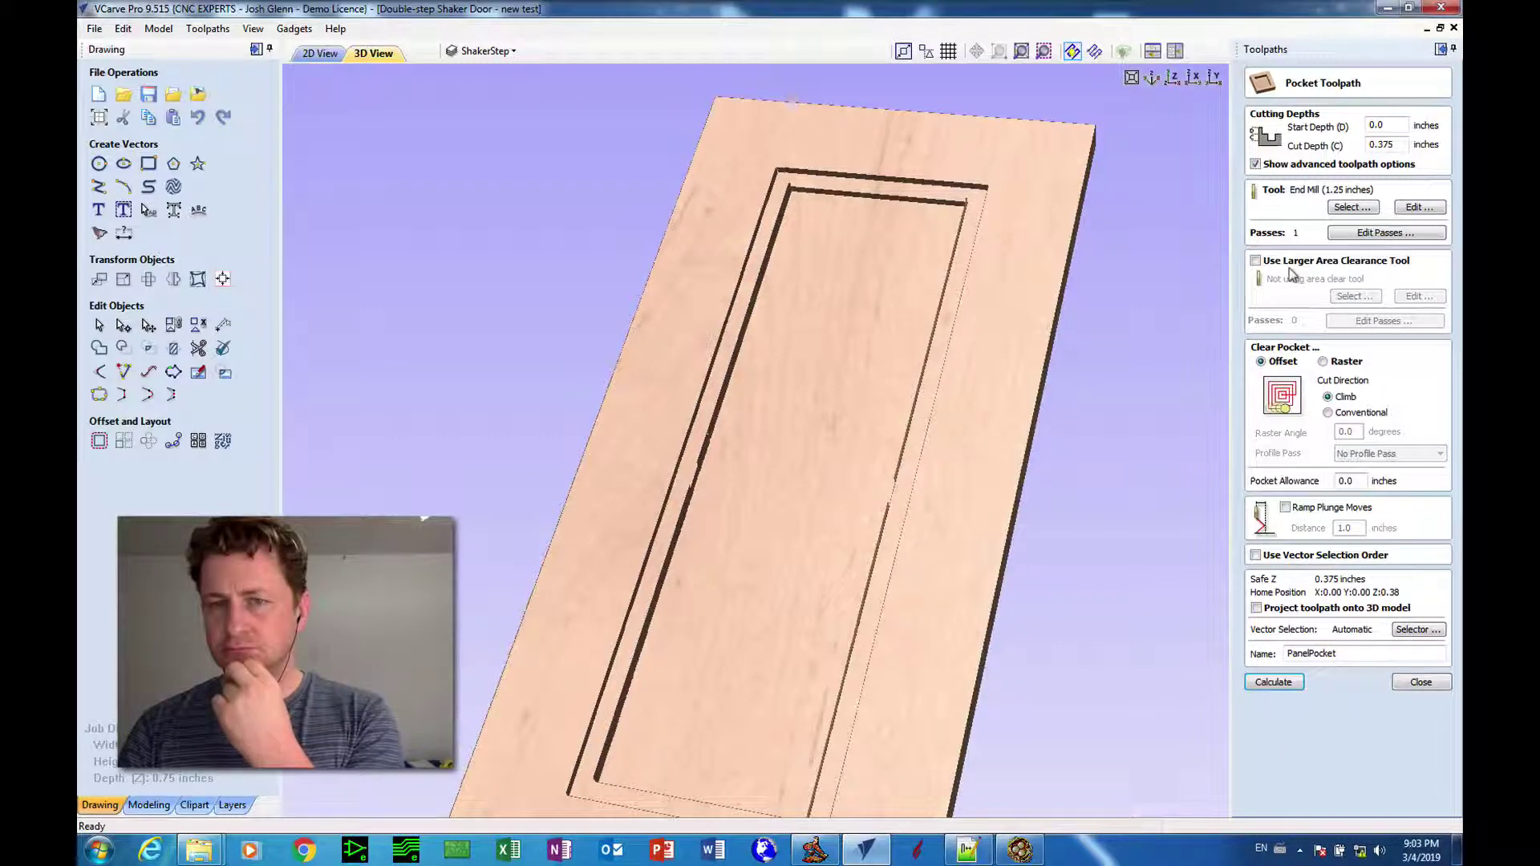
left_click(1420, 683)
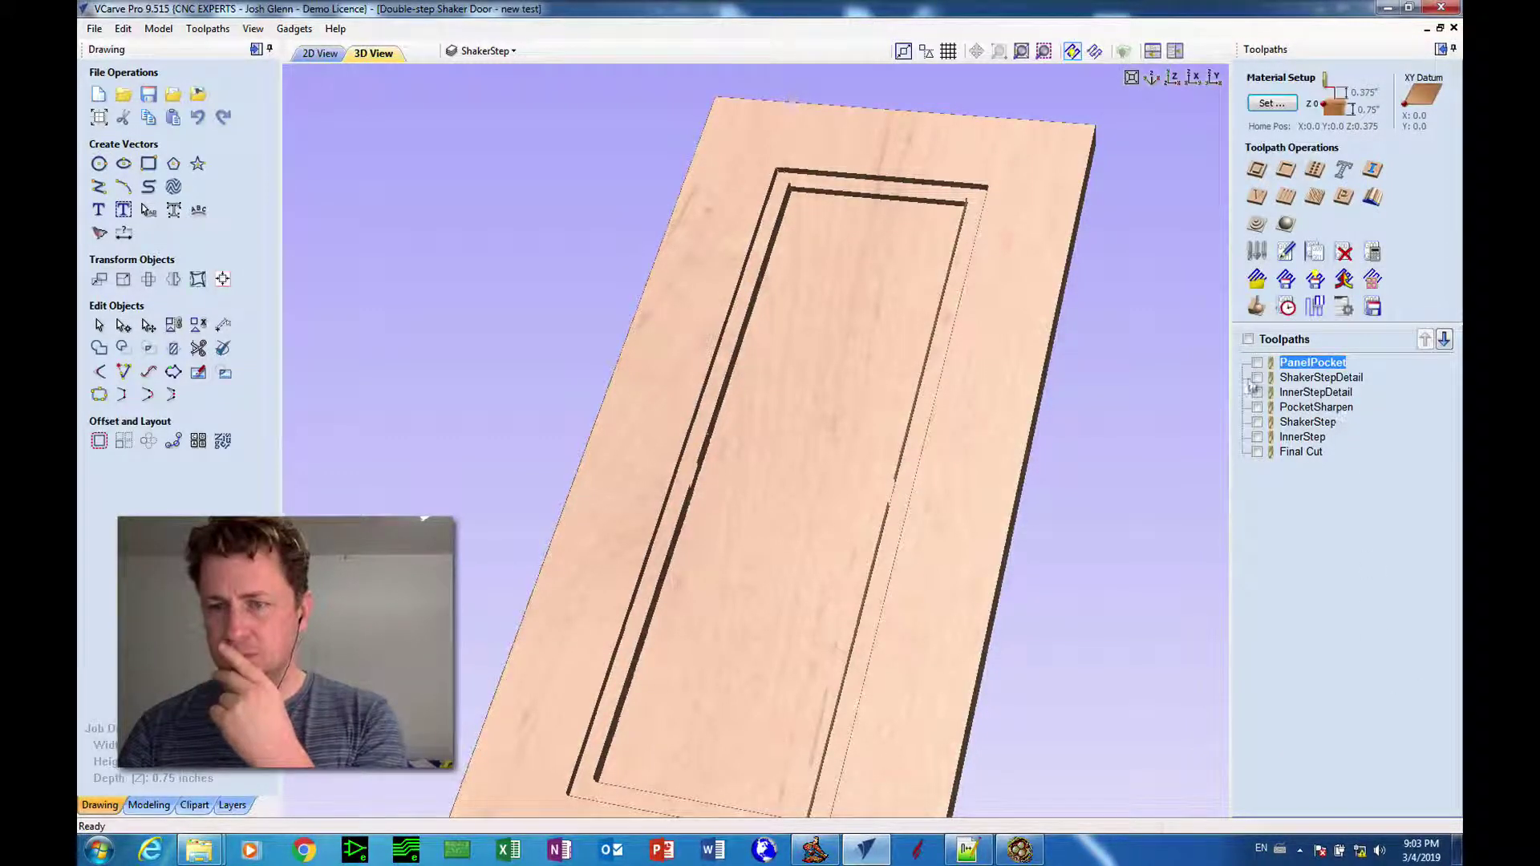
Toggle PocketSharpen and InnerStepDetail on and off to inspect them on the door.
mouse_move(1289, 397)
left_click(1256, 408)
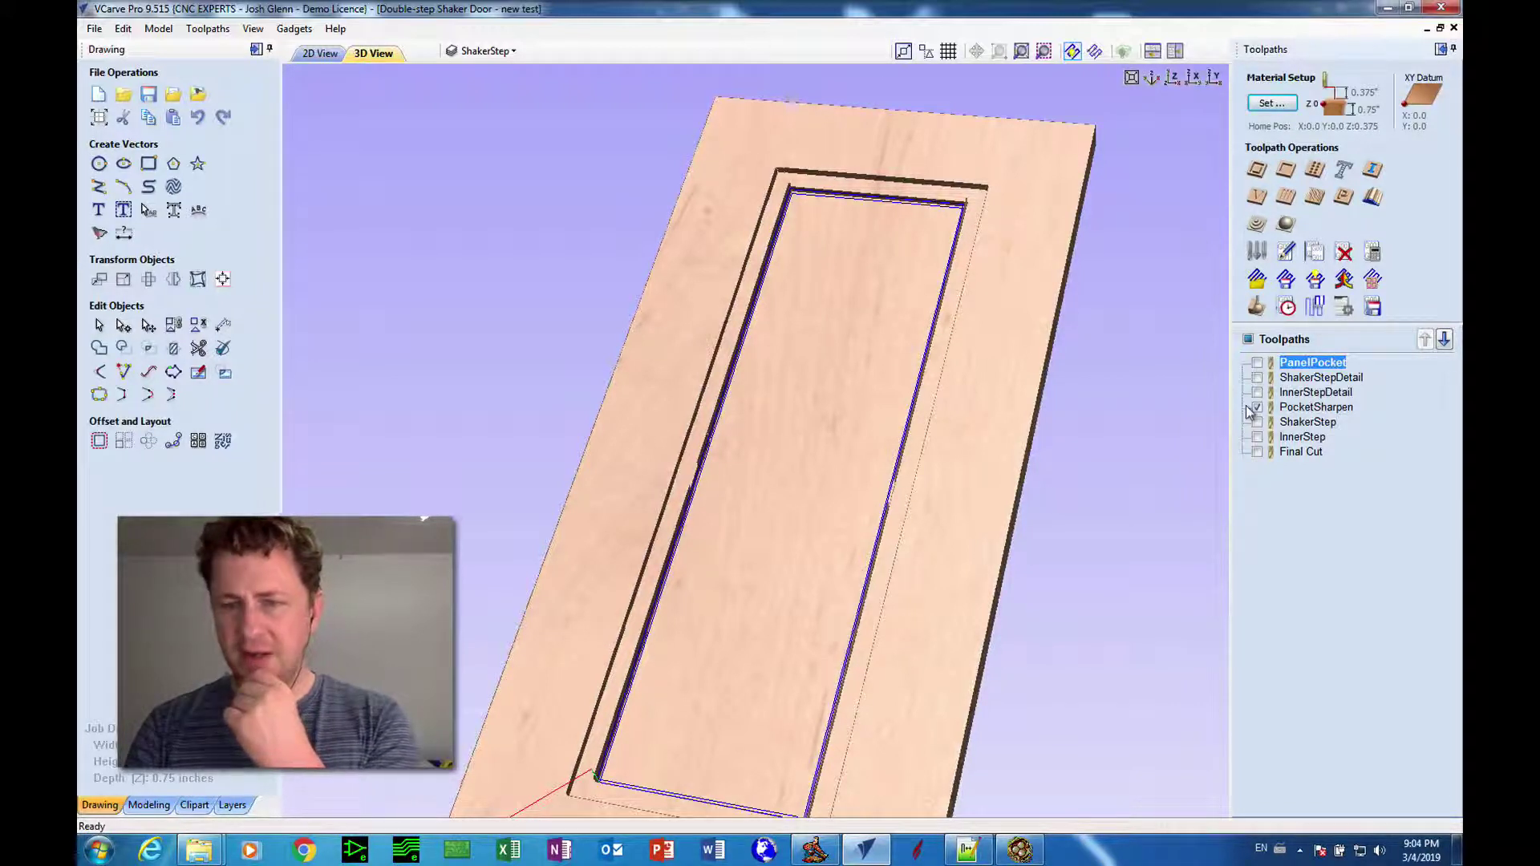
left_click(1255, 408)
left_click(1276, 393)
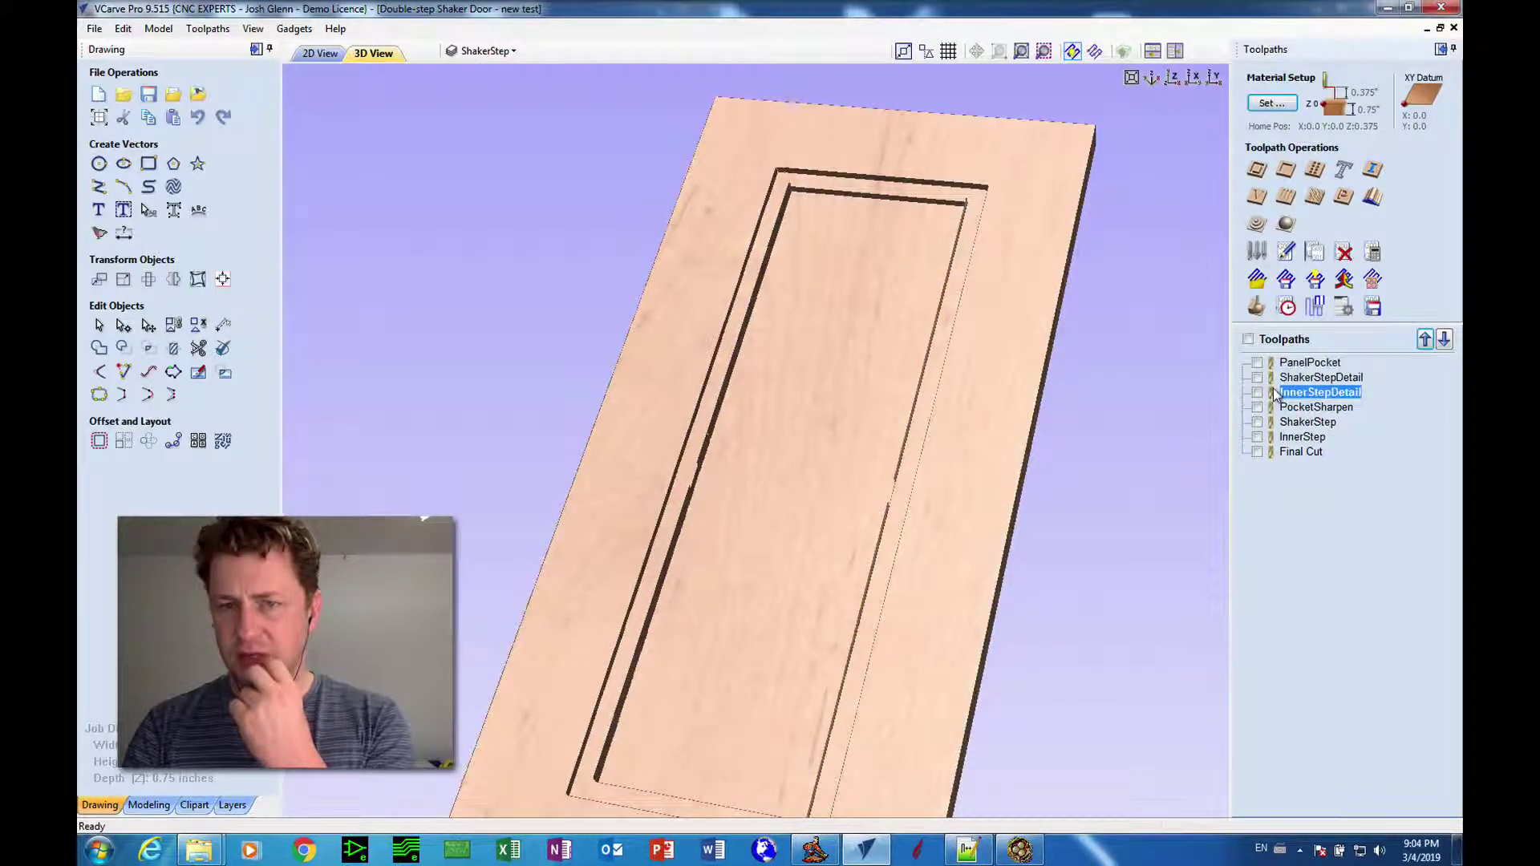
left_click(1255, 393)
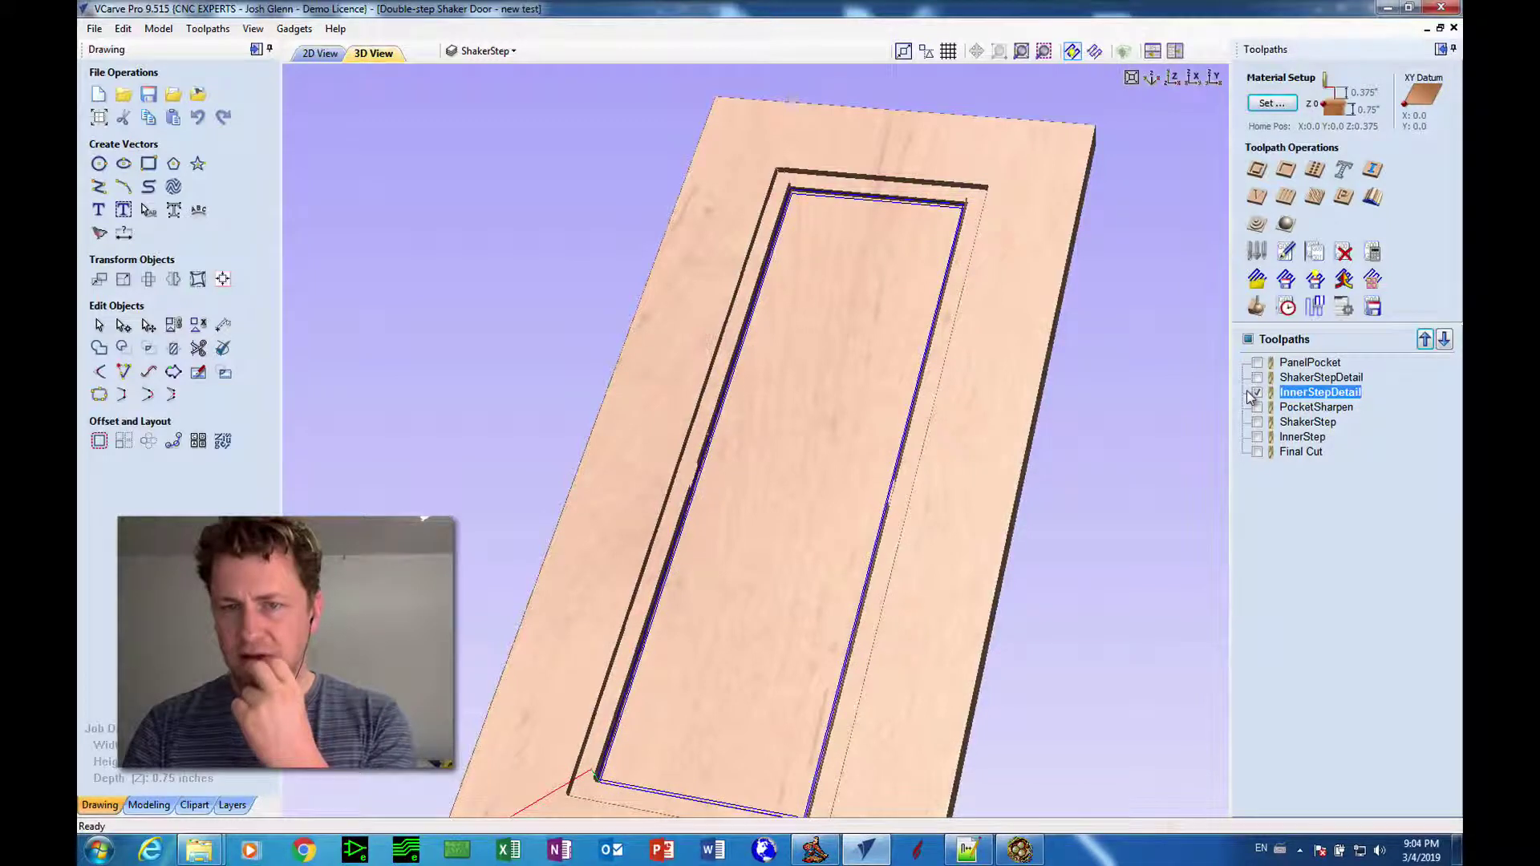
left_click(1251, 395)
Select InnerStepDetail and choose Delete Toolpath.
left_click(1300, 405)
left_click(1299, 393)
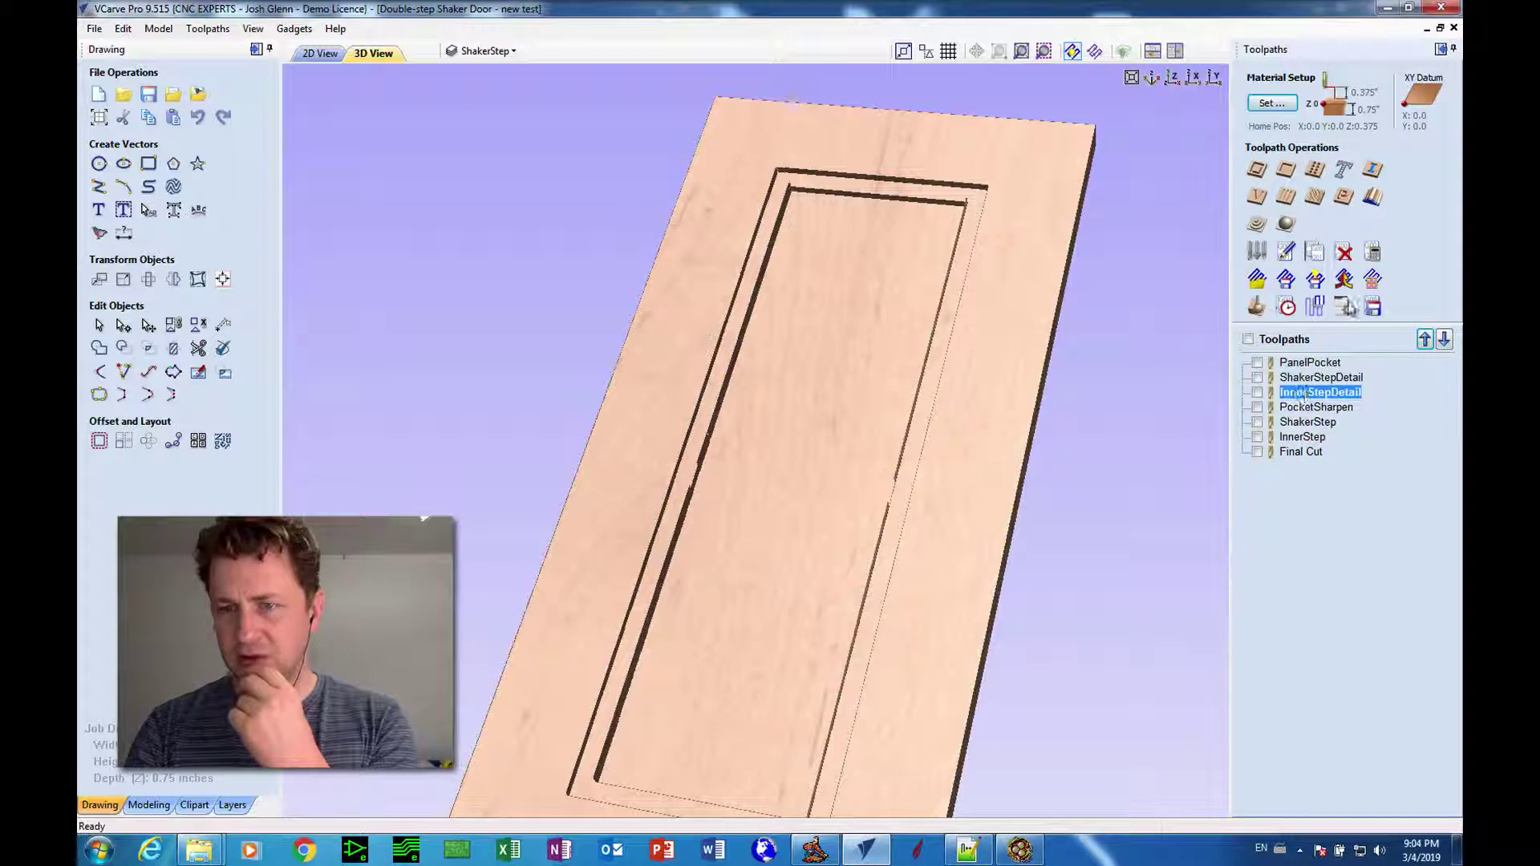
left_click(1336, 255)
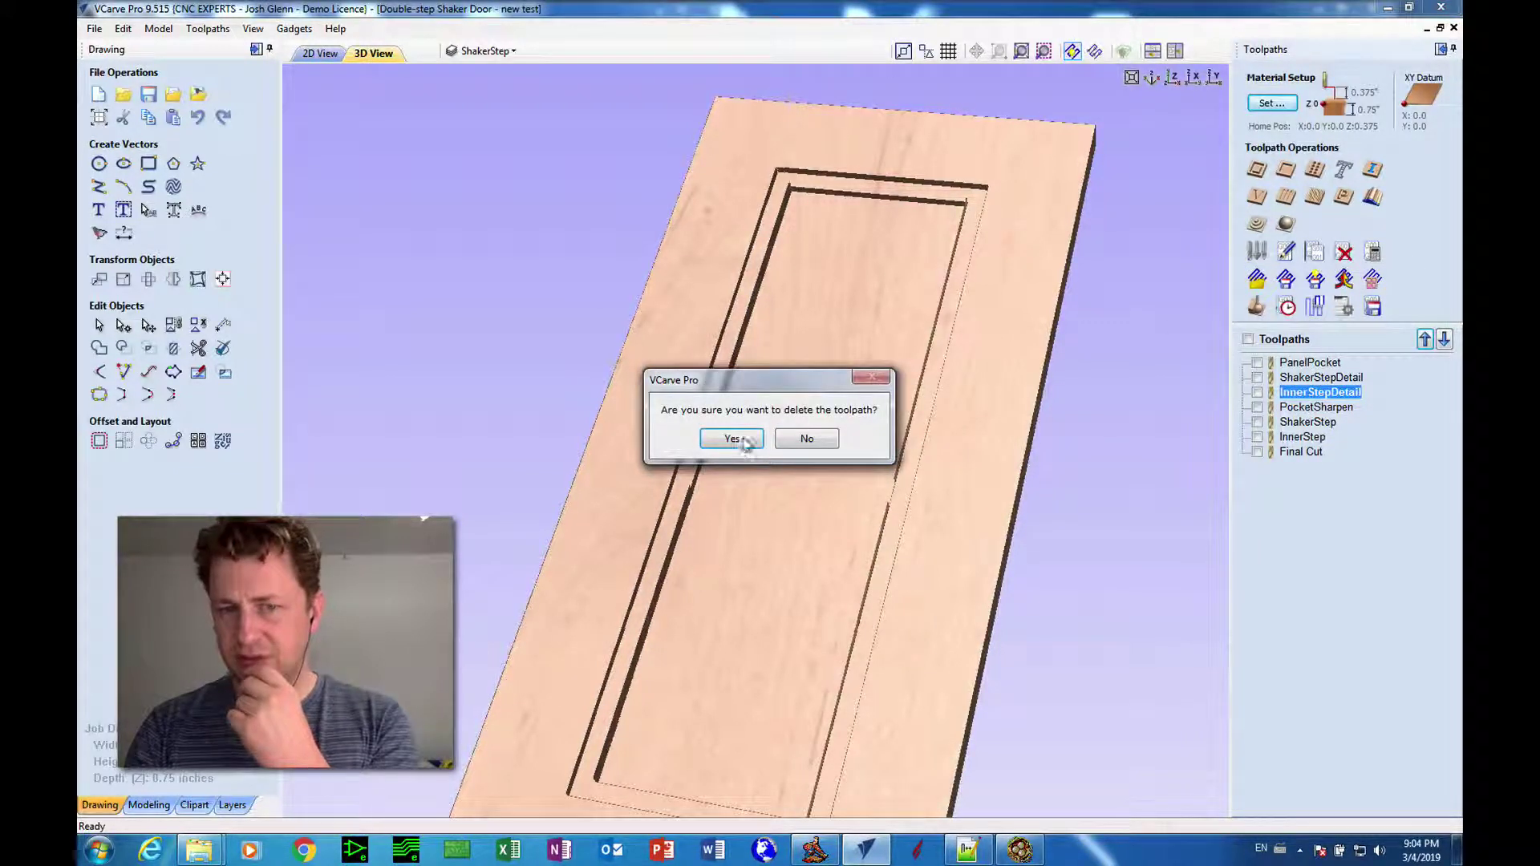
Confirm deleting InnerStepDetail, then display PanelPocket, ShakerStepDetail and PocketSharpen on the door.
left_click(731, 439)
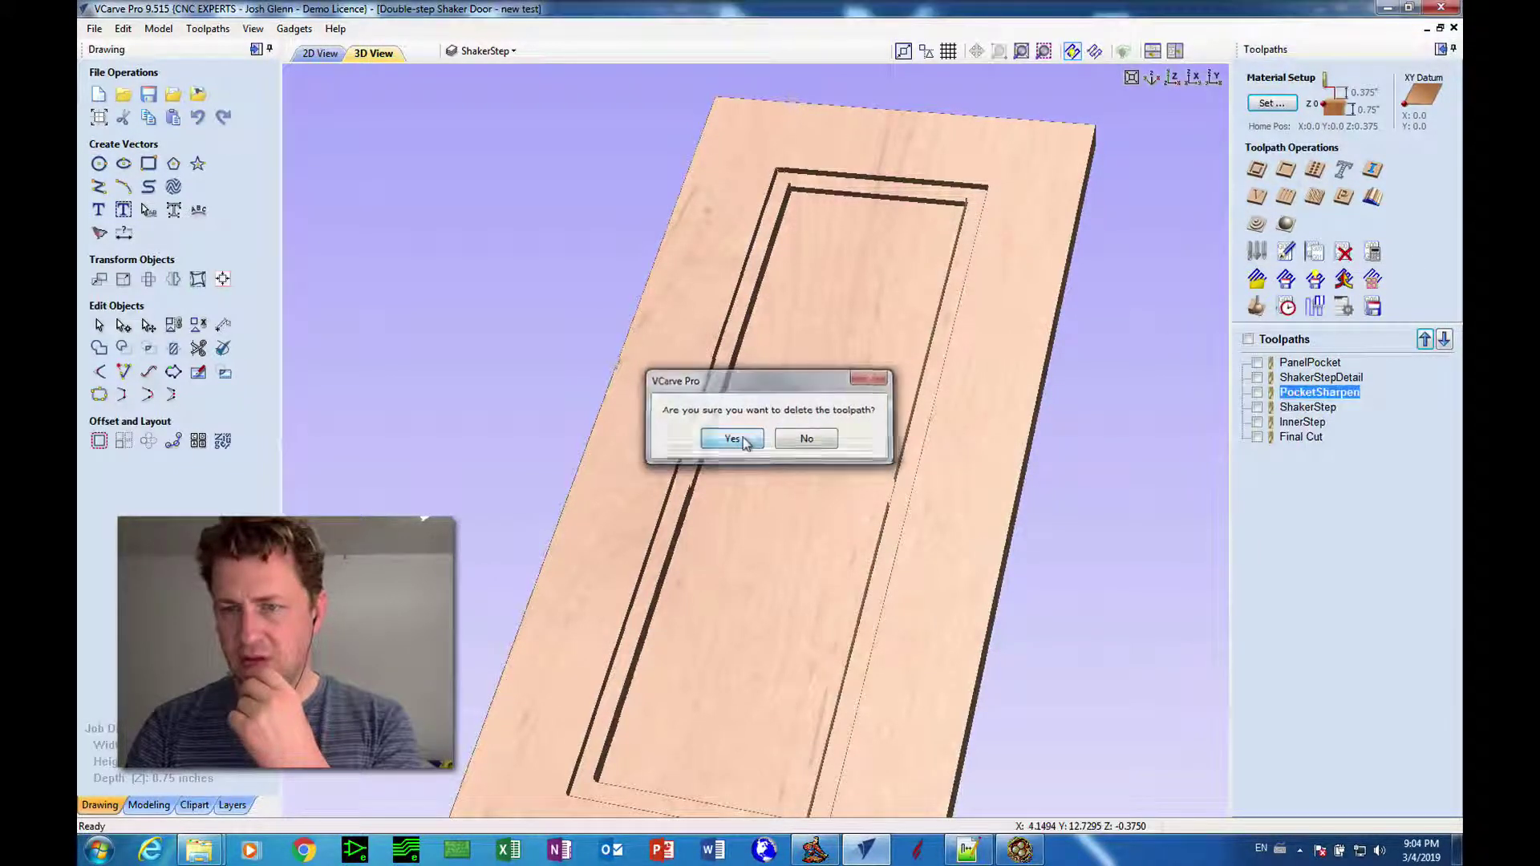
left_click(1245, 362)
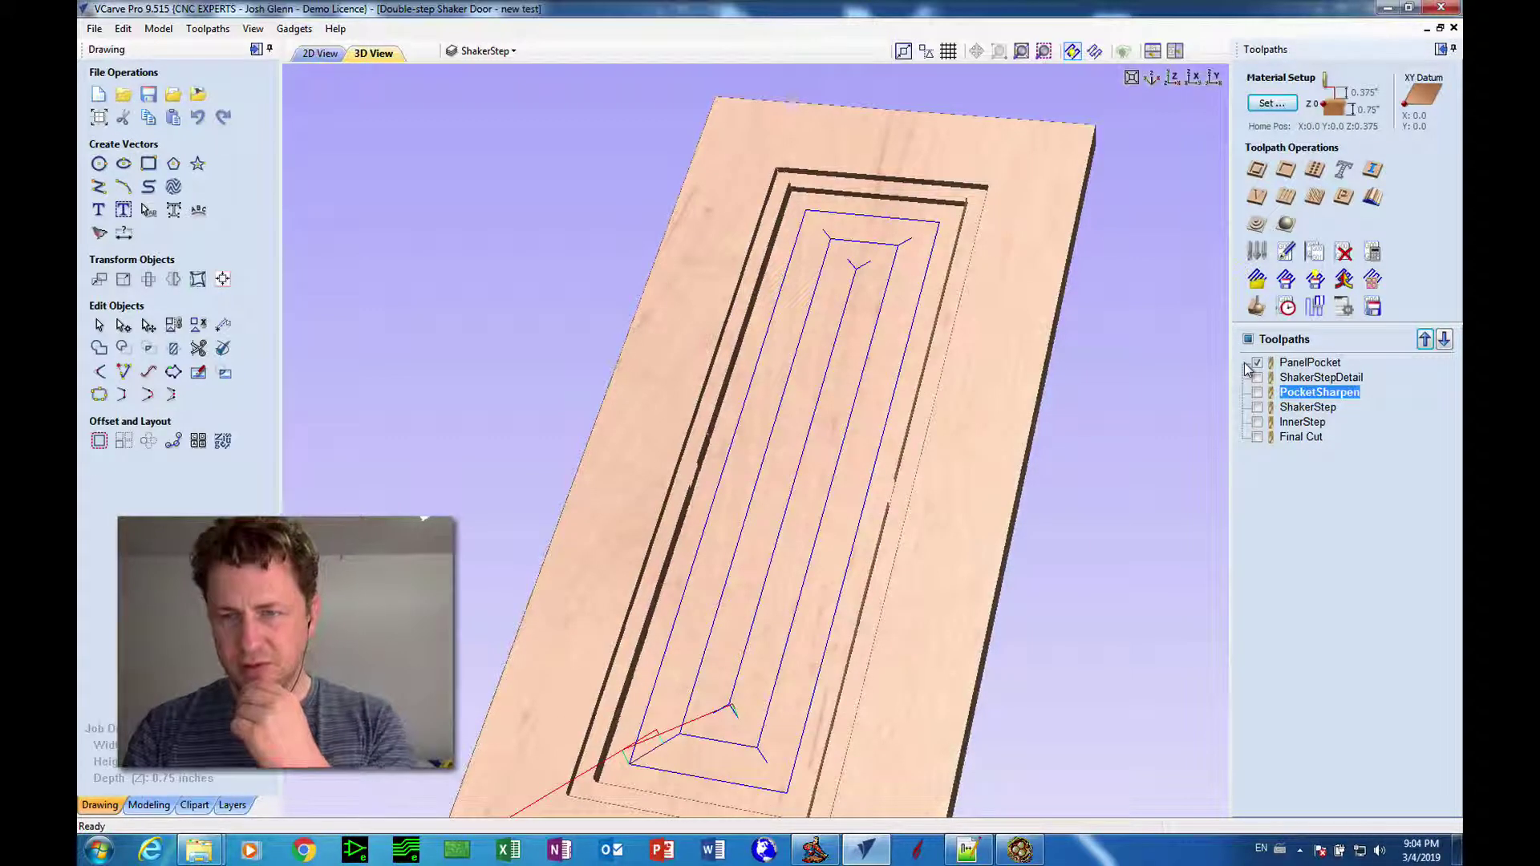
left_click(1248, 377)
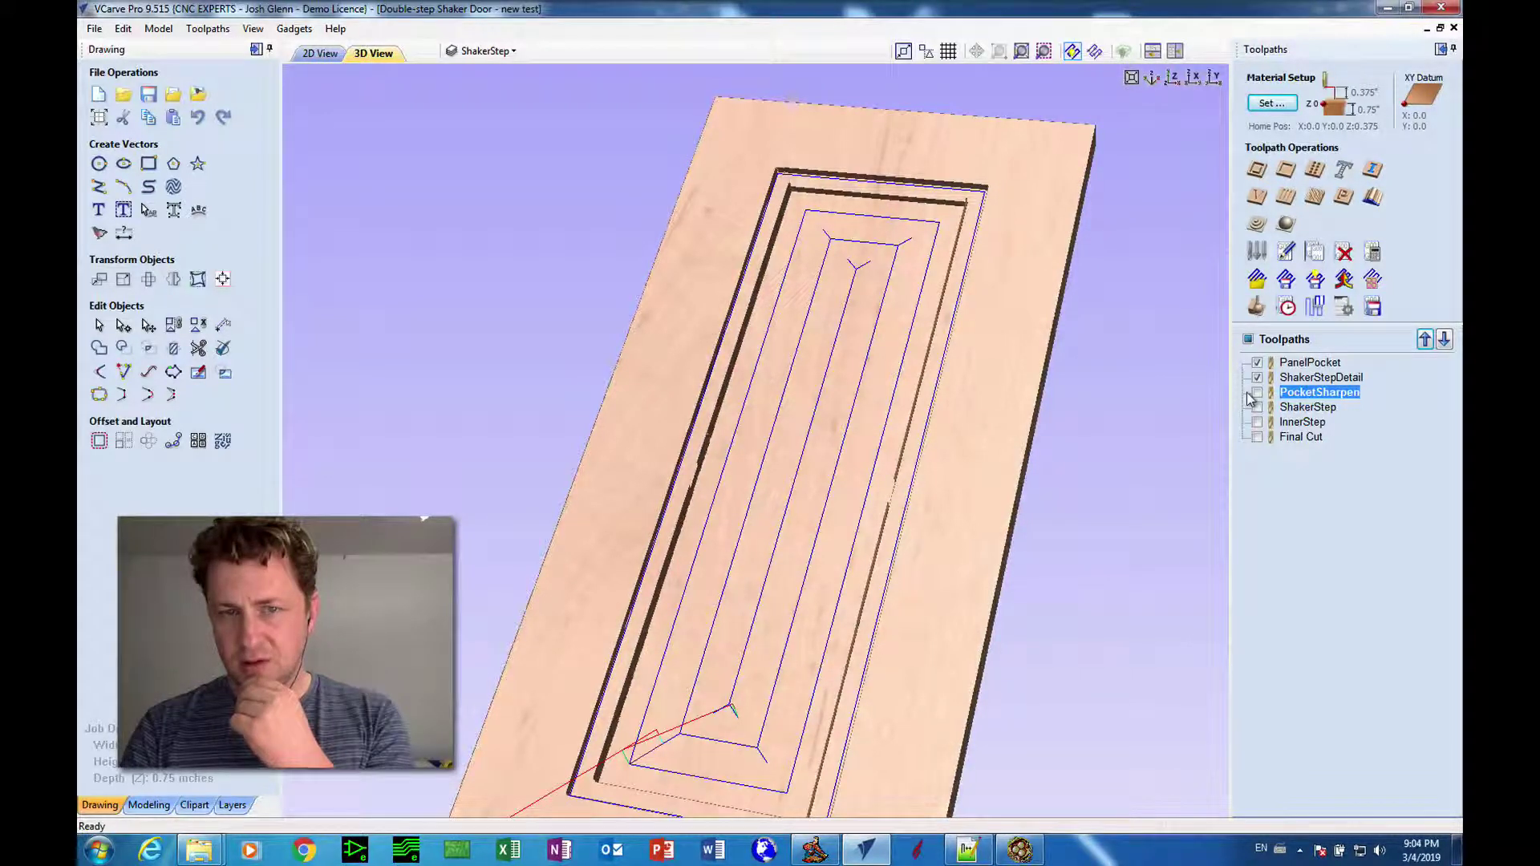
left_click(1249, 394)
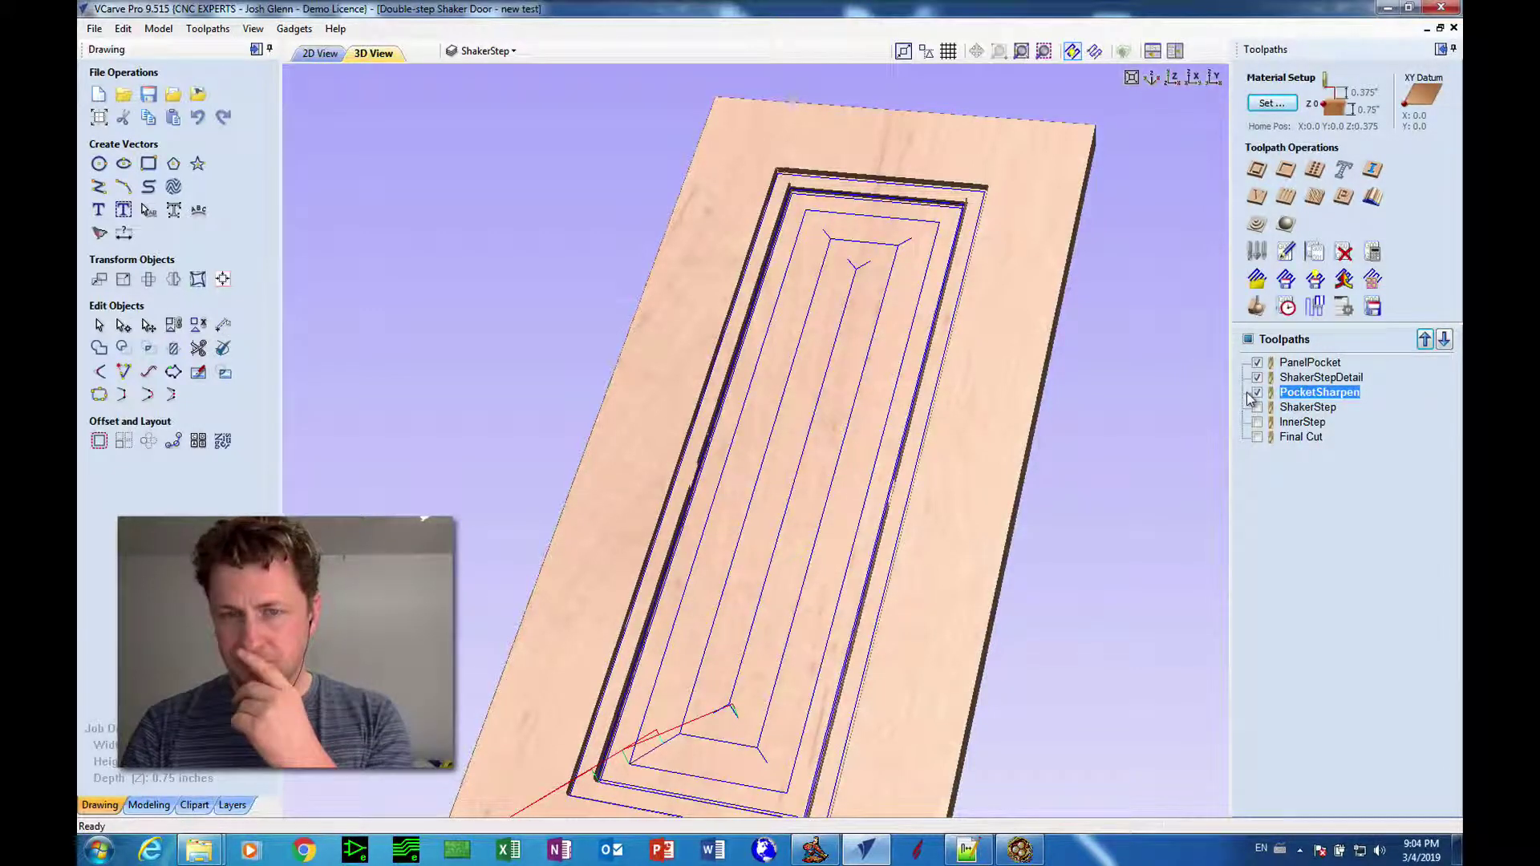
double_click(1284, 392)
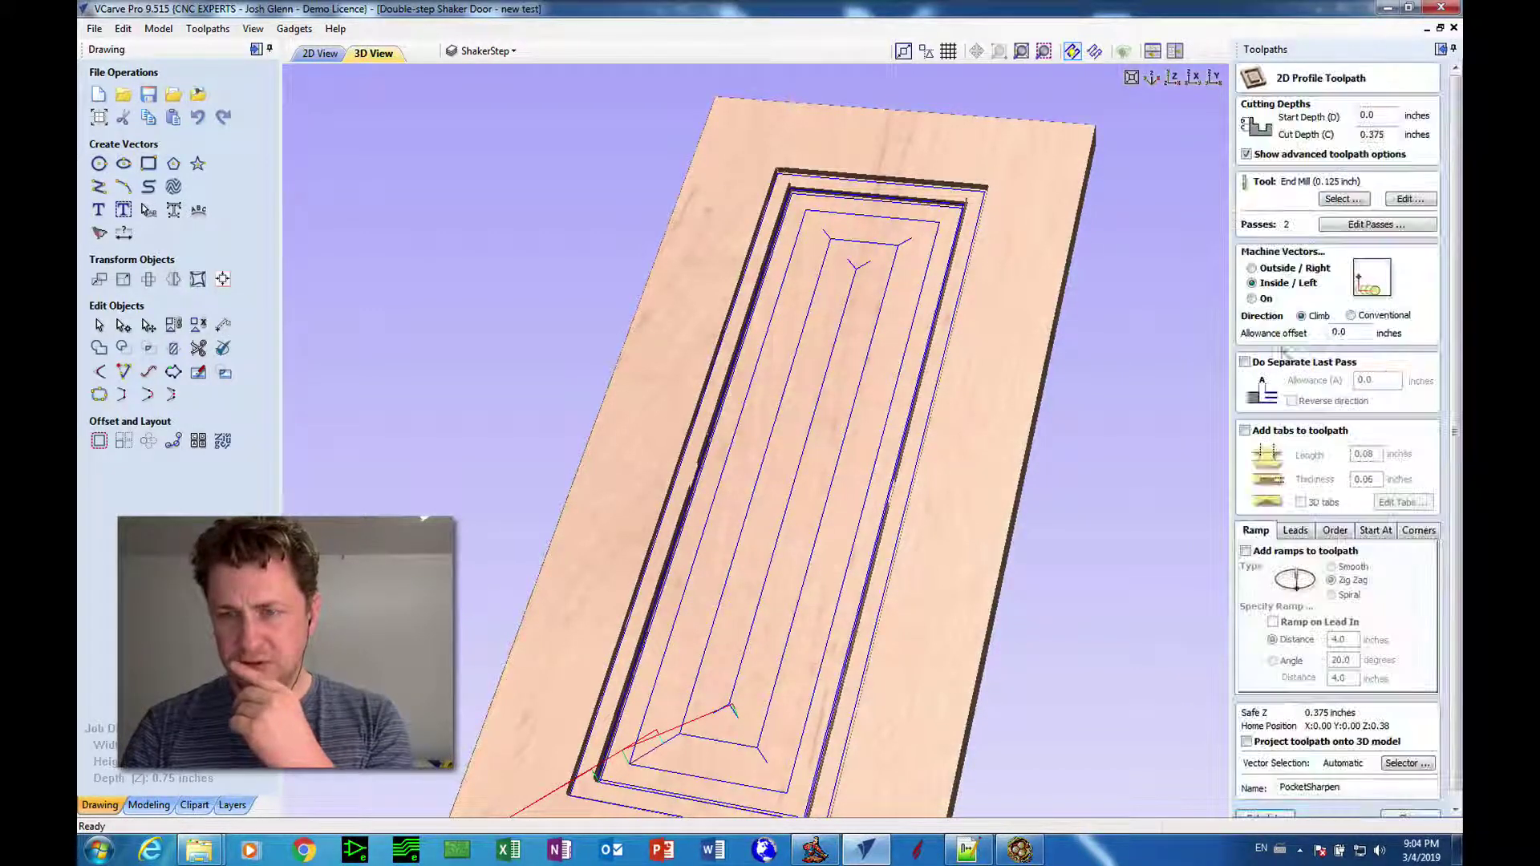
left_click(1399, 200)
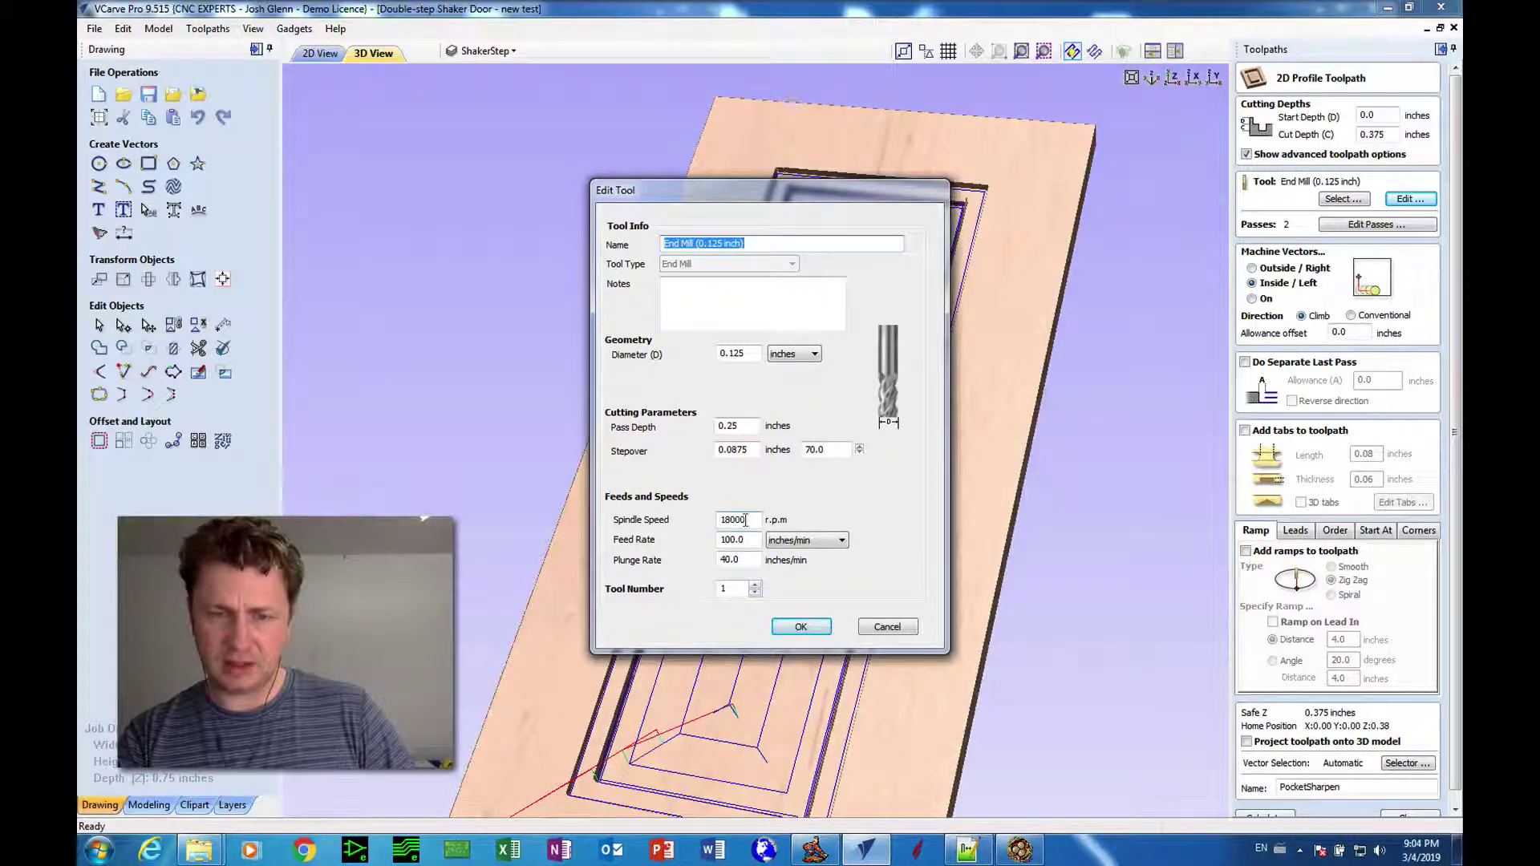
left_click(886, 626)
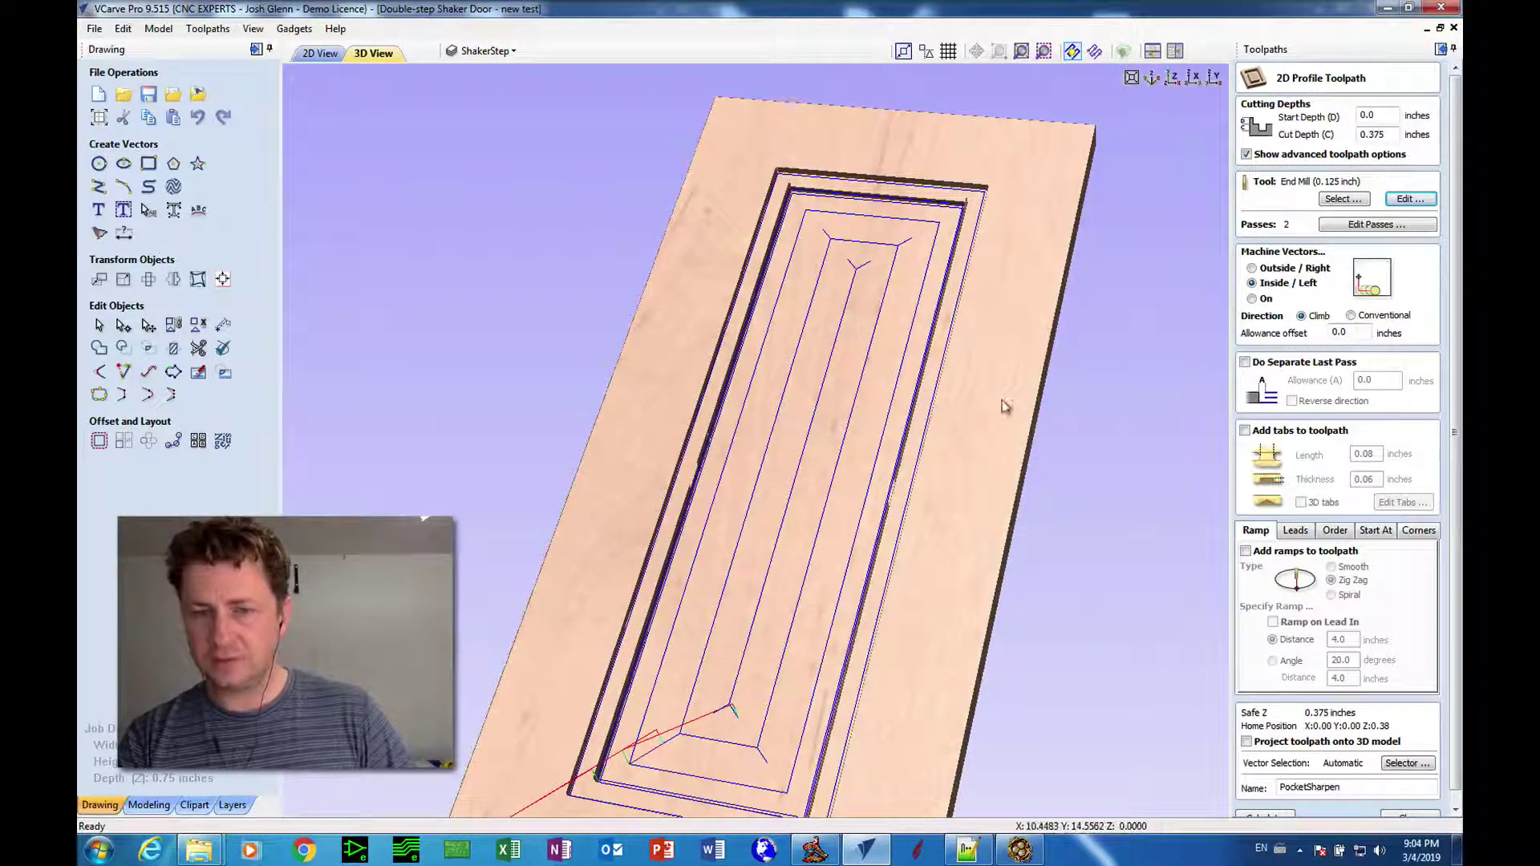
scroll(1416, 639, "down", 1)
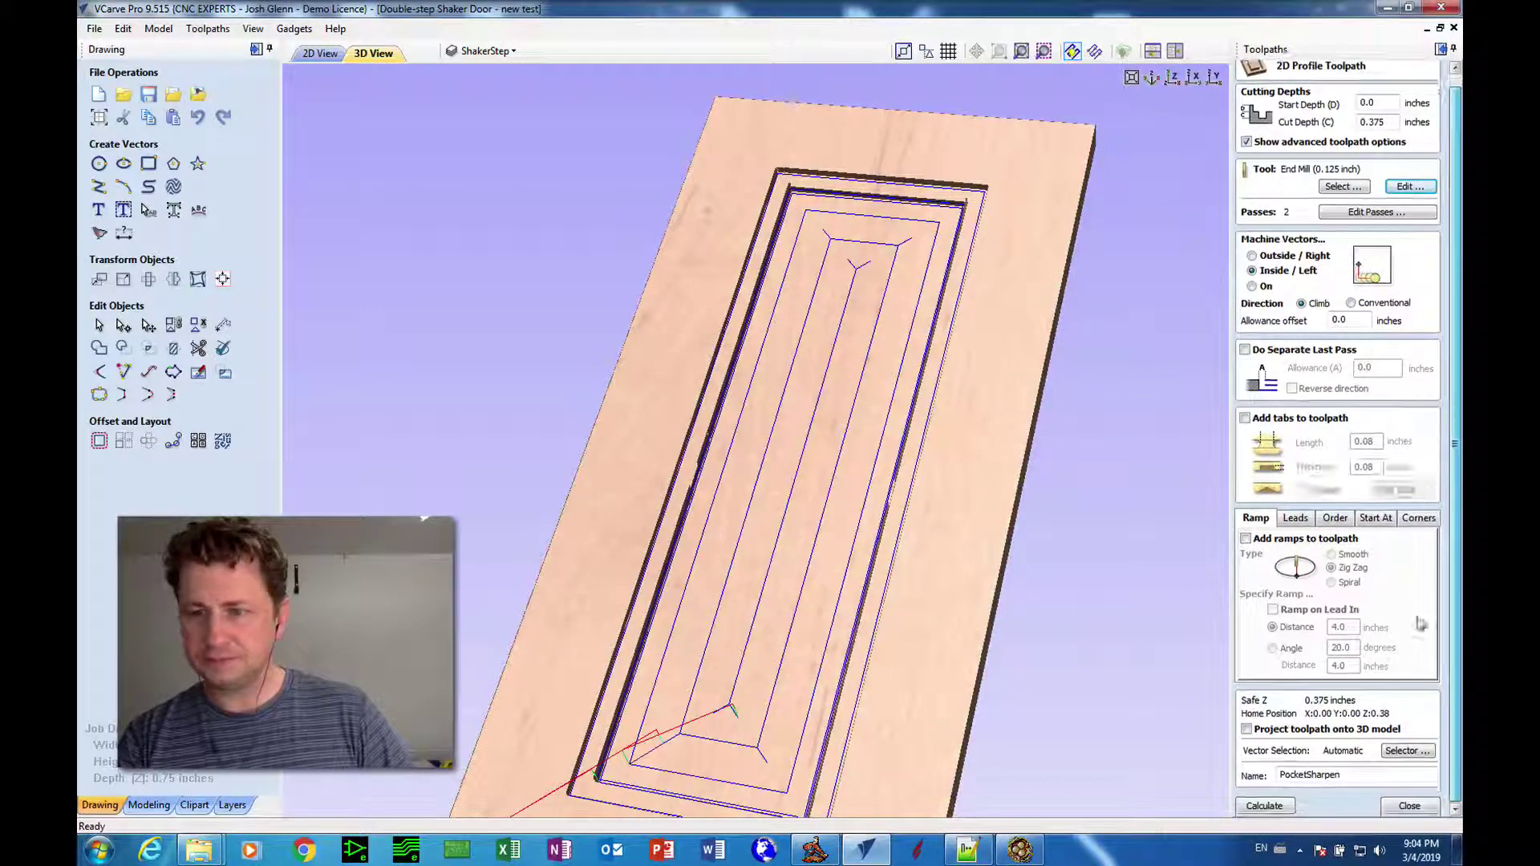
left_click(1406, 806)
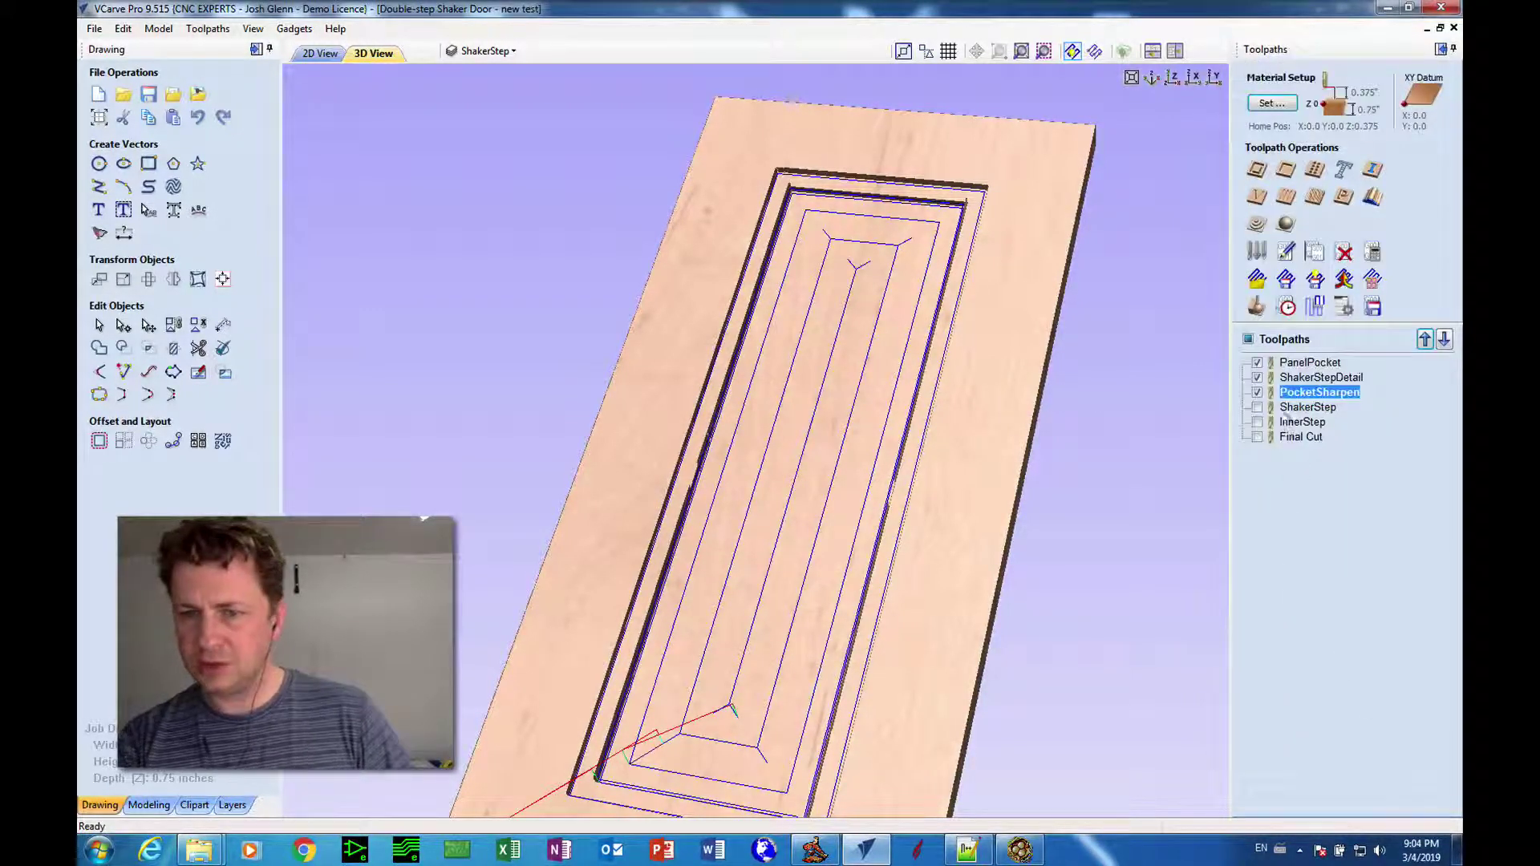
Turn on display of the ShakerStep, InnerStep and Final Cut toolpaths.
left_click(1245, 407)
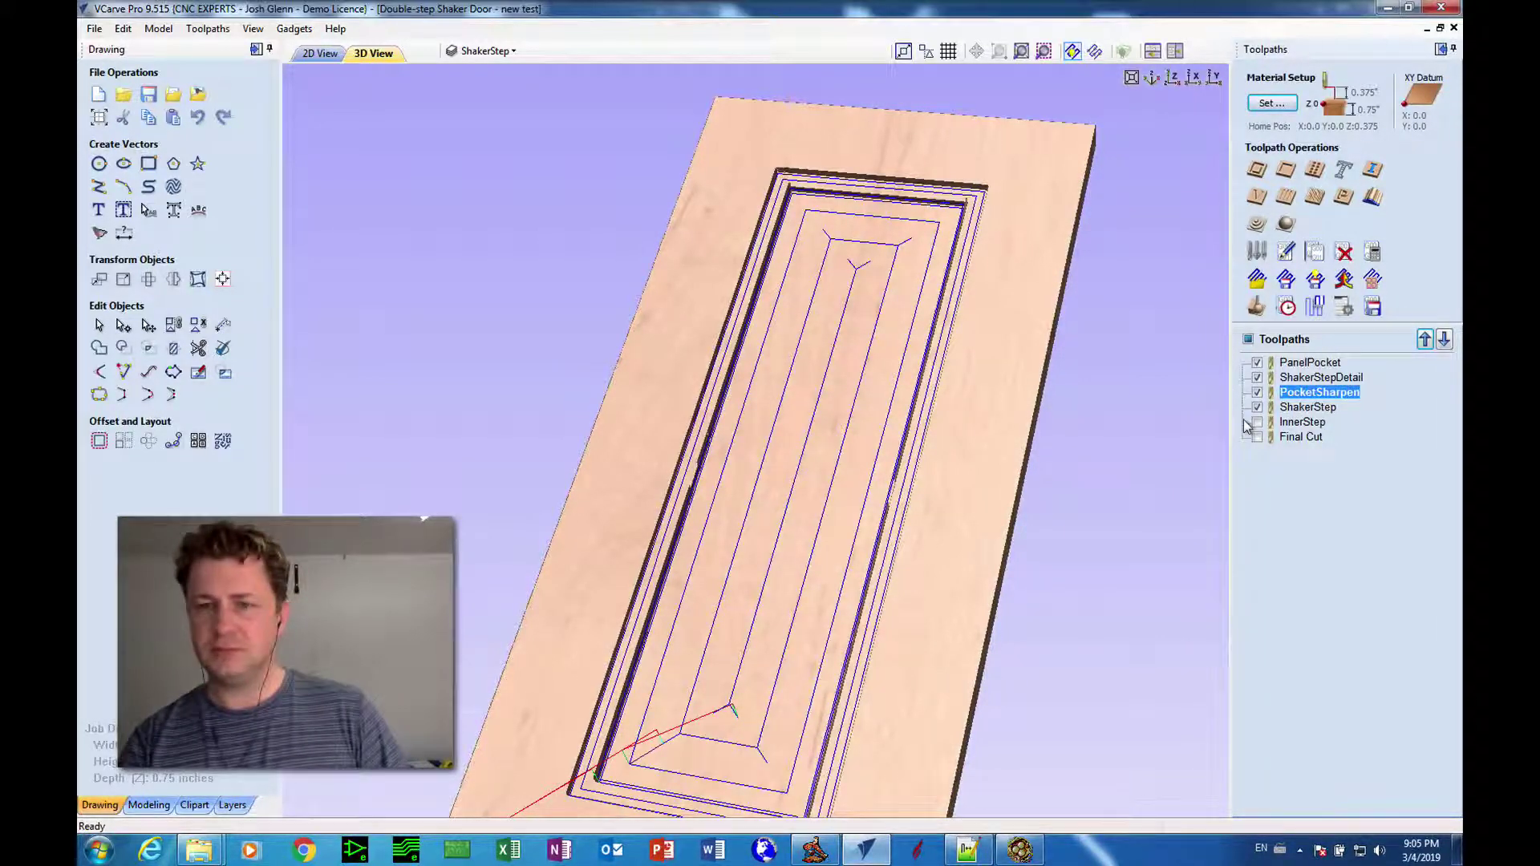
left_click(1257, 423)
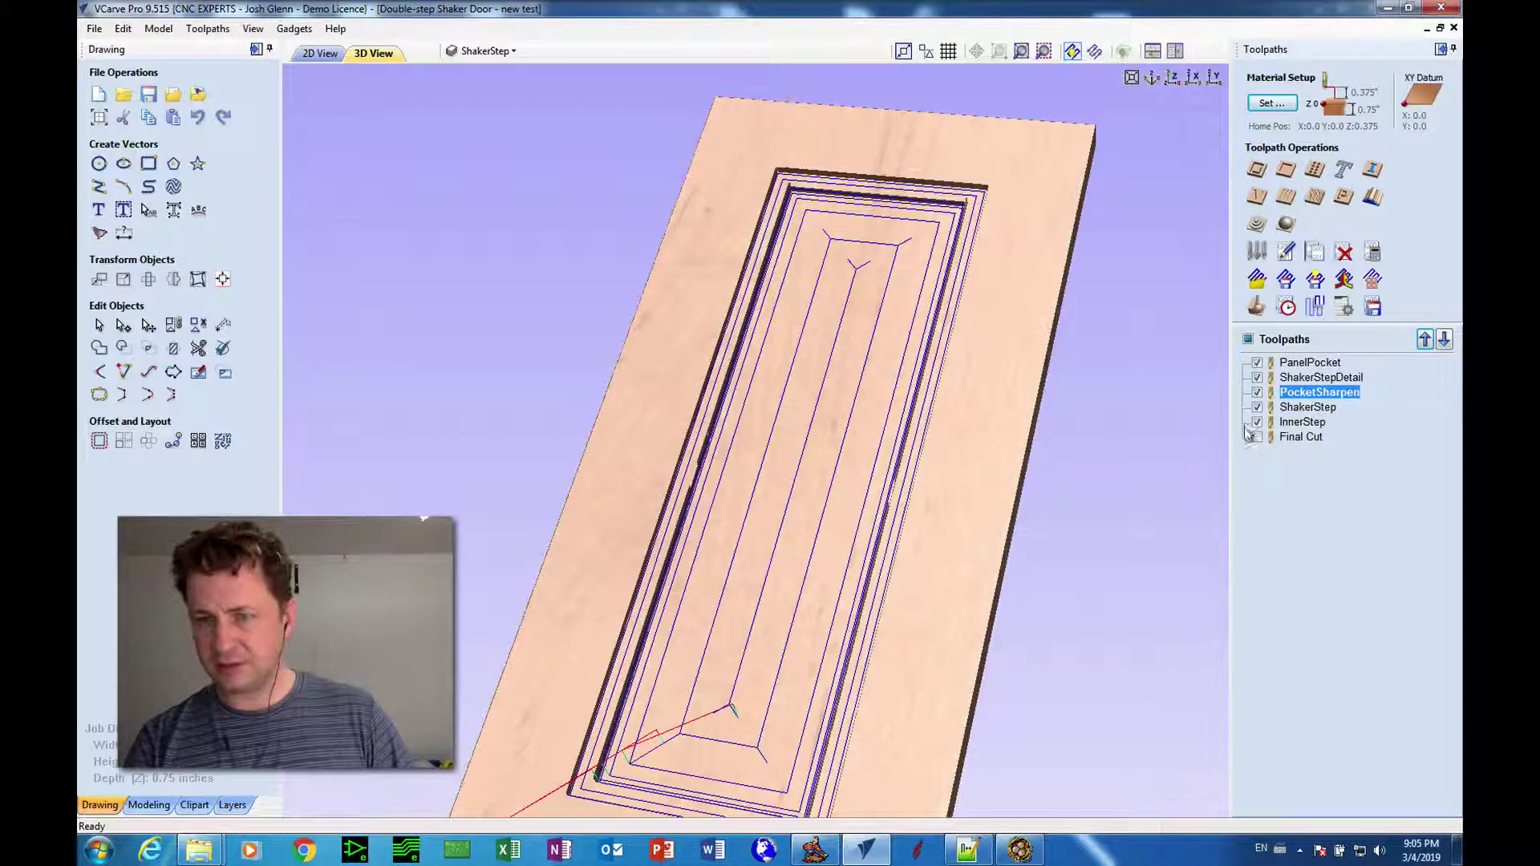
left_click(1247, 436)
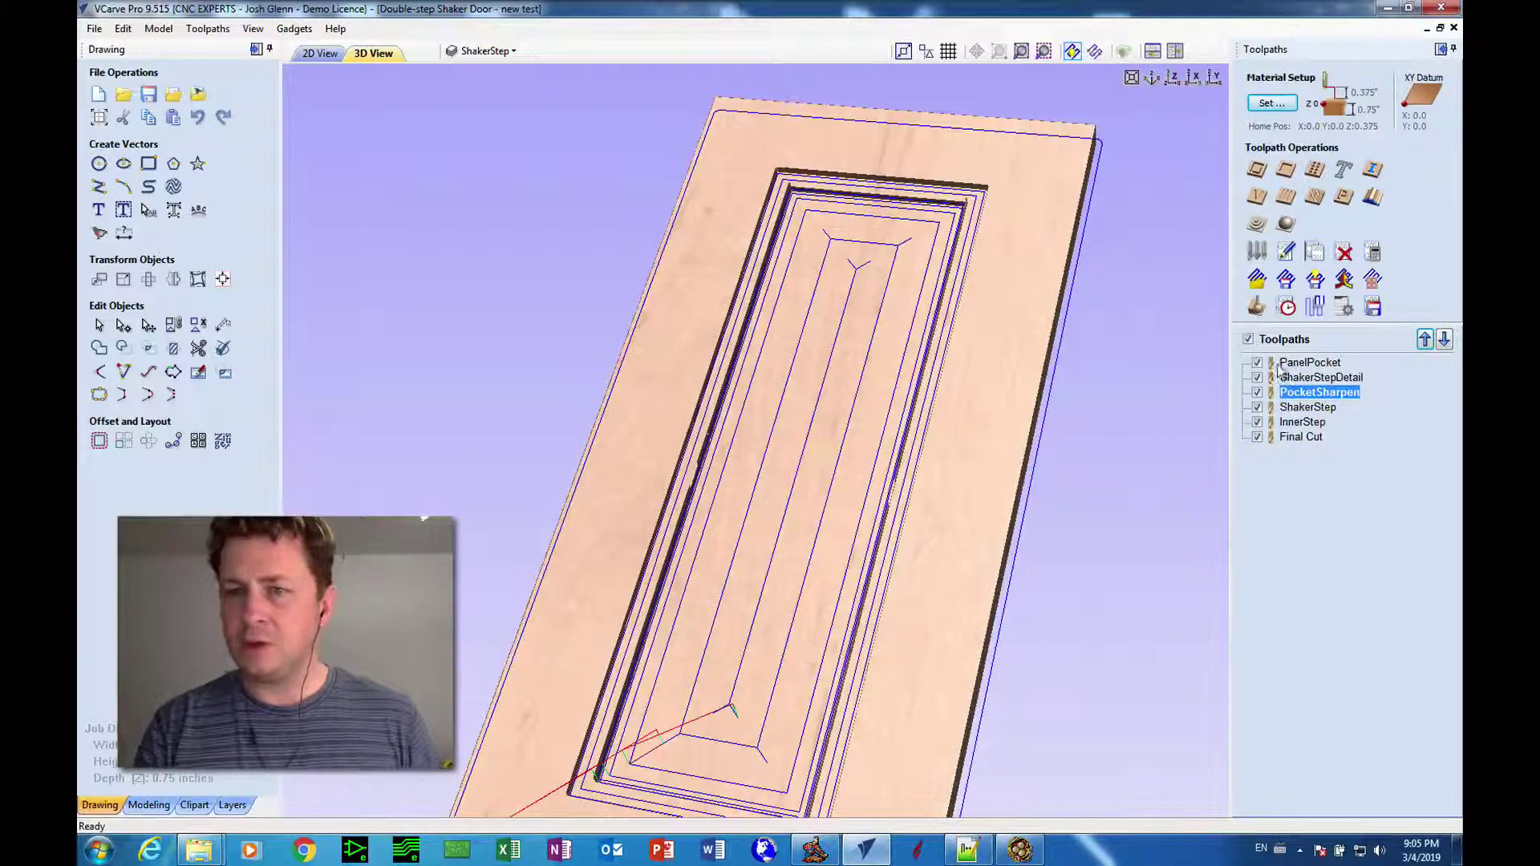
Open the Preview Toolpaths panel and reset the previous machining preview.
mouse_move(1281, 369)
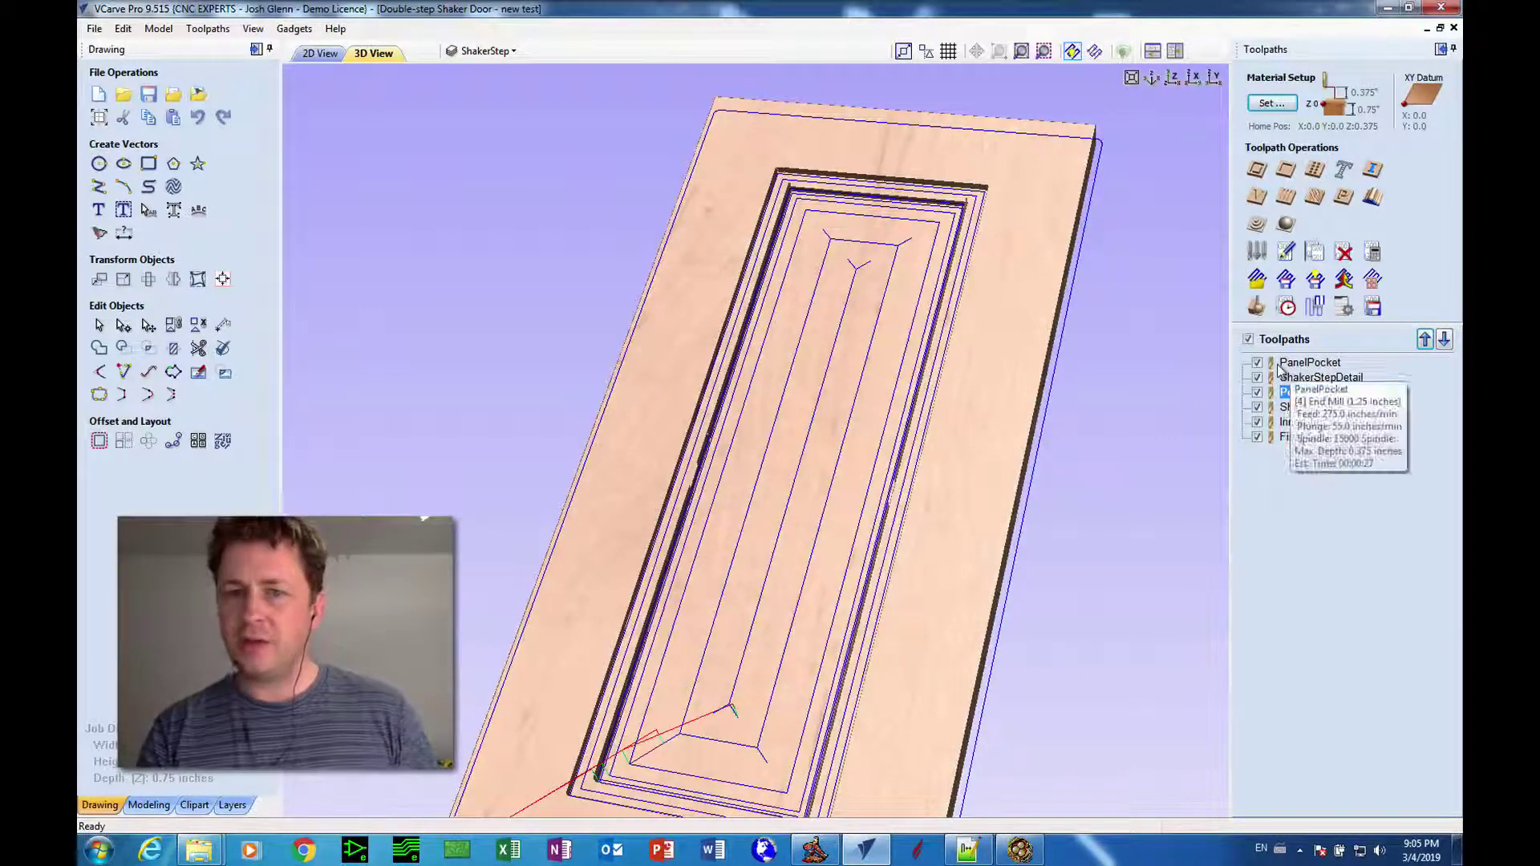
left_click(1250, 312)
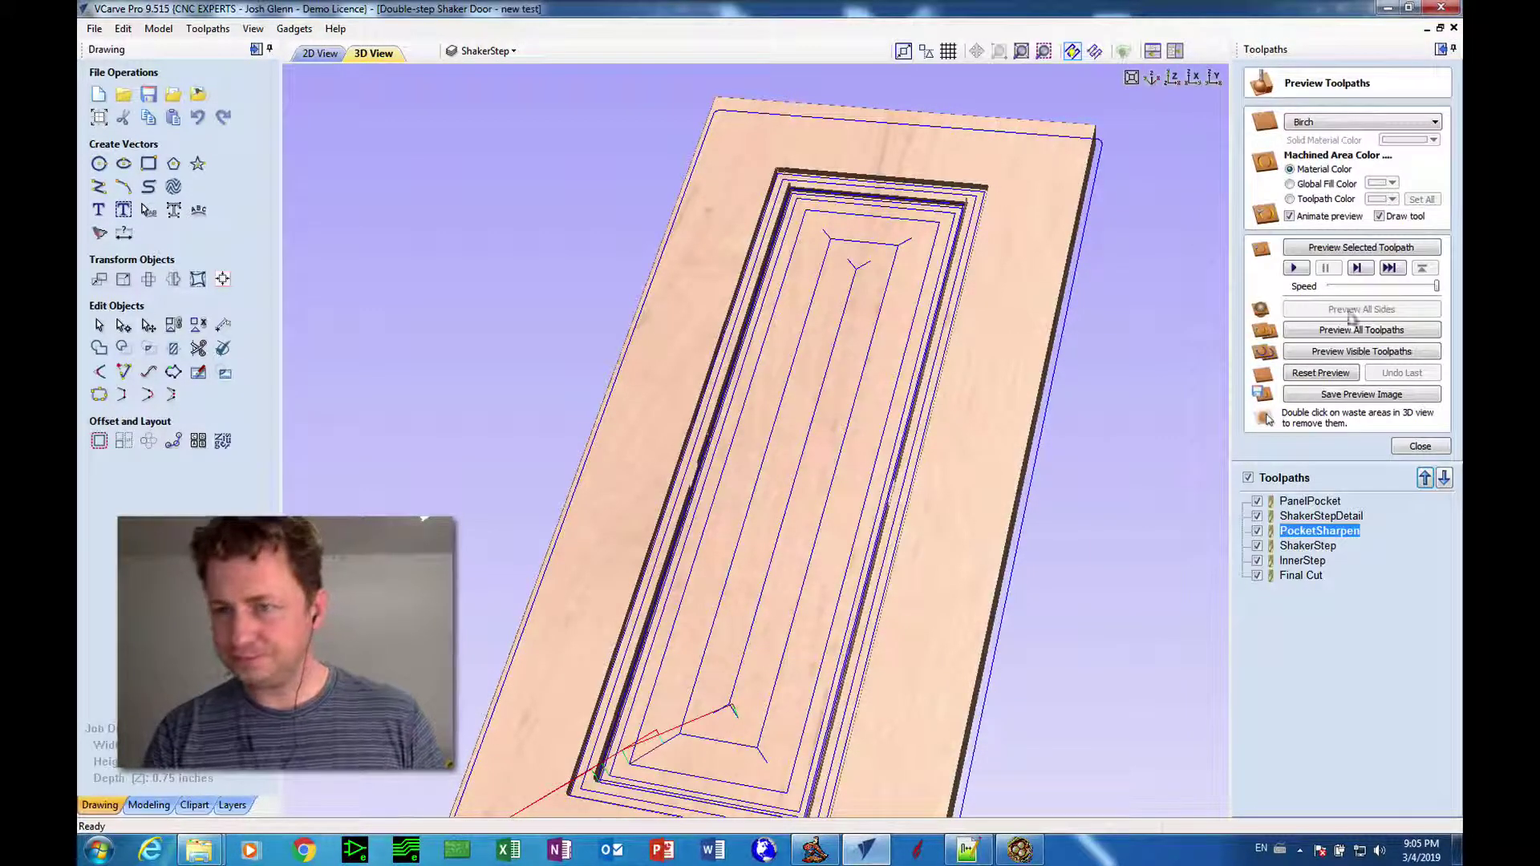
left_click(1321, 374)
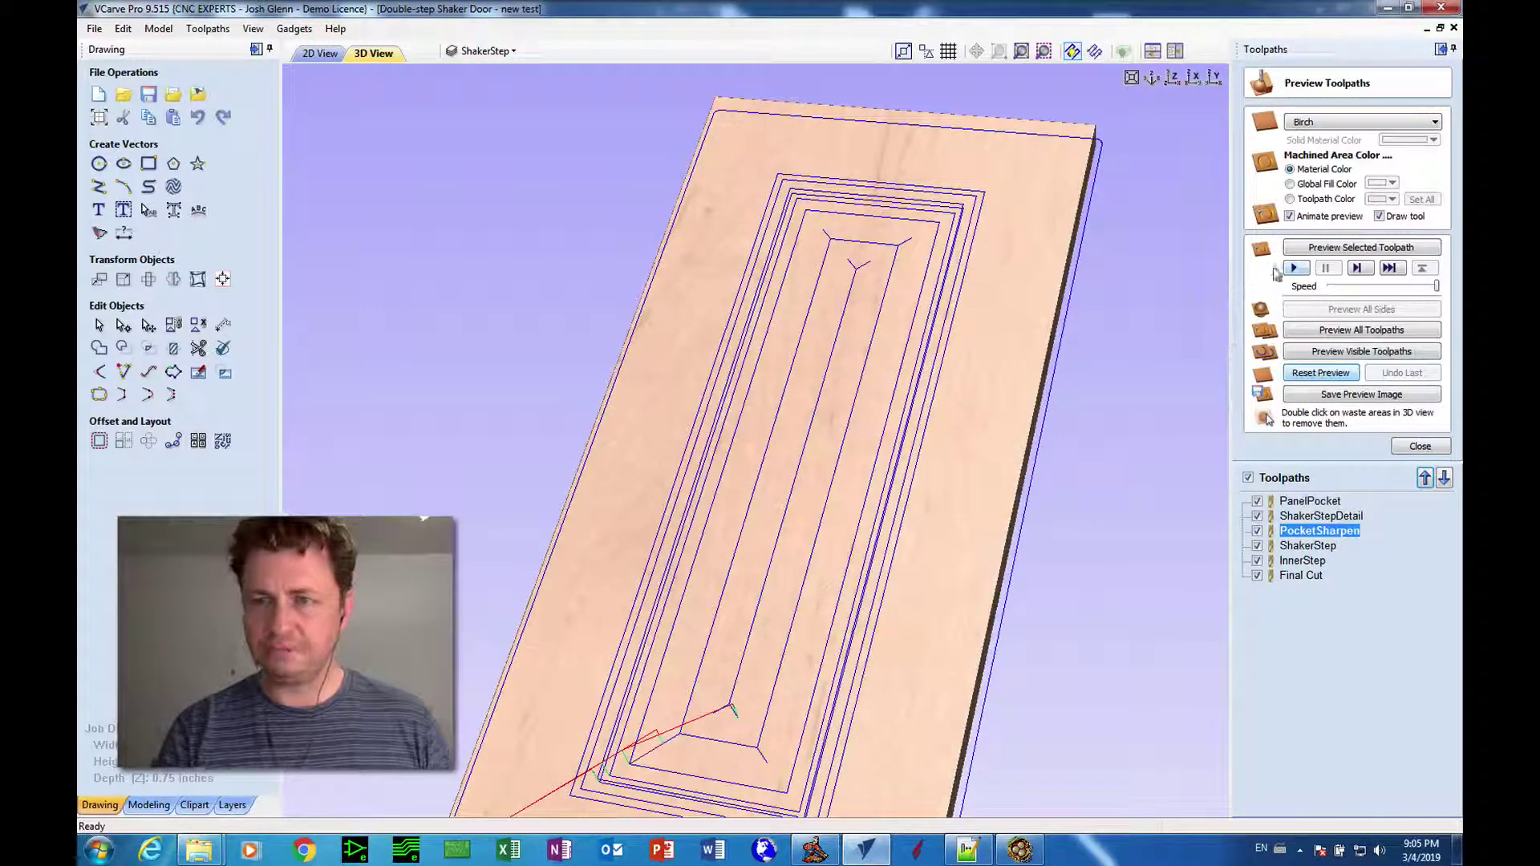
Set Preview Simulation Quality to Extremely High and simulate all toolpaths on the door.
left_click(294, 29)
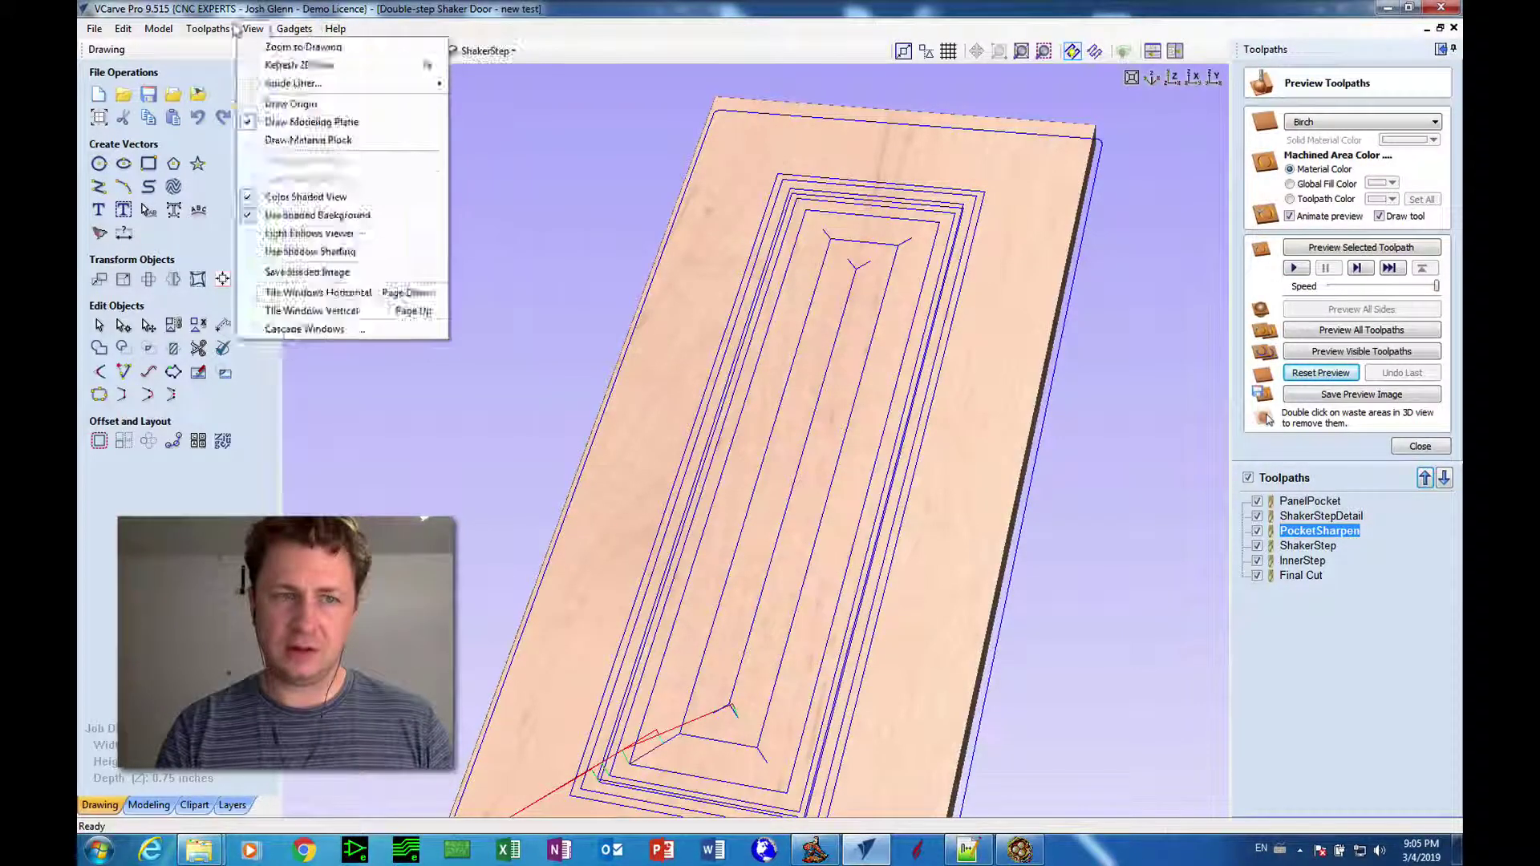
mouse_move(213, 30)
mouse_move(276, 120)
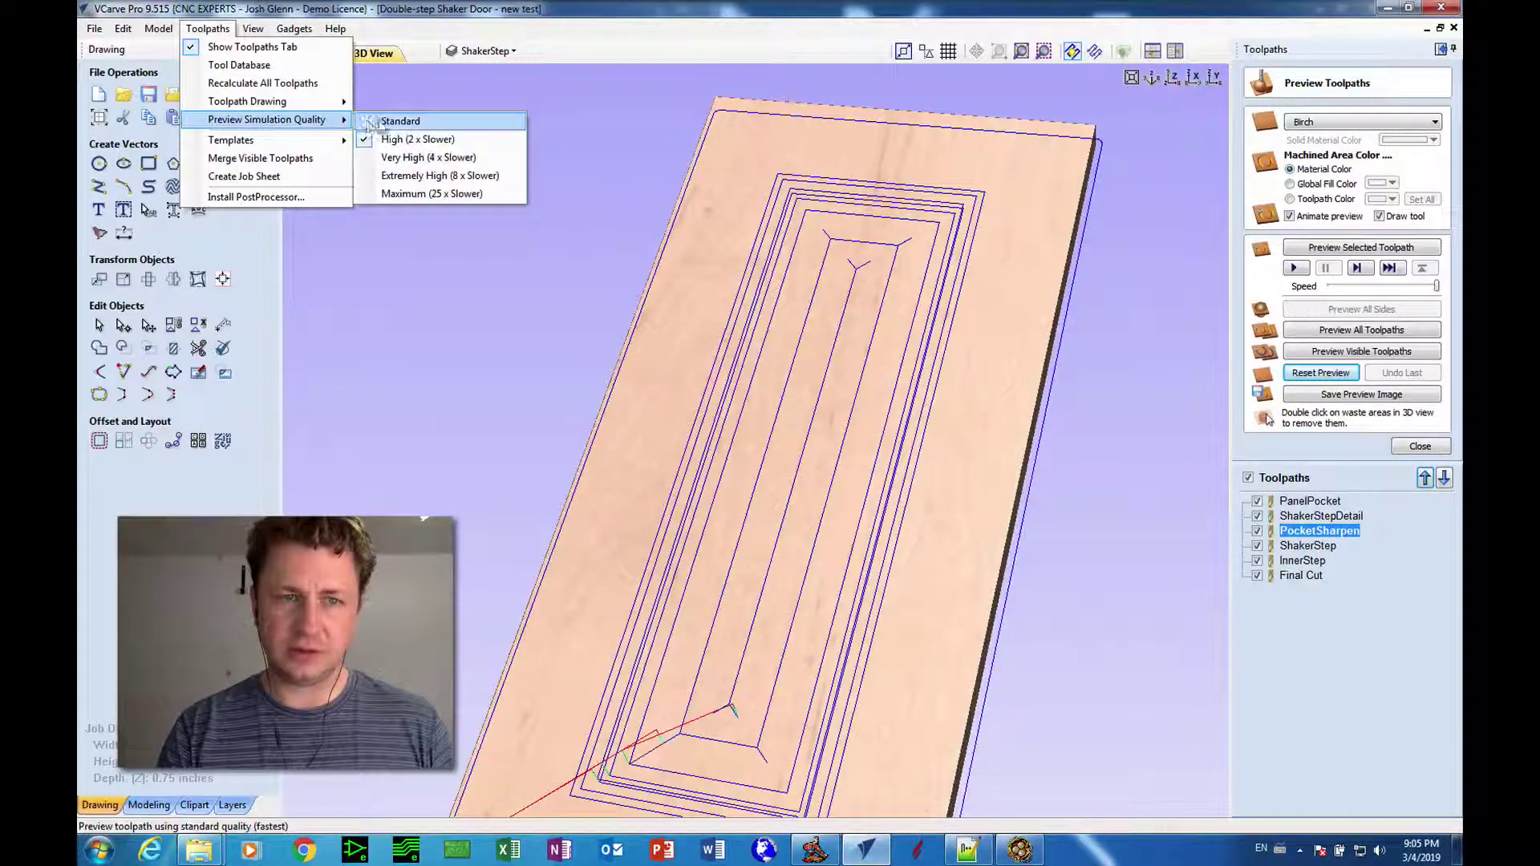
left_click(422, 174)
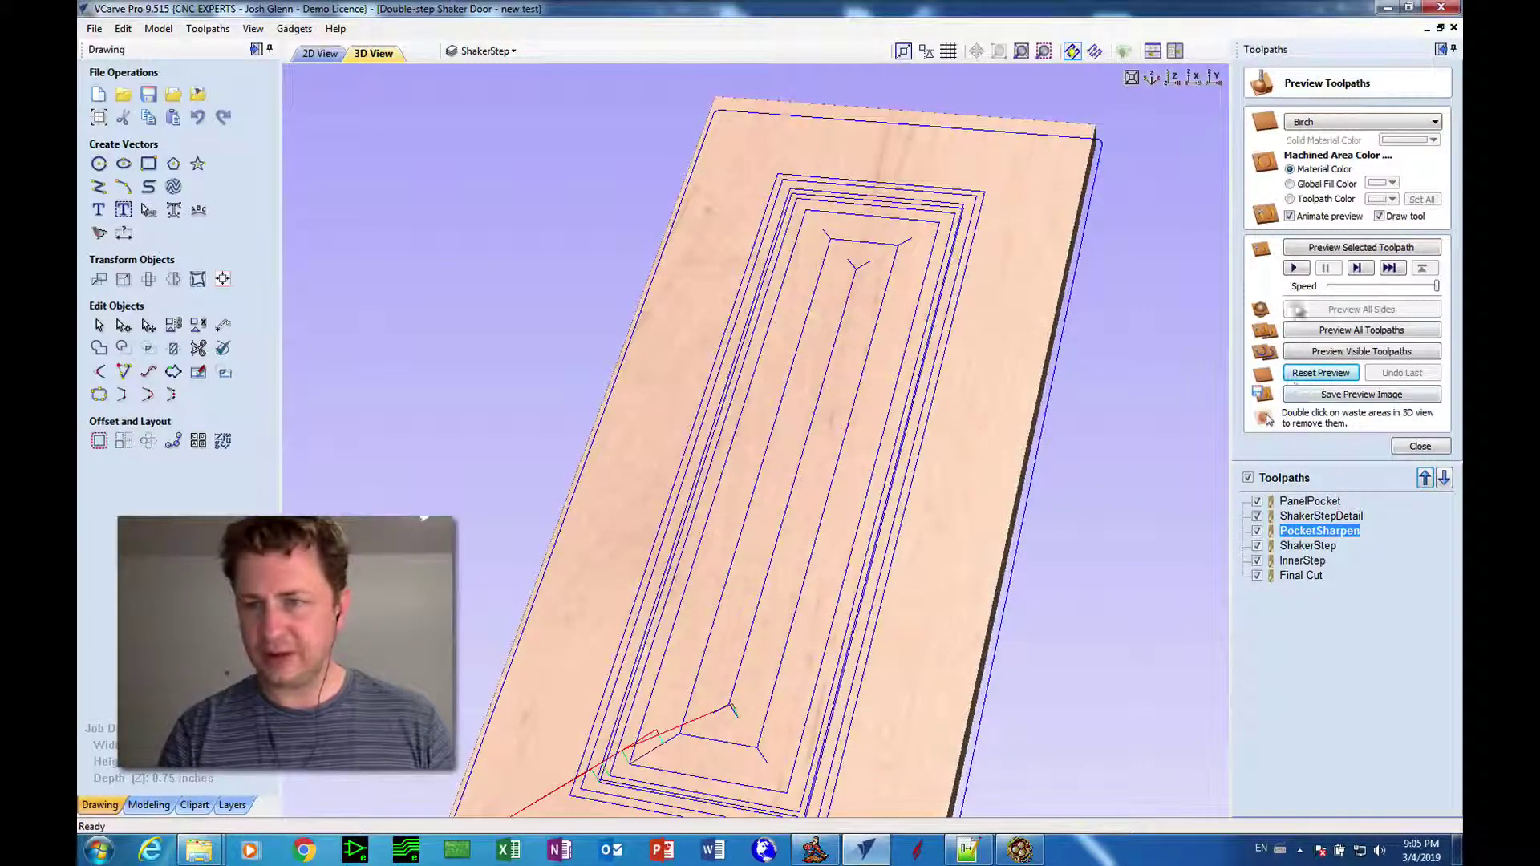
left_click(1297, 335)
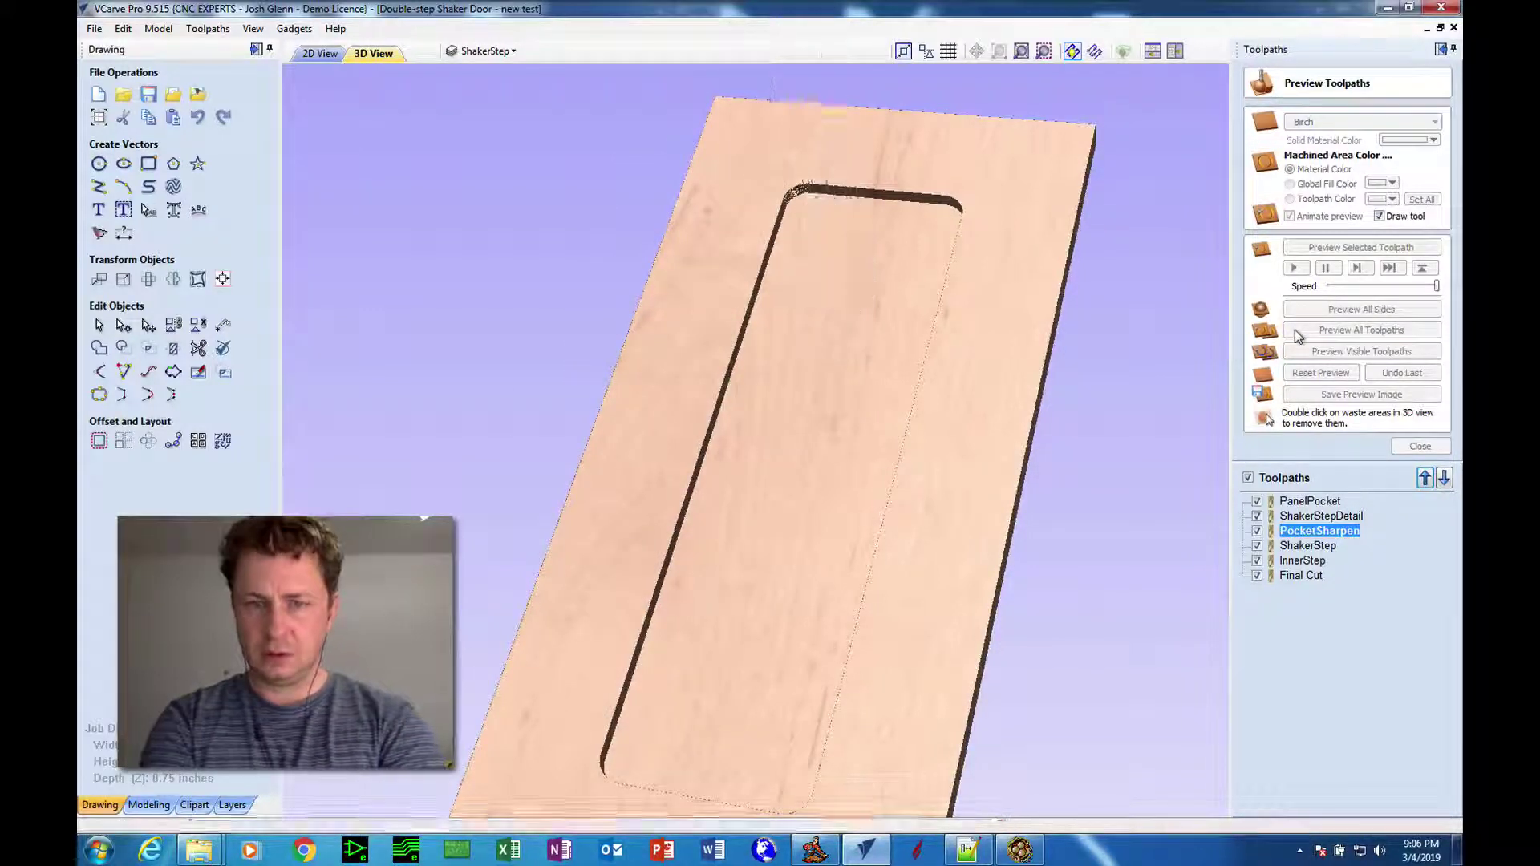
left_click(1298, 330)
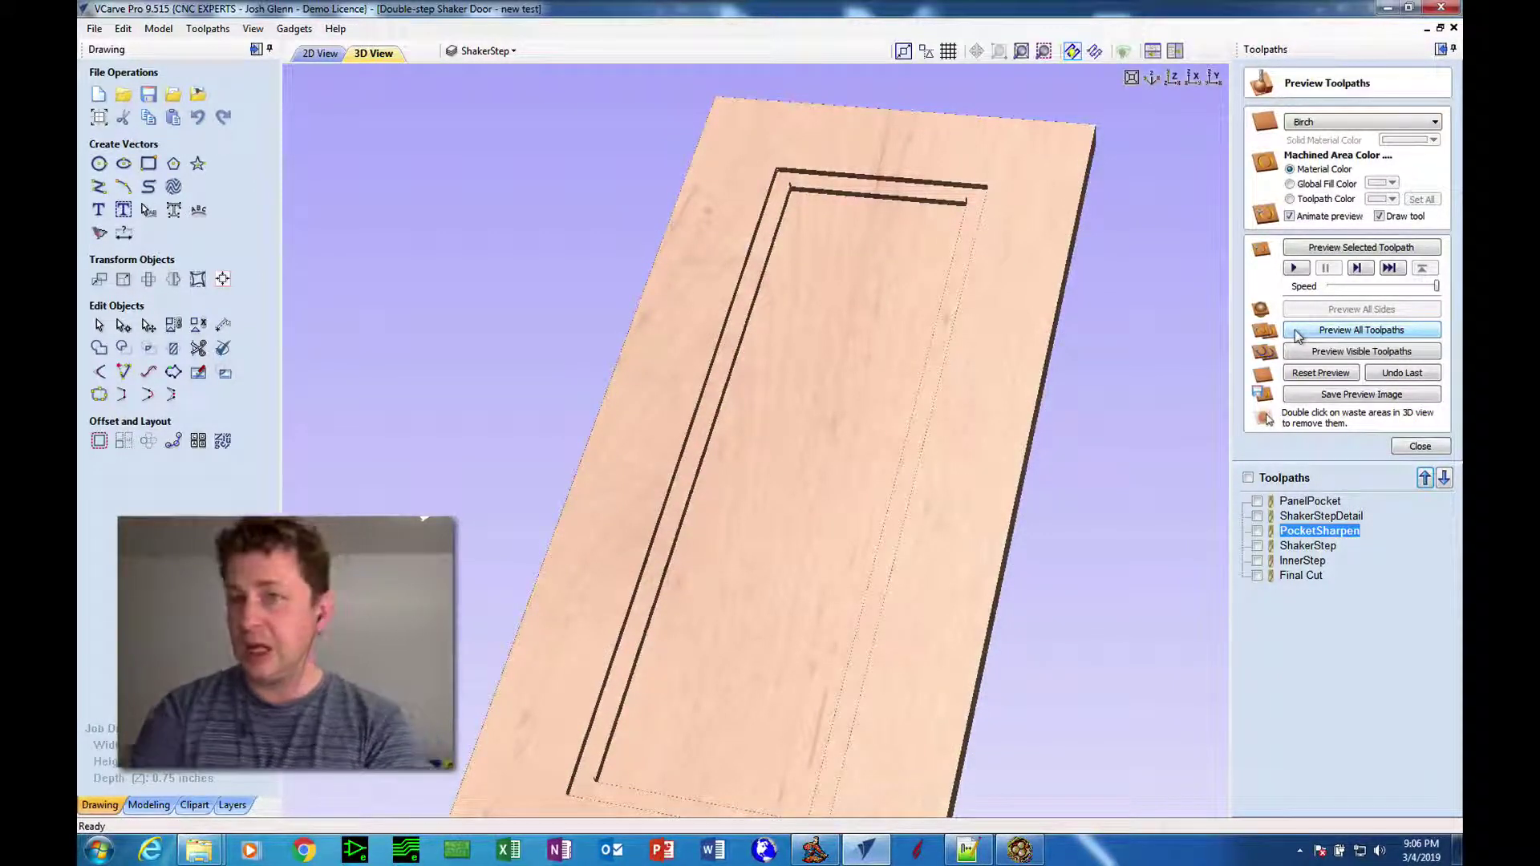
Close the preview panel and tick the master checkbox to show all six toolpaths.
left_click(1417, 447)
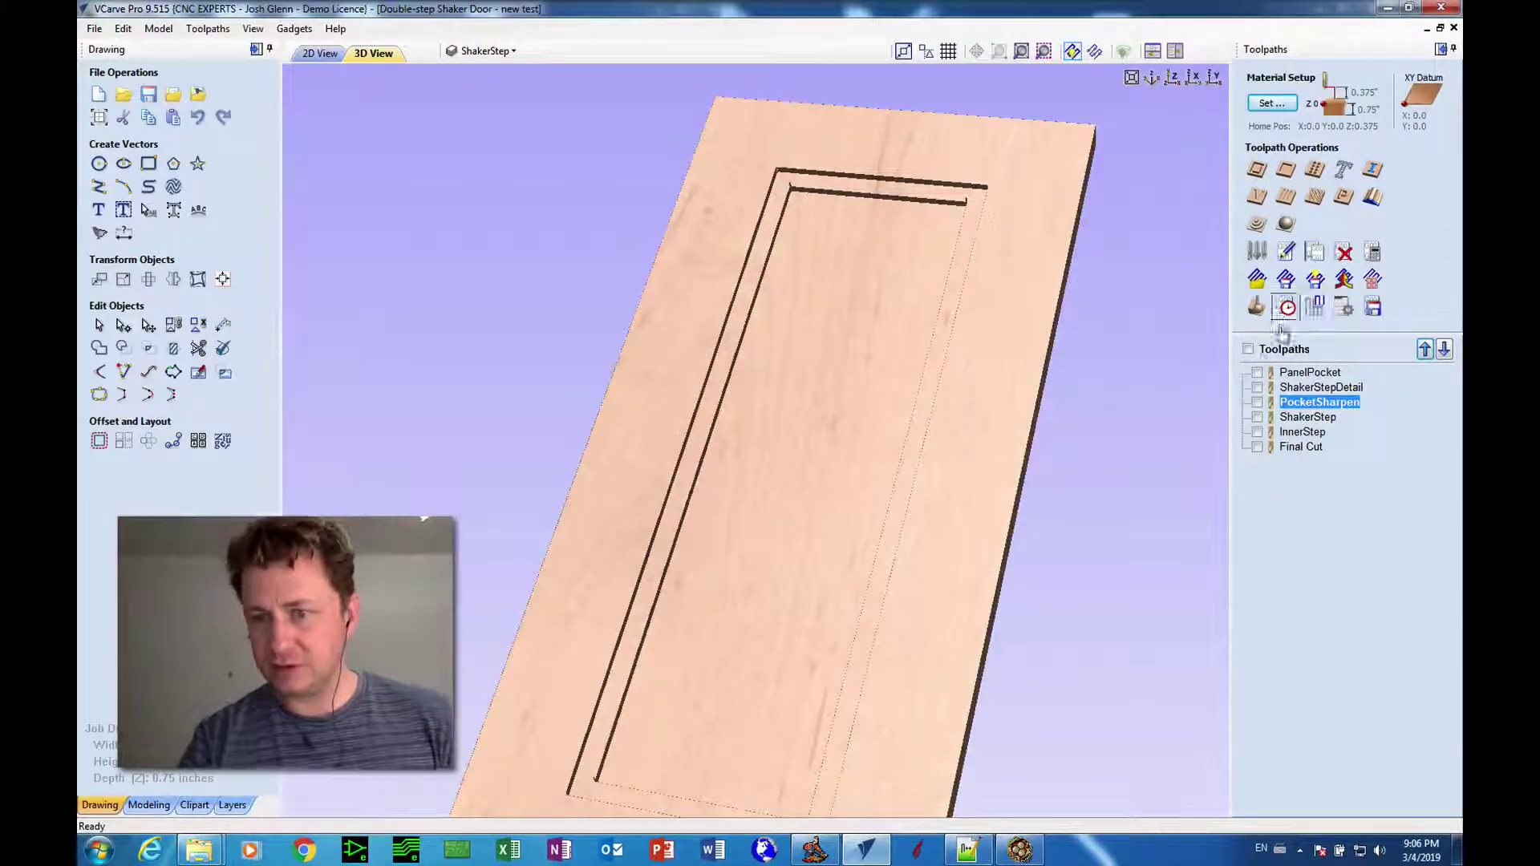
left_click(1246, 350)
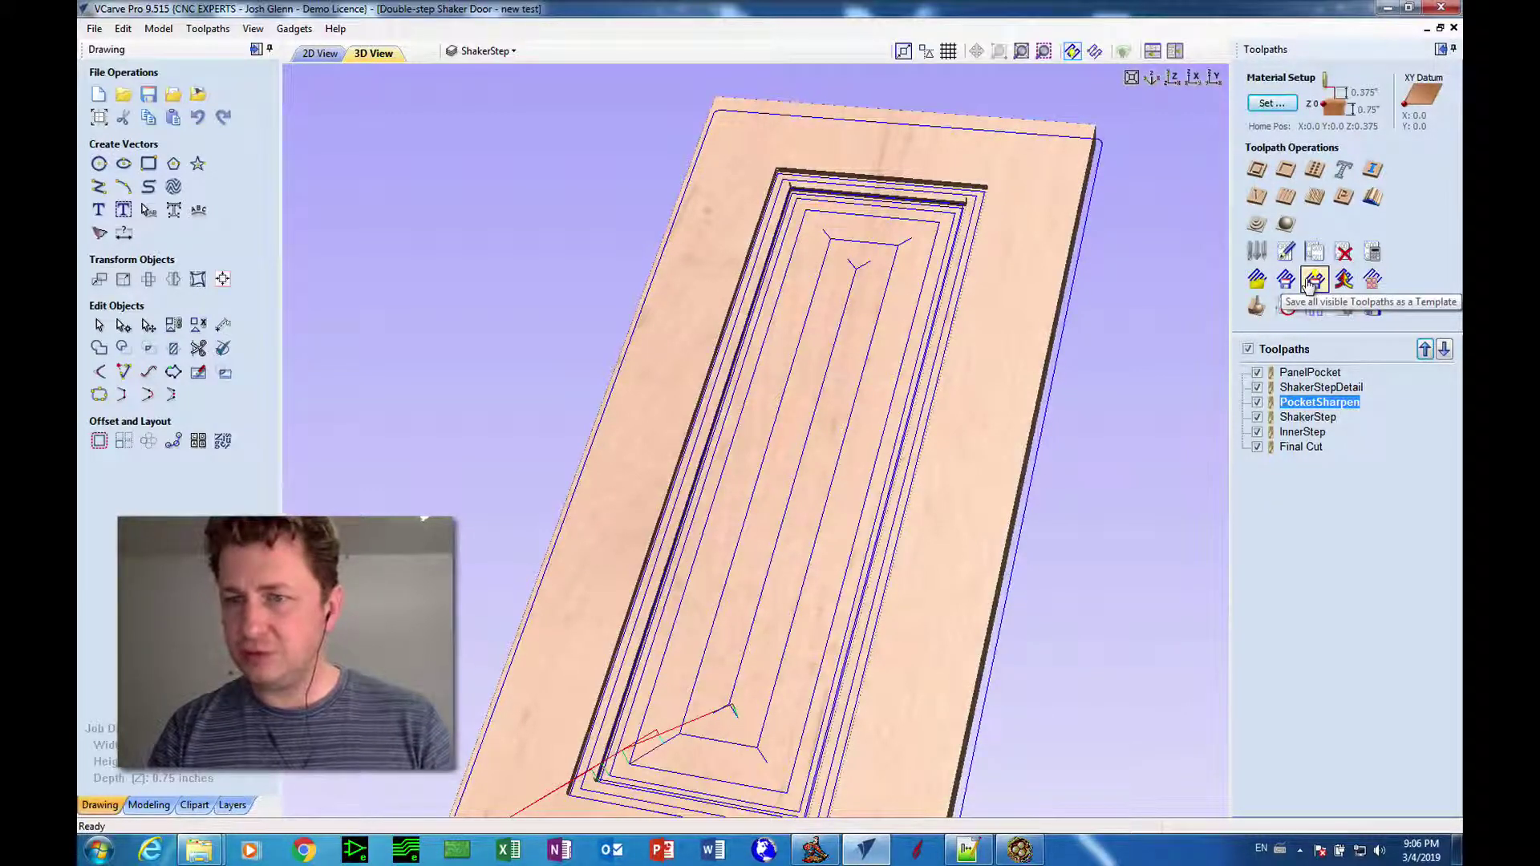
Save the visible toolpaths as the template 'Double-step Shaker Door - 1.25 hog'.
left_click(1312, 281)
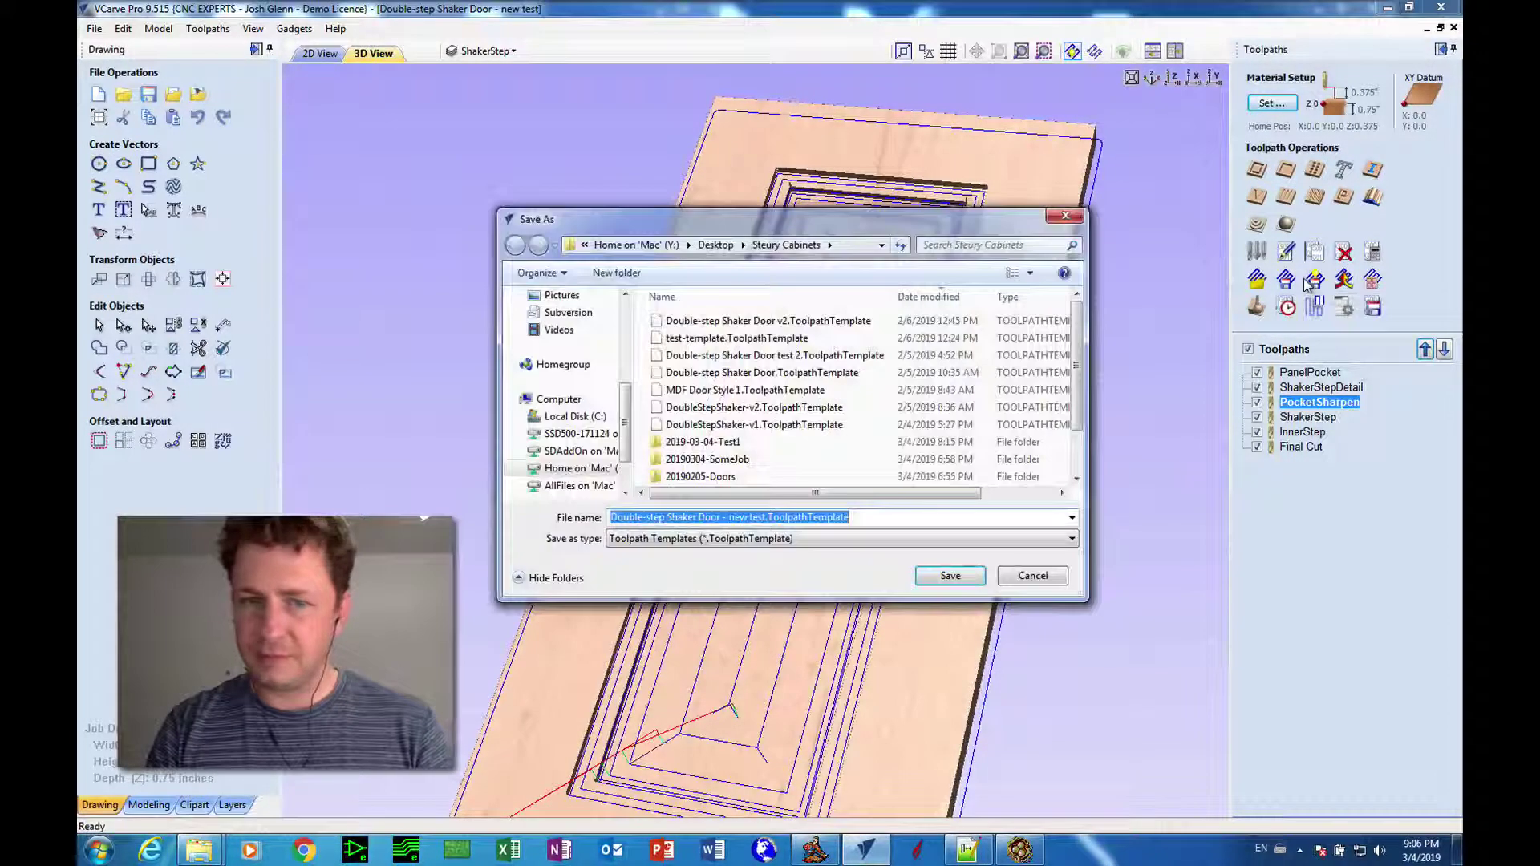
left_click(718, 518)
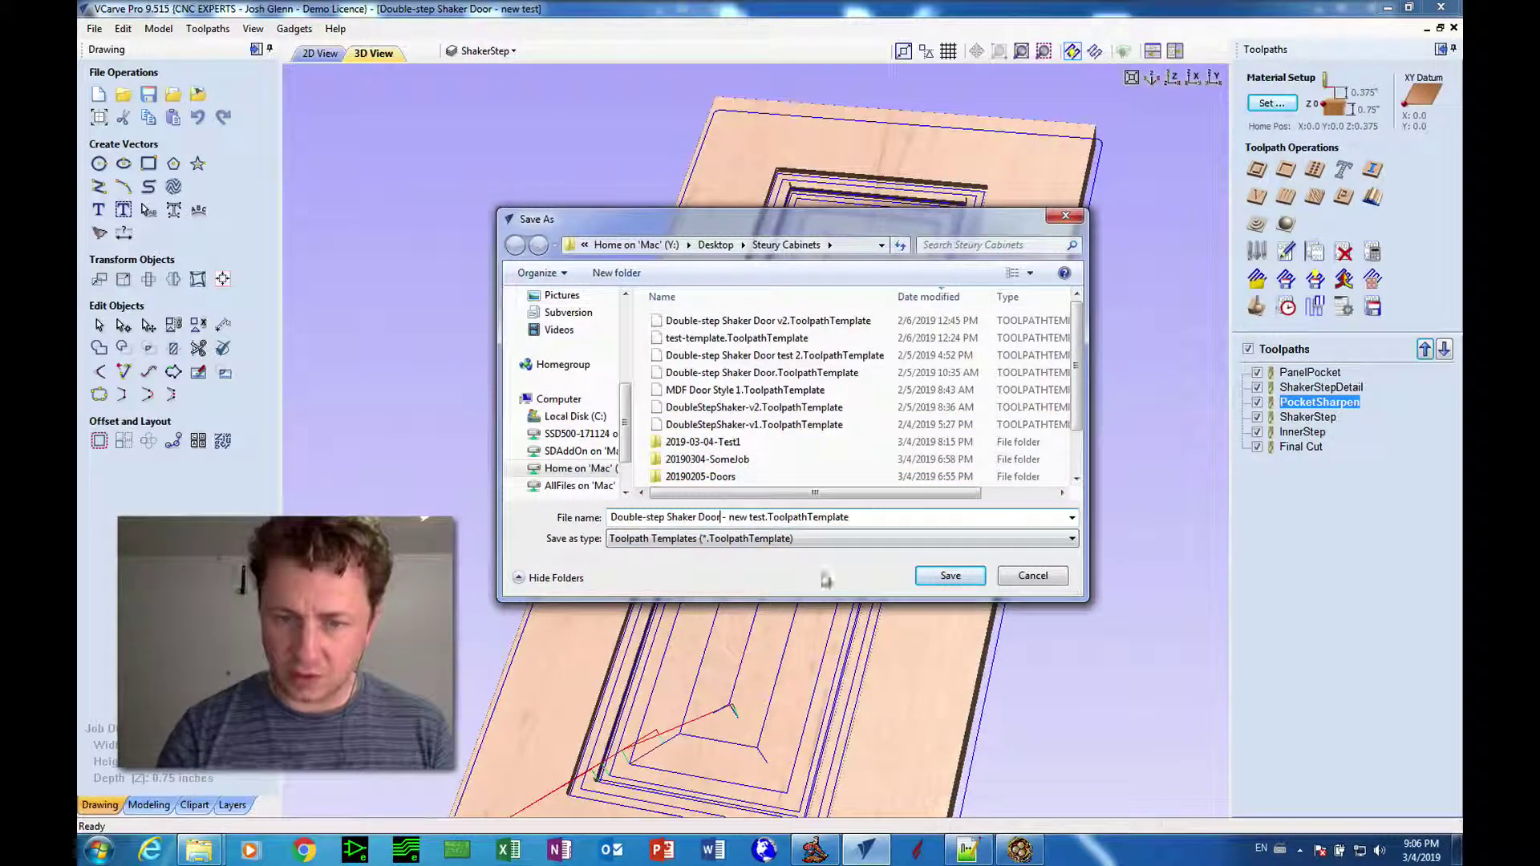
key("BackSpace")
key("BackSpace")
key("BackSpace")
key("BackSpace")
key("BackSpace")
key("BackSpace")
key("BackSpace")
key("BackSpace")
key("BackSpace")
key("BackSpace")
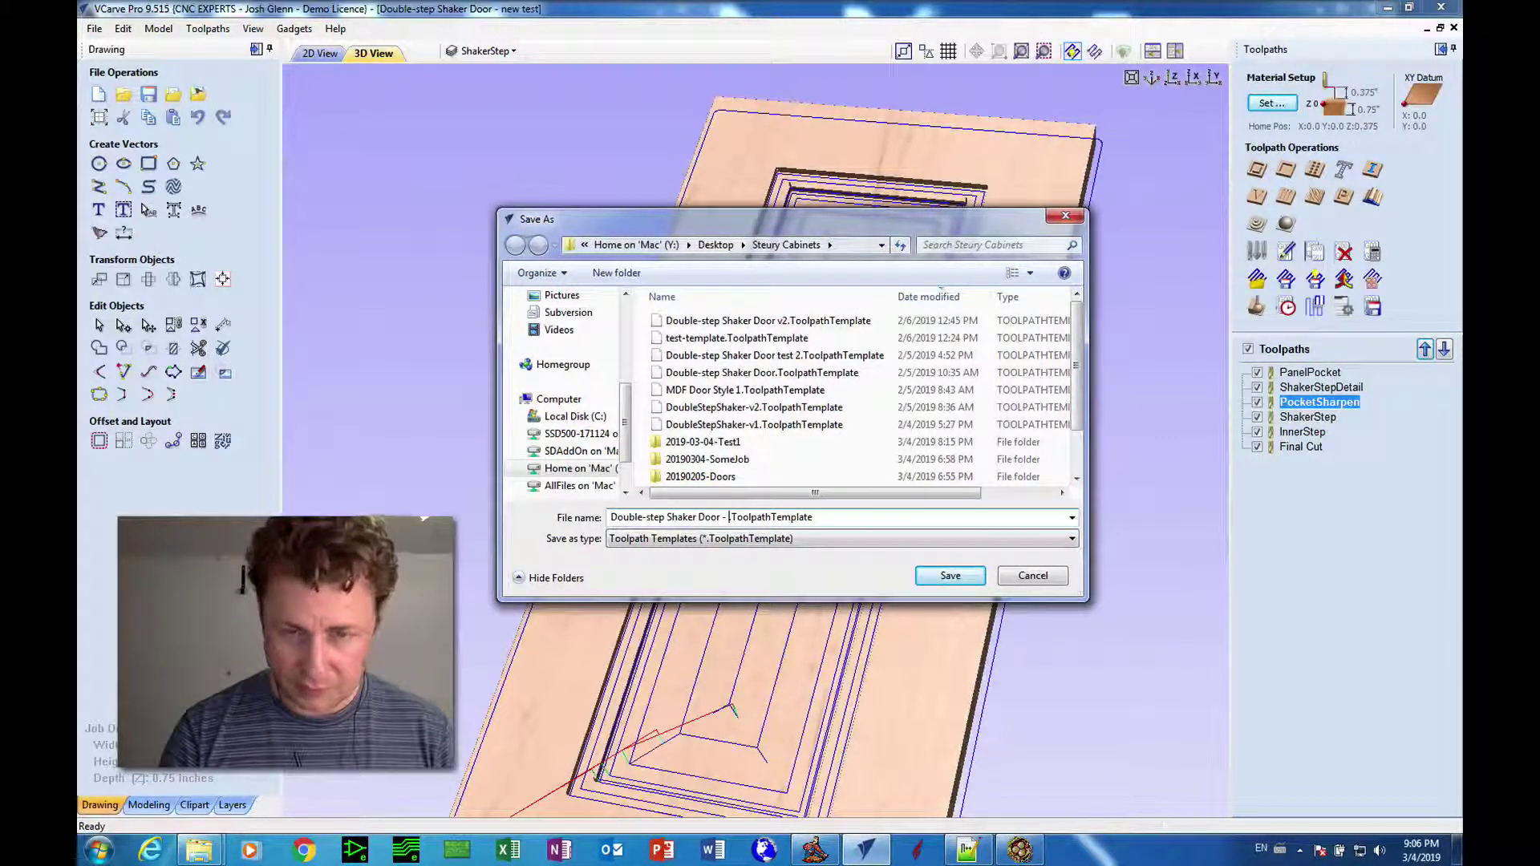
type("v")
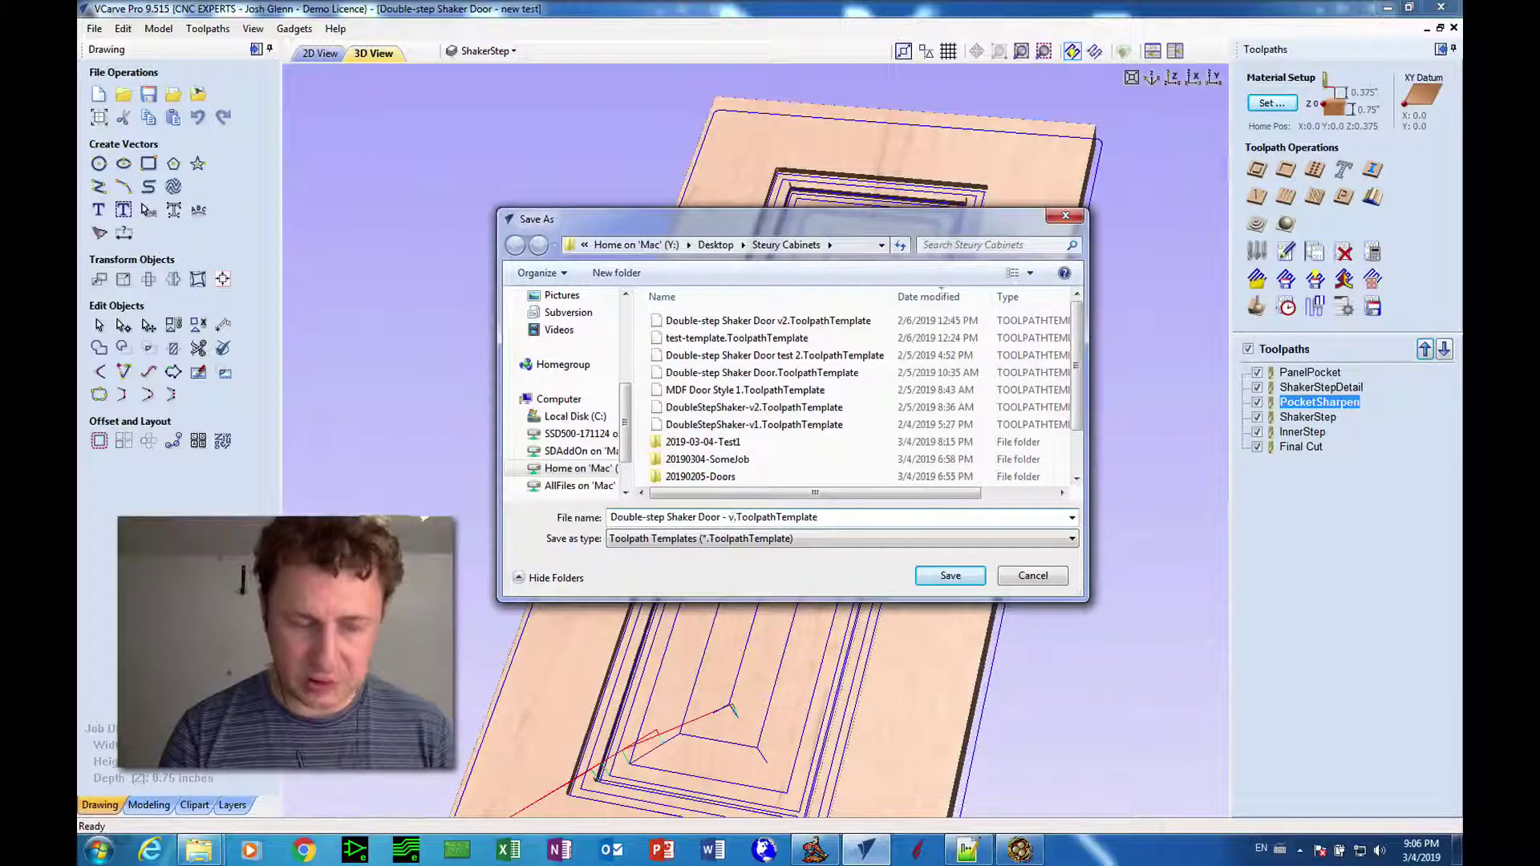
type("1")
key("BackSpace")
key("BackSpace")
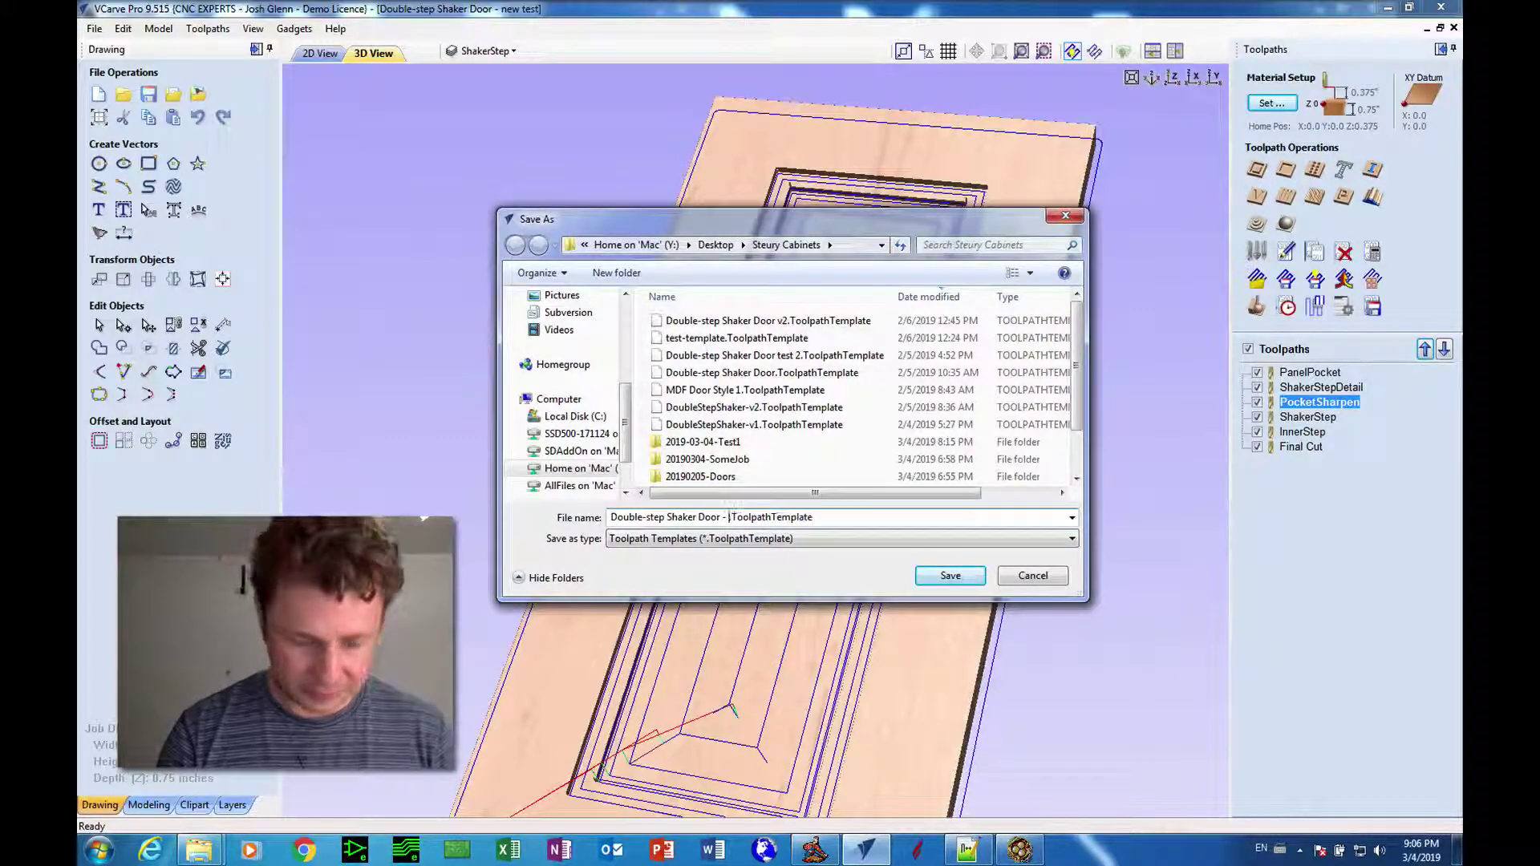
type("1.25")
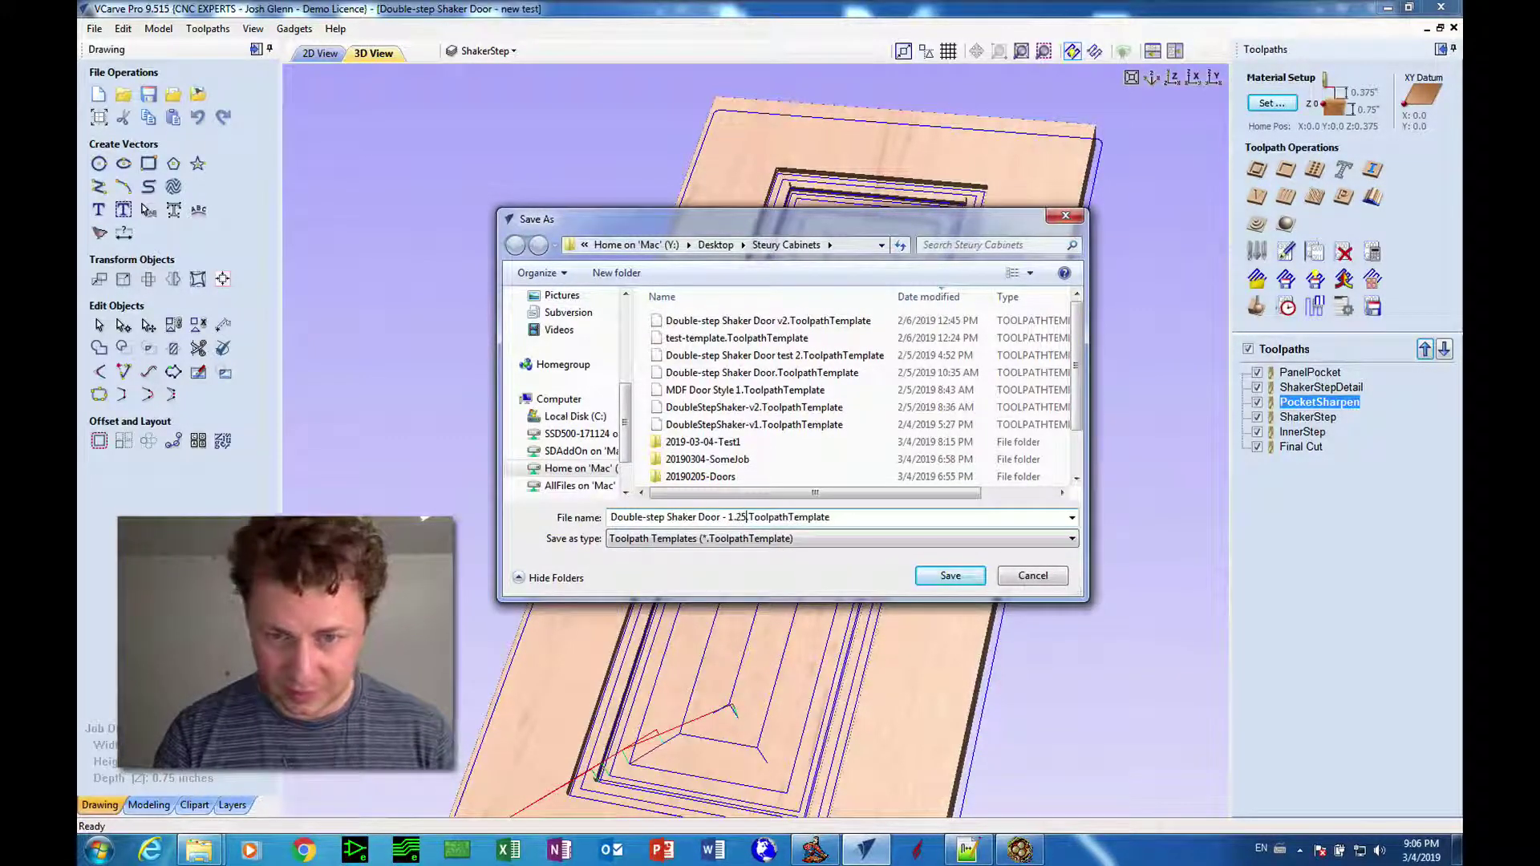
type(".")
type(" hog")
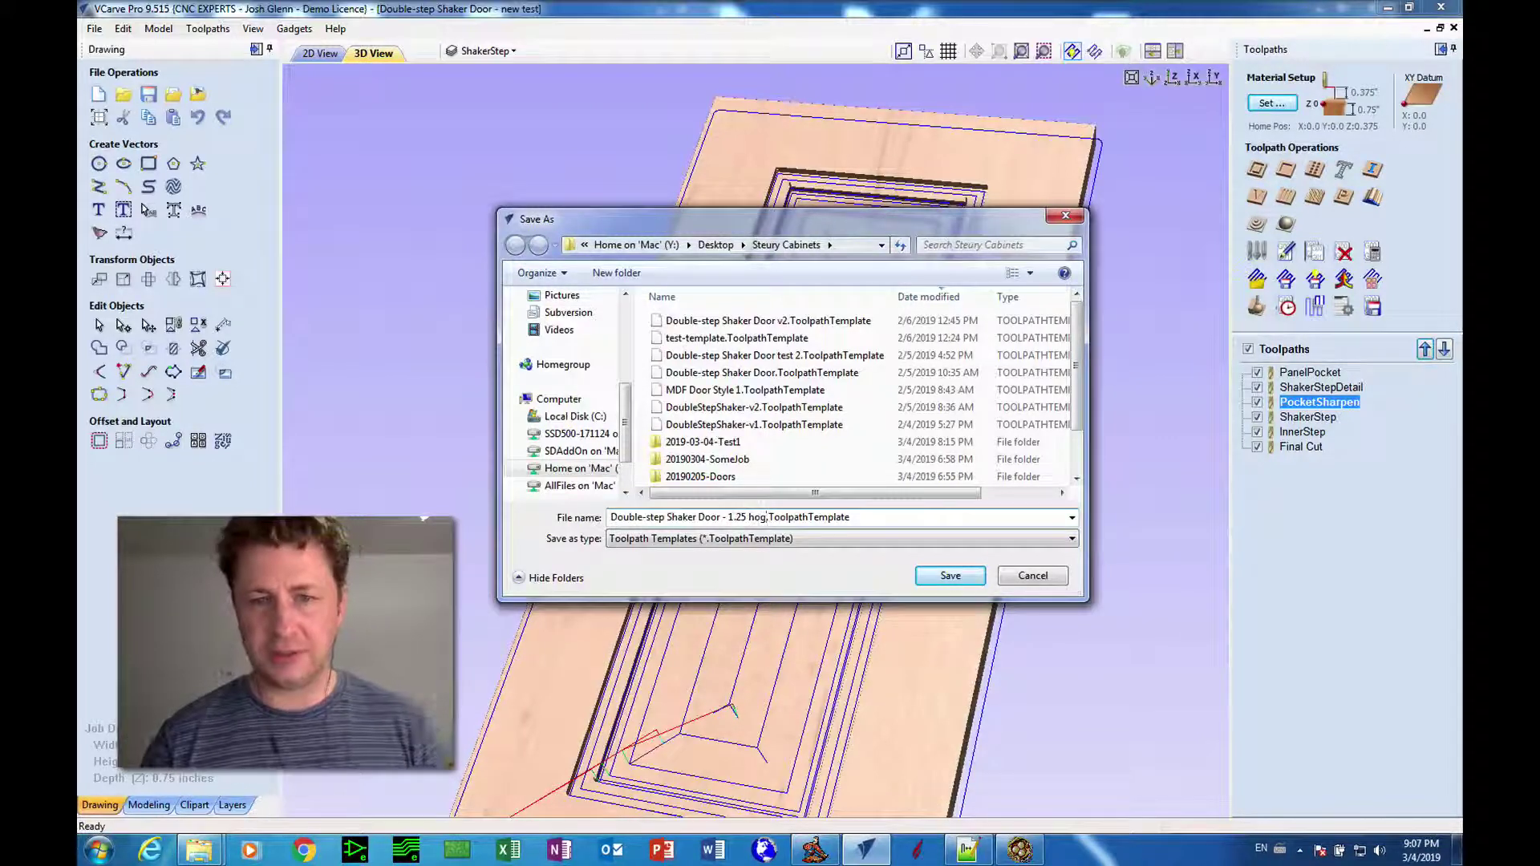
left_click(920, 579)
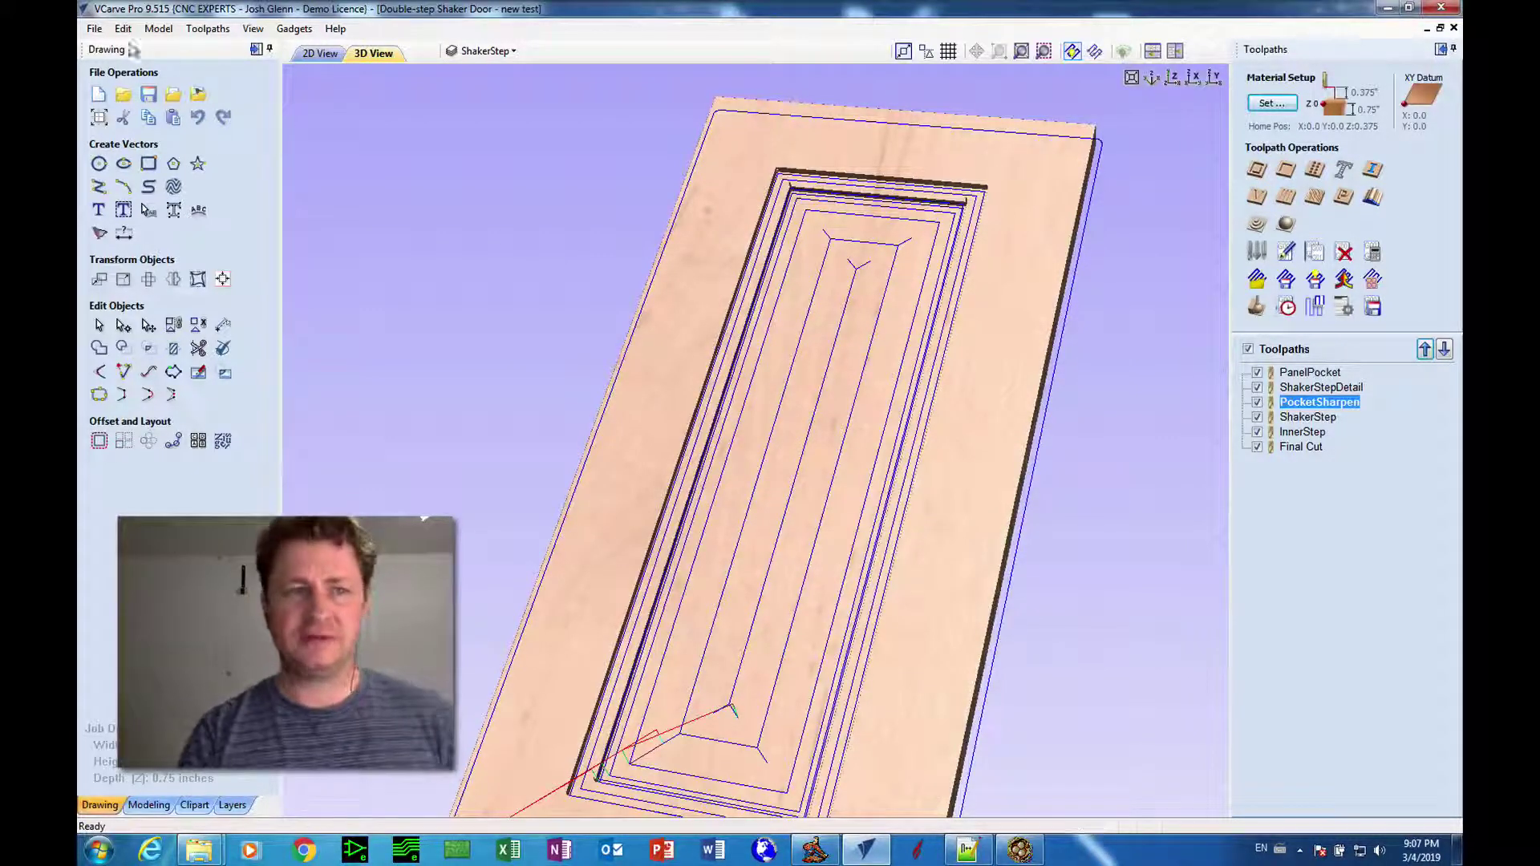
Save the door job as a new file named 'Double-step Shaker Door - 1.25 hog master'.
left_click(90, 32)
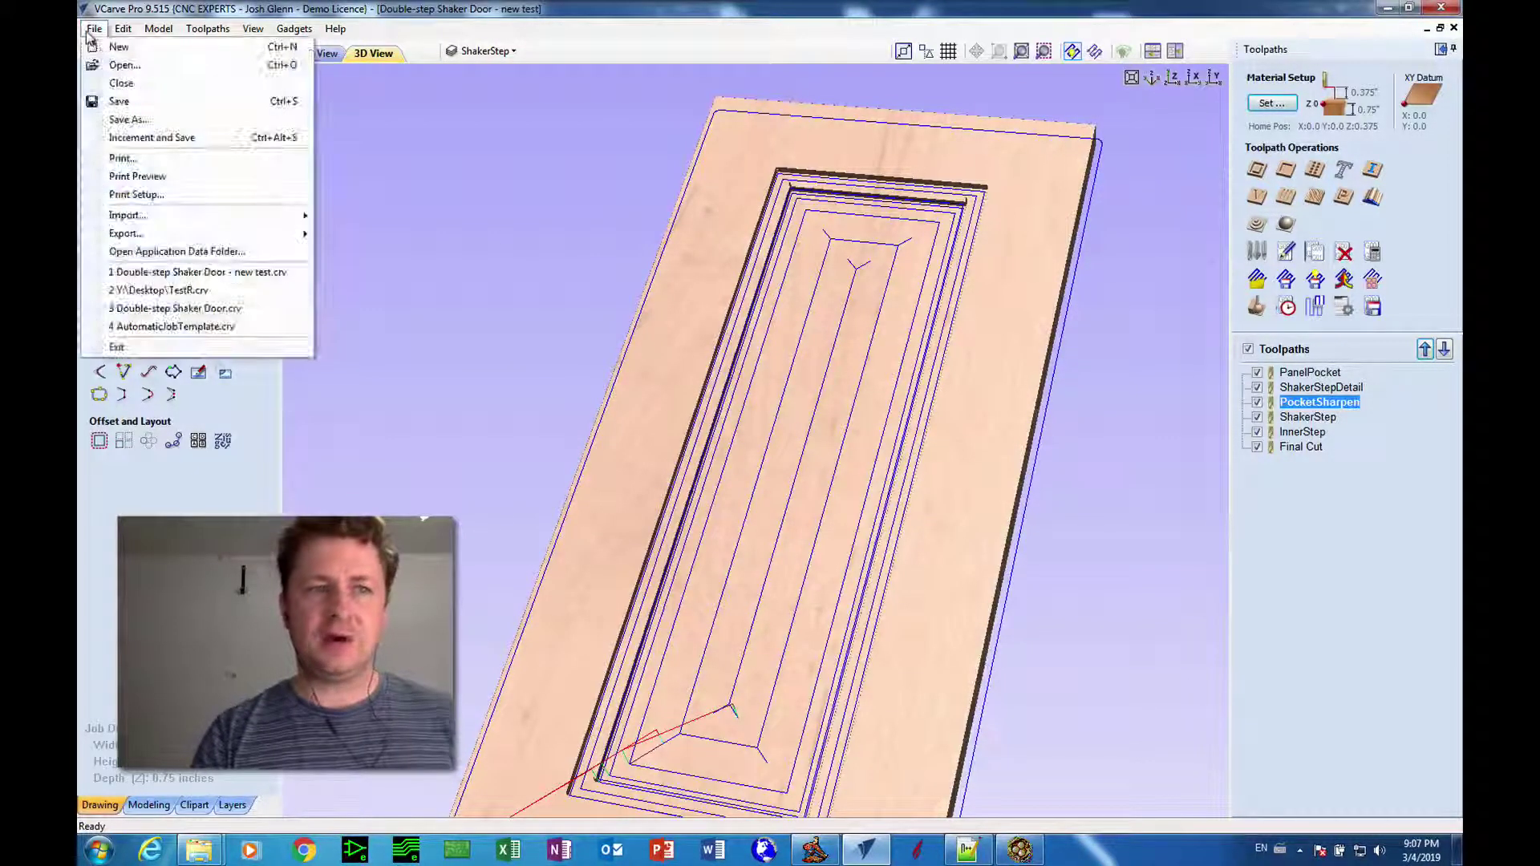
left_click(127, 121)
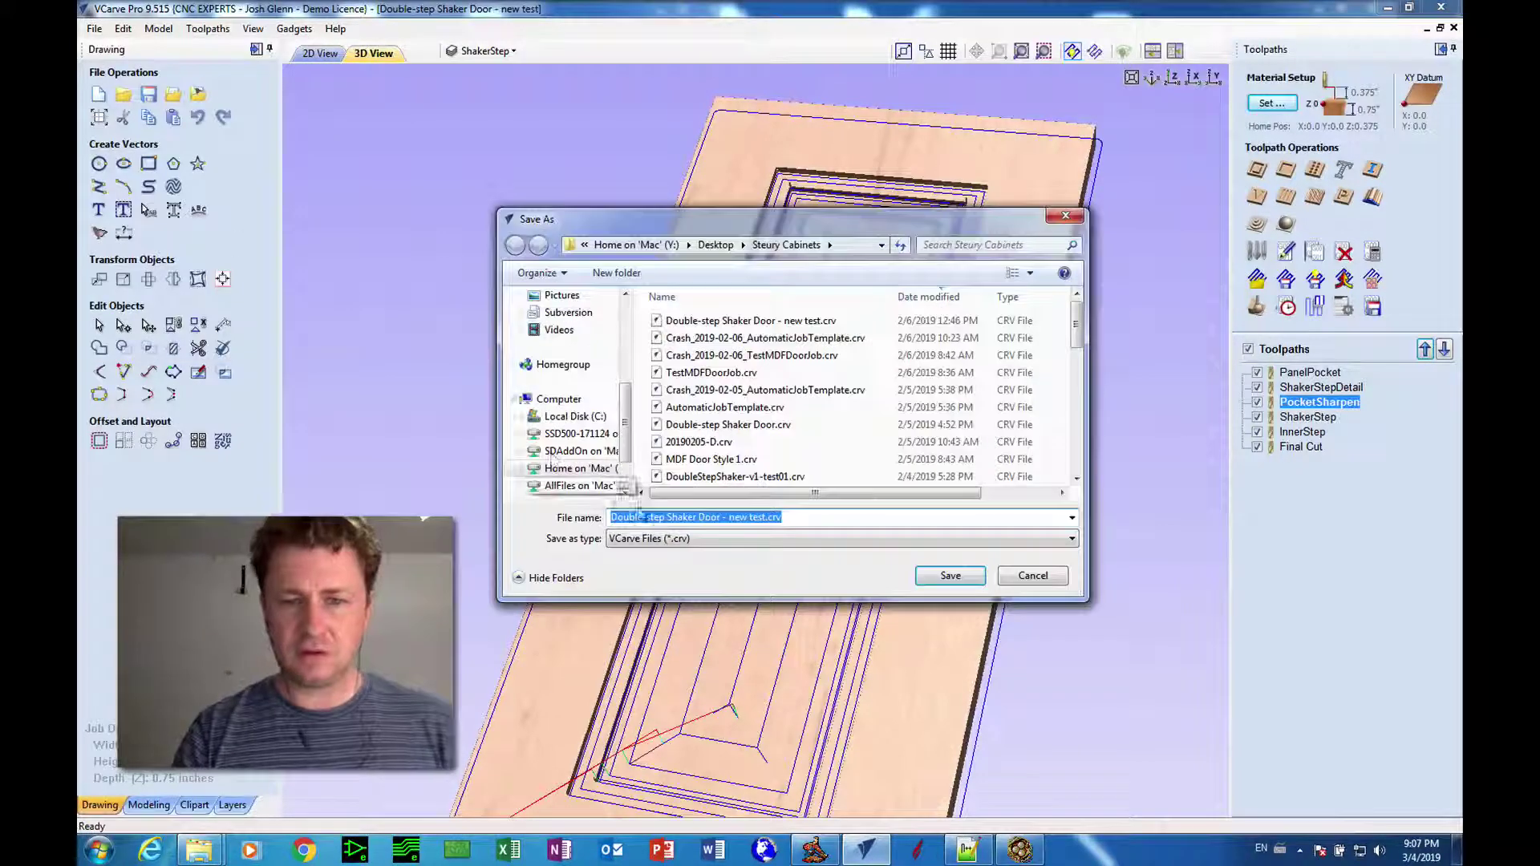
left_click(728, 517)
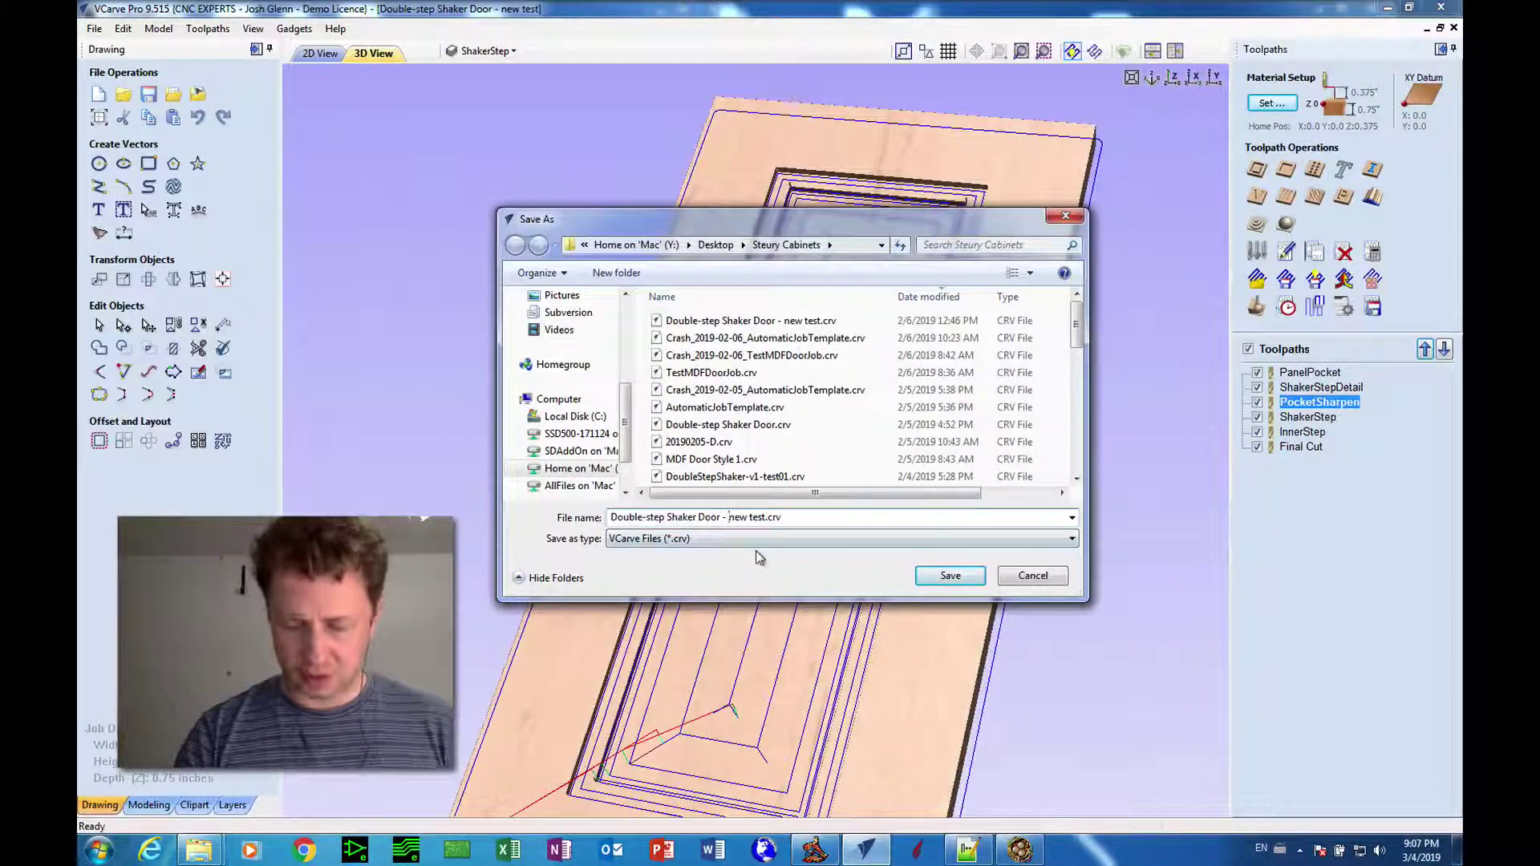
key("Right")
key("Right")
key("Right")
key("Right")
key("Right")
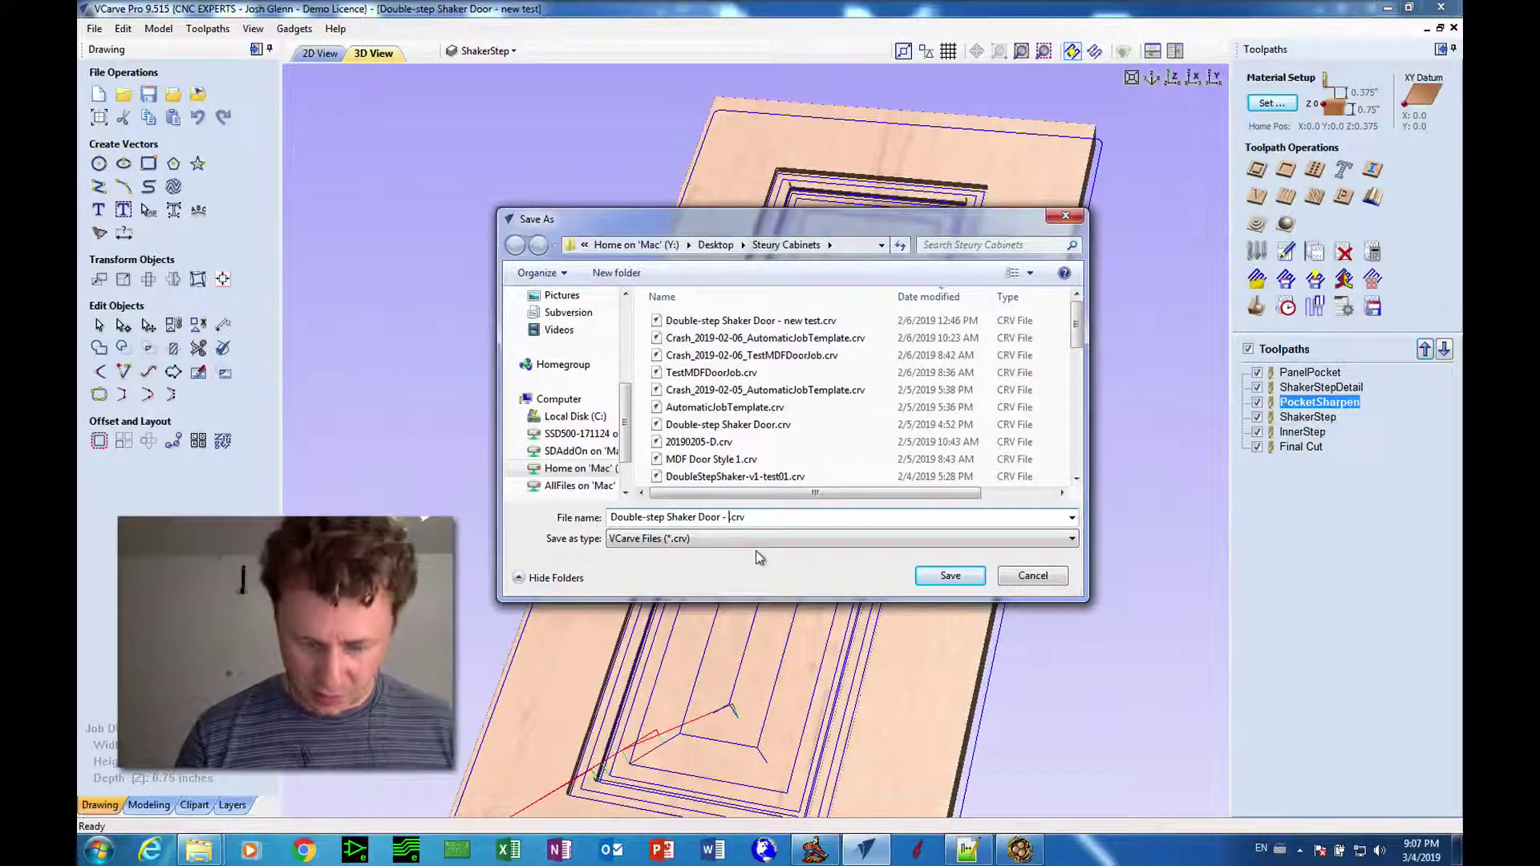
type("1.25 hog")
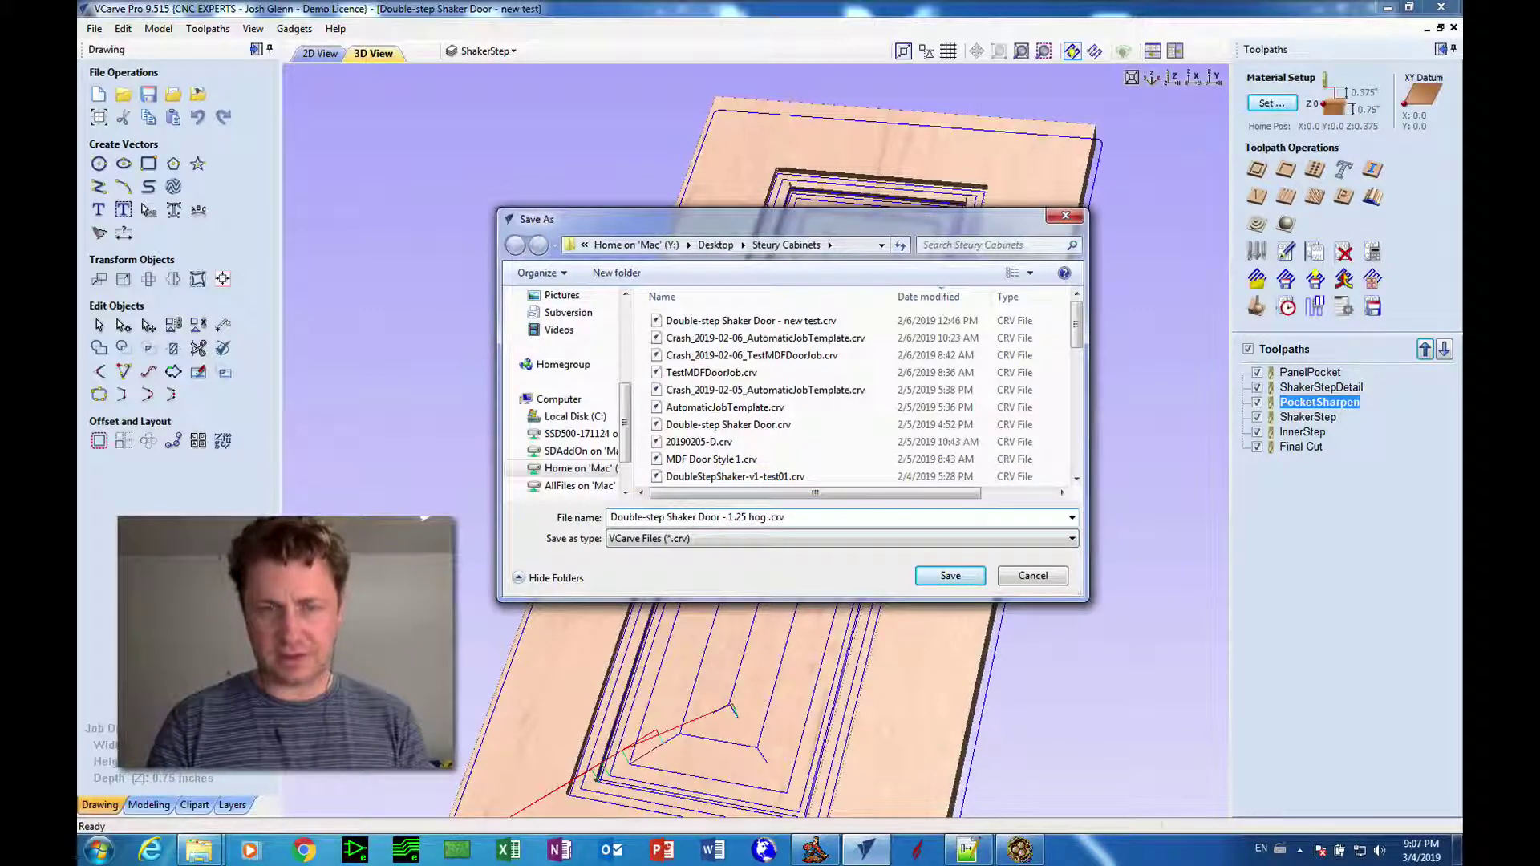
type("master")
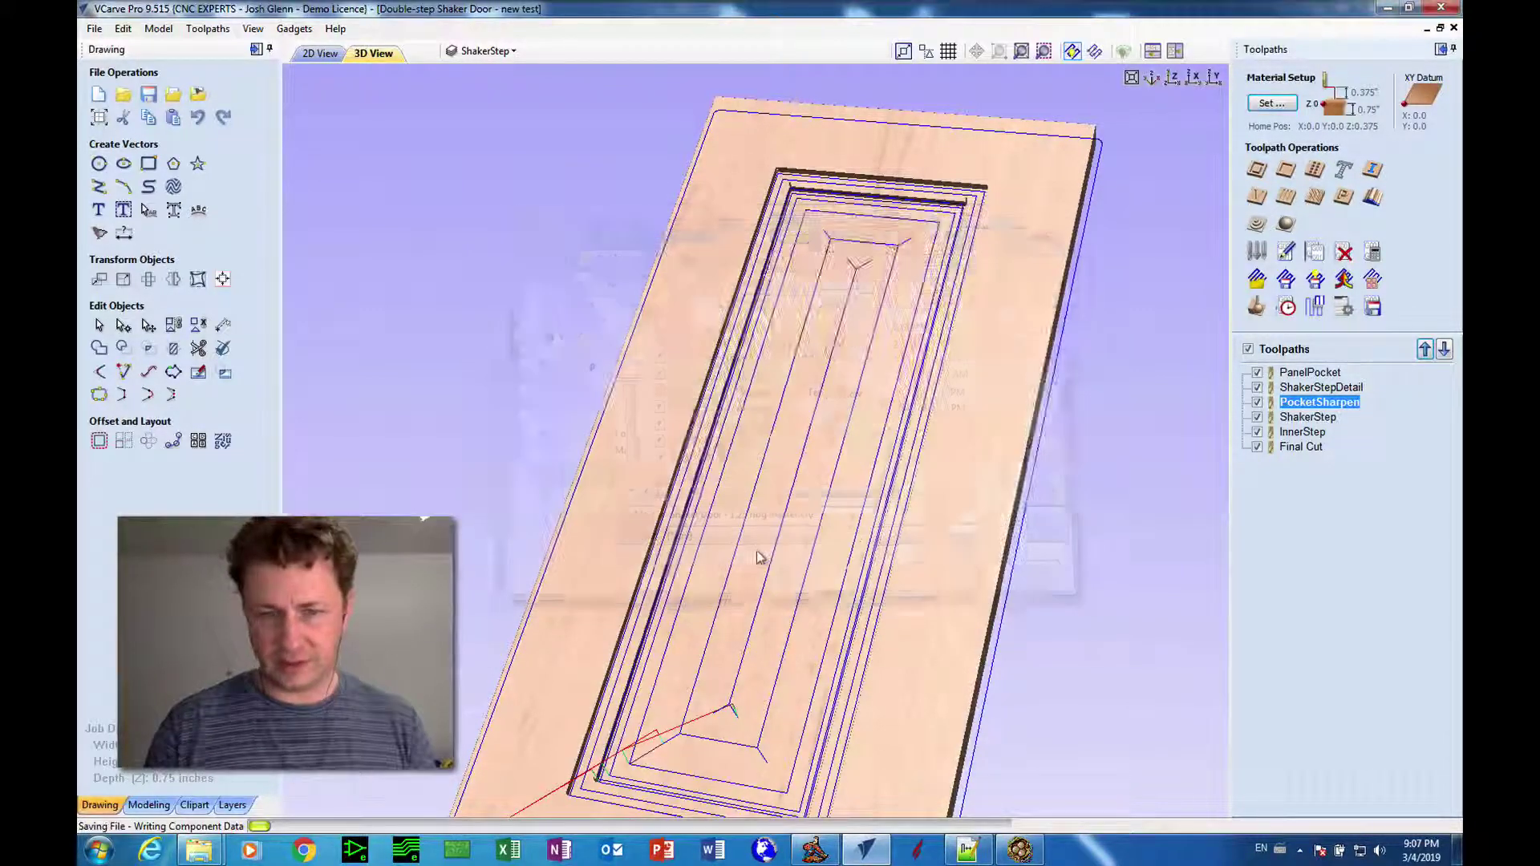
key("Return")
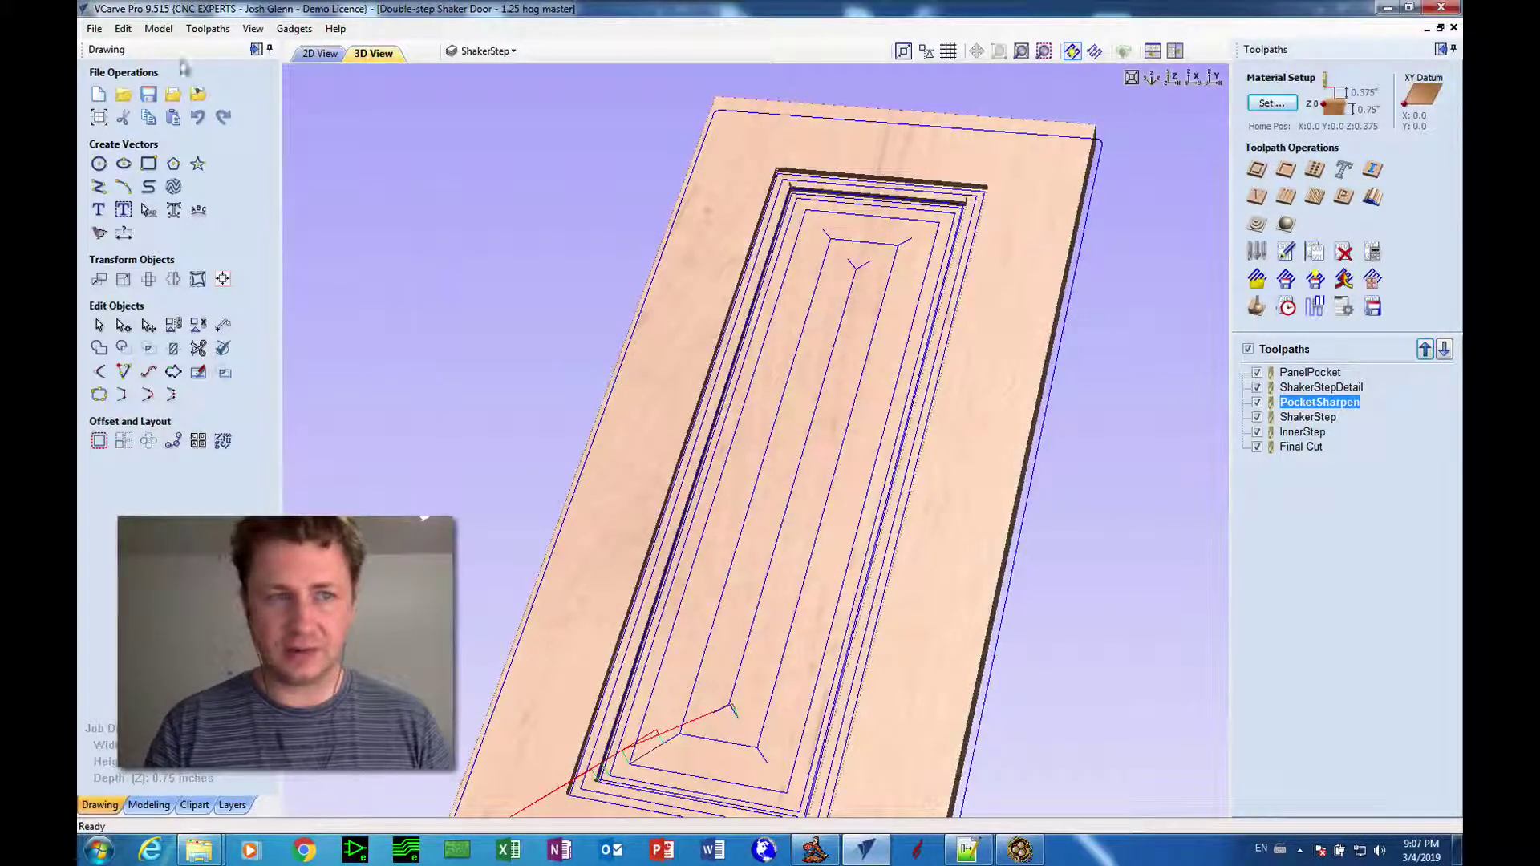
Close the door job and start a new job with the default 96-inch, 0.75-inch-thick sheet.
left_click(93, 28)
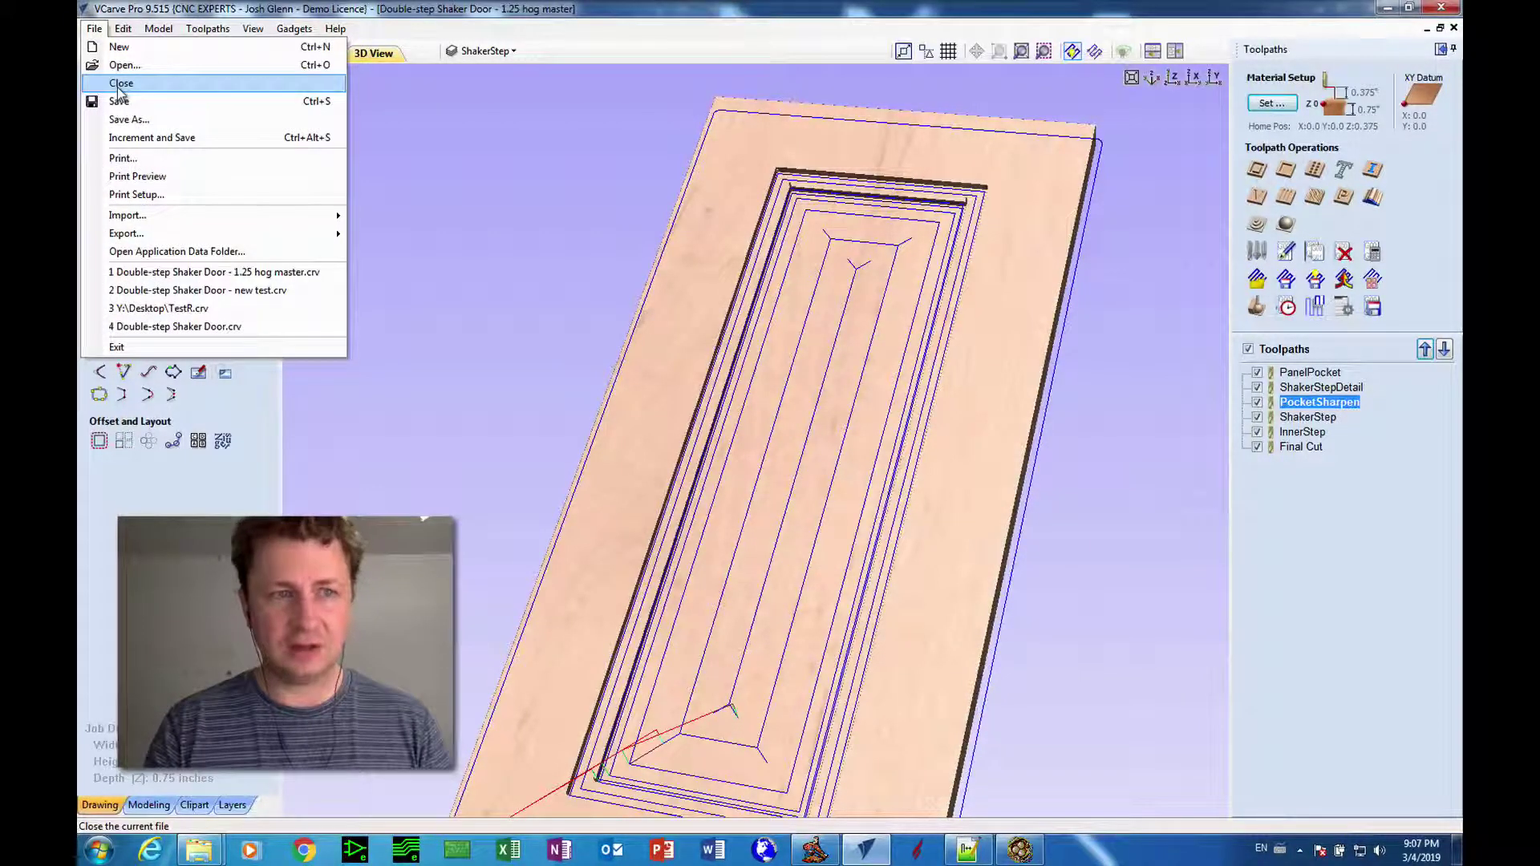
left_click(118, 83)
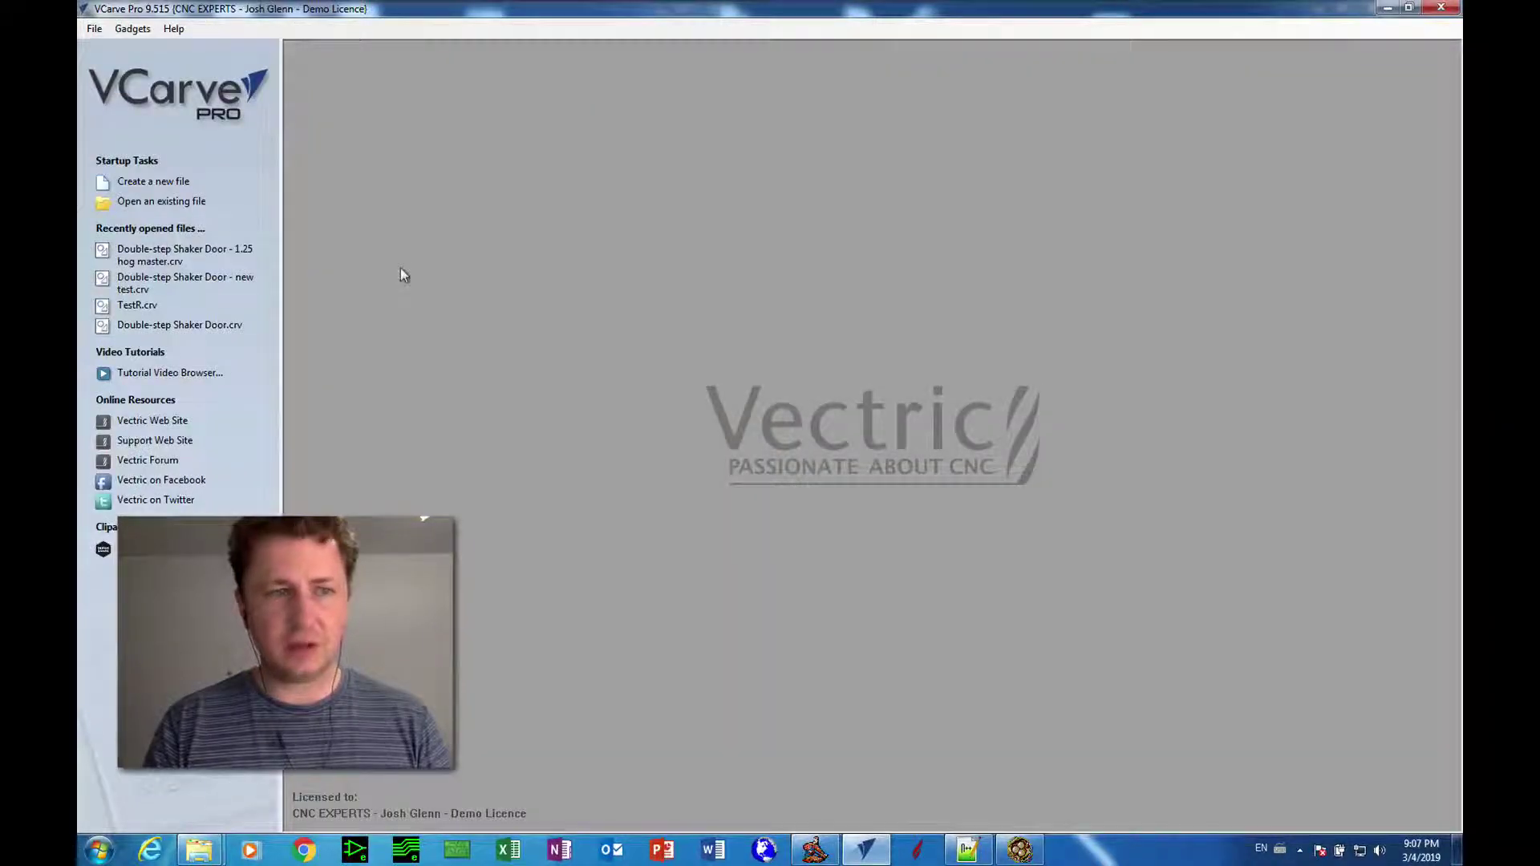
left_click(88, 28)
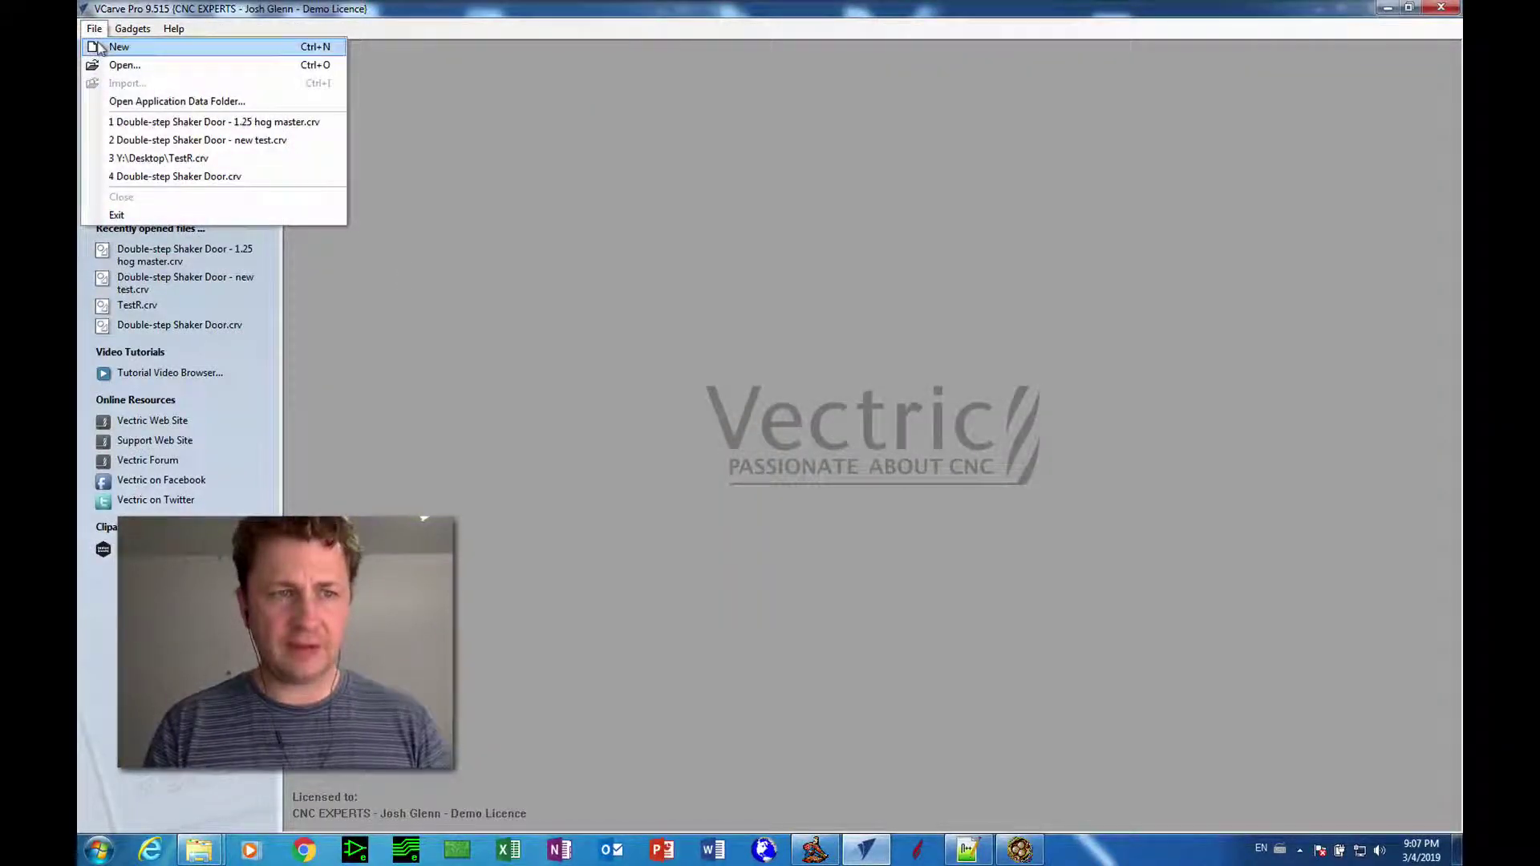
left_click(113, 46)
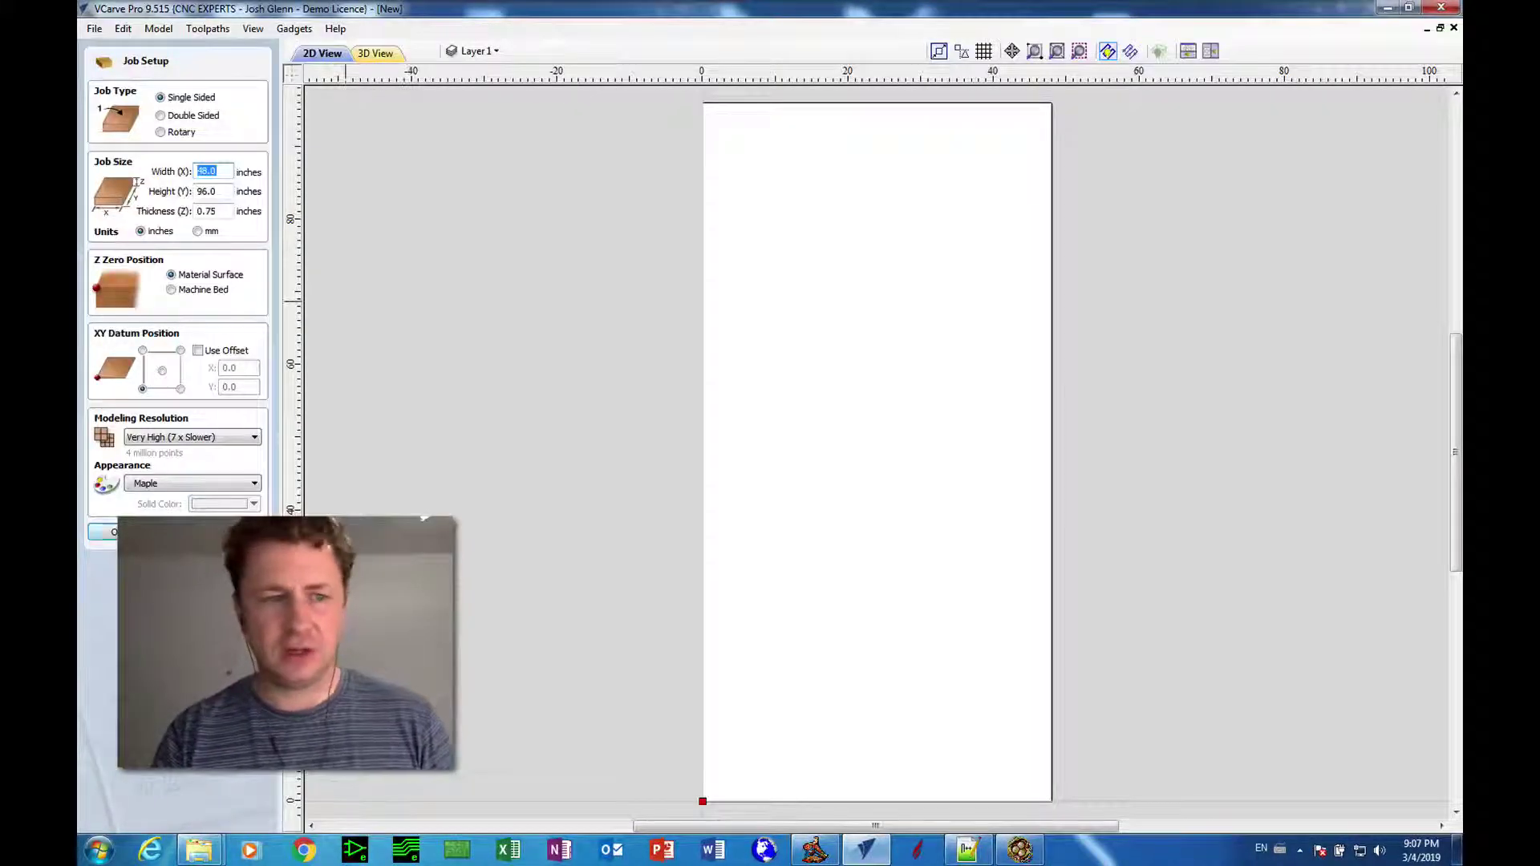
left_click(108, 536)
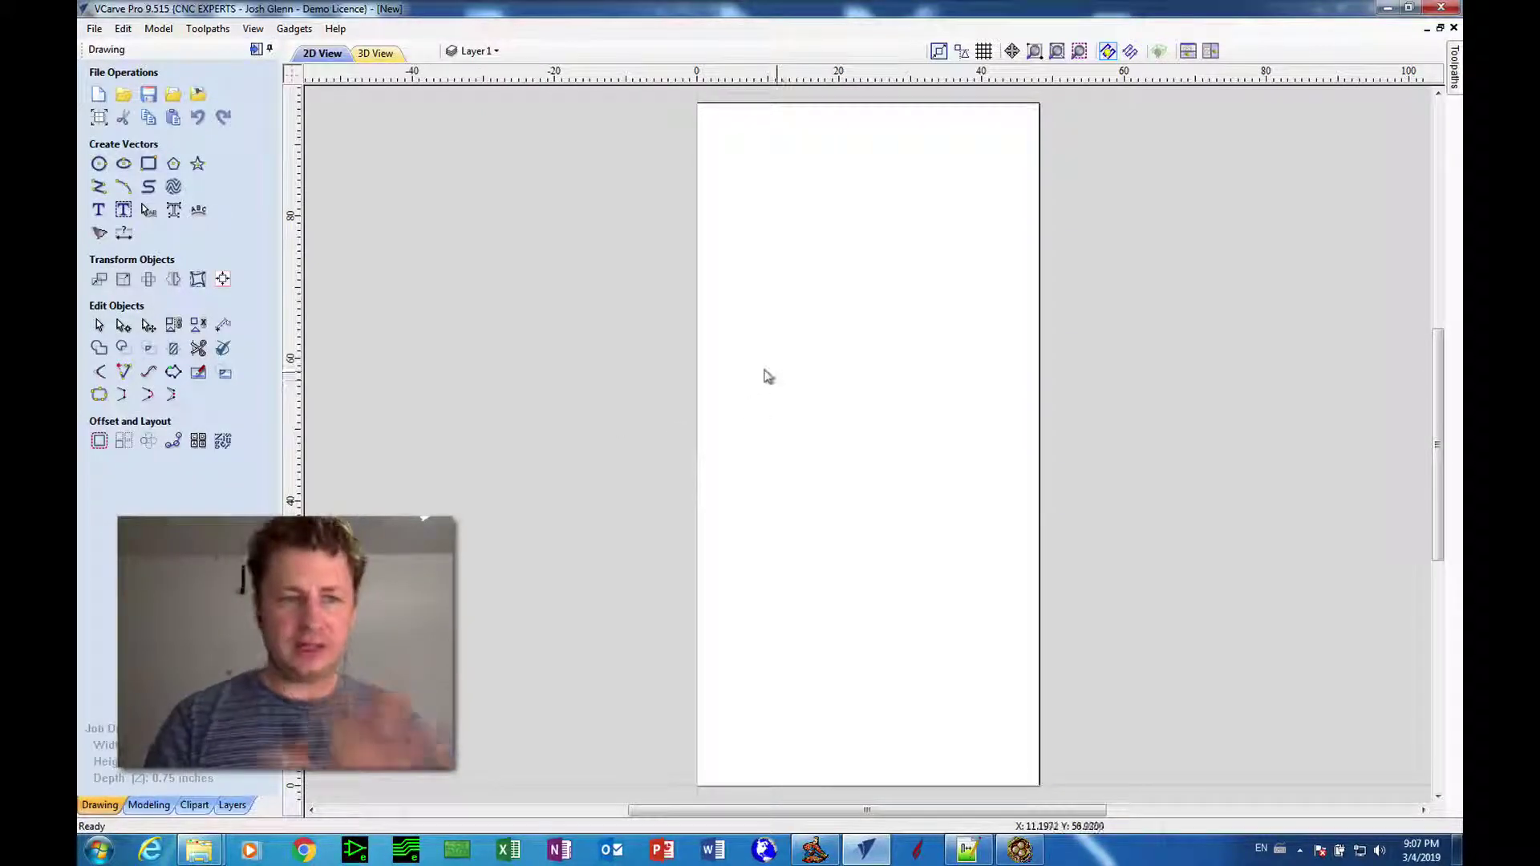
Copy the nested door sheets from Cabinet Parts Pro's Part Nester and paste them into VCarve.
left_click(811, 855)
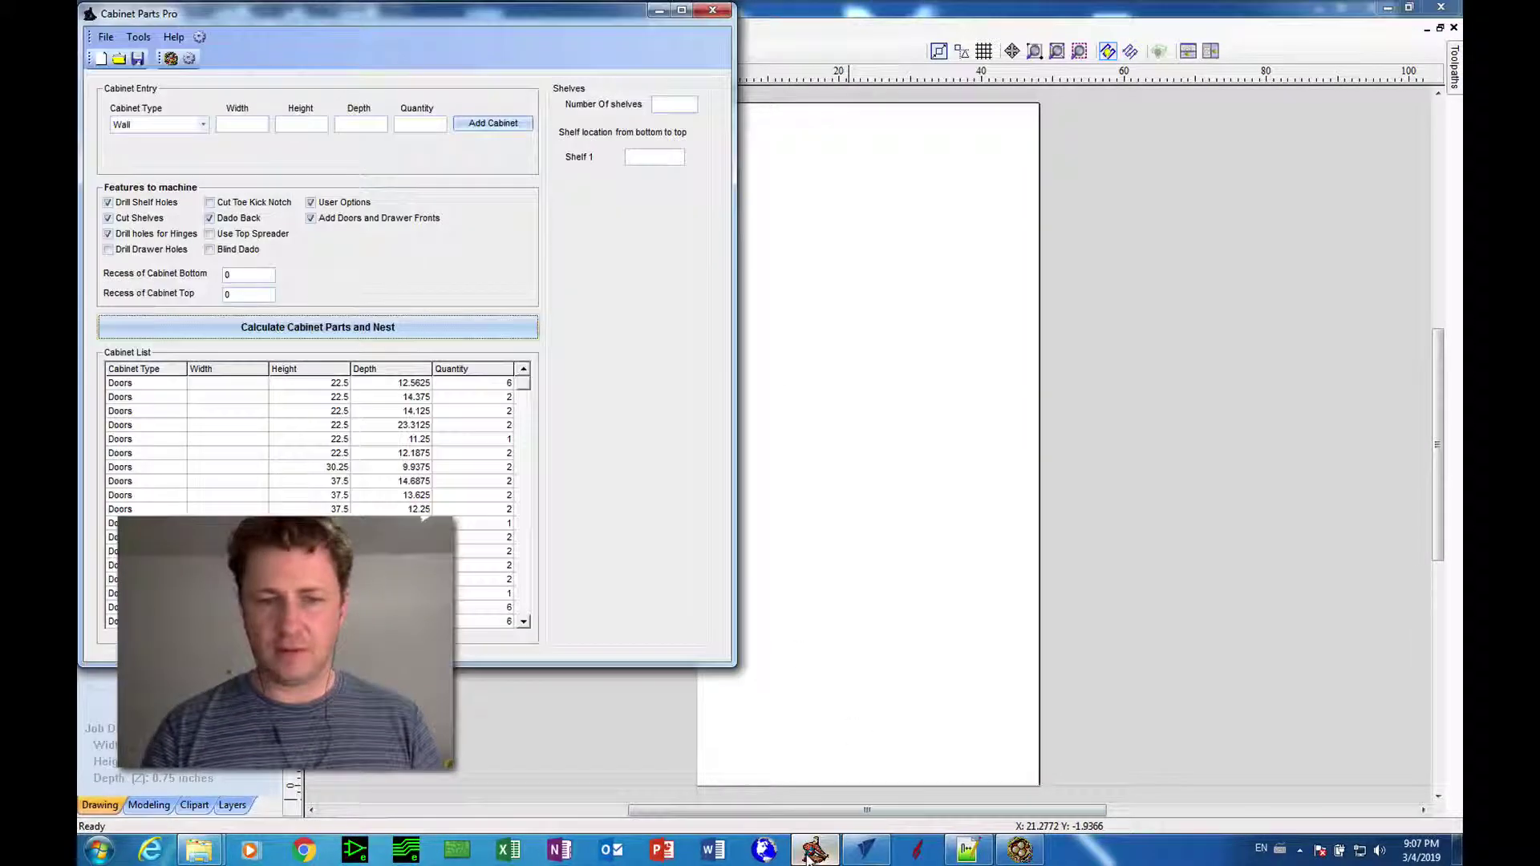
left_click(1020, 850)
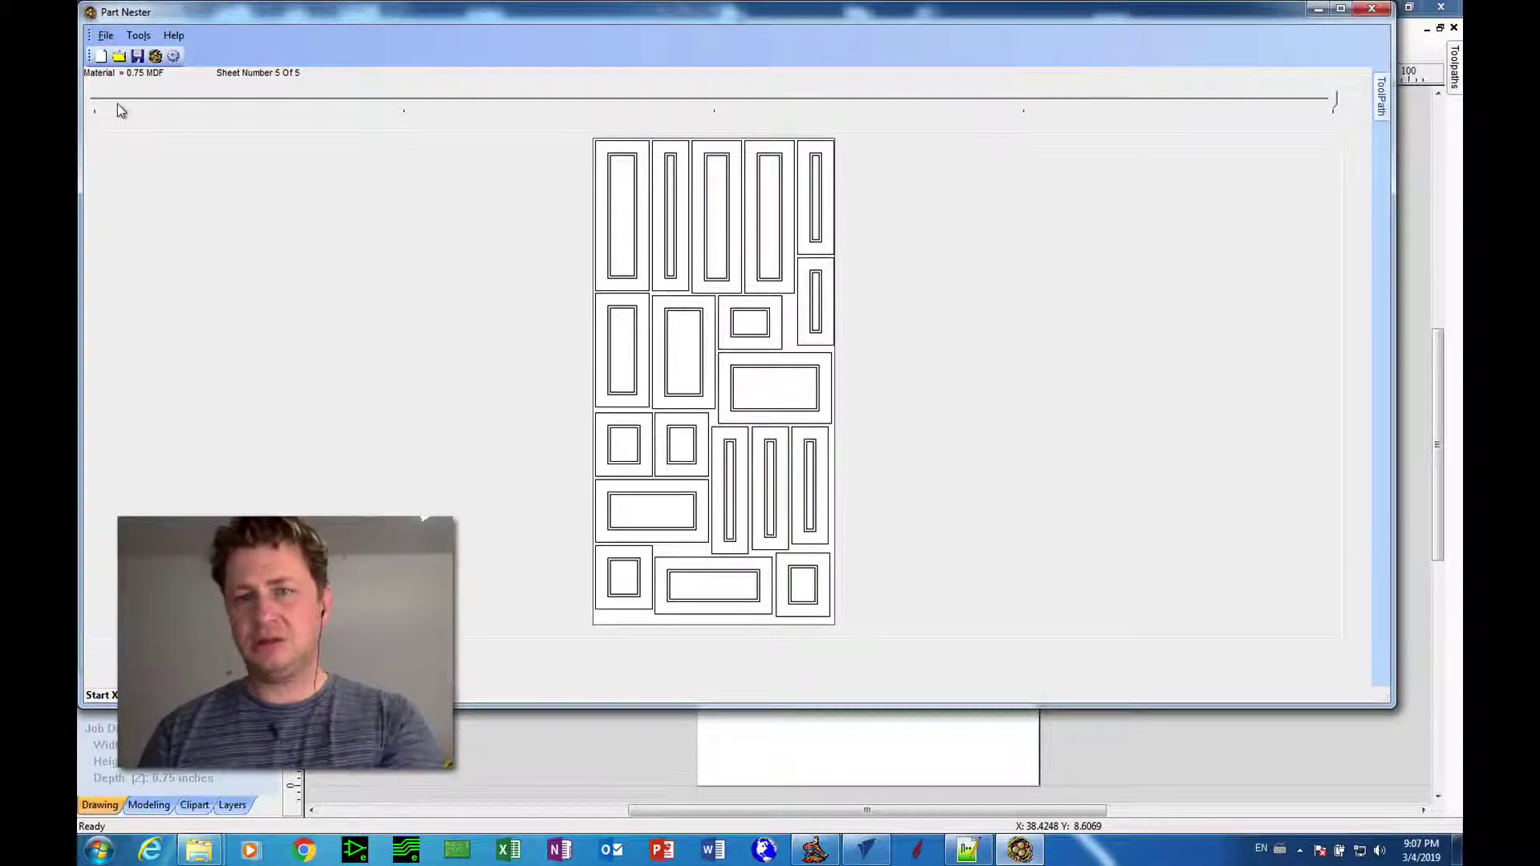
left_click(138, 36)
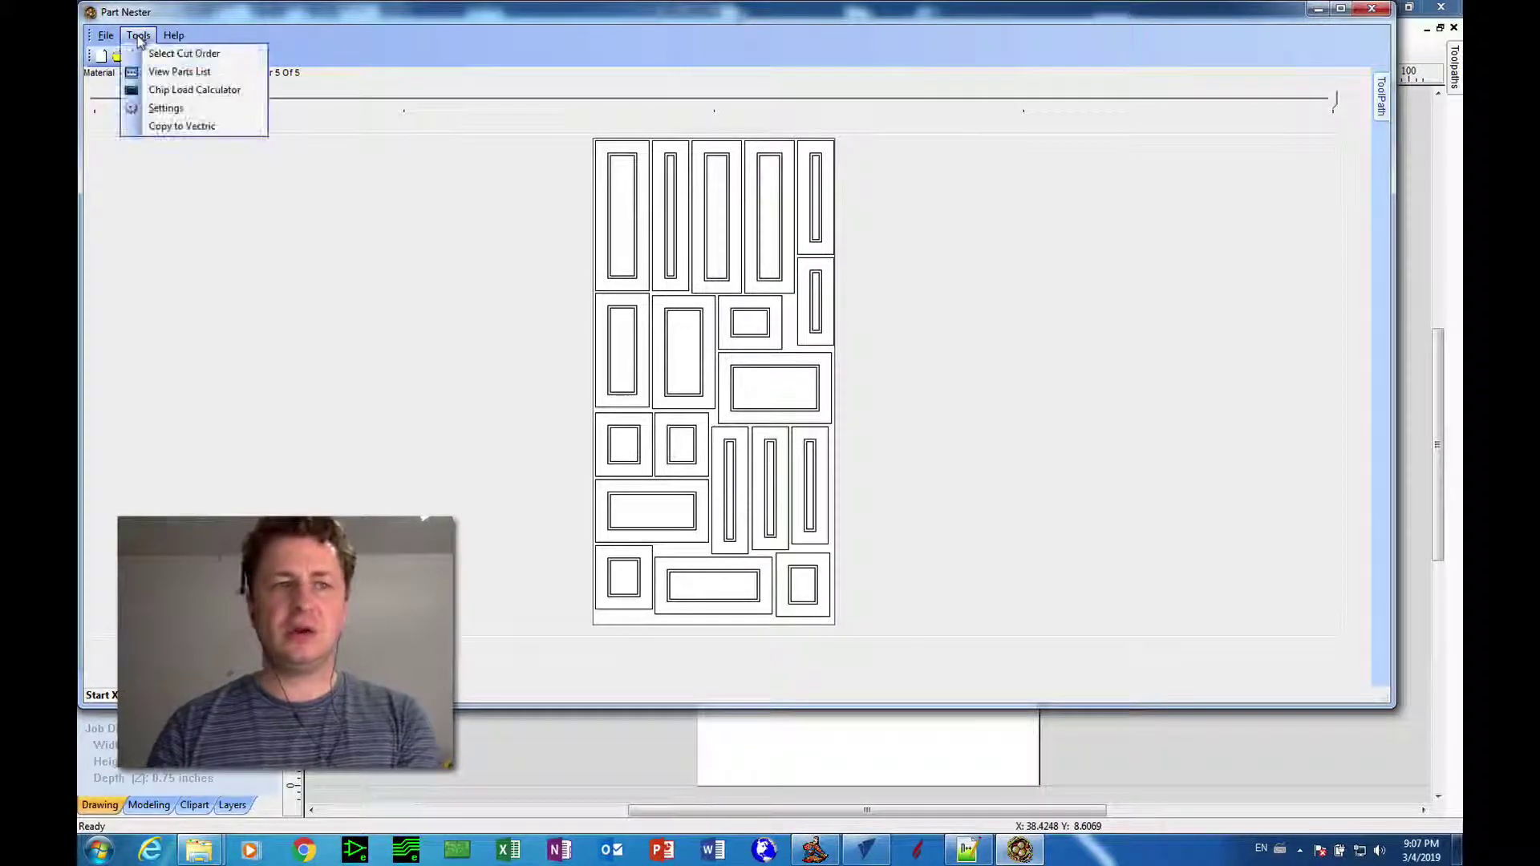
left_click(189, 127)
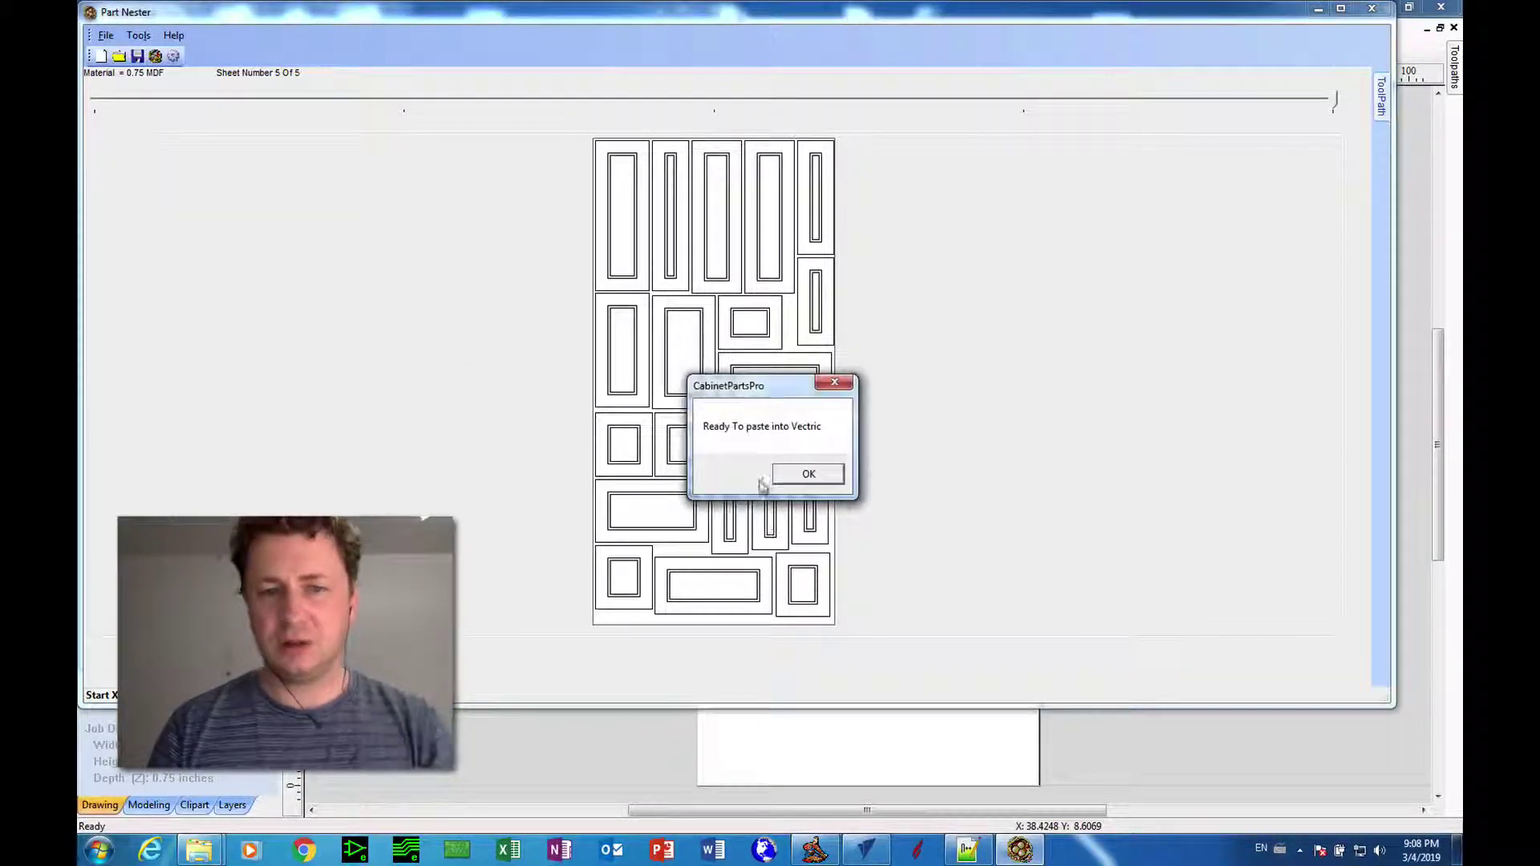
left_click(808, 474)
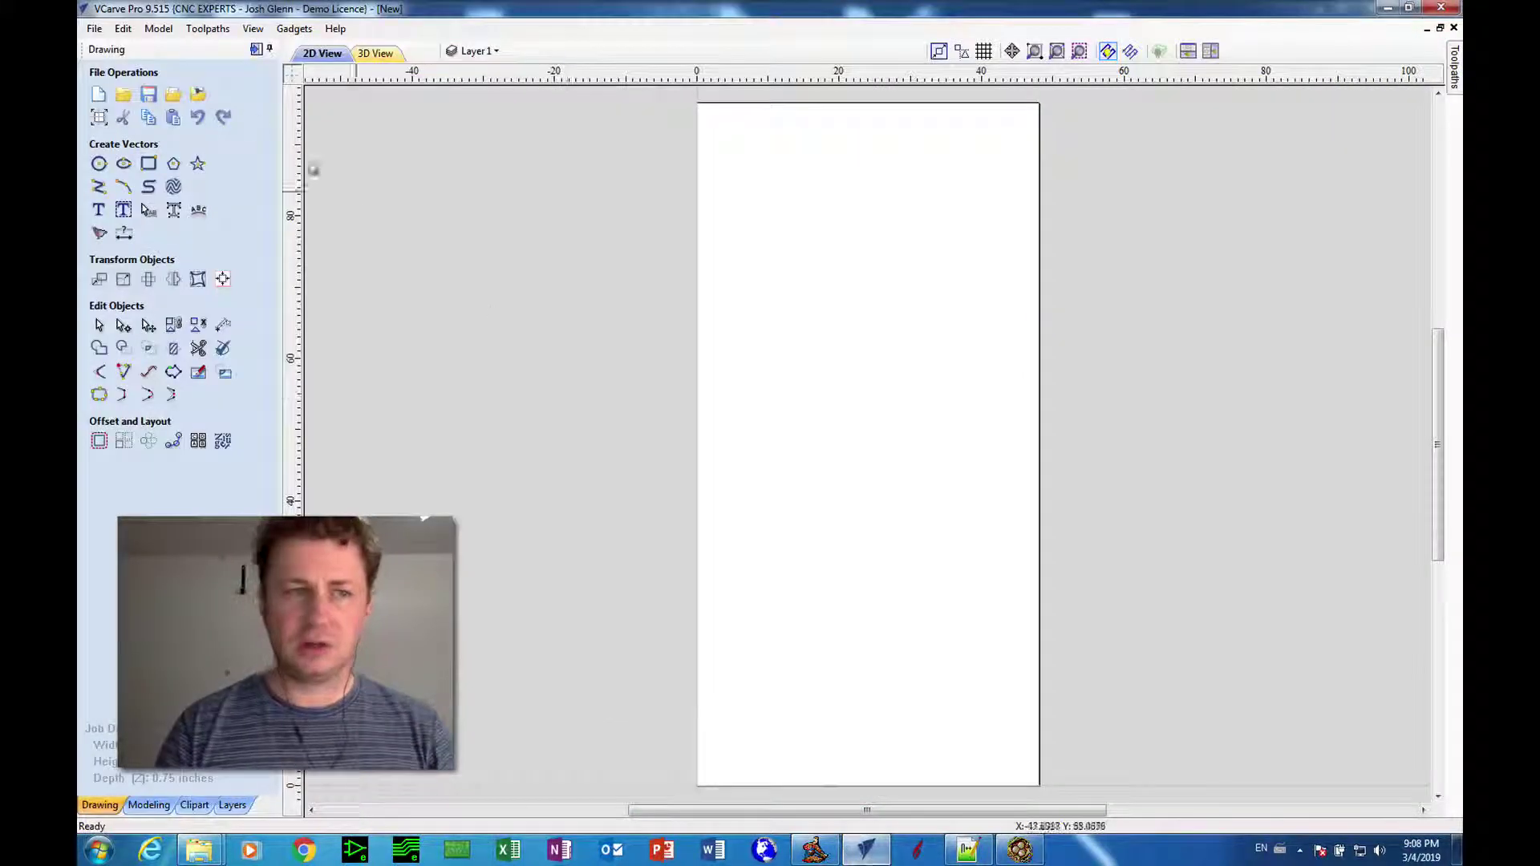
left_click(123, 29)
left_click(132, 121)
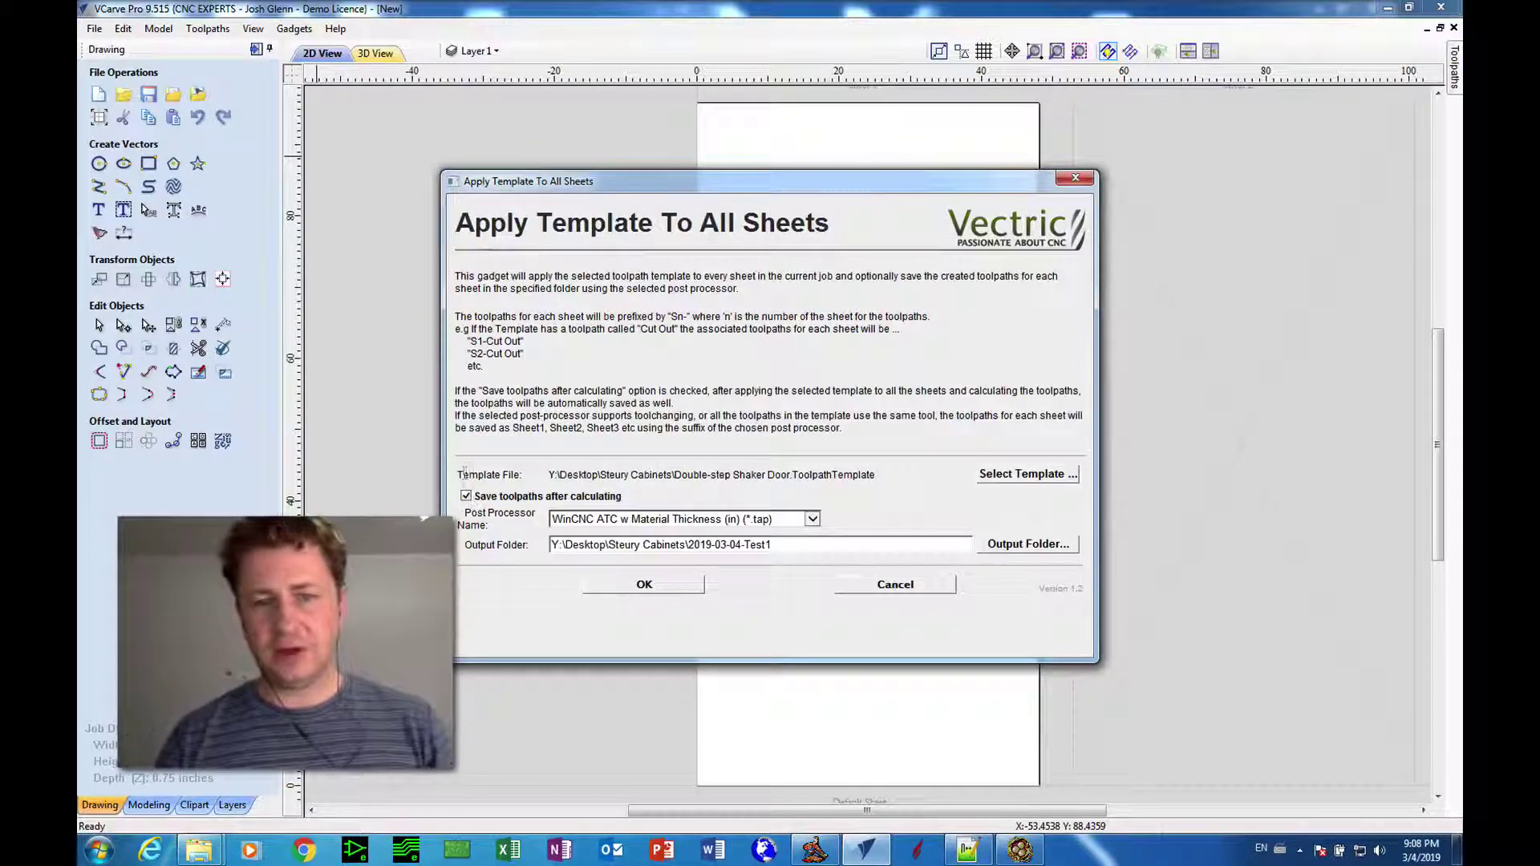
Load the new 1.25 hog shaker template into the Apply Template To All Sheets gadget.
left_click(1003, 475)
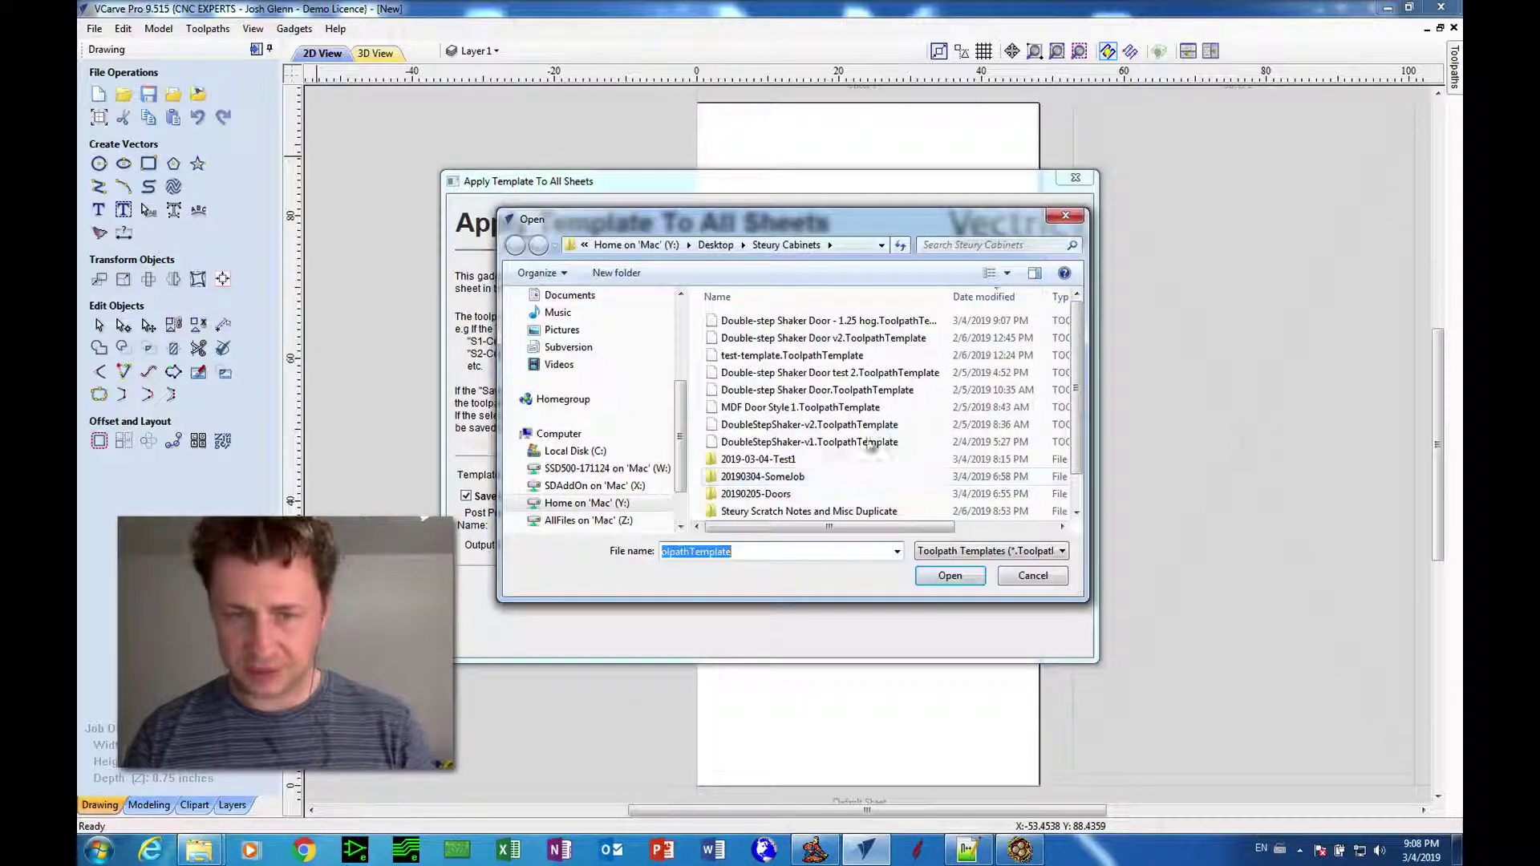
left_click(844, 322)
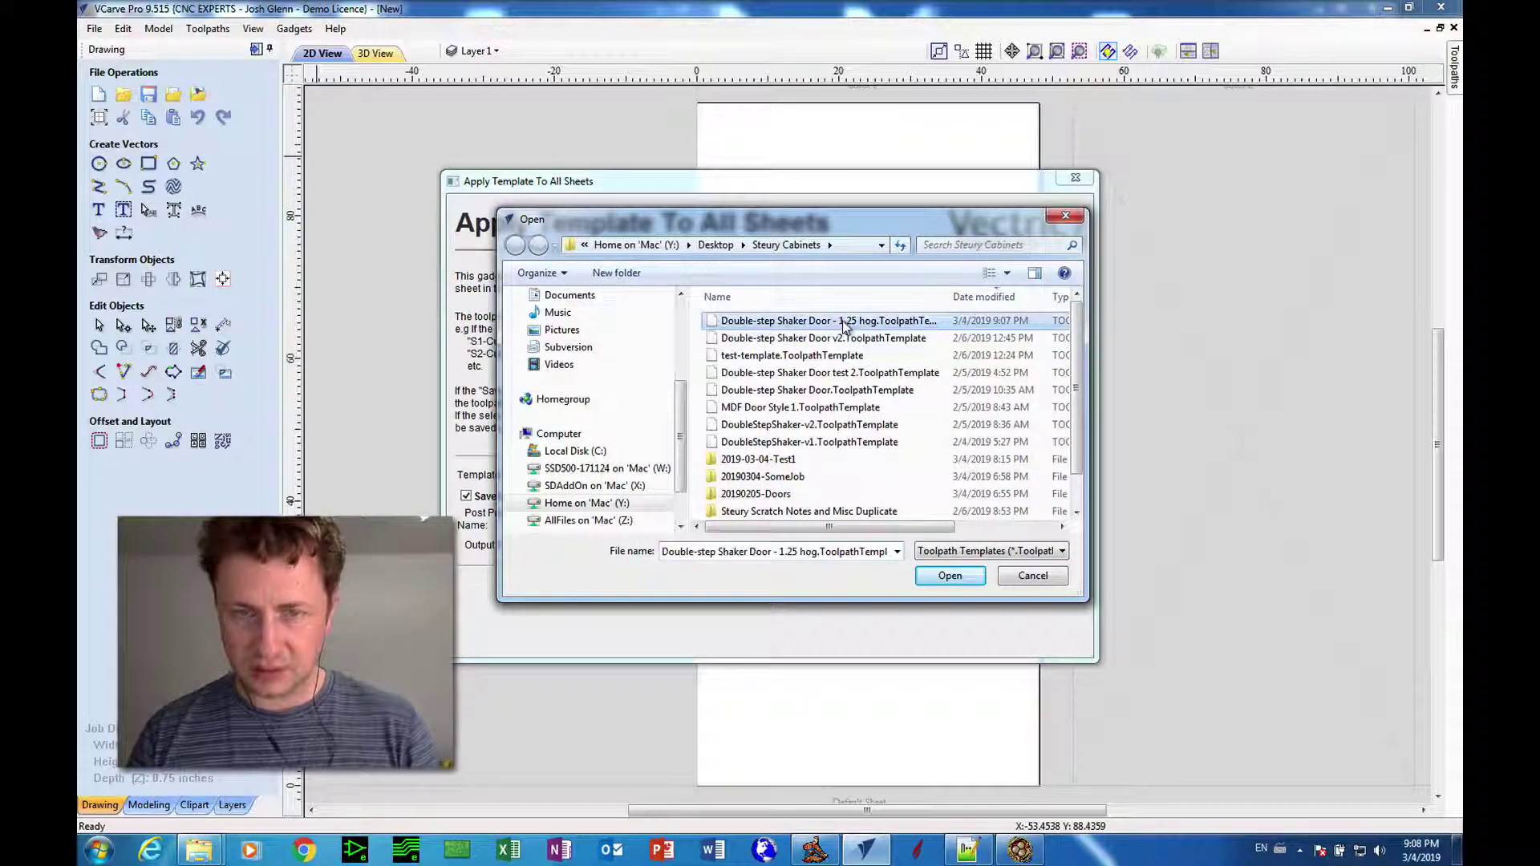
left_click(927, 578)
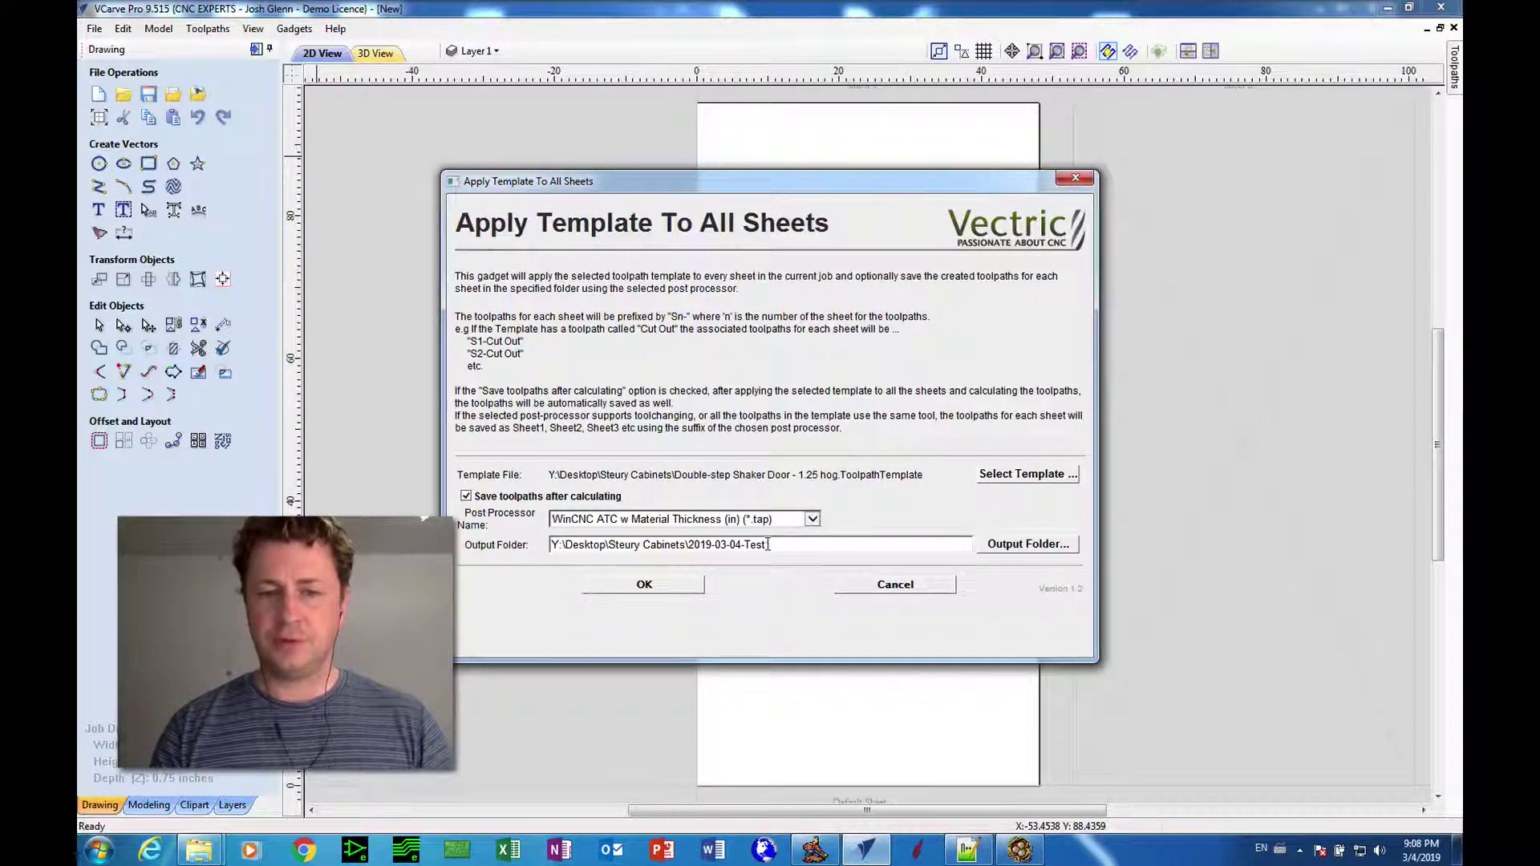
Permanently delete the five old Sheet1–Sheet5.tap files from the 2019-03-04-Test1 folder.
type("1")
left_click(198, 850)
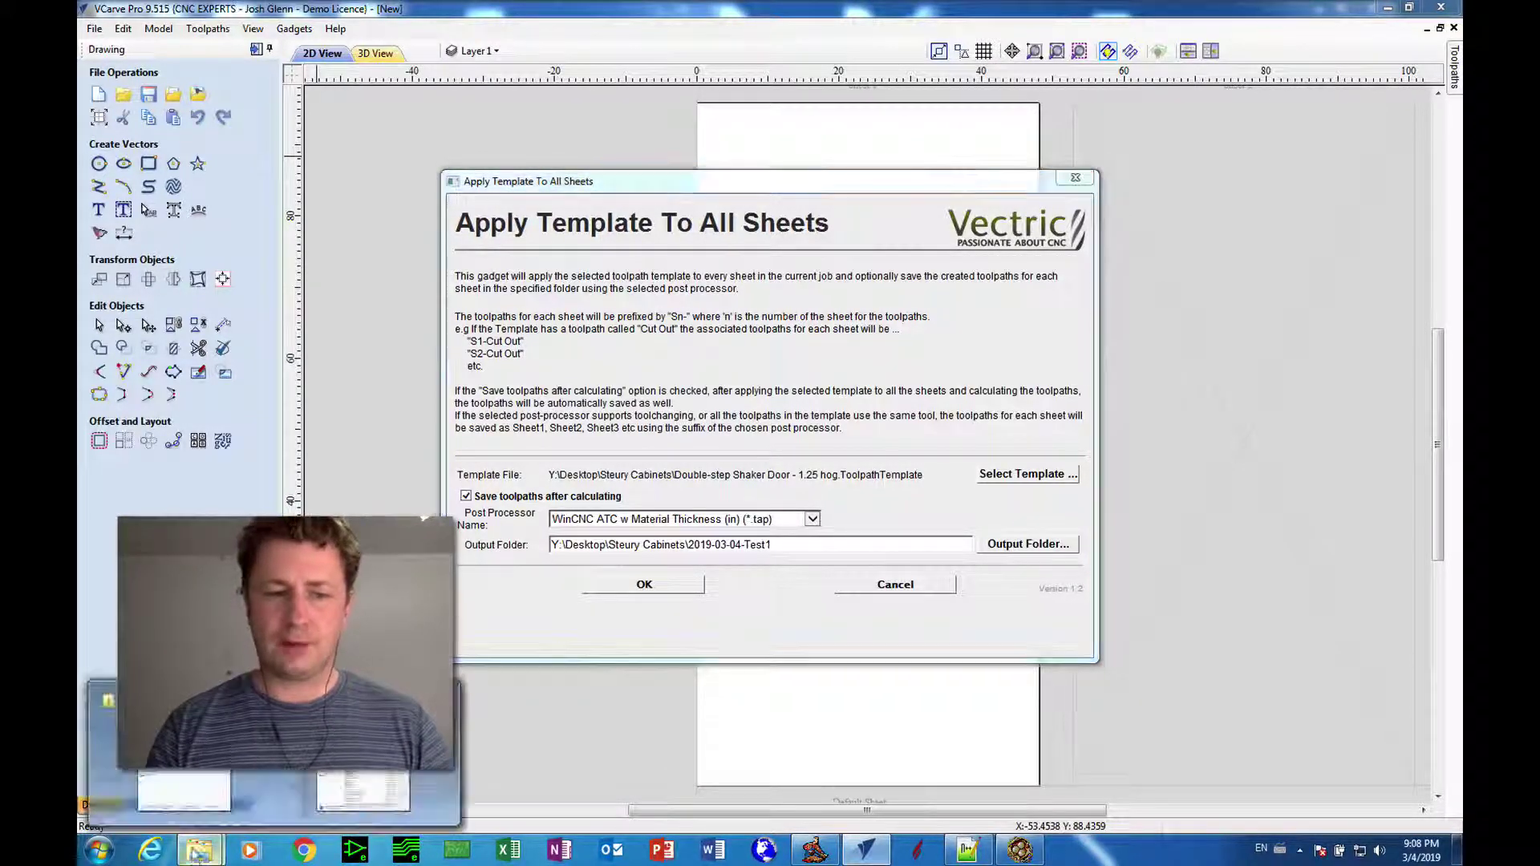
left_click(362, 790)
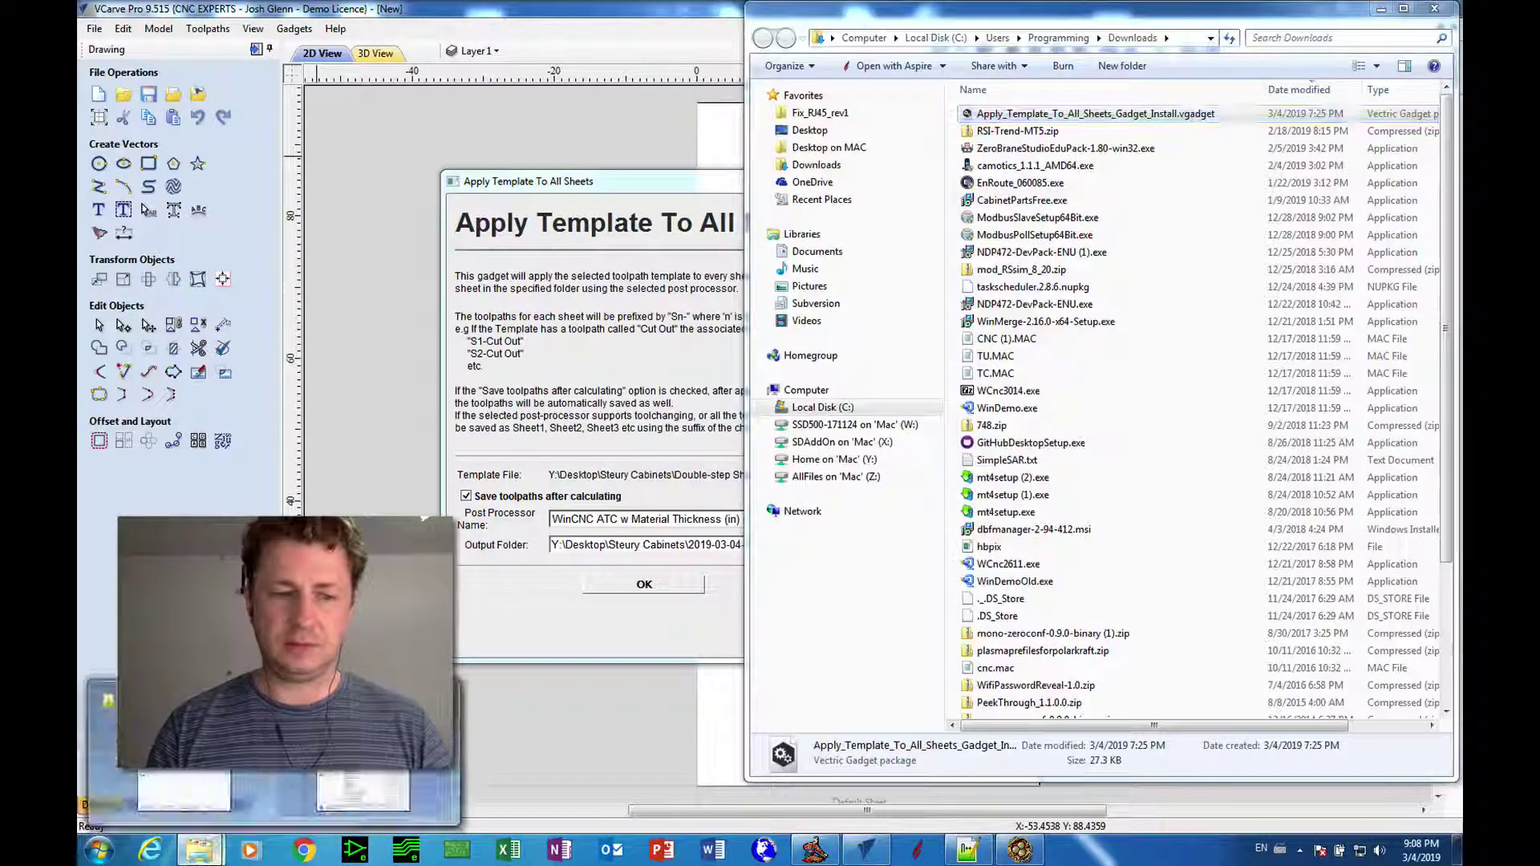
left_click(184, 790)
left_click_drag(1034, 280, 935, 139)
right_click(950, 172)
left_click(992, 473)
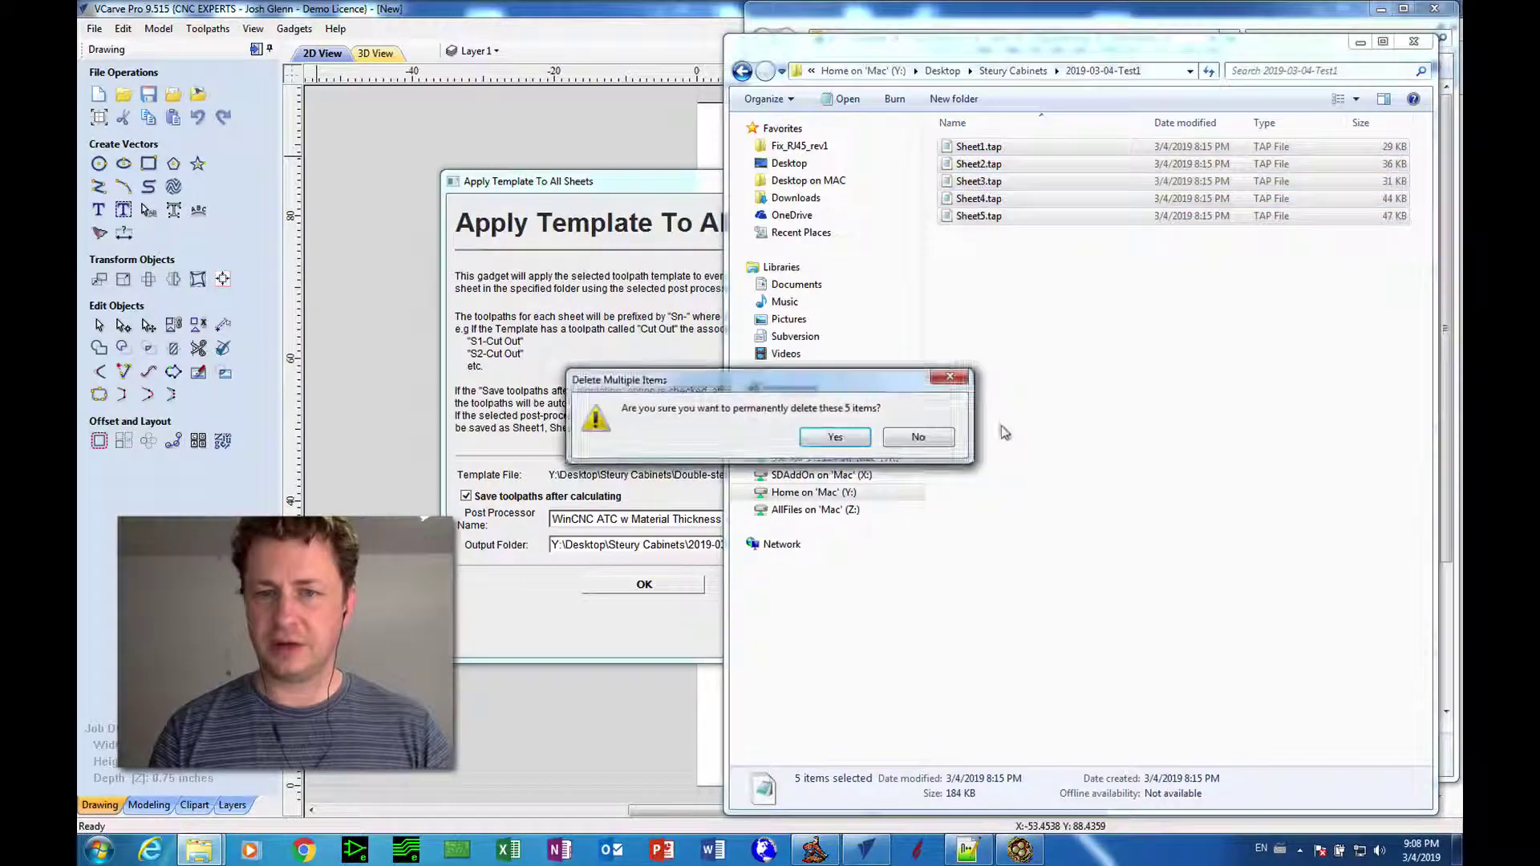
left_click(835, 438)
left_click(560, 632)
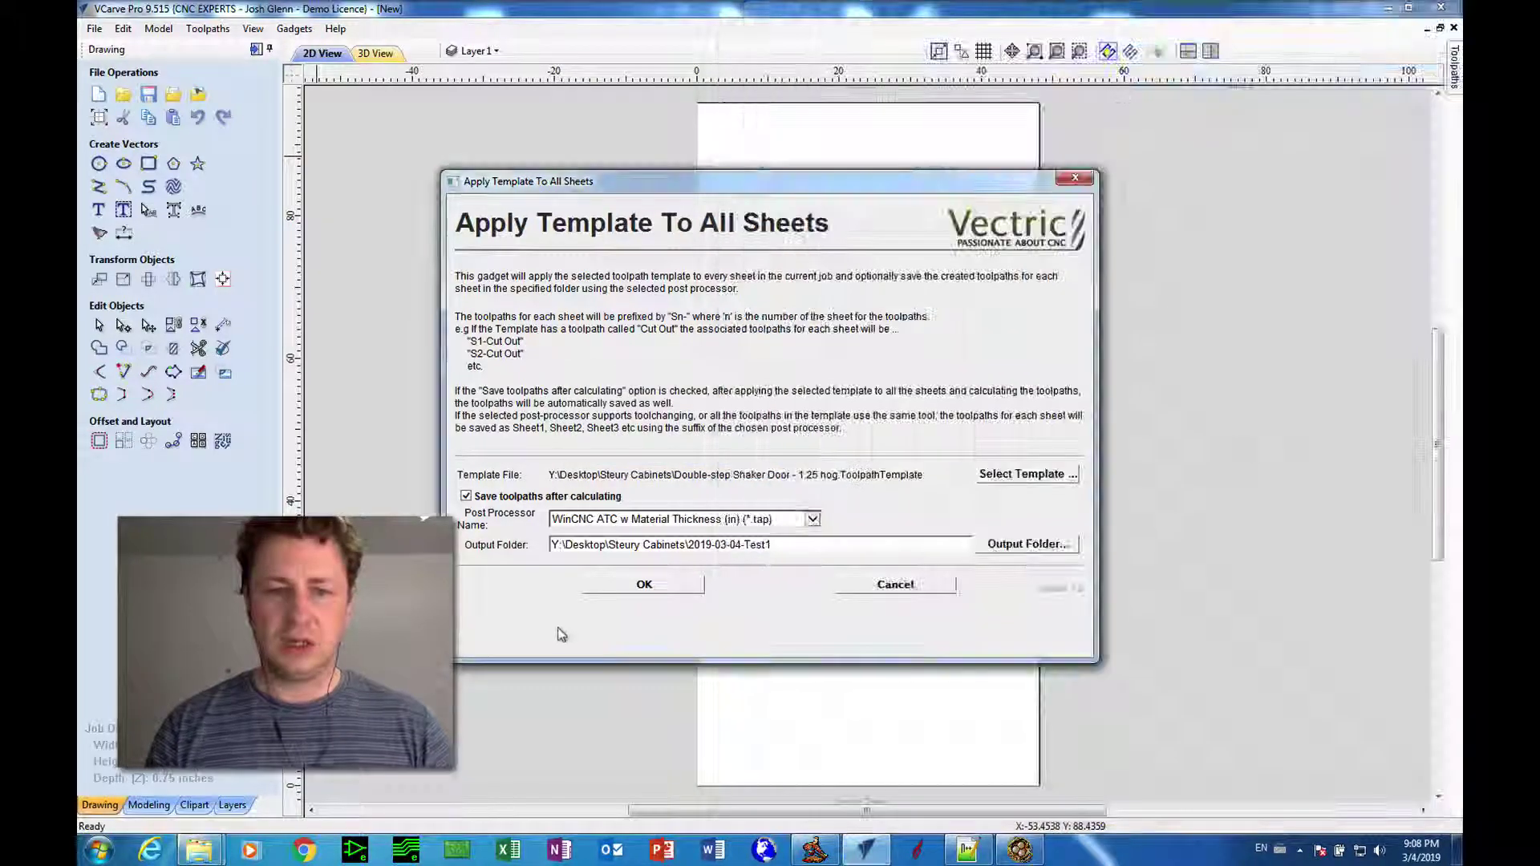
Apply the template to all five sheets, inspect Sheet 1's toolpaths, and pin the Toolpaths list.
left_click(611, 587)
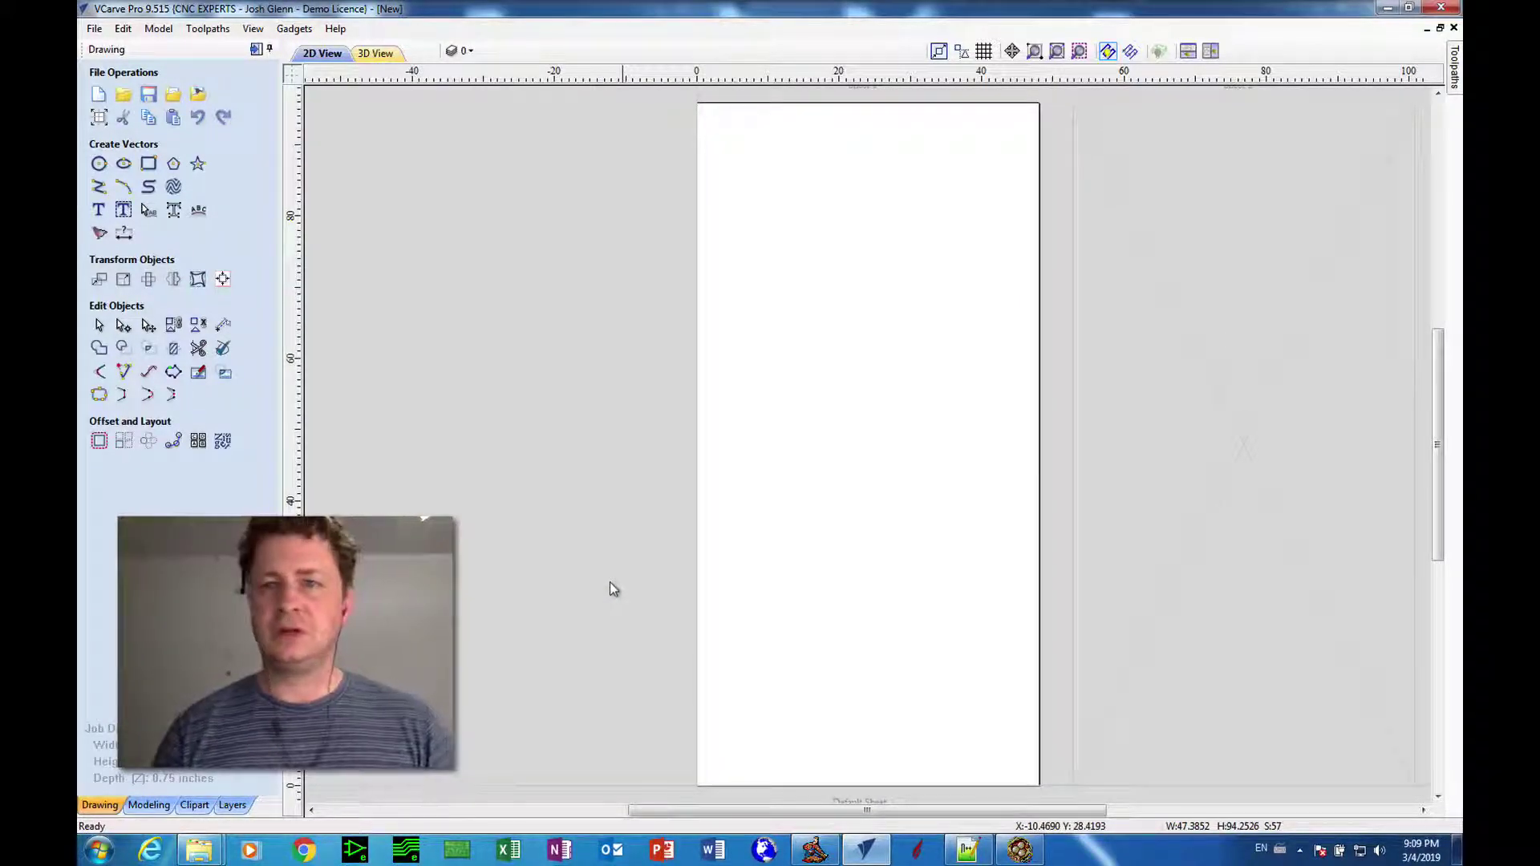
left_click(1056, 50)
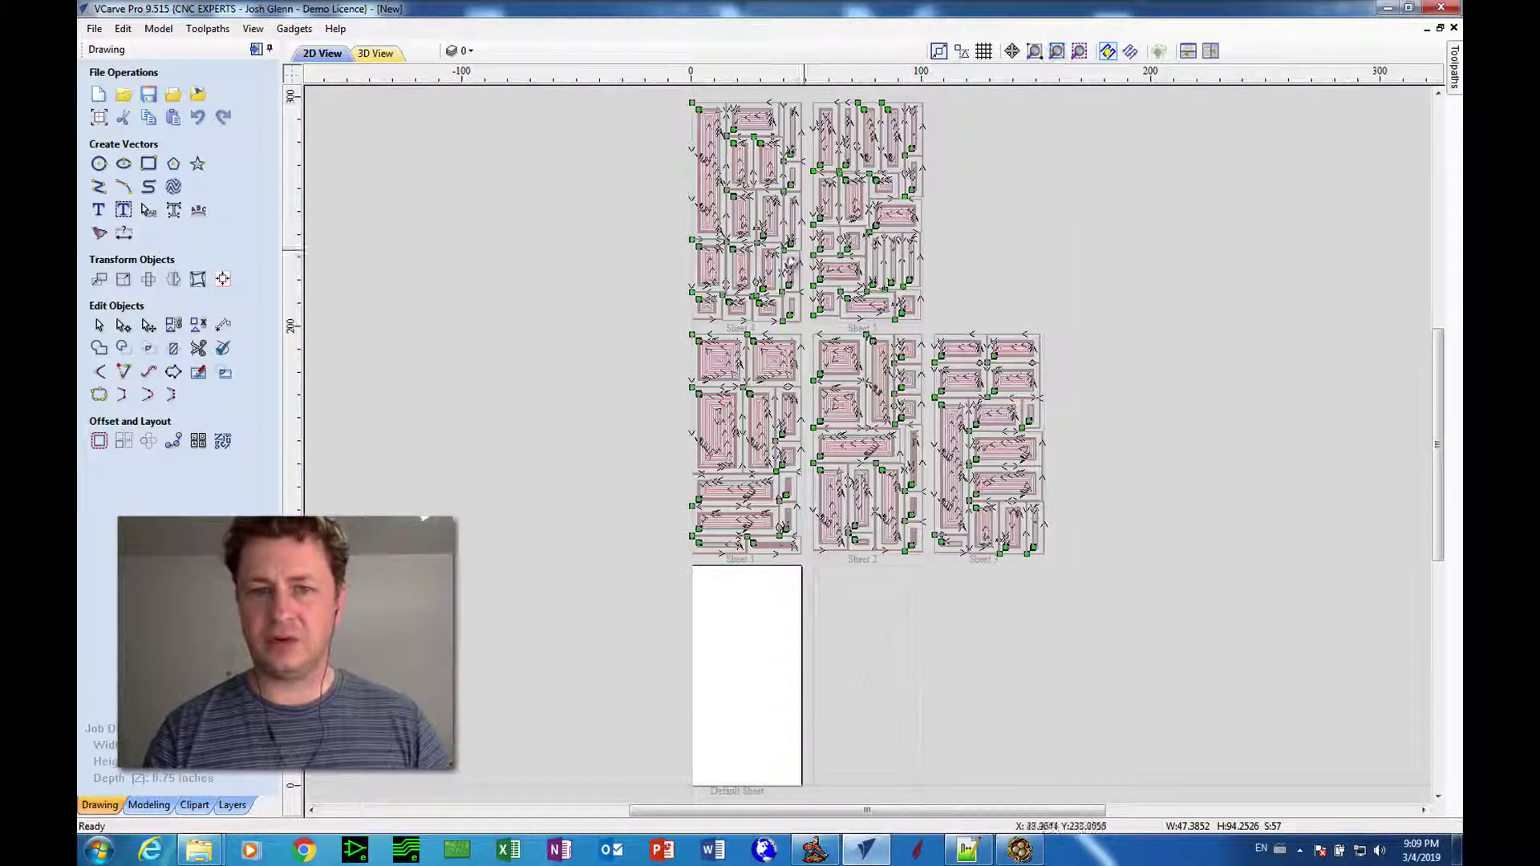
left_click(722, 499)
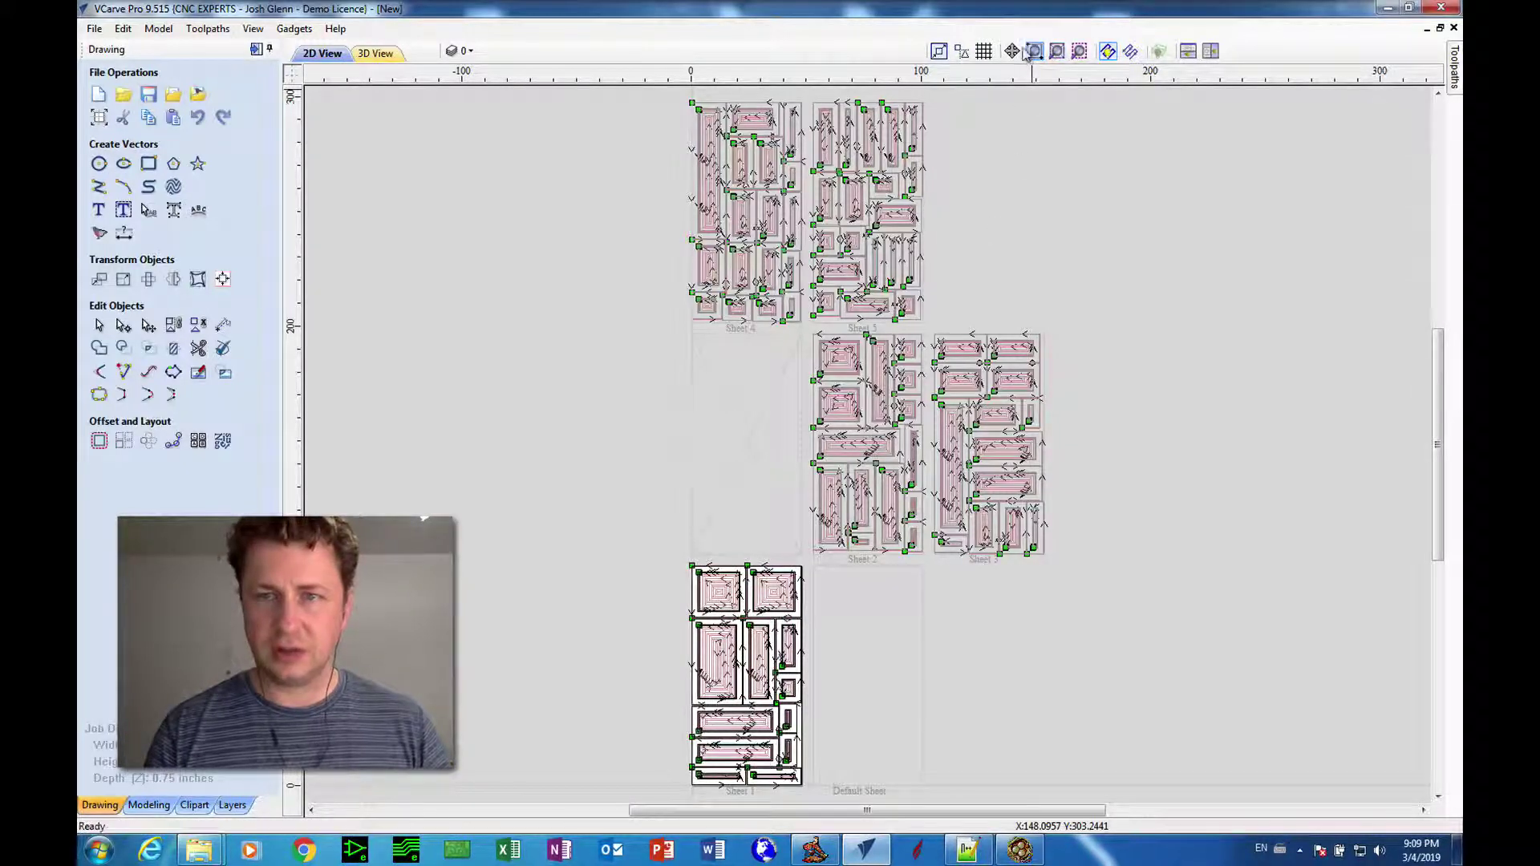
left_click_drag(680, 556, 811, 795)
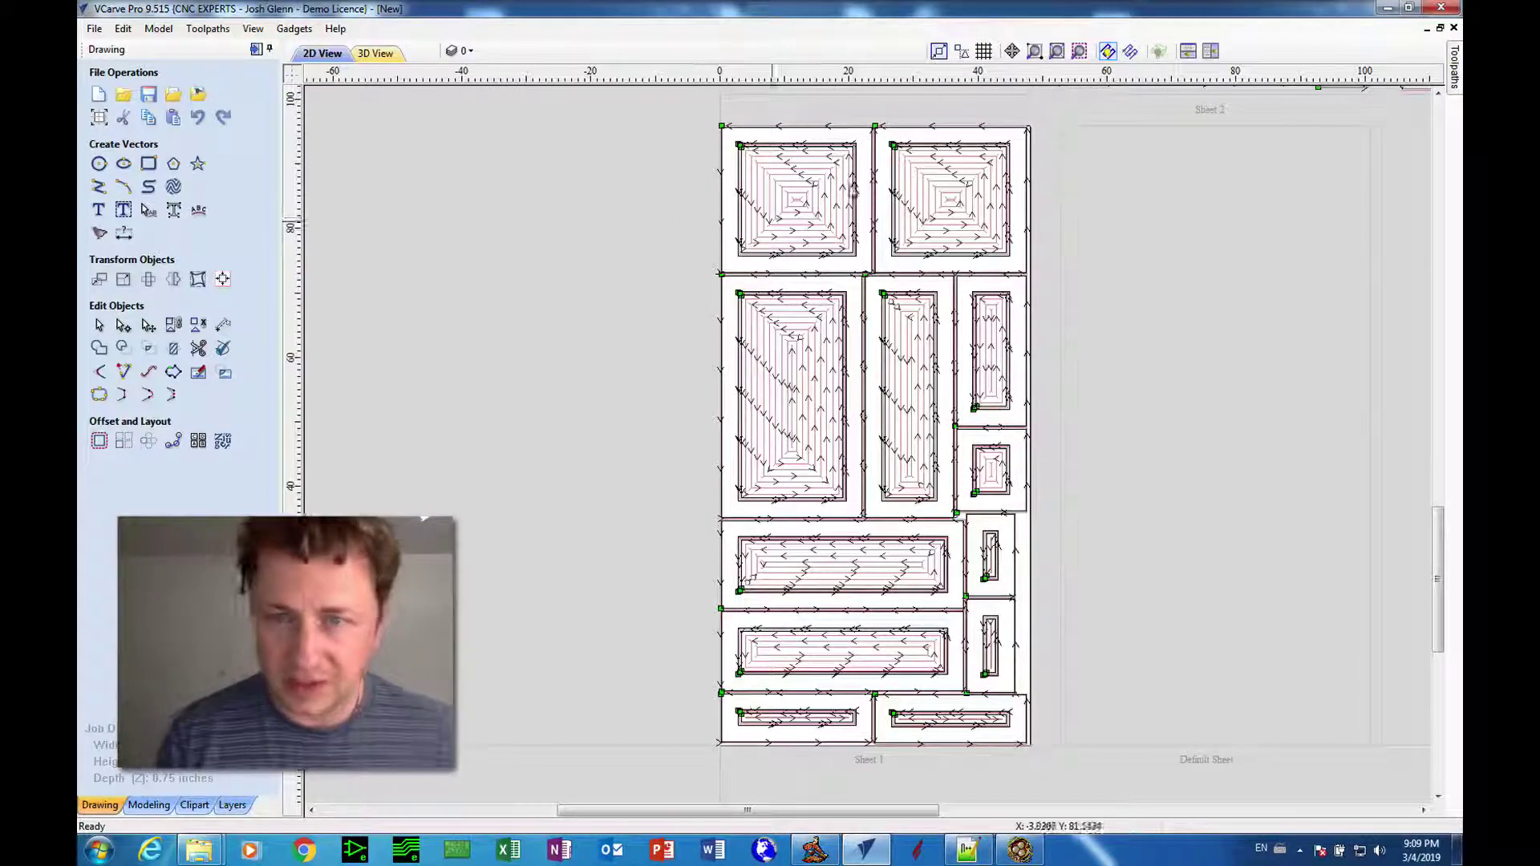
left_click_drag(706, 117, 867, 269)
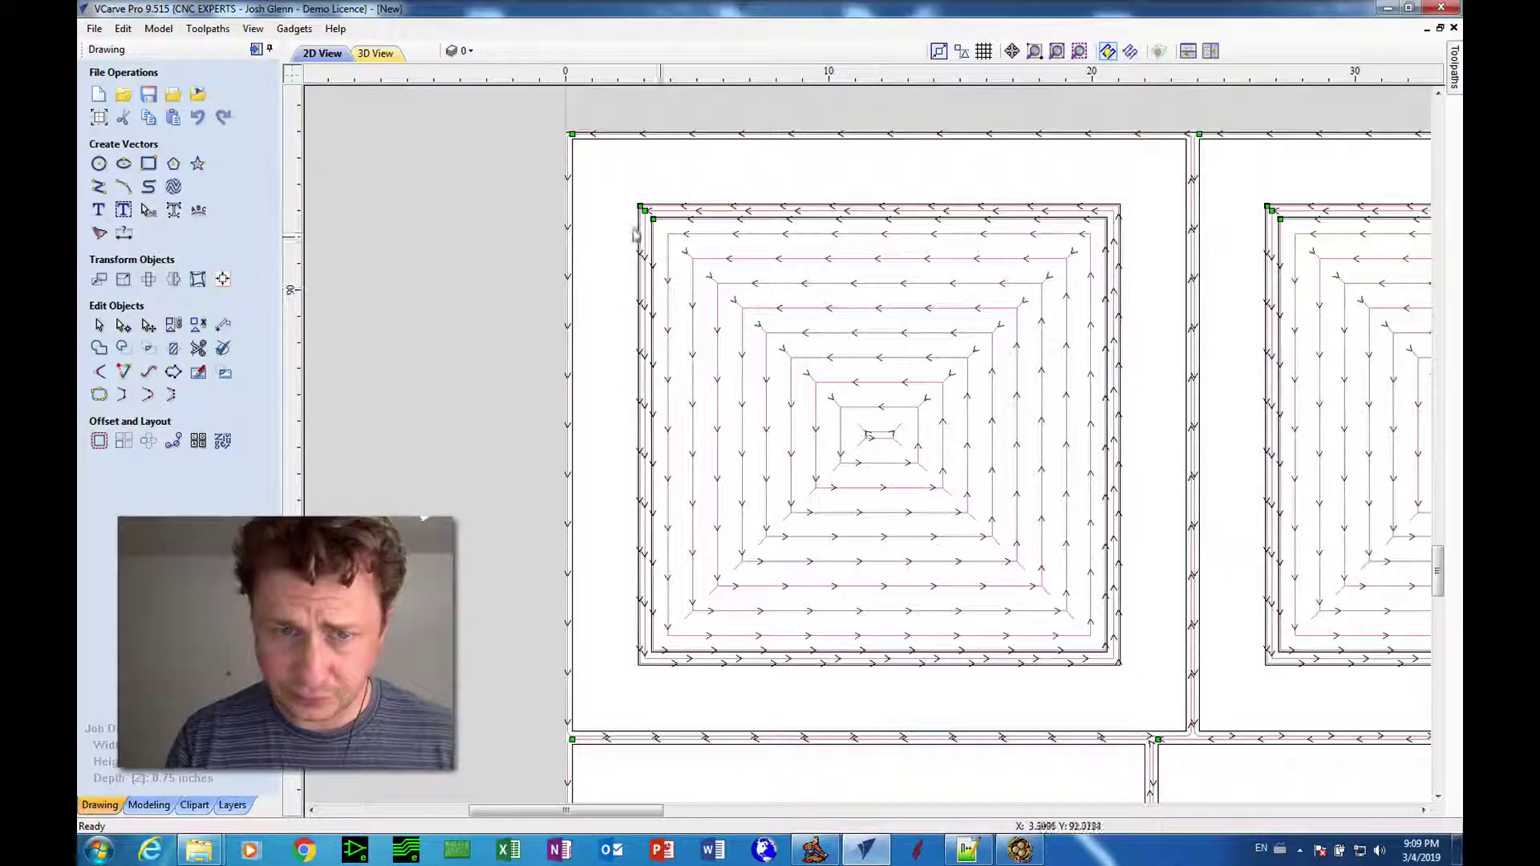
mouse_move(1453, 76)
left_click(1442, 49)
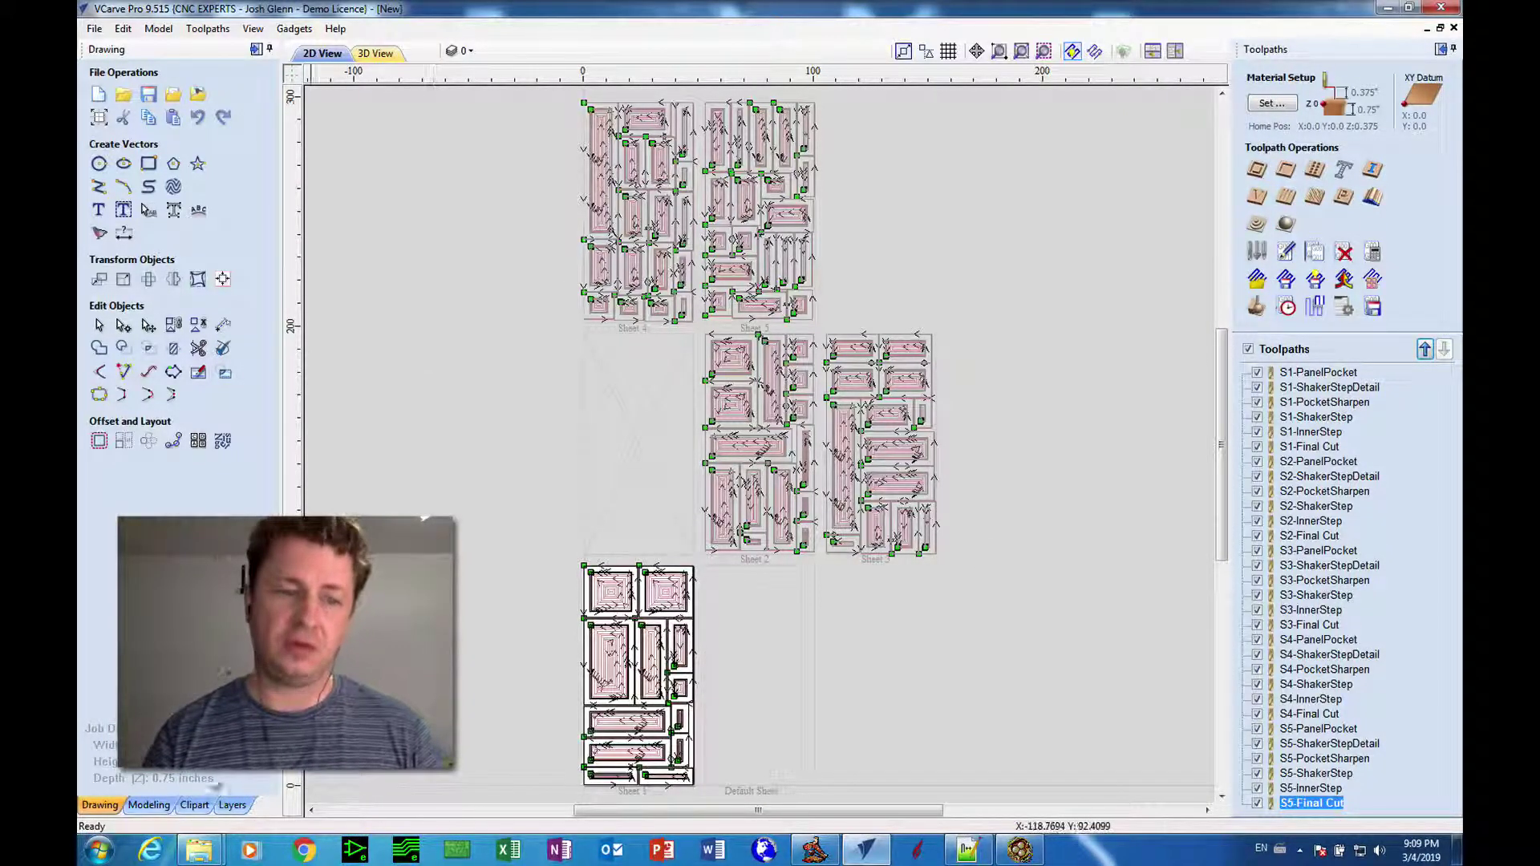
Check the 2019-03-04-Test1 folder for the new Sheet1–Sheet5.tap files dated 9:09 PM.
mouse_move(199, 850)
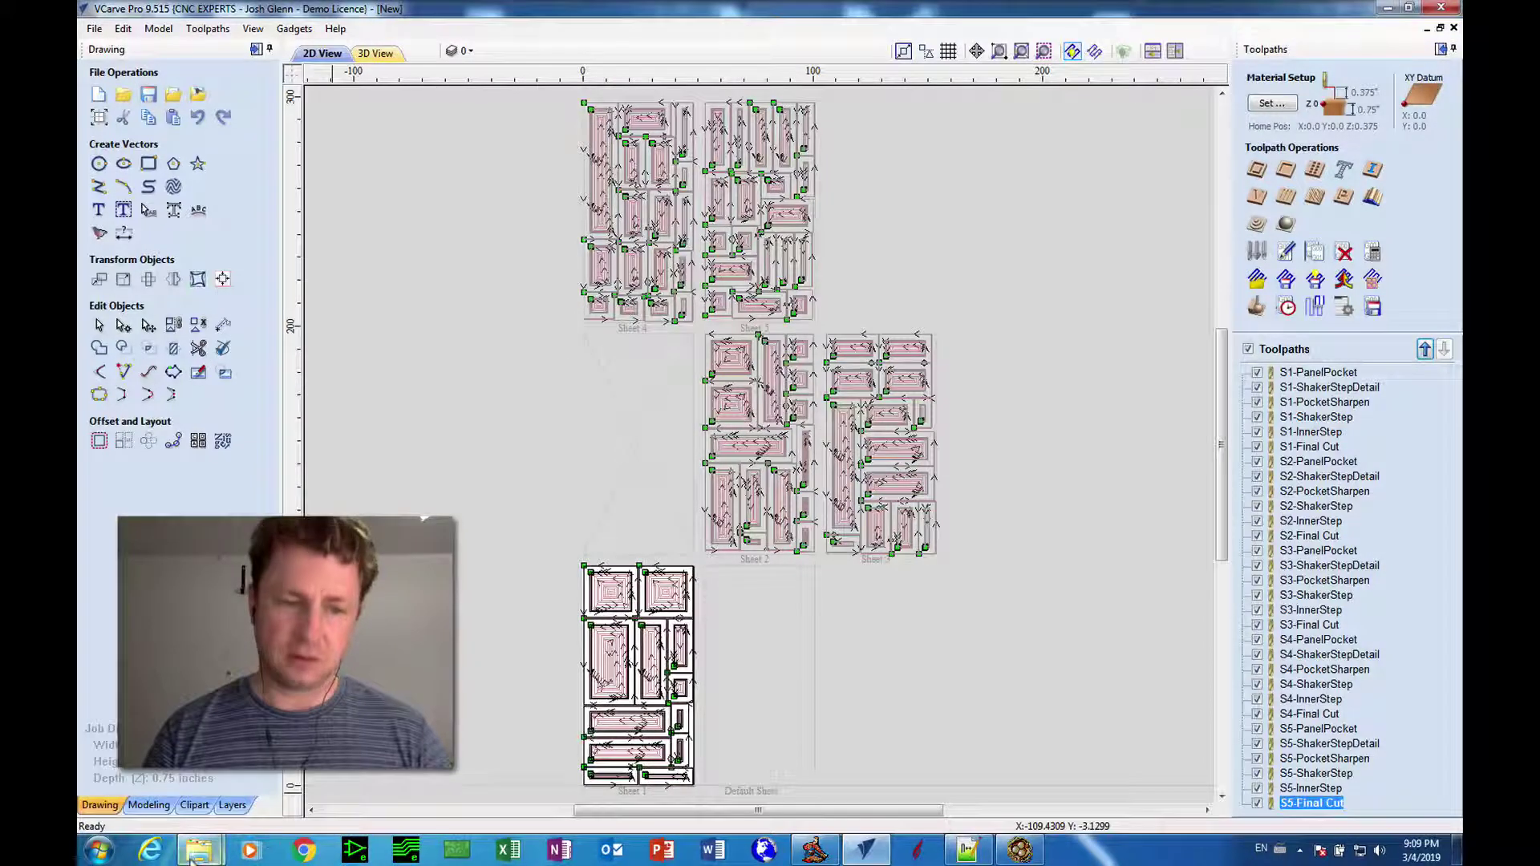
left_click(362, 790)
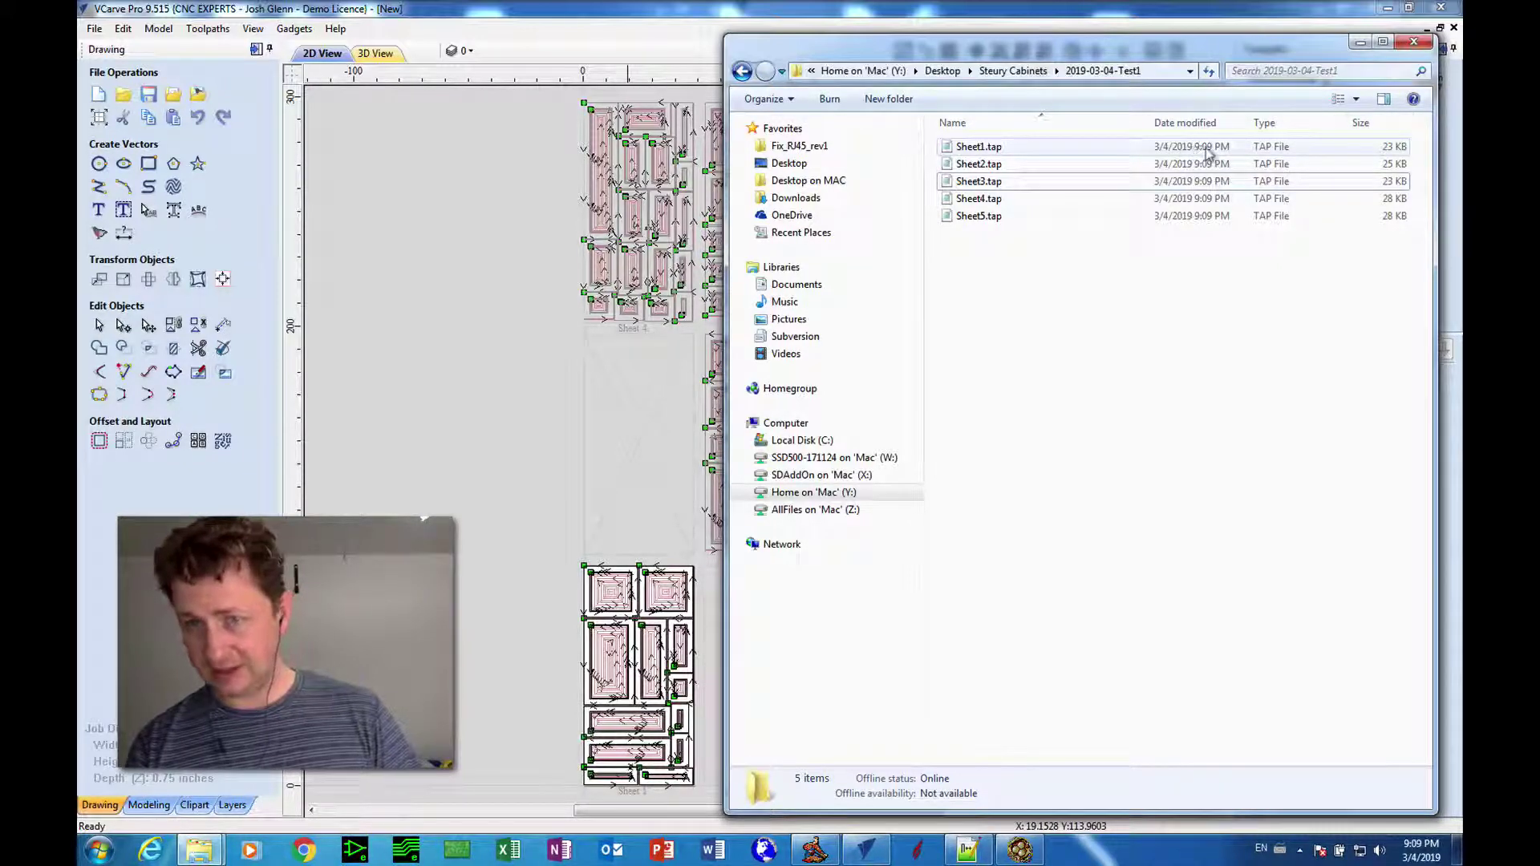
mouse_move(1416, 857)
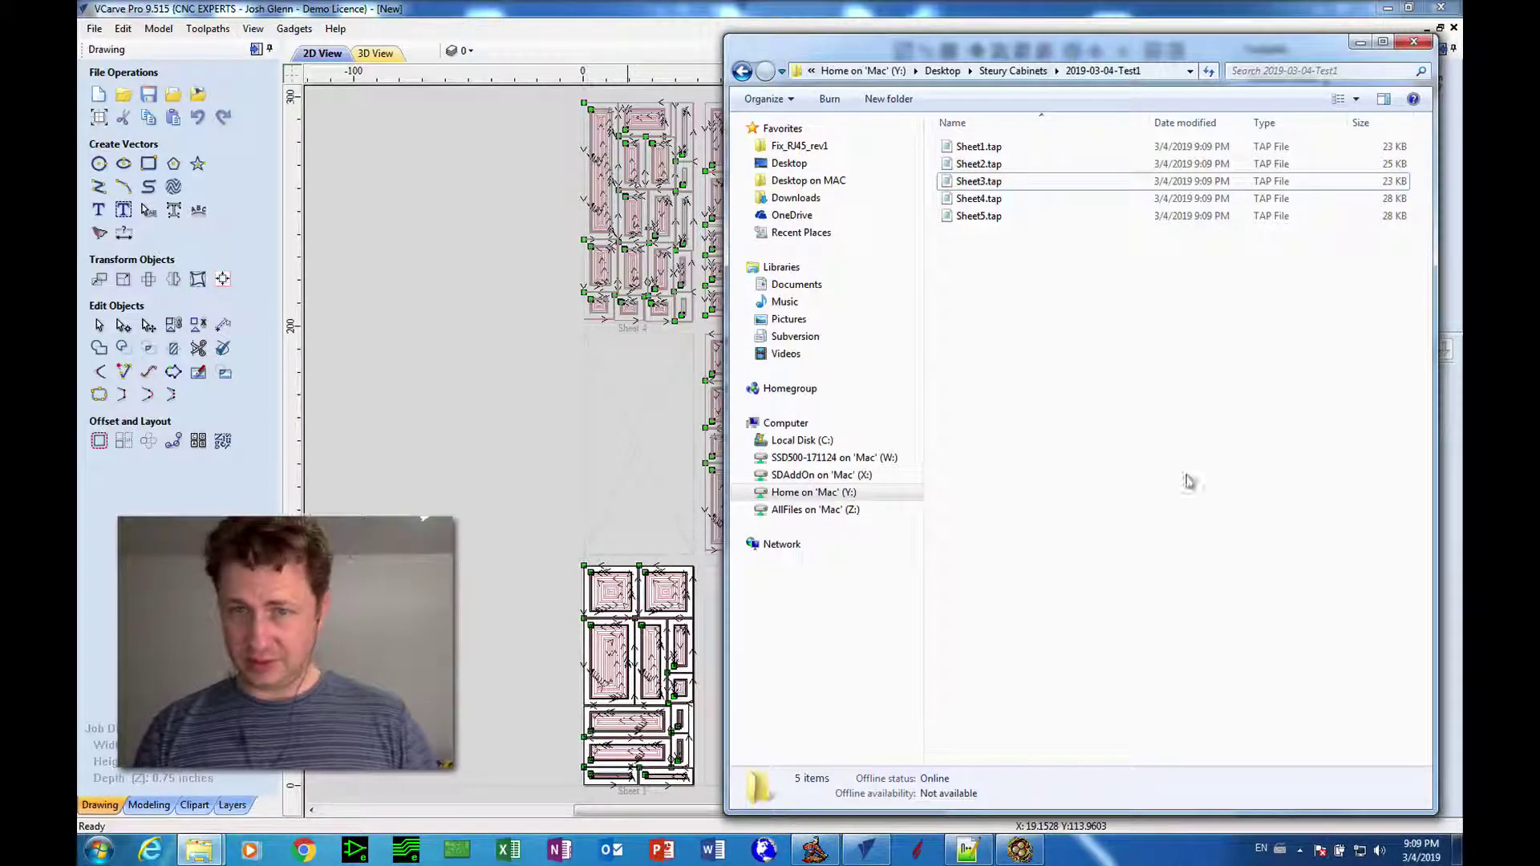
double_click(975, 147)
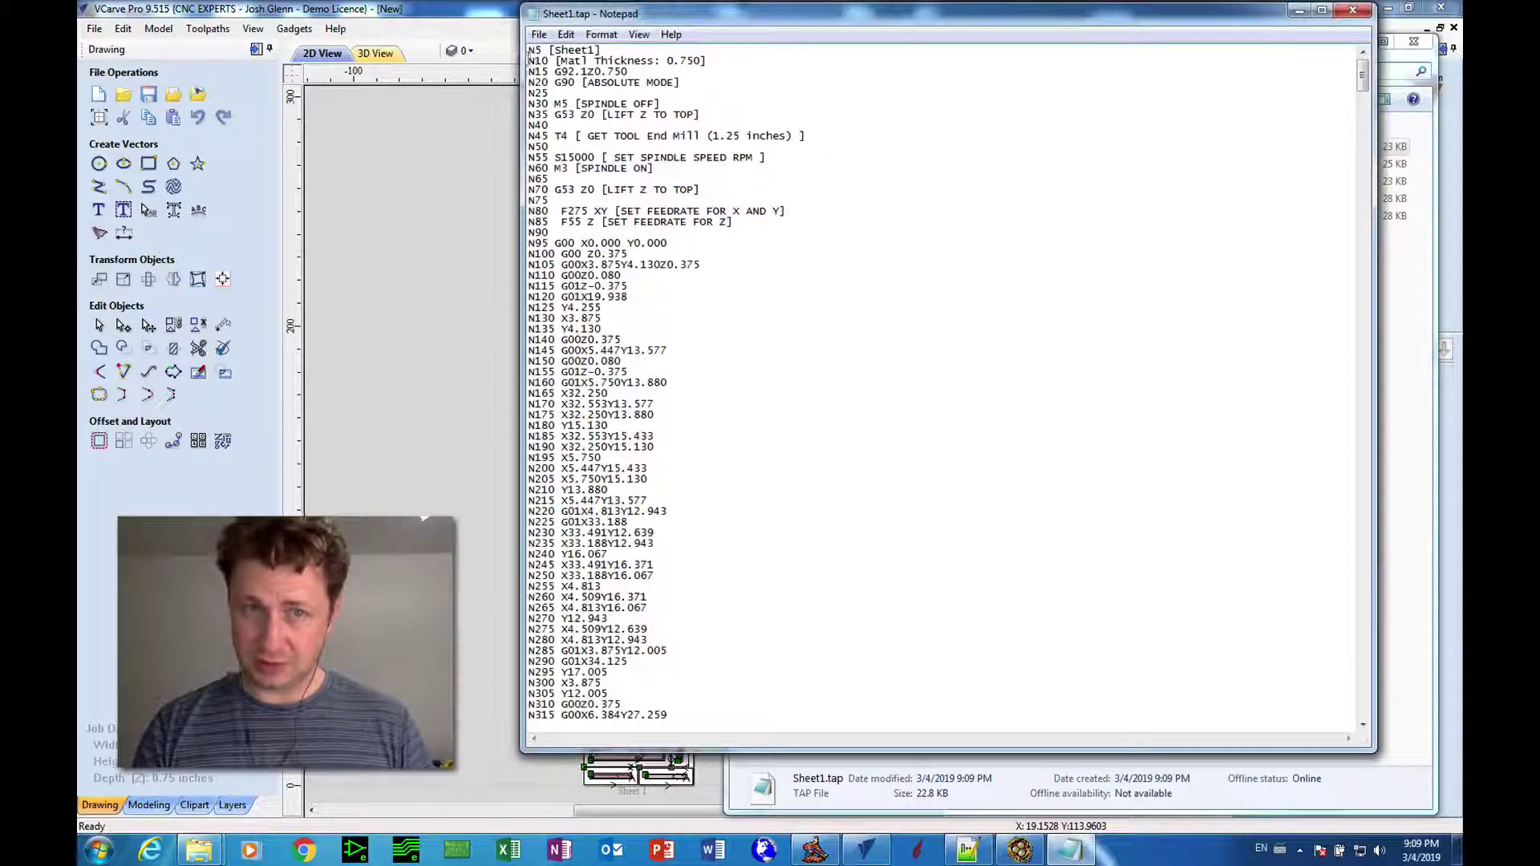
left_click_drag(558, 60, 873, 798)
left_click(743, 466)
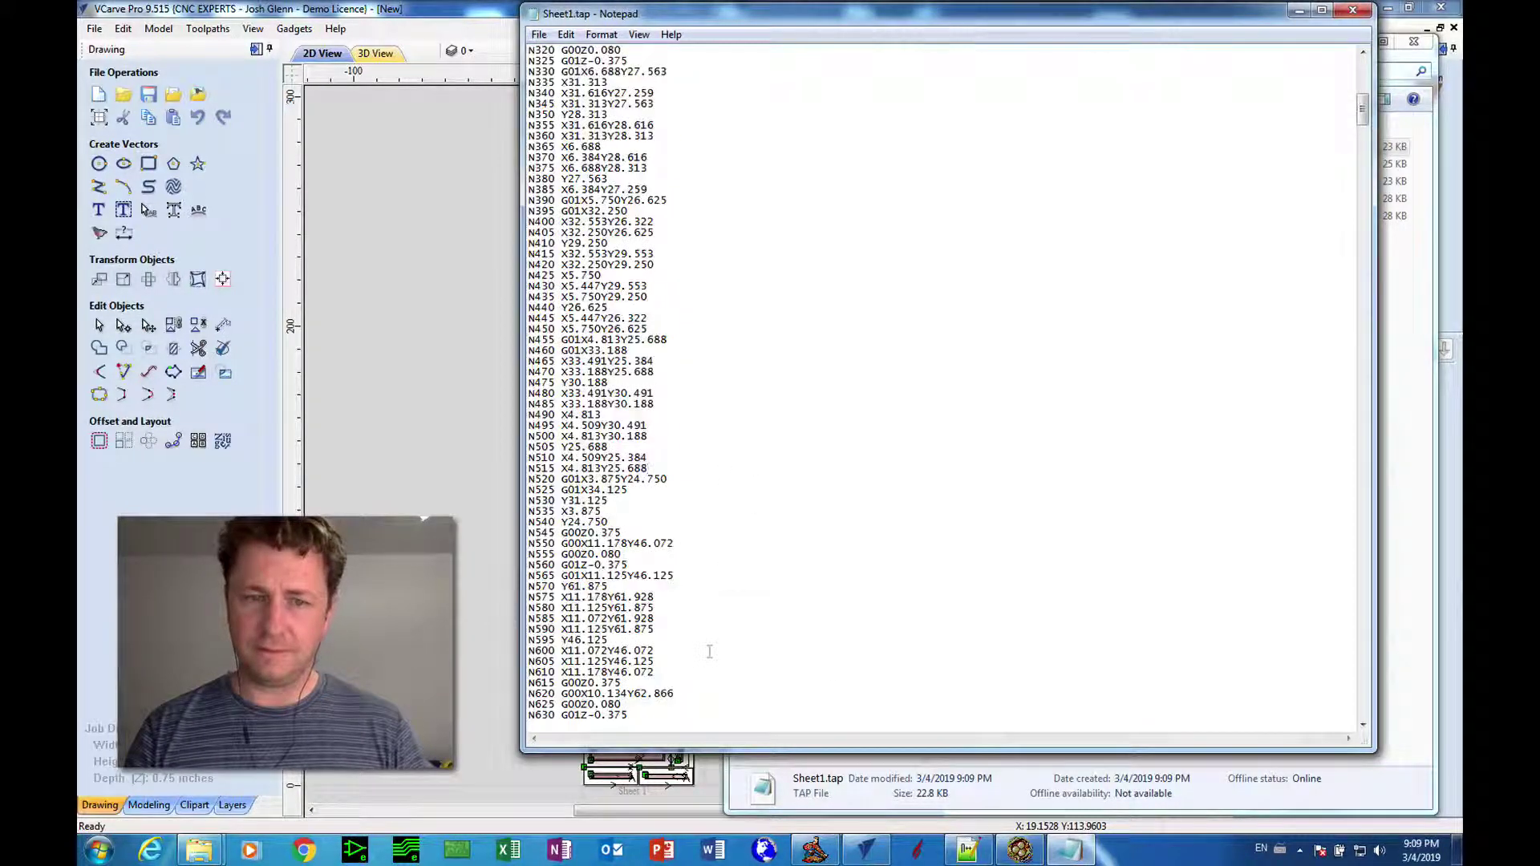
left_click_drag(706, 649, 507, 8)
left_click(595, 715)
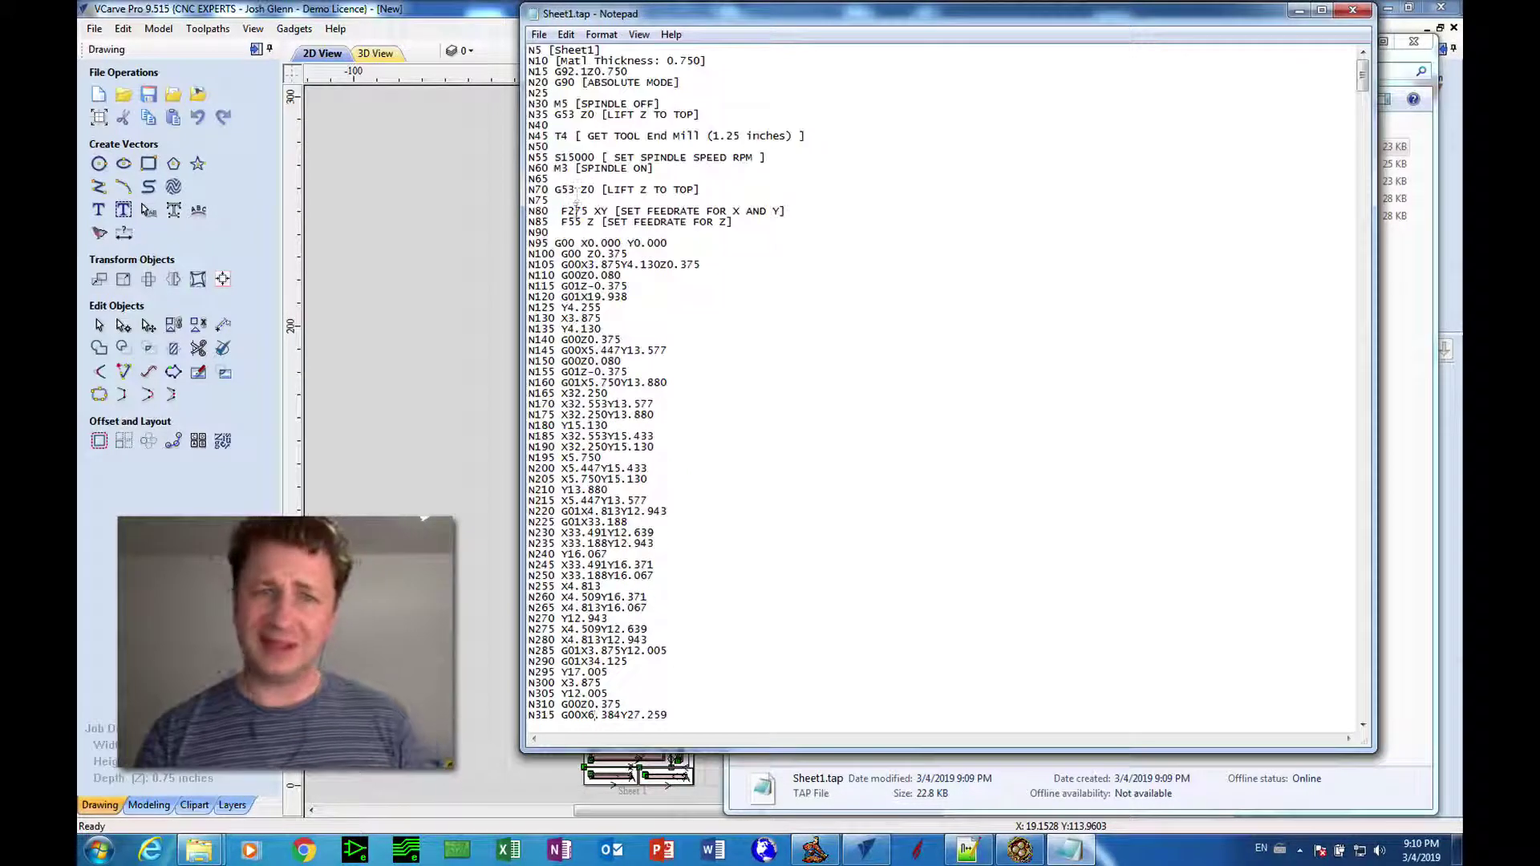
left_click_drag(529, 50, 732, 722)
left_click(699, 611)
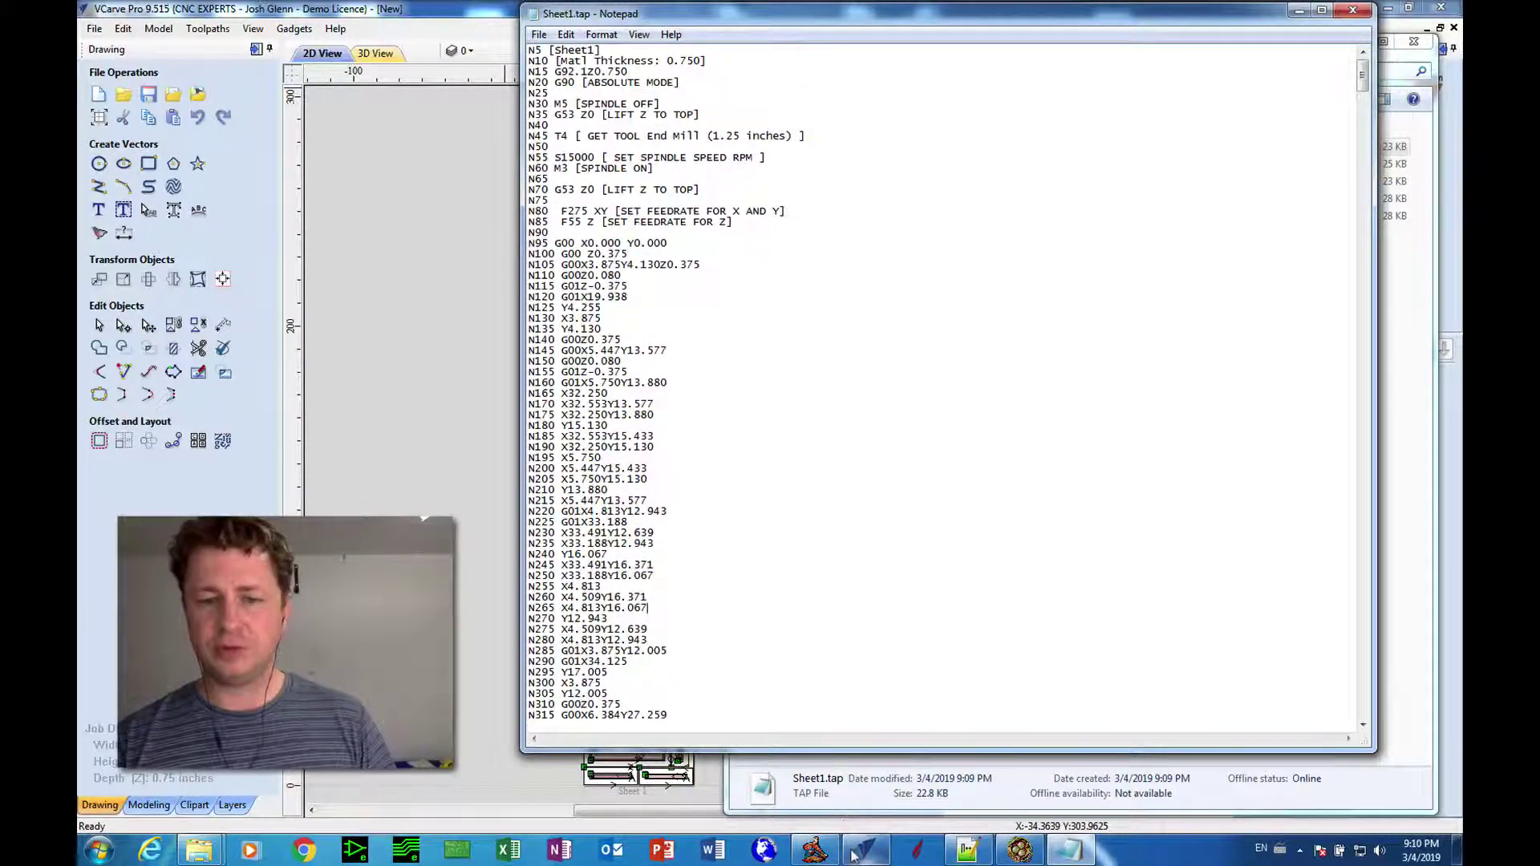
double_click(528, 15)
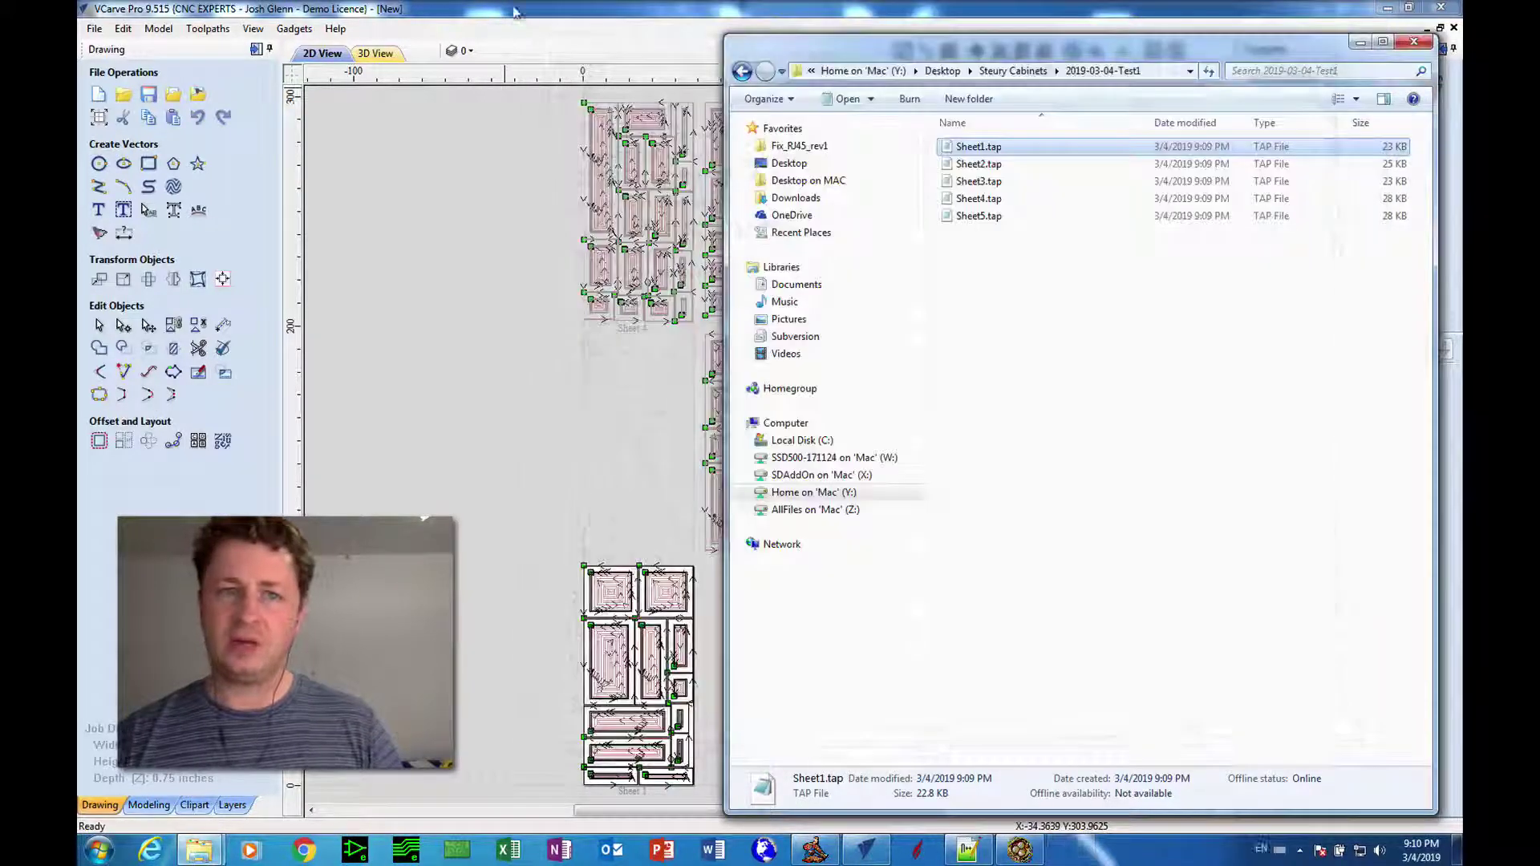
Bring the VCarve Pro window with the five-sheet toolpathed job back in front.
left_click(523, 17)
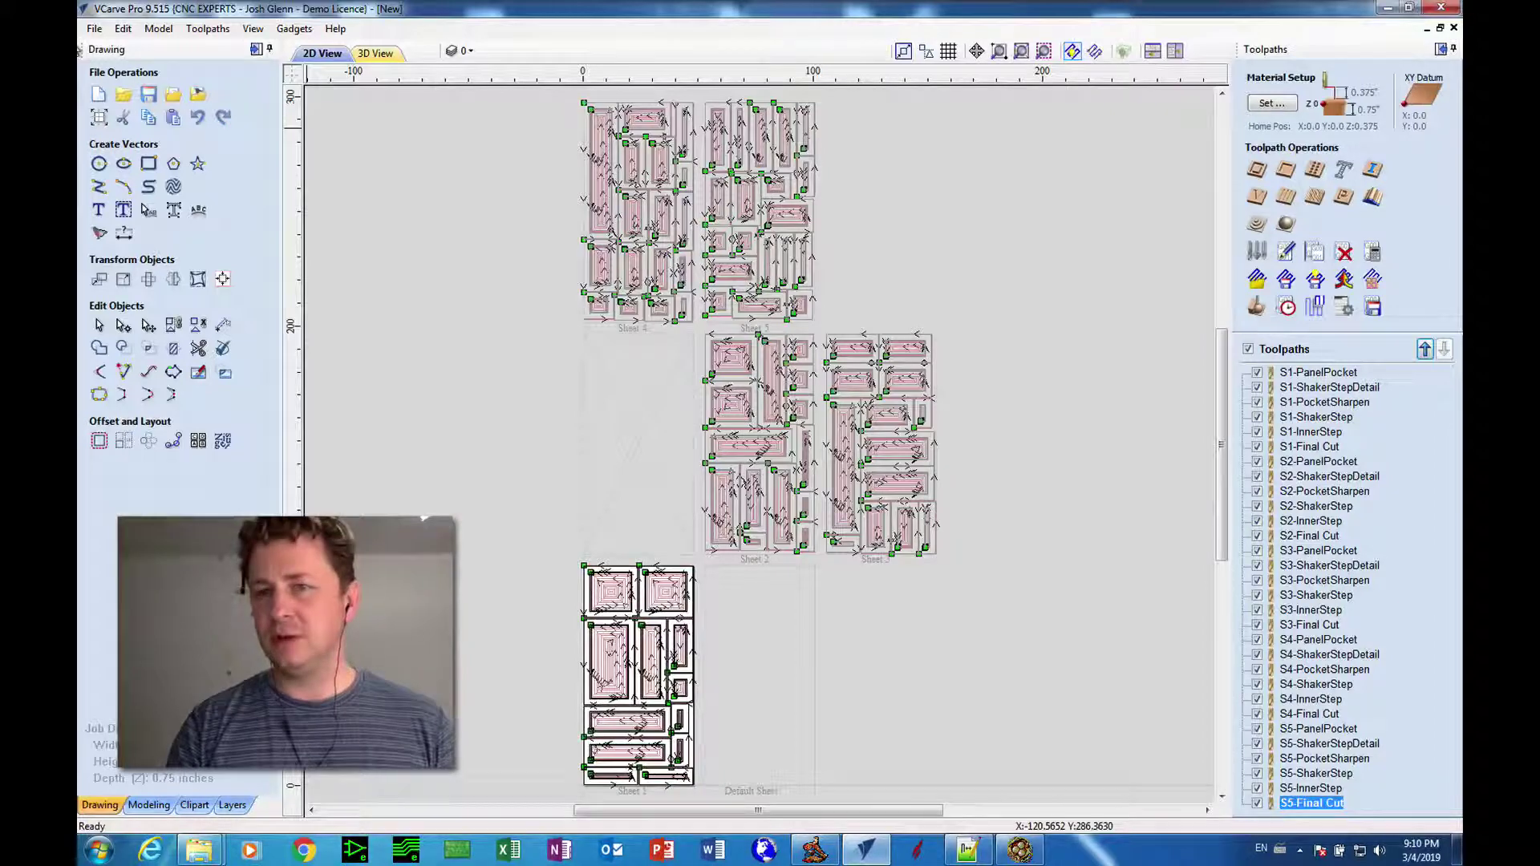
Untick the master Toolpaths checkbox so all thirty sheet toolpaths are hidden.
left_click(1301, 376)
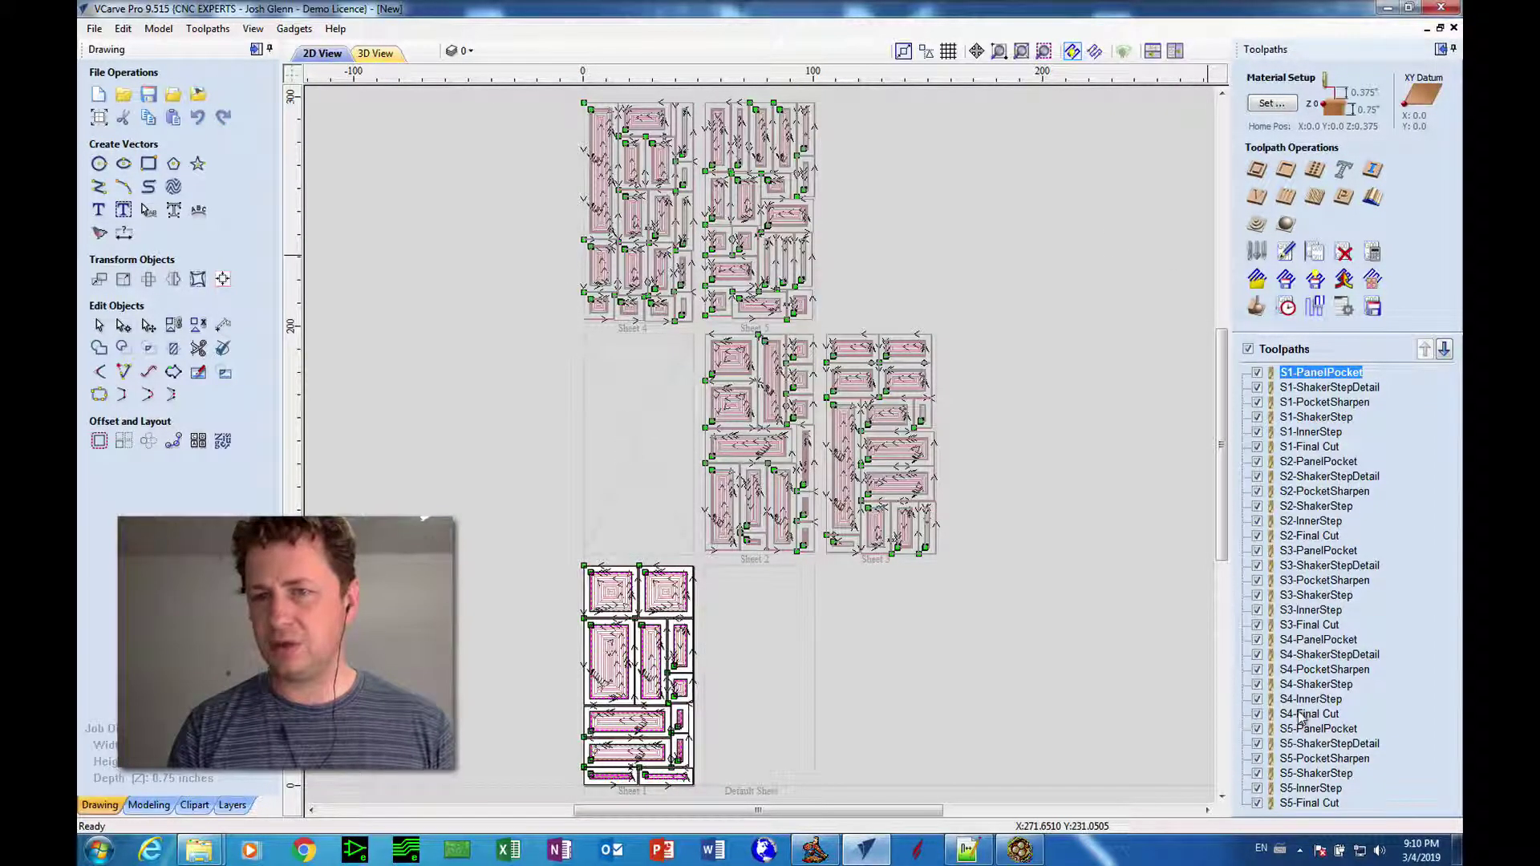
left_click(1243, 350)
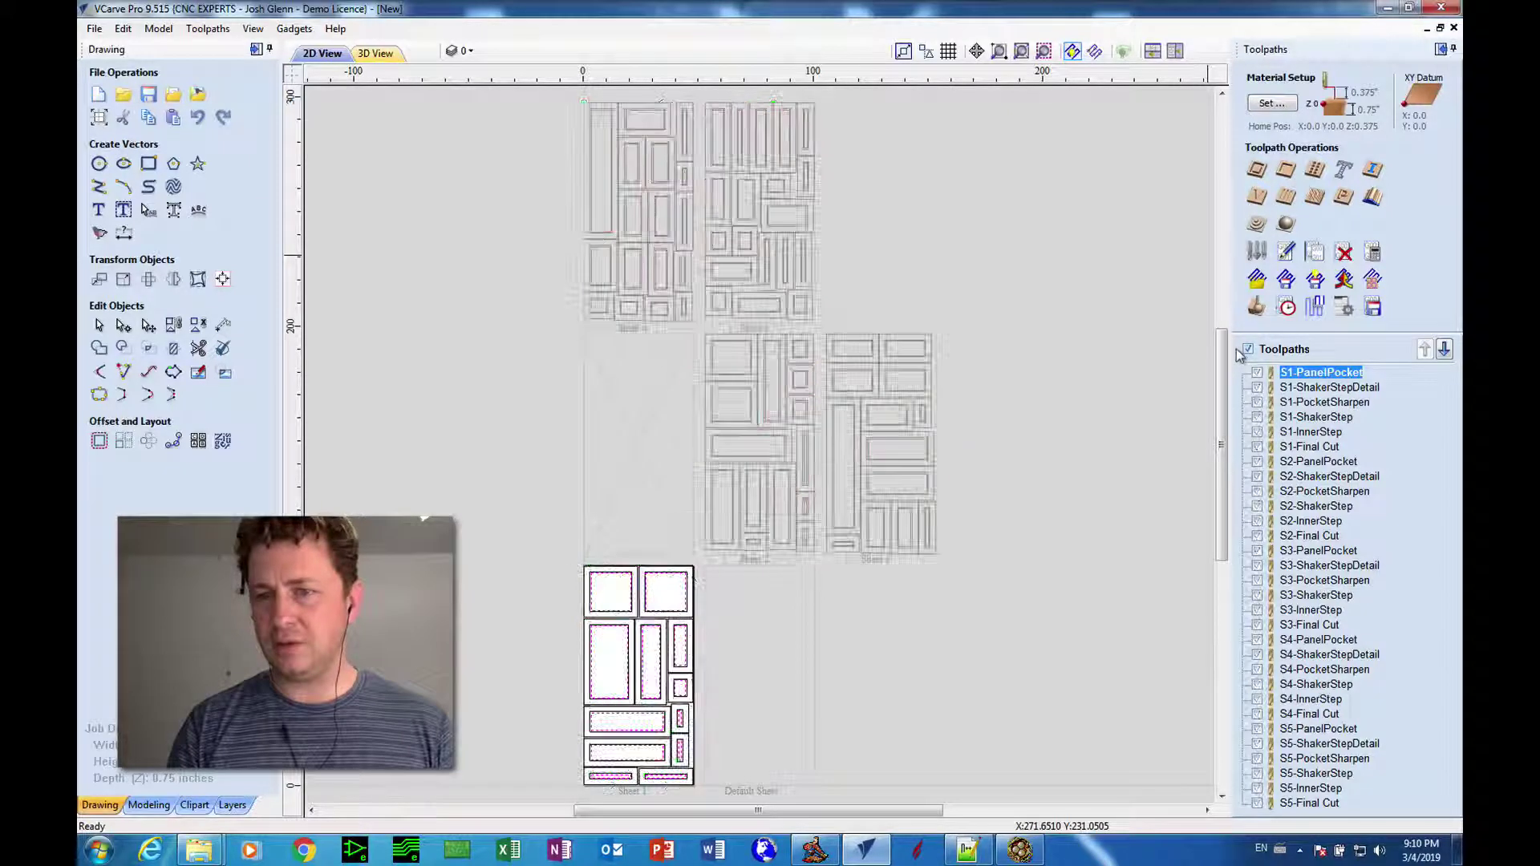
left_click(1244, 350)
left_click(1244, 351)
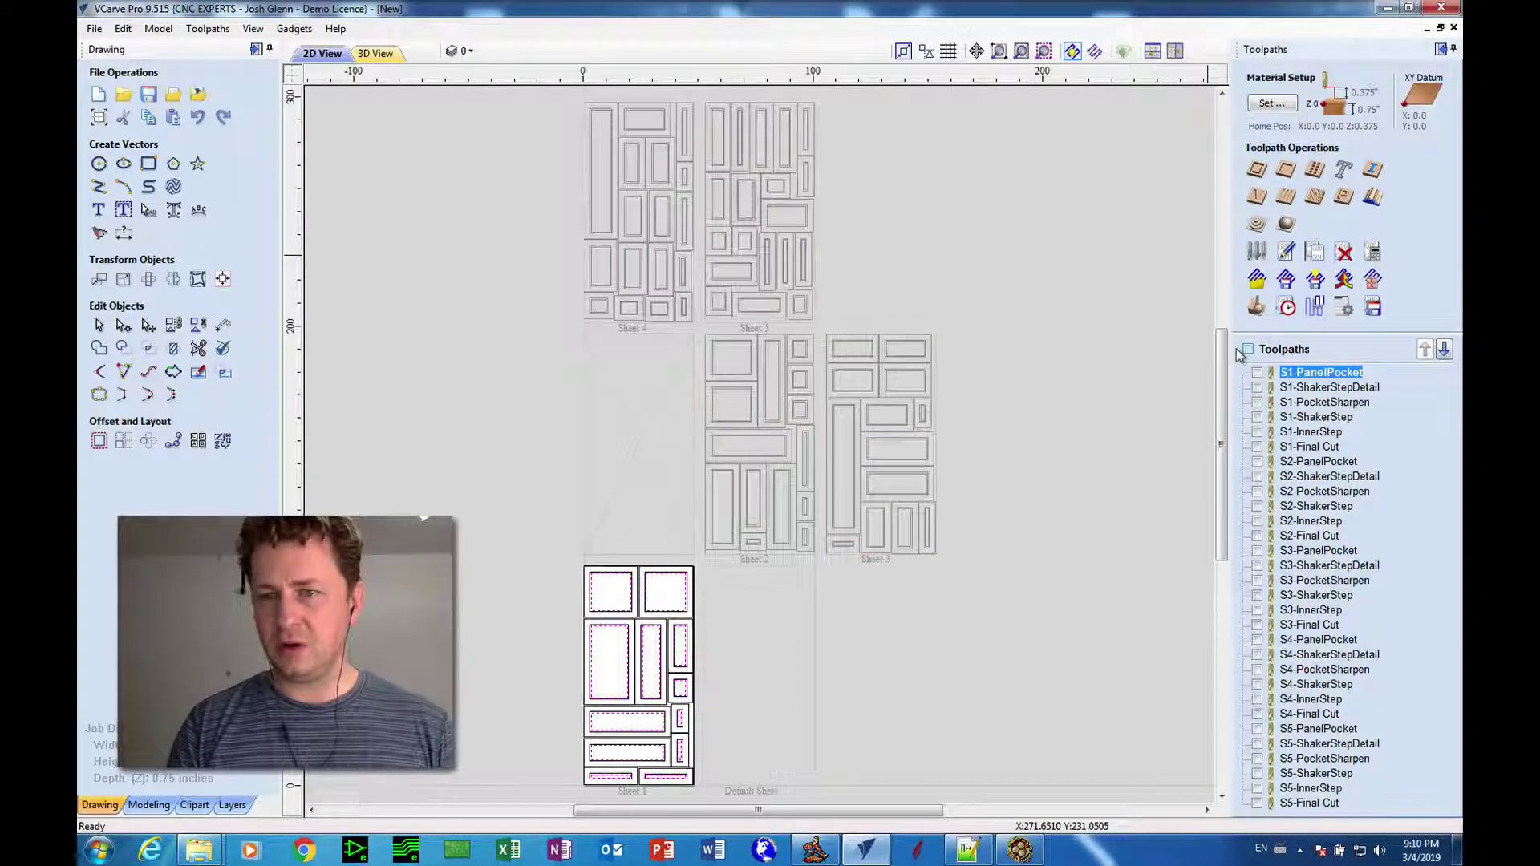
left_click(1243, 351)
left_click(1243, 350)
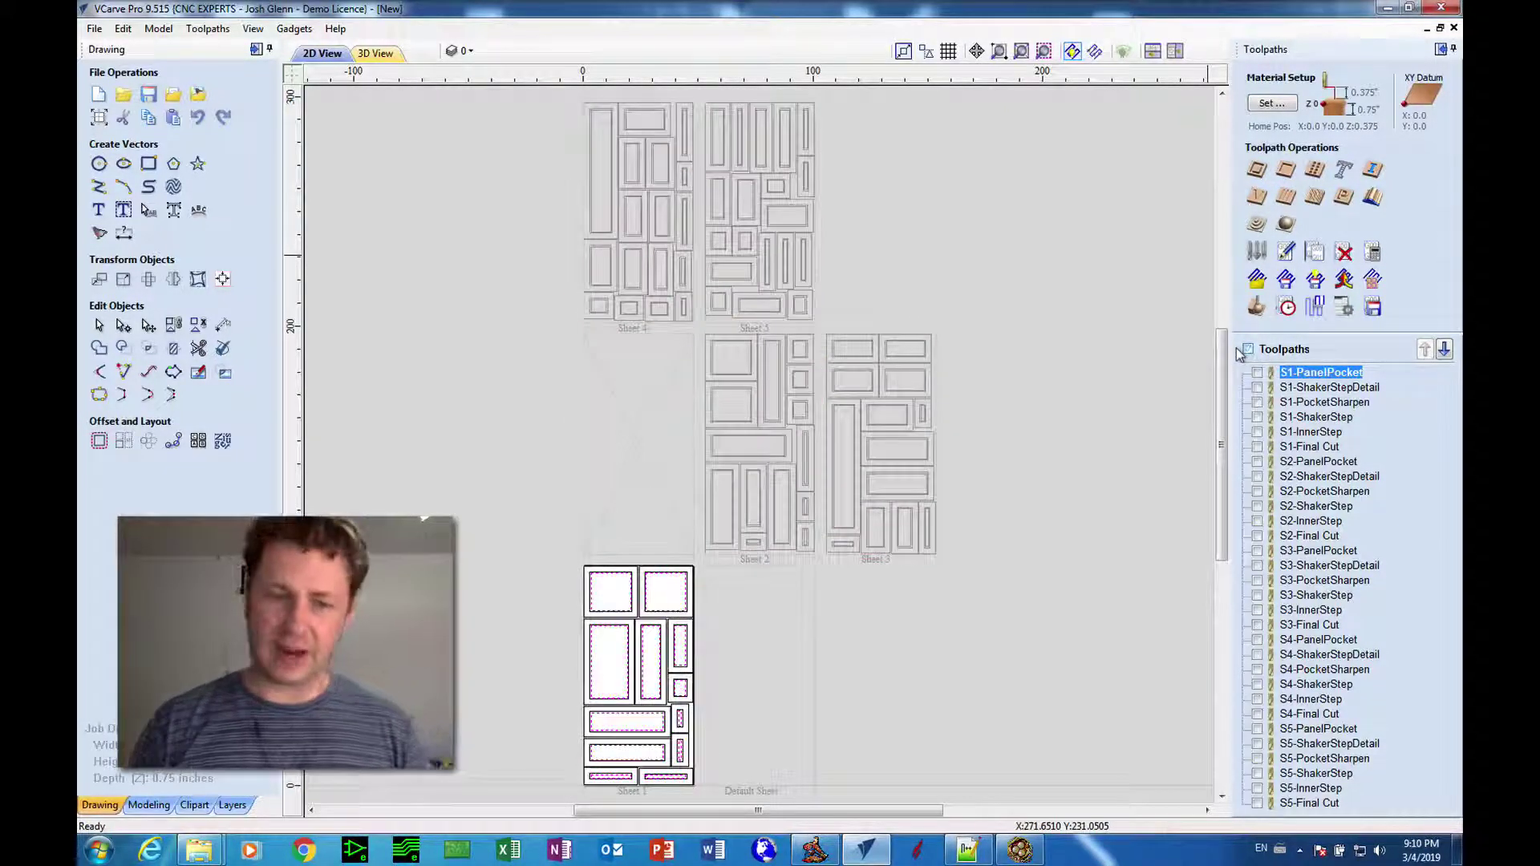